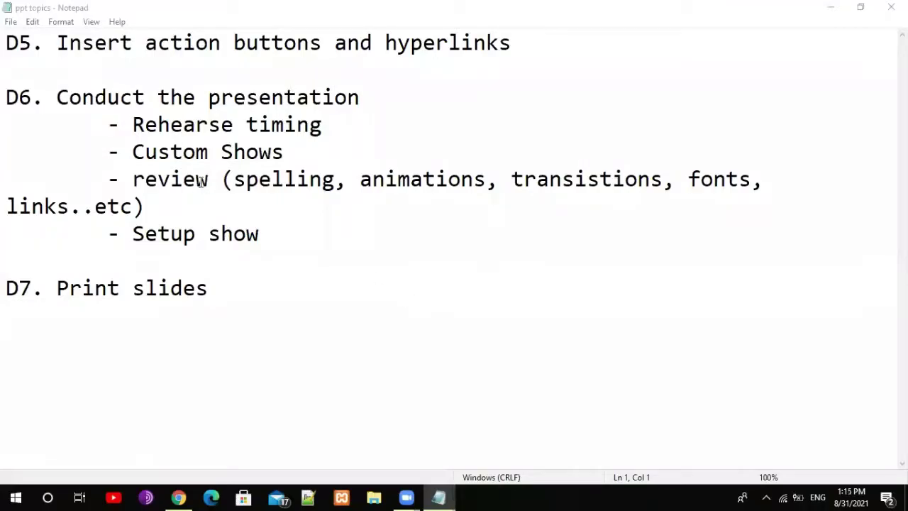
# - Go over the D5–D7 topic lines in the ppt topics note, then bring Chrome forward
pyautogui.click(202, 182)
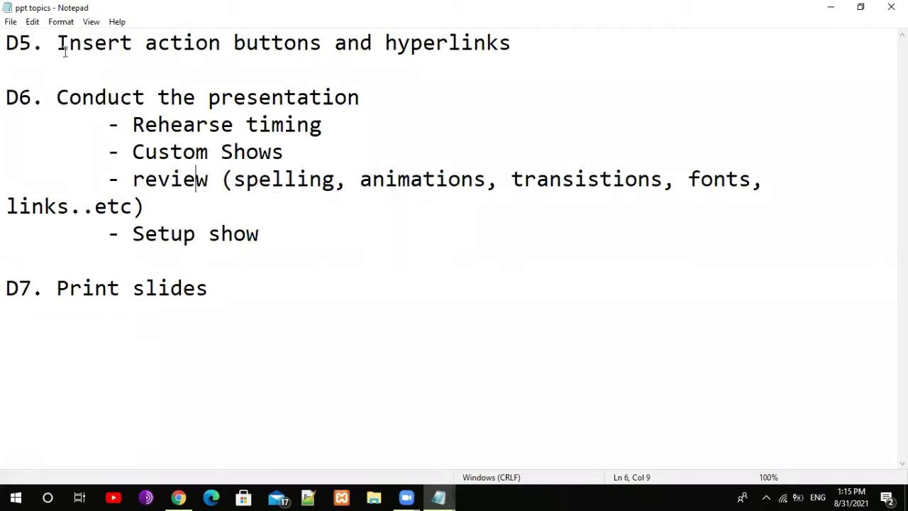
pyautogui.moveTo(209, 287); pyautogui.dragTo(7, 124)
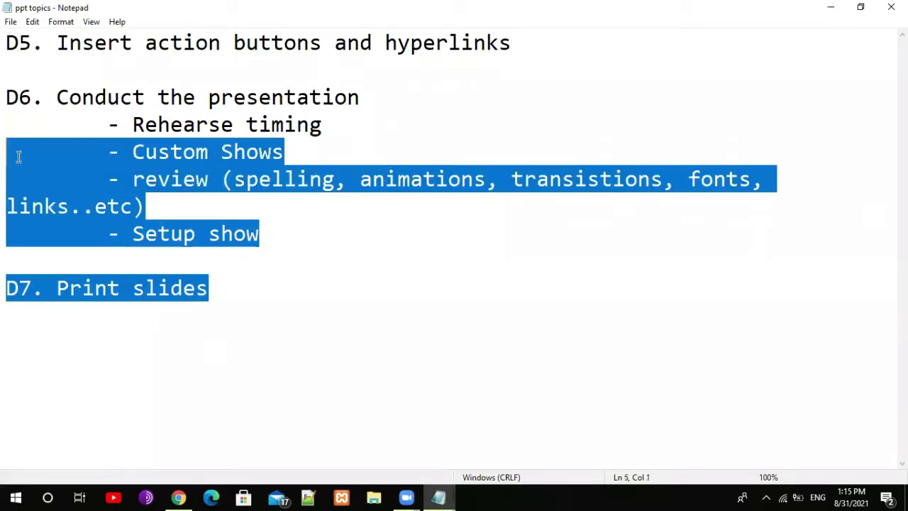
pyautogui.moveTo(7, 54)
pyautogui.mouseDown()
pyautogui.moveTo(468, 58)
pyautogui.moveTo(517, 44)
pyautogui.mouseUp()
pyautogui.click(92, 139)
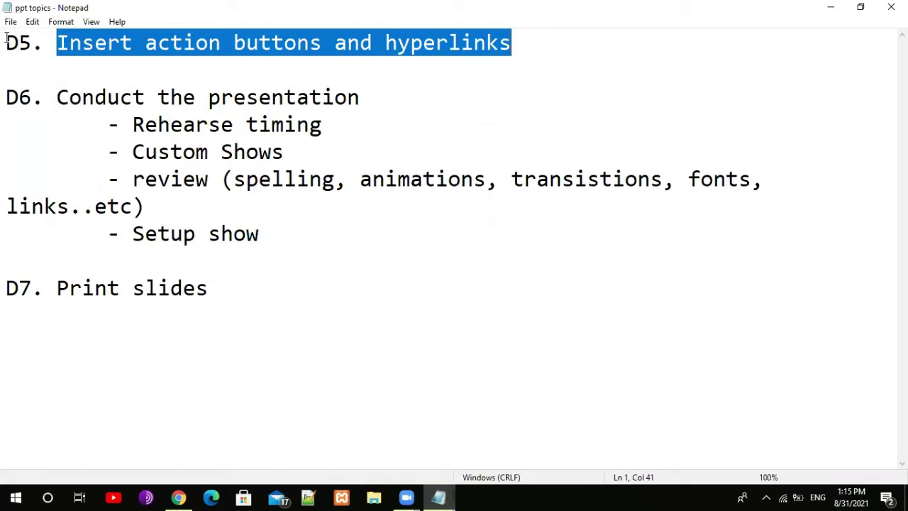
pyautogui.moveTo(6, 43); pyautogui.dragTo(32, 43)
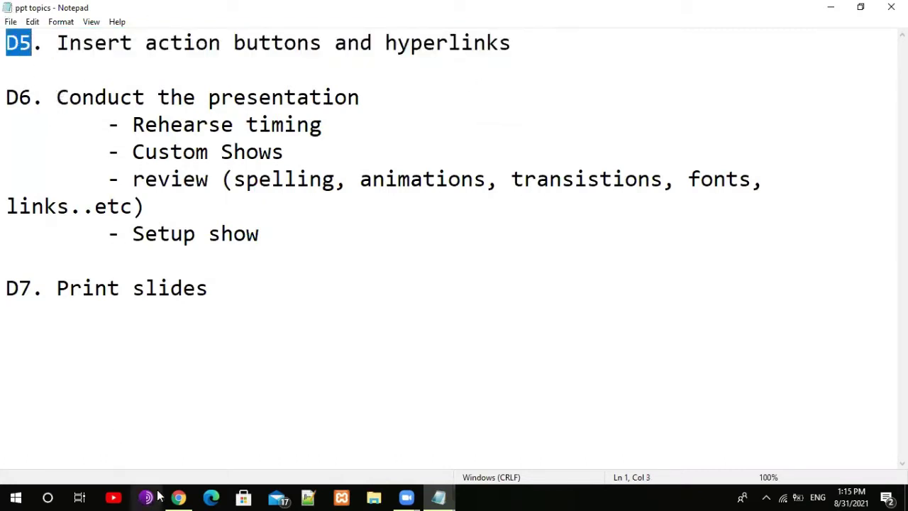
pyautogui.click(178, 497)
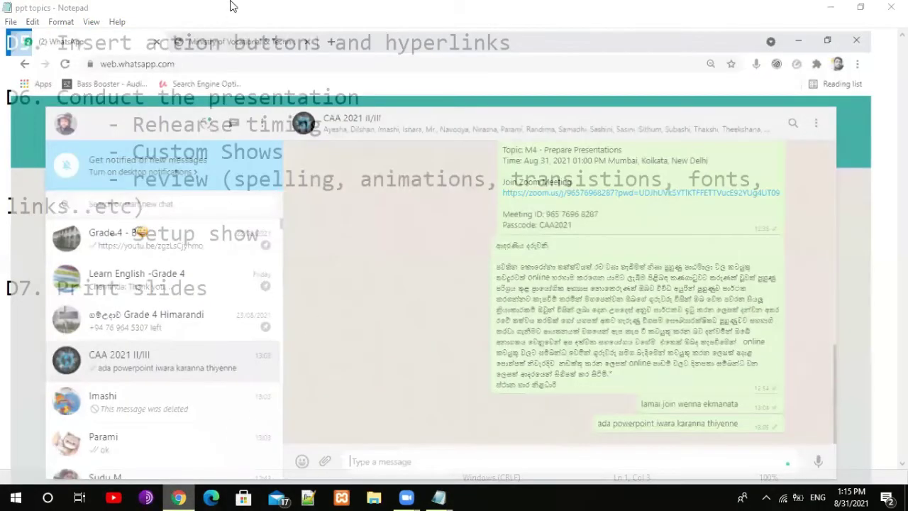
# - Find D5–D7 in the curriculum PDF, including 'Conduct the presentation' and 'Print slides', then minimise Chrome
pyautogui.click(159, 16)
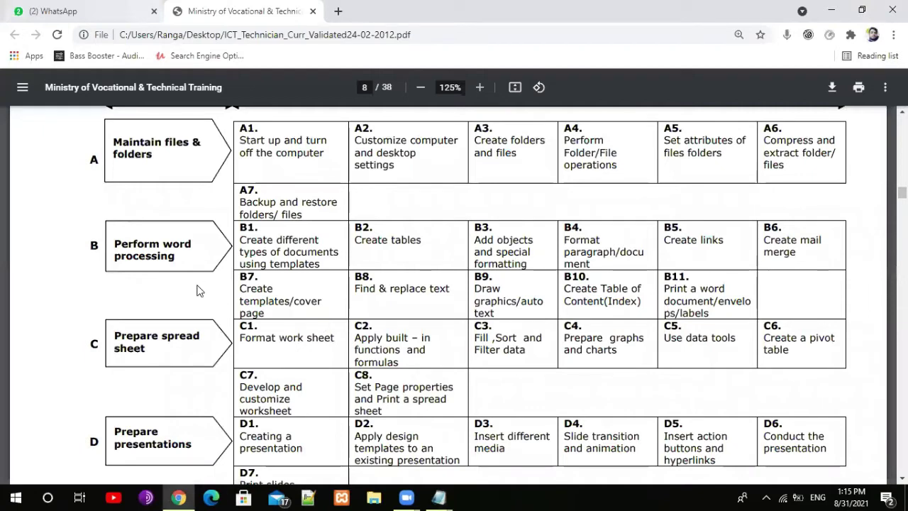
pyautogui.scroll(-2, 200, 291)
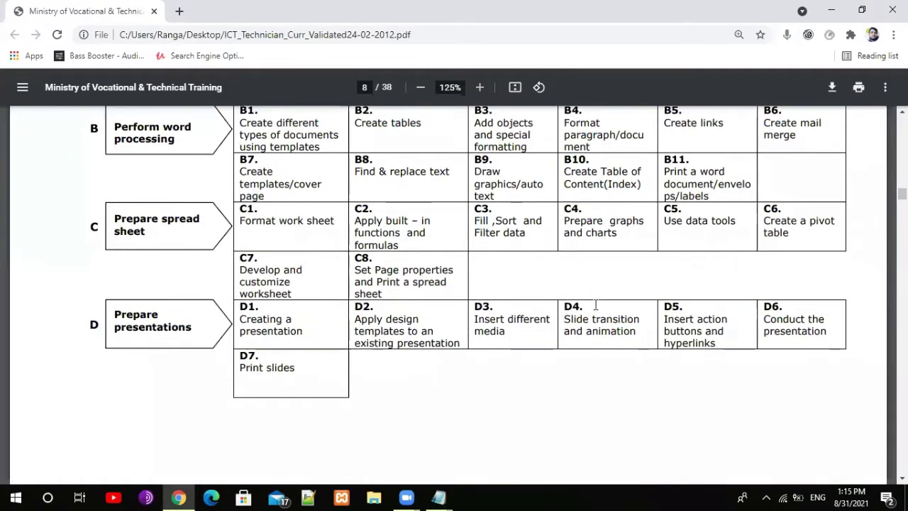
pyautogui.moveTo(668, 301)
pyautogui.mouseDown()
pyautogui.moveTo(726, 316)
pyautogui.moveTo(724, 332)
pyautogui.mouseUp()
pyautogui.scroll(-1, 726, 317)
pyautogui.moveTo(763, 304); pyautogui.dragTo(828, 321)
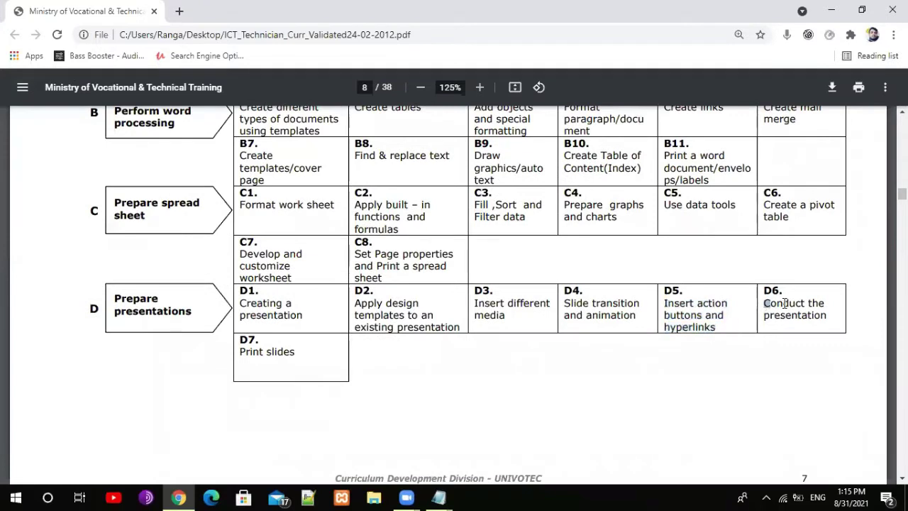
pyautogui.moveTo(240, 352); pyautogui.dragTo(298, 353)
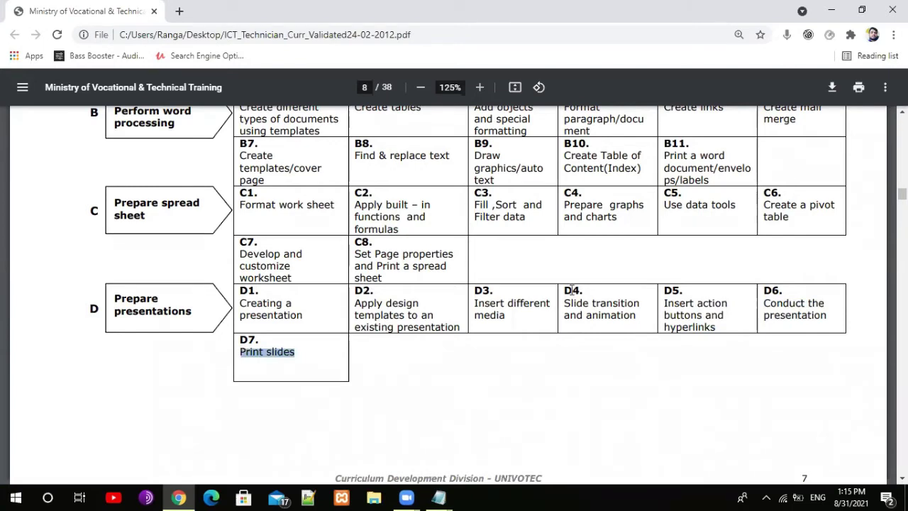
pyautogui.click(838, 8)
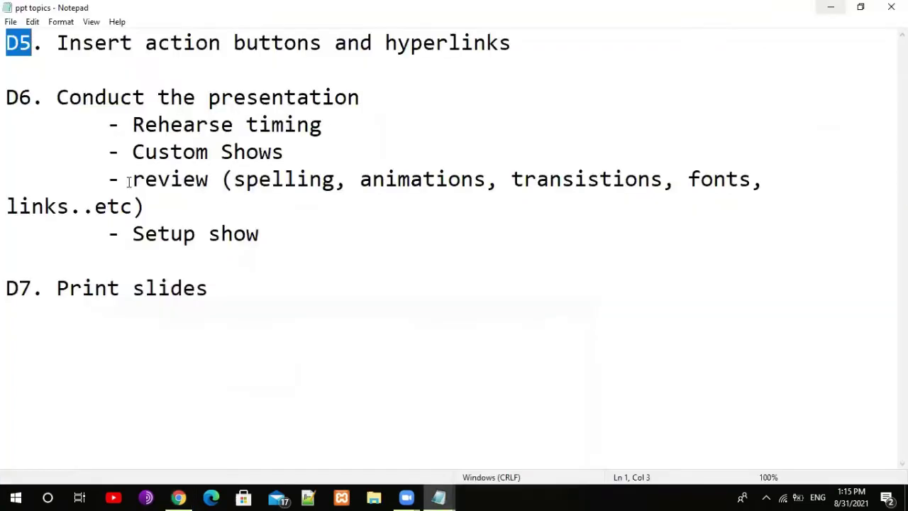
# - Highlight 'hyperlinks' and then 'action buttons' in the D5 topic line
pyautogui.click(8, 43)
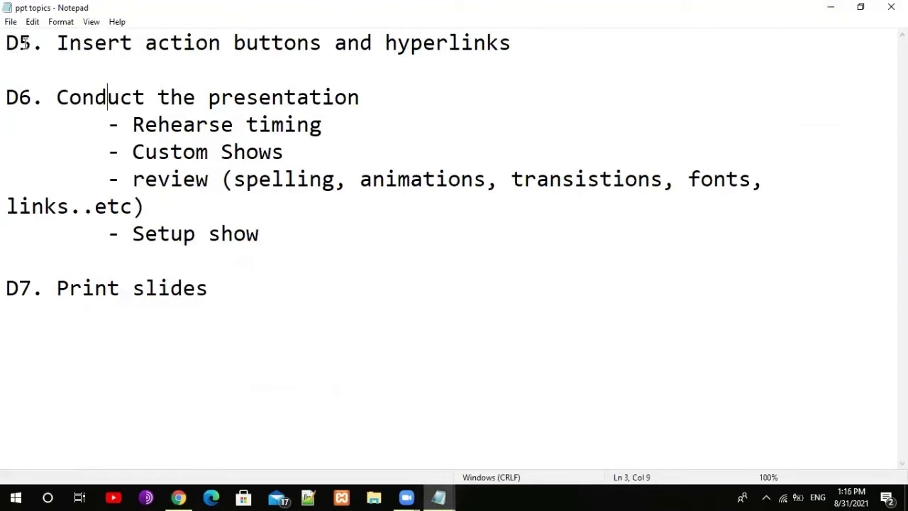
pyautogui.keyDown('shift'); pyautogui.click(509, 71); pyautogui.keyUp('shift')
pyautogui.keyDown('shift'); pyautogui.click(539, 50); pyautogui.keyUp('shift')
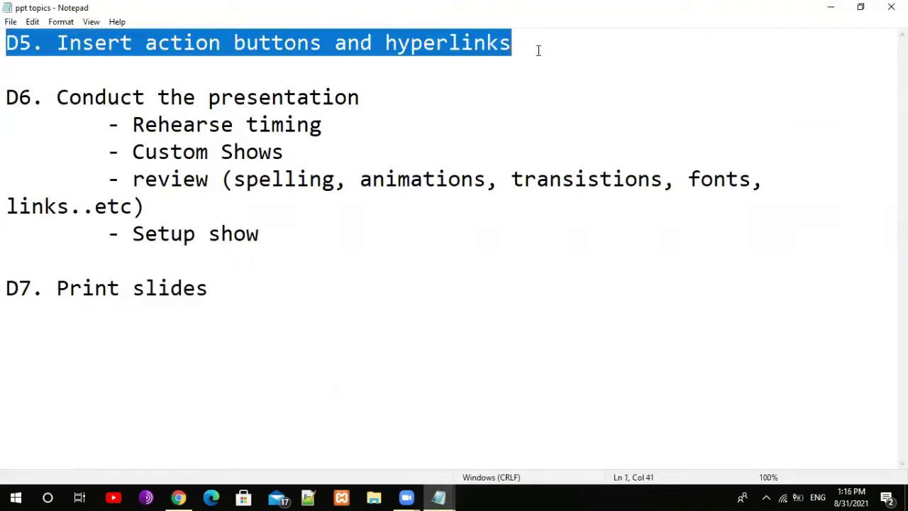
pyautogui.moveTo(385, 43); pyautogui.dragTo(514, 51)
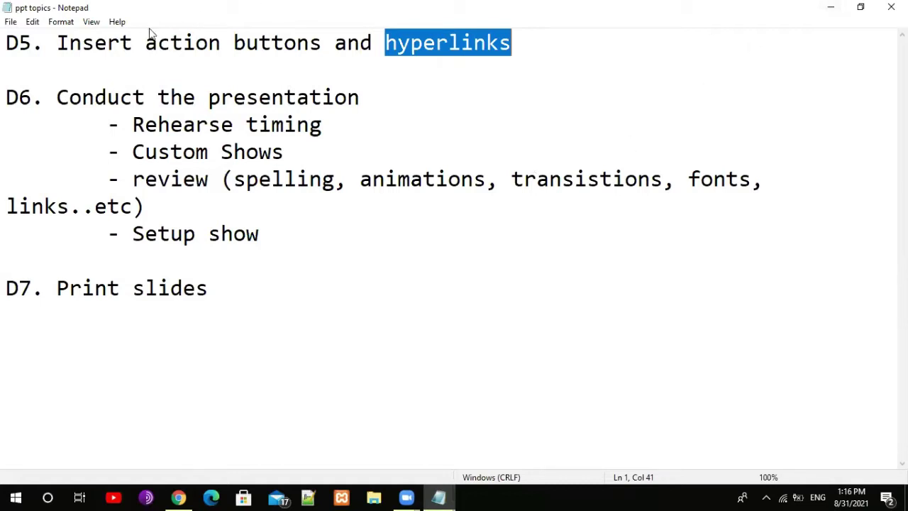
pyautogui.click(82, 44)
pyautogui.moveTo(146, 44)
pyautogui.mouseDown()
pyautogui.moveTo(248, 44)
pyautogui.moveTo(316, 68)
pyautogui.mouseUp()
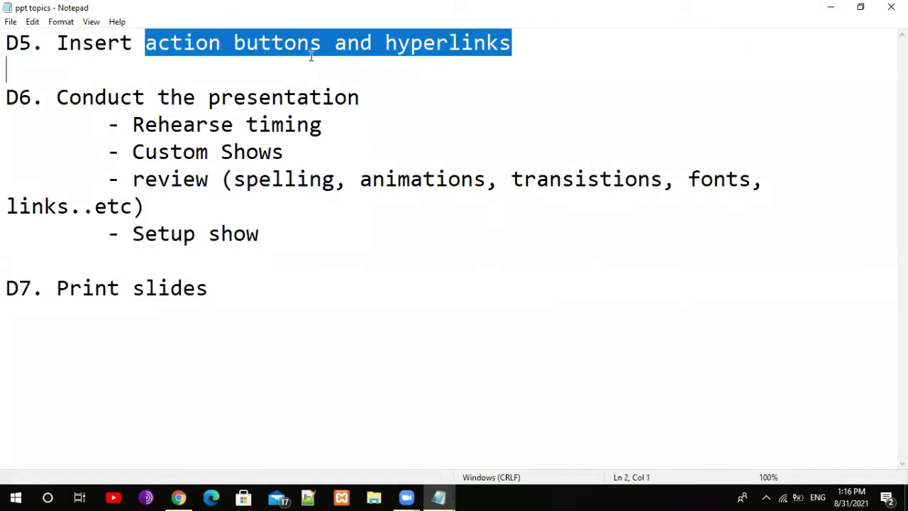
pyautogui.click(387, 44)
pyautogui.moveTo(147, 44); pyautogui.dragTo(518, 54)
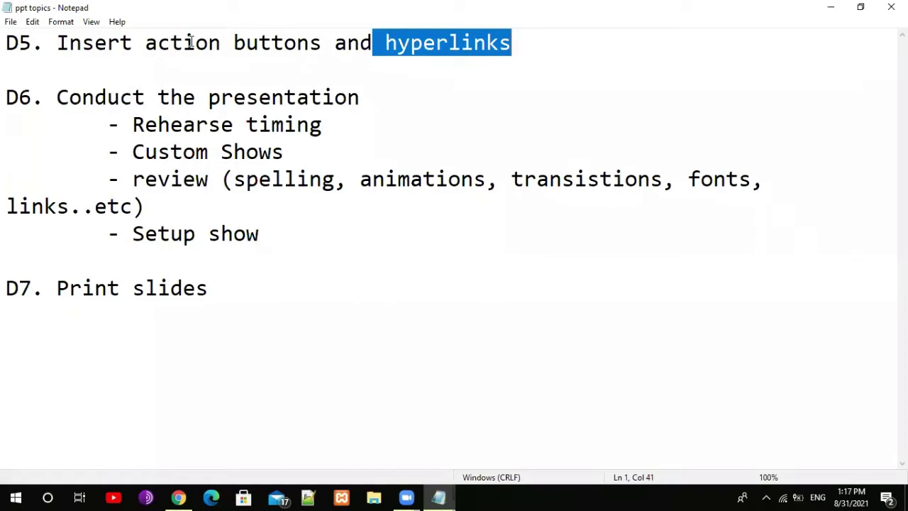
# - Open the Computer+Basics presentation from the desktop
pyautogui.press('super+d')
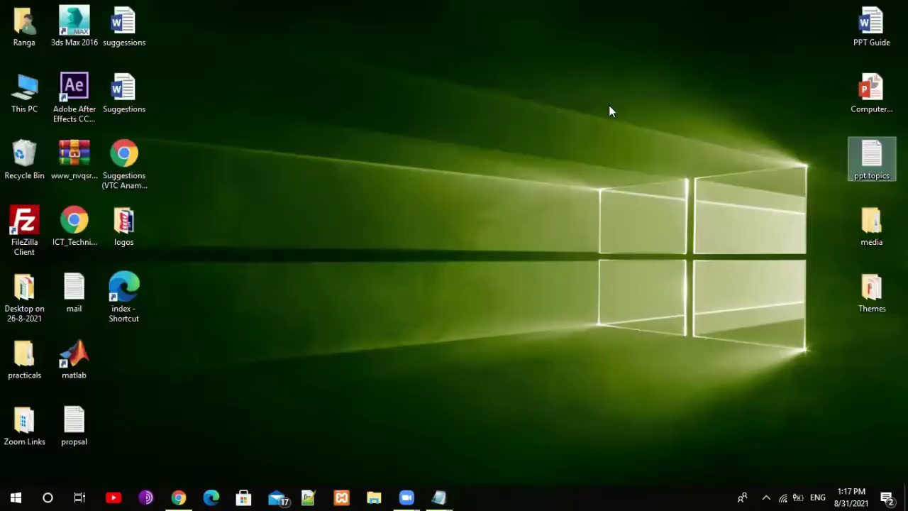
pyautogui.click(882, 95)
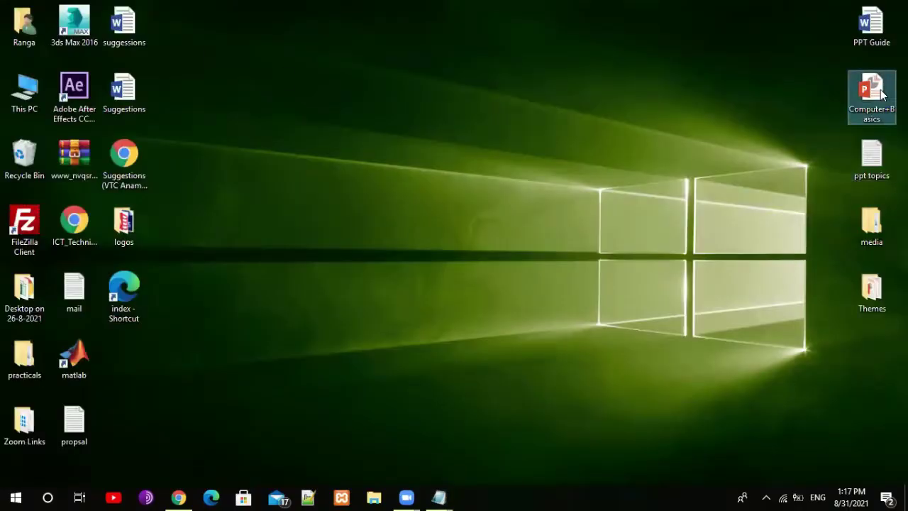
pyautogui.doubleClick(882, 95)
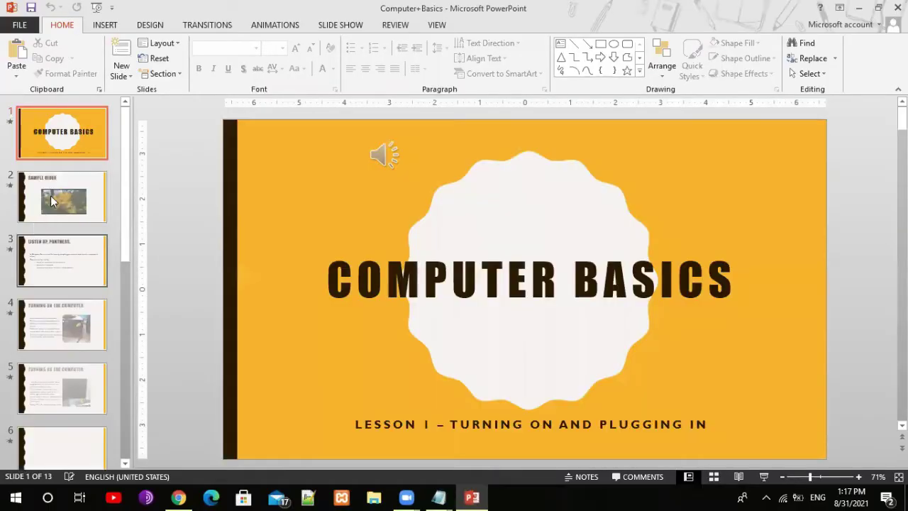
# - Inspect the title slide's audio clip and the Sample Video slide's video clip
pyautogui.click(50, 194)
pyautogui.click(53, 145)
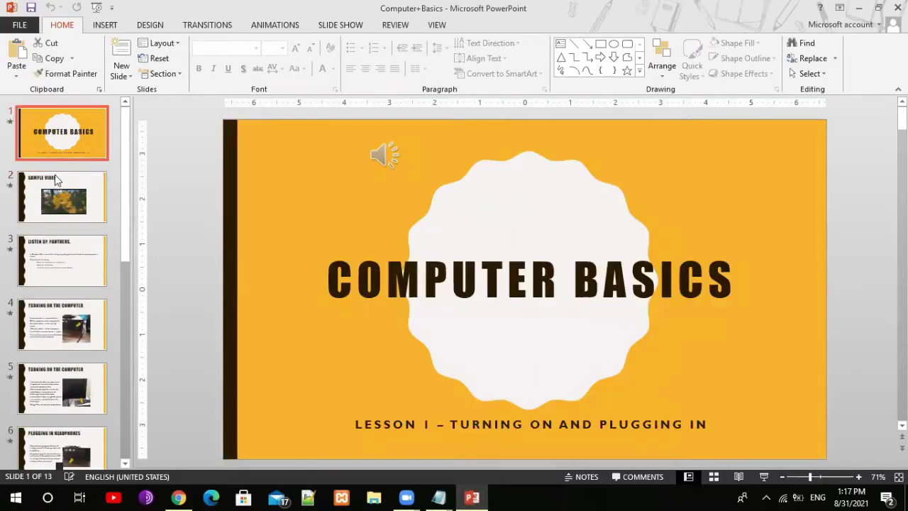
pyautogui.moveTo(125, 179)
pyautogui.mouseDown()
pyautogui.moveTo(121, 434)
pyautogui.moveTo(89, 125)
pyautogui.mouseUp()
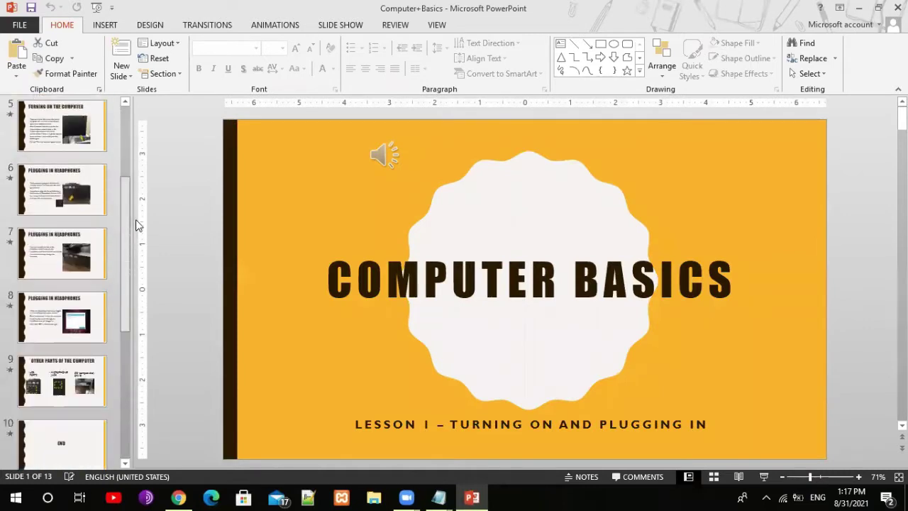
pyautogui.click(379, 158)
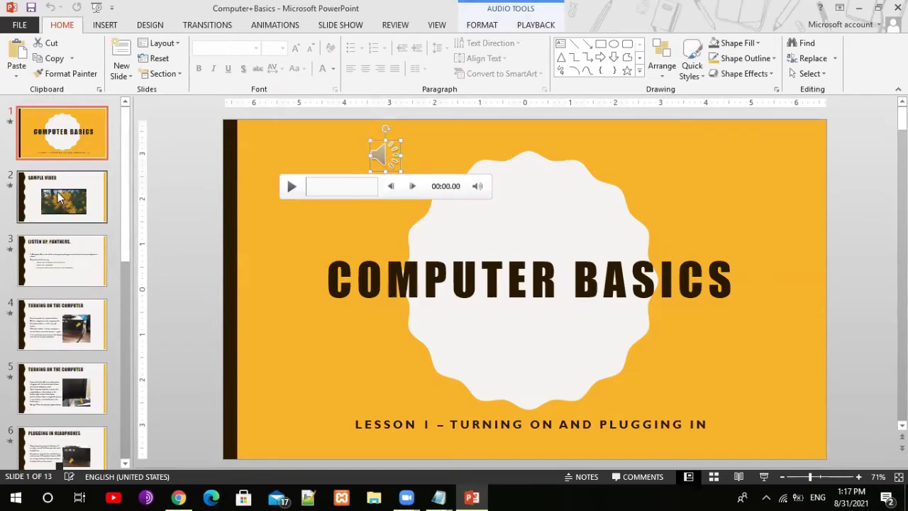
pyautogui.click(61, 199)
pyautogui.click(490, 321)
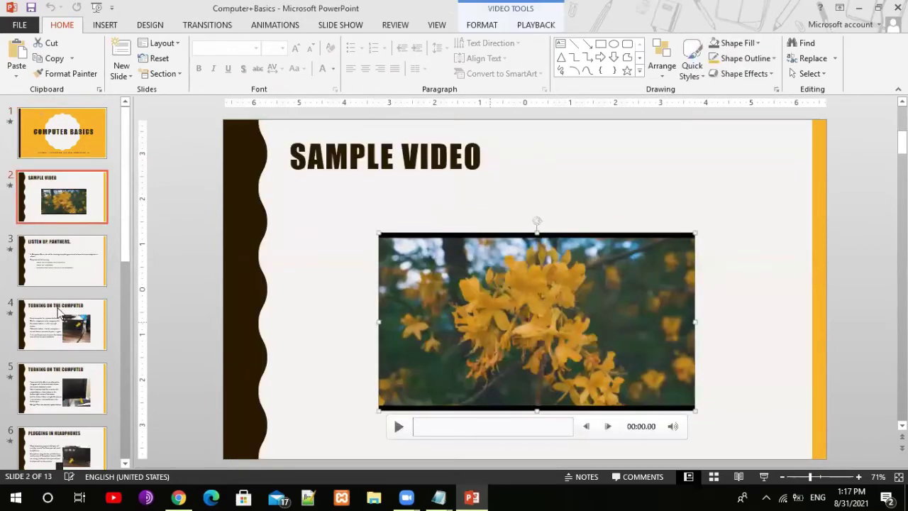
# - Browse slides 4, 11, 12 and 13, ending on slide 11 with the Start shape
pyautogui.click(69, 333)
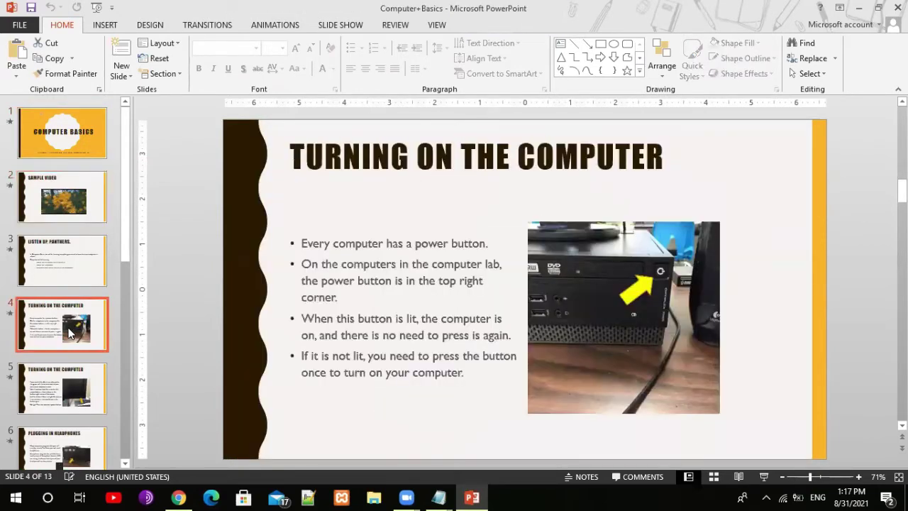
pyautogui.scroll(-5, 68, 327)
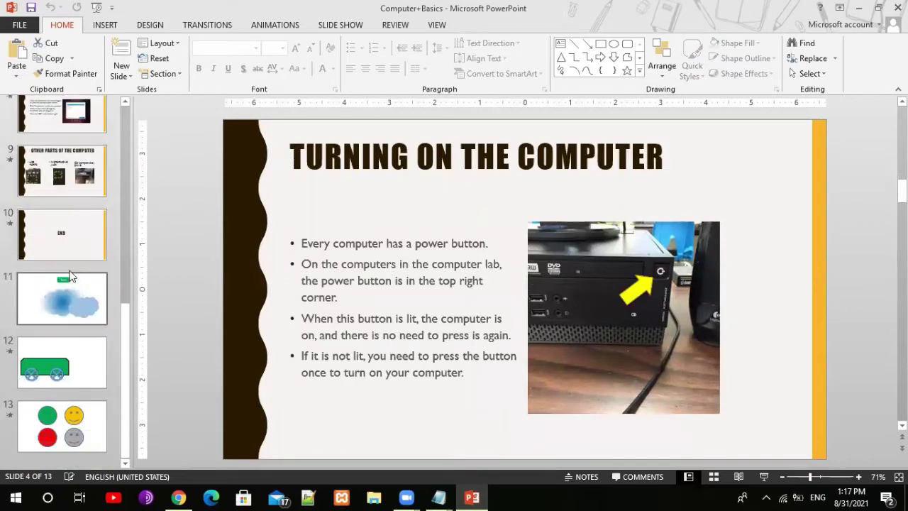
pyautogui.click(63, 291)
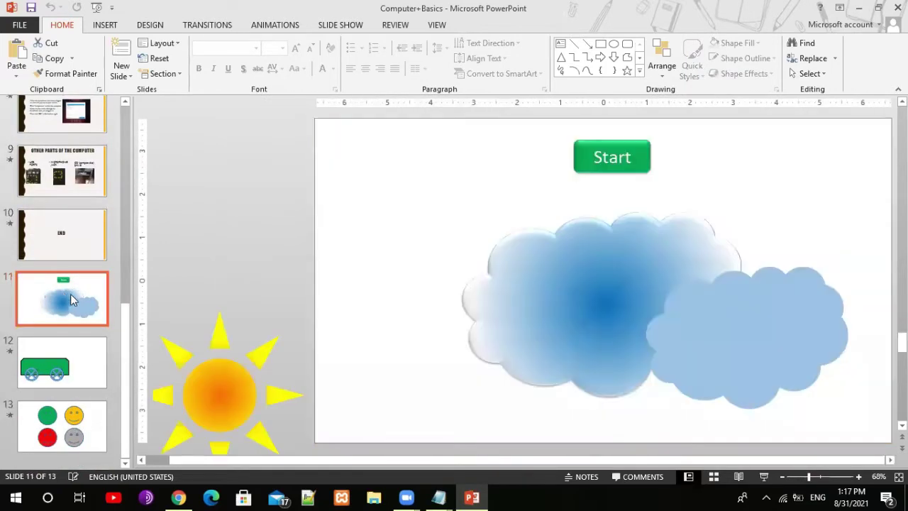
pyautogui.click(81, 354)
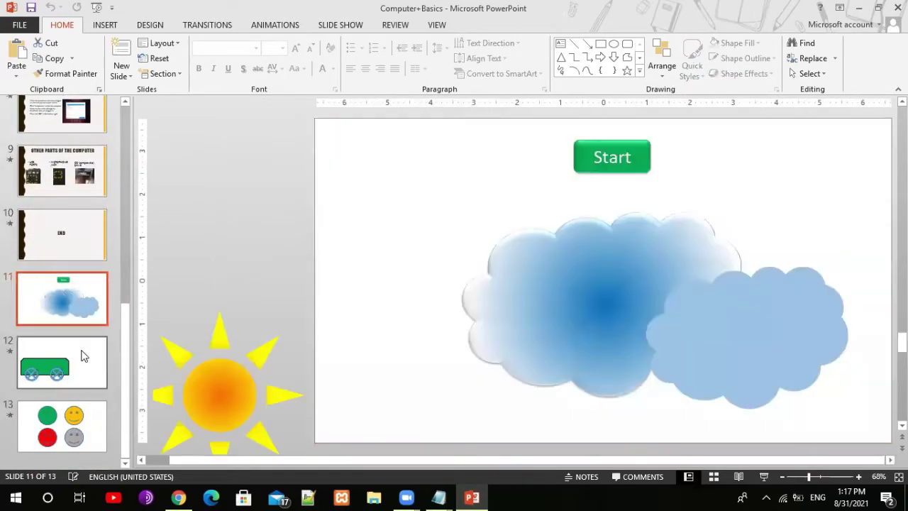
pyautogui.click(76, 410)
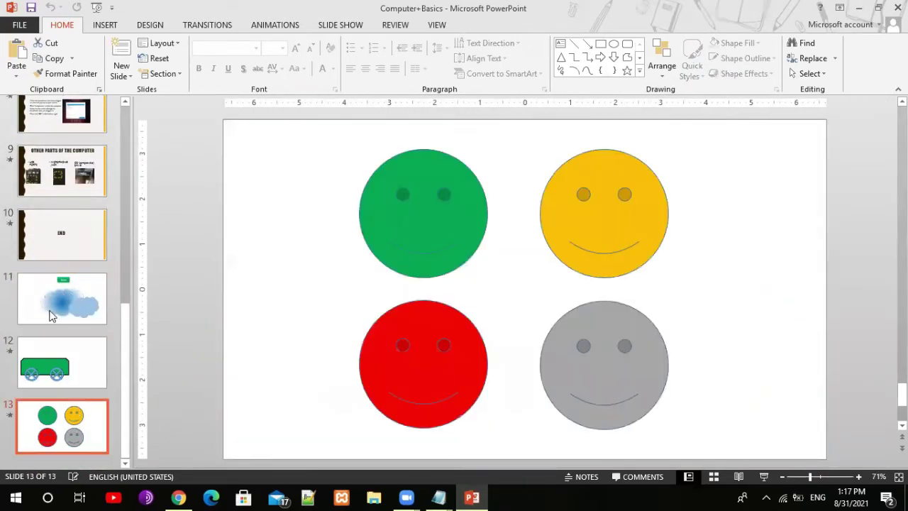
pyautogui.scroll(5, 50, 315)
pyautogui.scroll(-5, 50, 316)
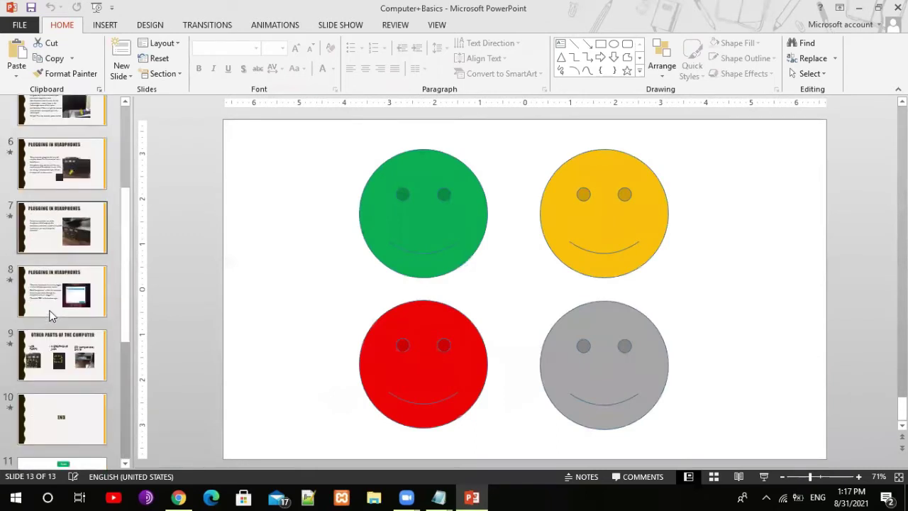
pyautogui.click(57, 307)
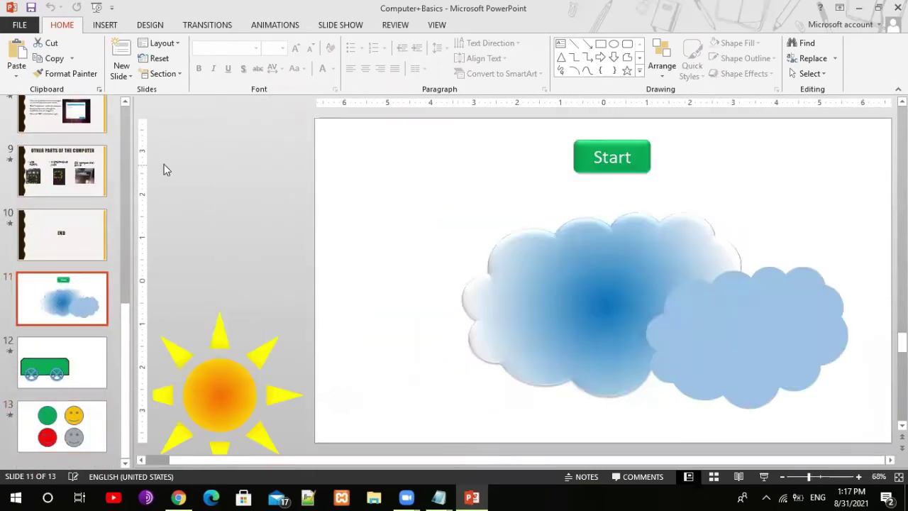
# - Preview the animation on the green cart slide
pyautogui.click(268, 29)
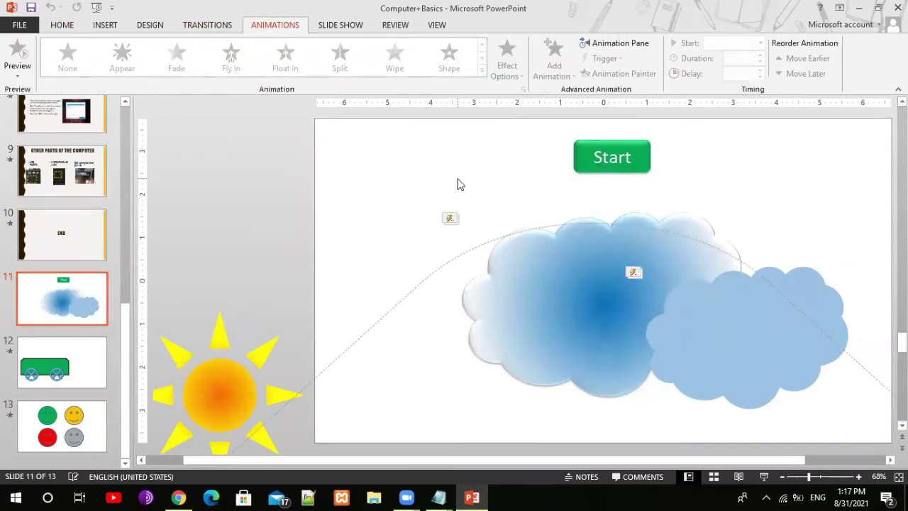
pyautogui.click(88, 355)
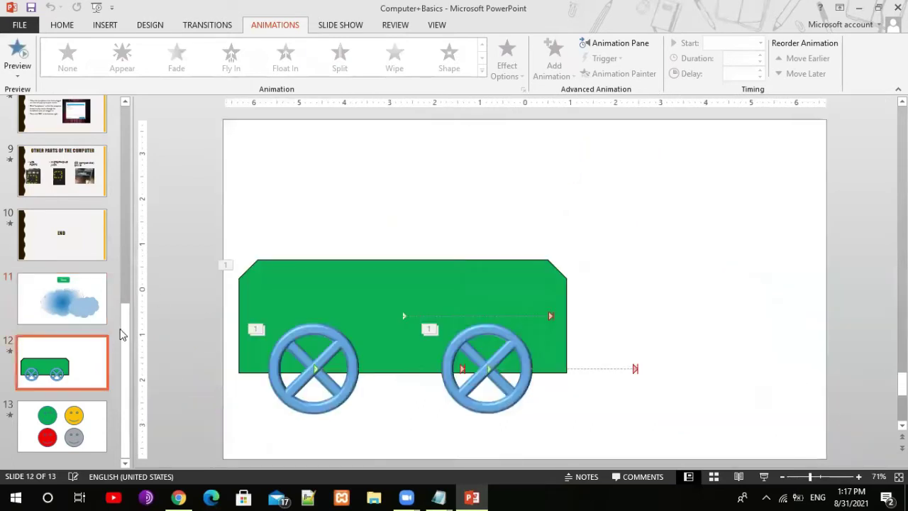
pyautogui.click(32, 48)
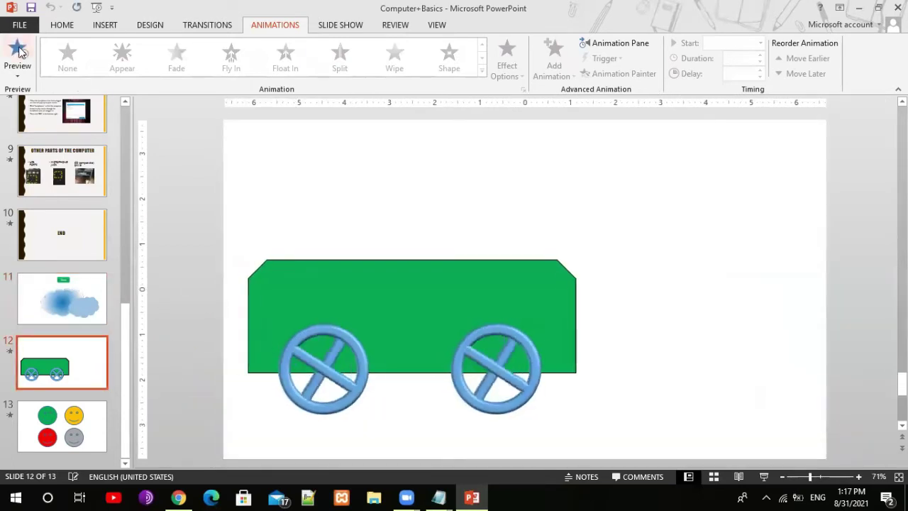
pyautogui.click(69, 242)
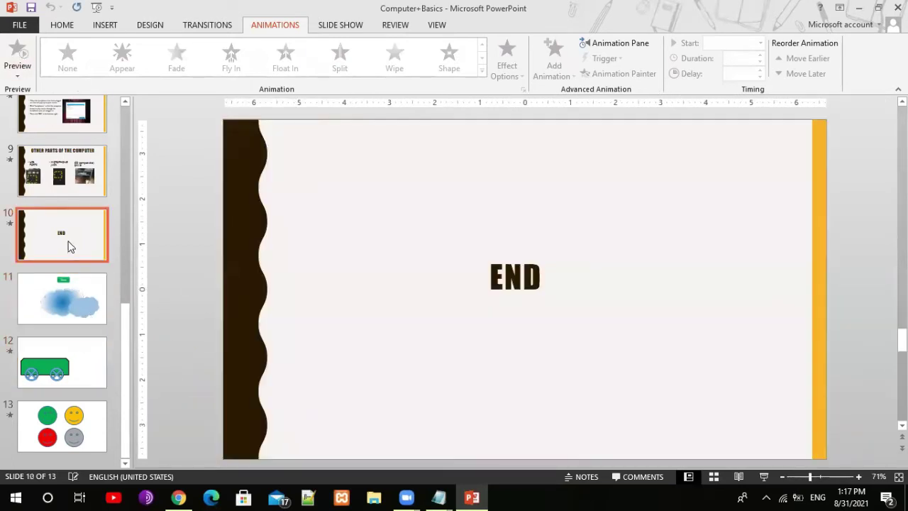
# - Apply the Ripple transition to slide 9, Other Parts of the Computer
pyautogui.click(73, 186)
pyautogui.scroll(1, 71, 191)
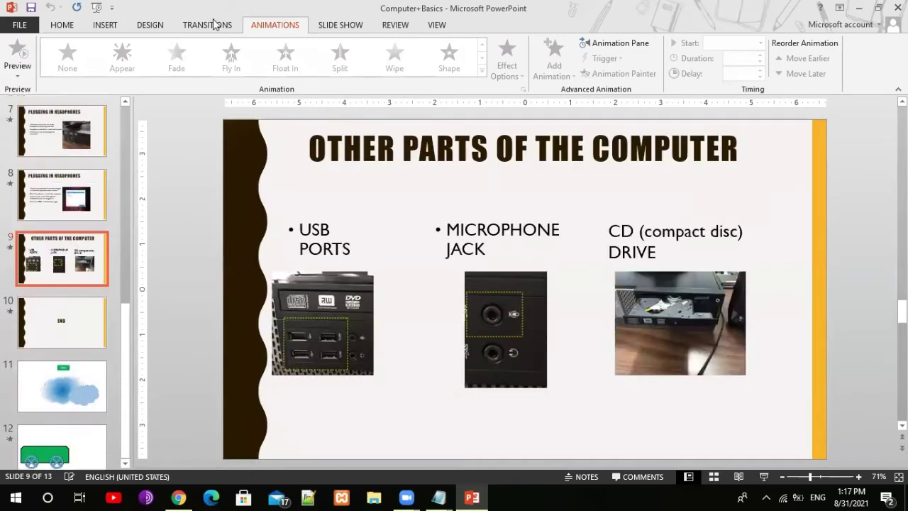
pyautogui.scroll(1, 448, 57)
pyautogui.click(452, 56)
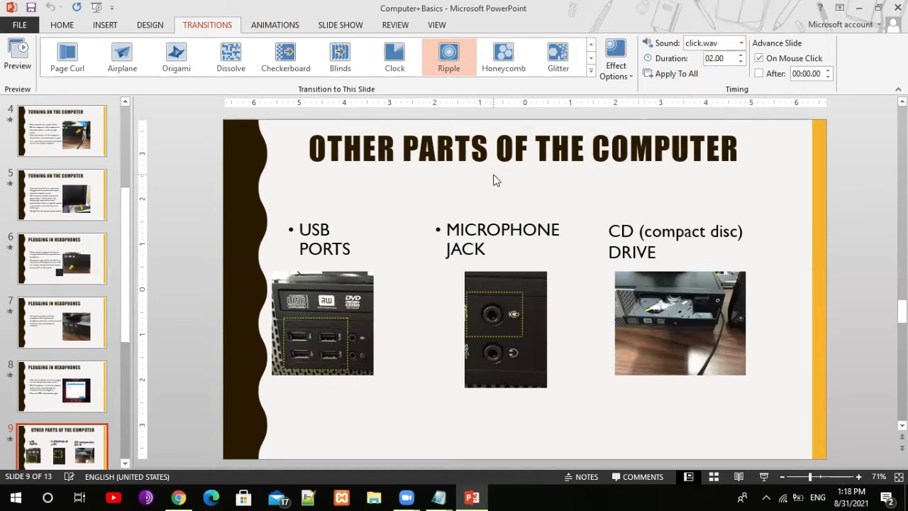
# - Return to the Computer Basics title slide and start the slide show from slide 1
pyautogui.moveTo(125, 224); pyautogui.dragTo(130, 115)
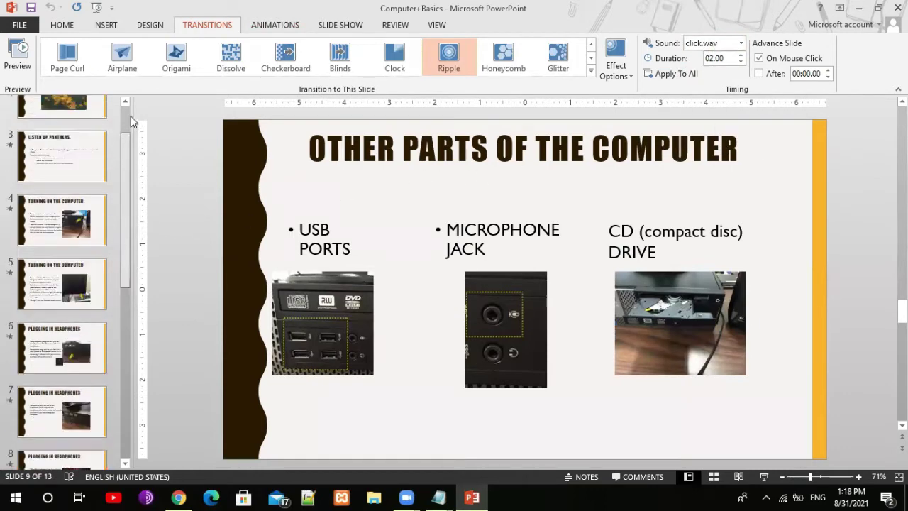
pyautogui.click(71, 132)
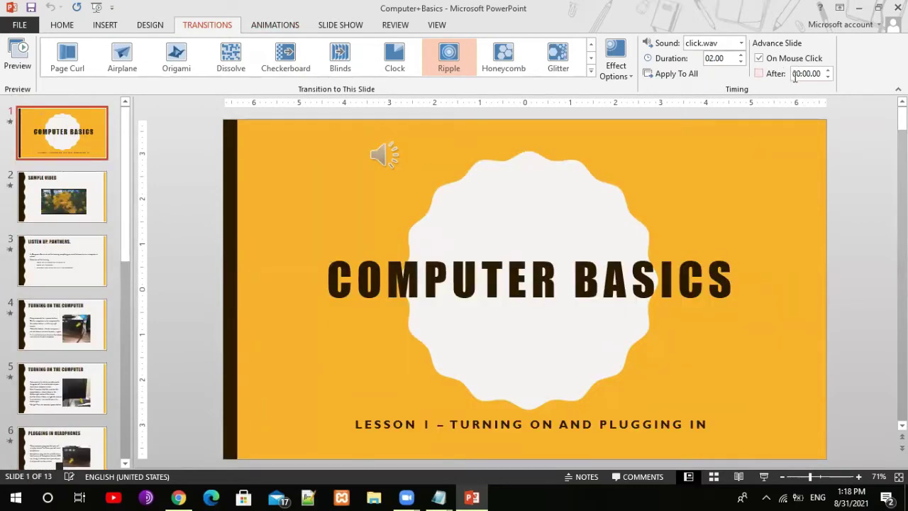
pyautogui.click(99, 194)
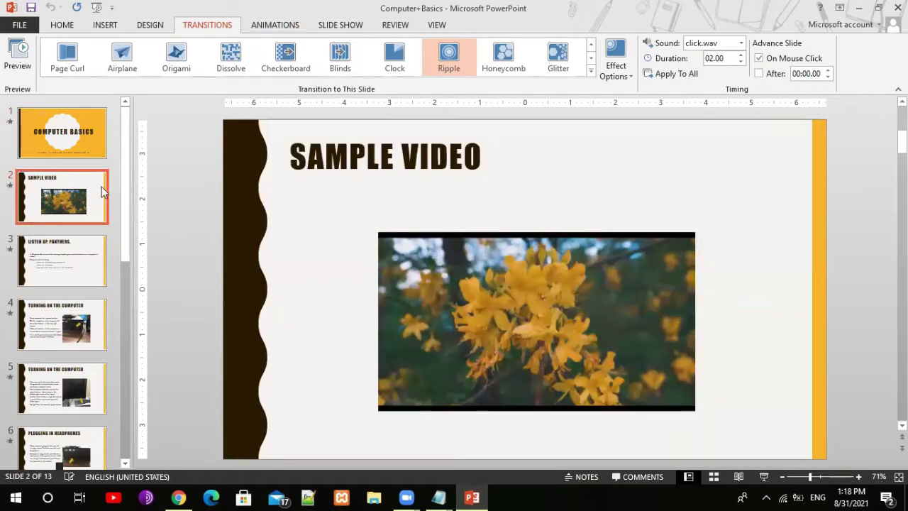
pyautogui.click(48, 141)
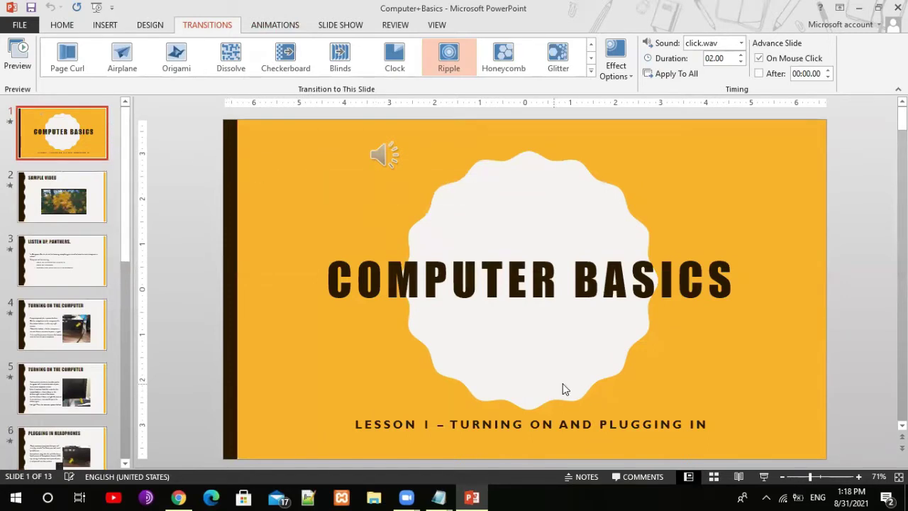
pyautogui.click(763, 476)
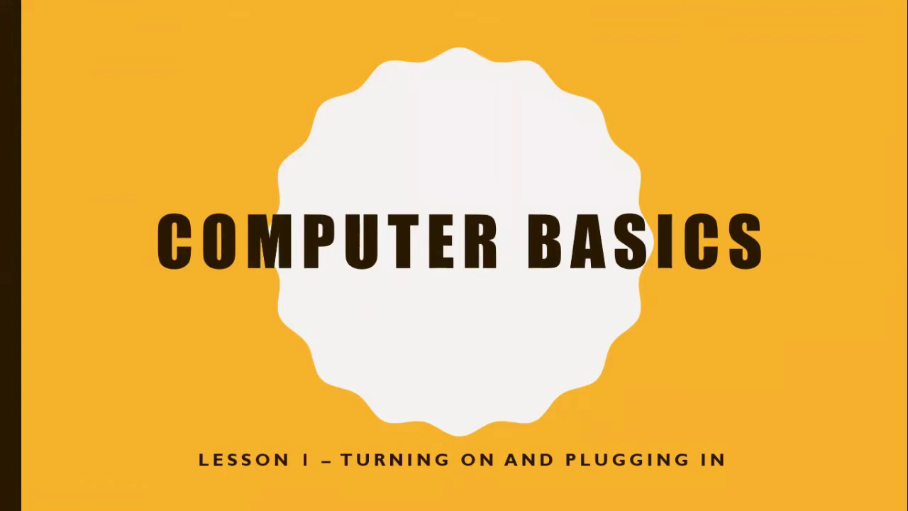
# - Advance the show through Sample Video to the Listen Up, Panthers slide
pyautogui.press('Right')
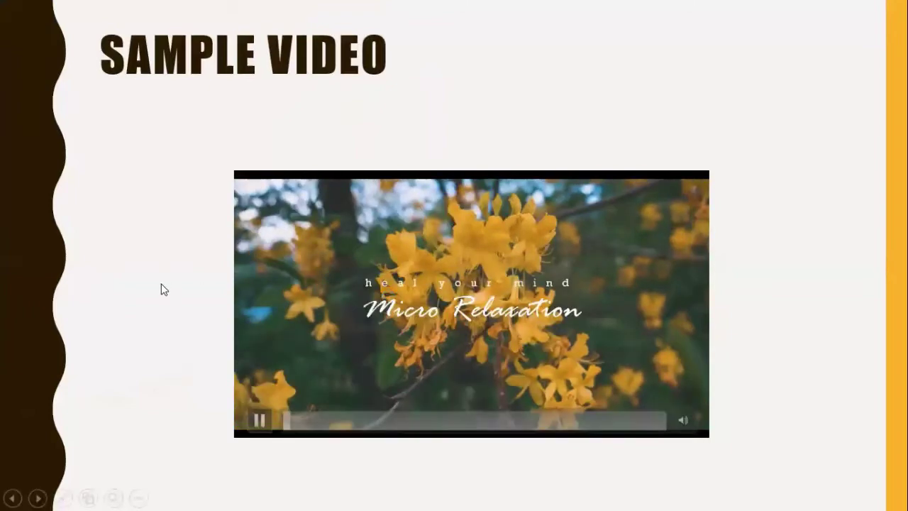
pyautogui.click(164, 289)
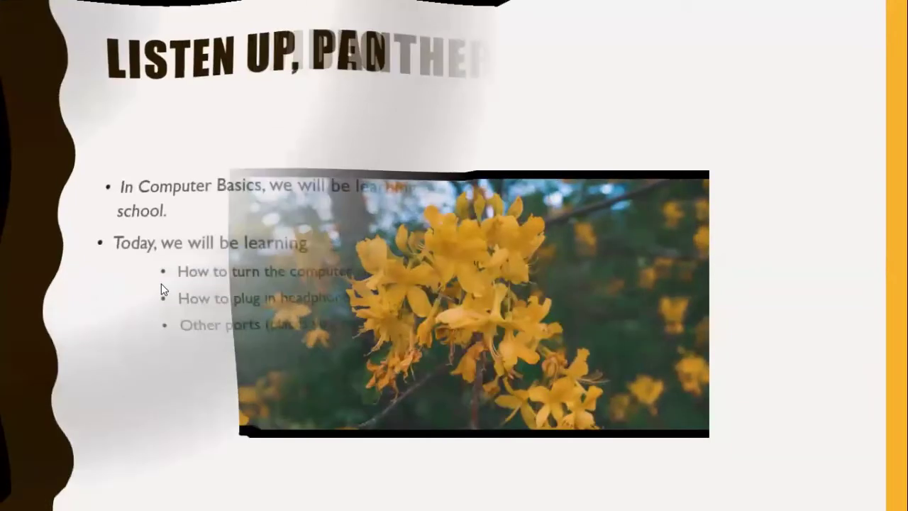
# - Exit the slide show and inspect the title slide's title text, sound icon and subtitle
pyautogui.press('Escape')
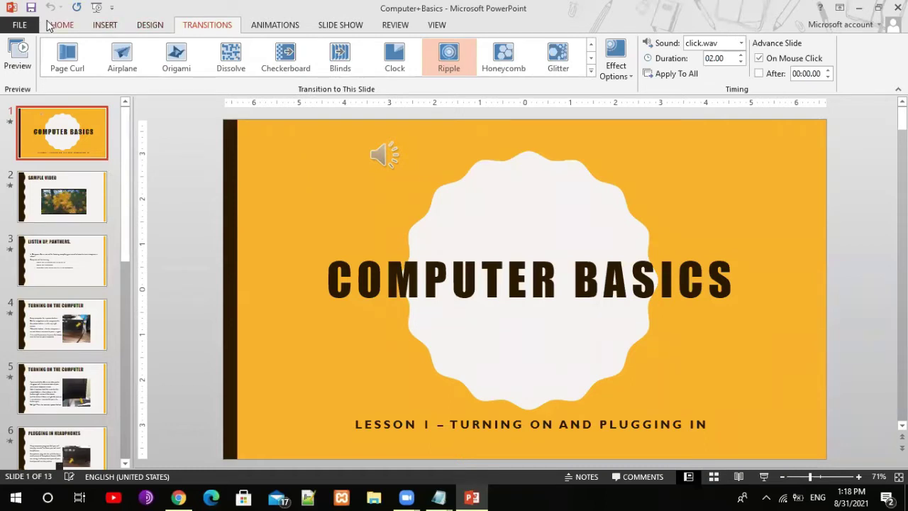
pyautogui.click(105, 26)
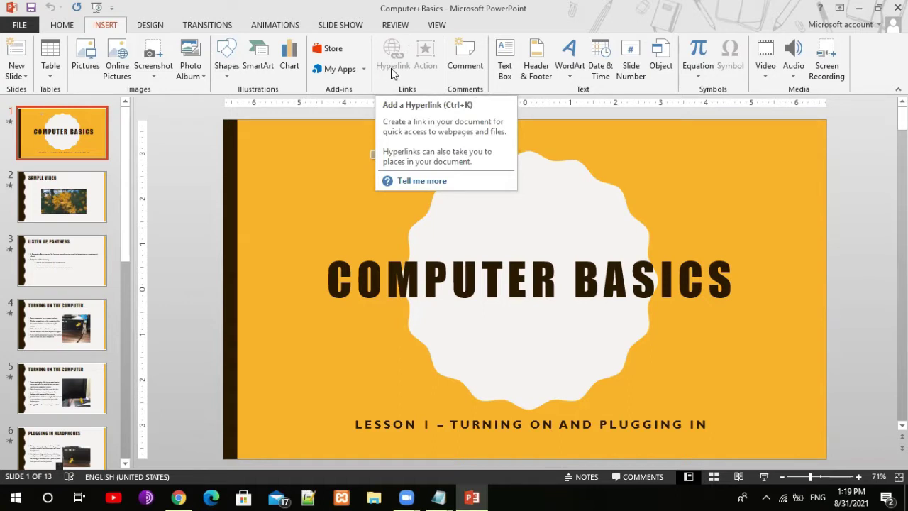
pyautogui.click(438, 275)
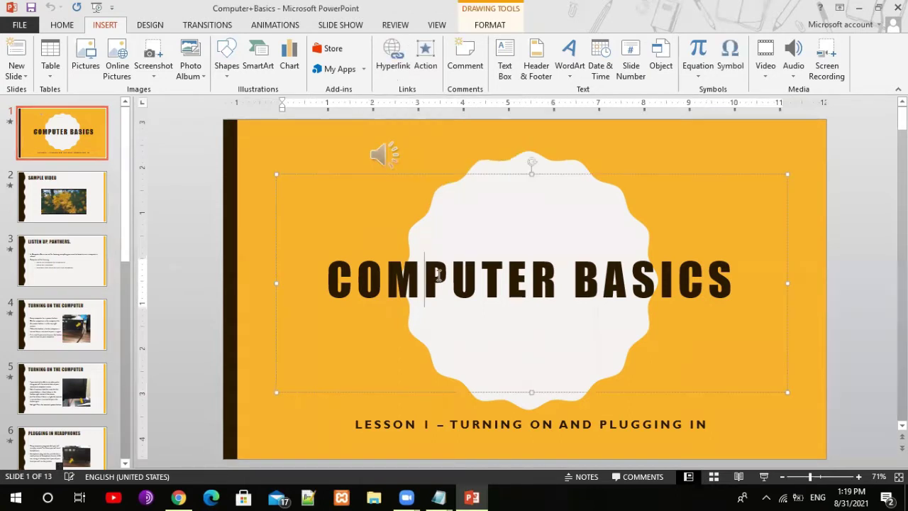
pyautogui.moveTo(357, 274); pyautogui.dragTo(561, 273)
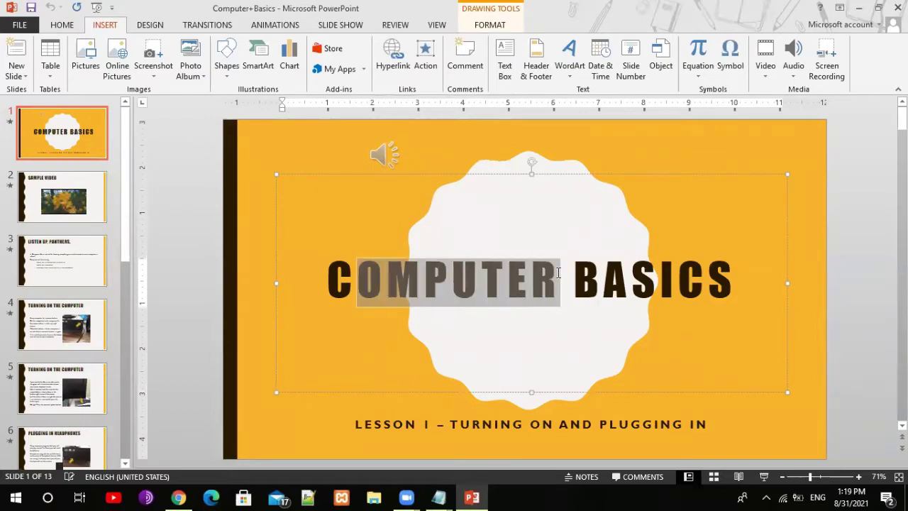
pyautogui.click(347, 270)
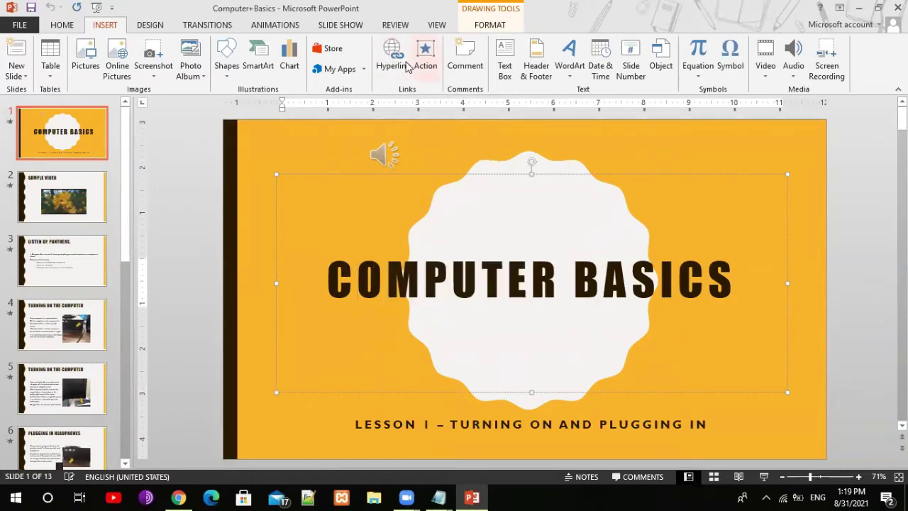
pyautogui.click(381, 155)
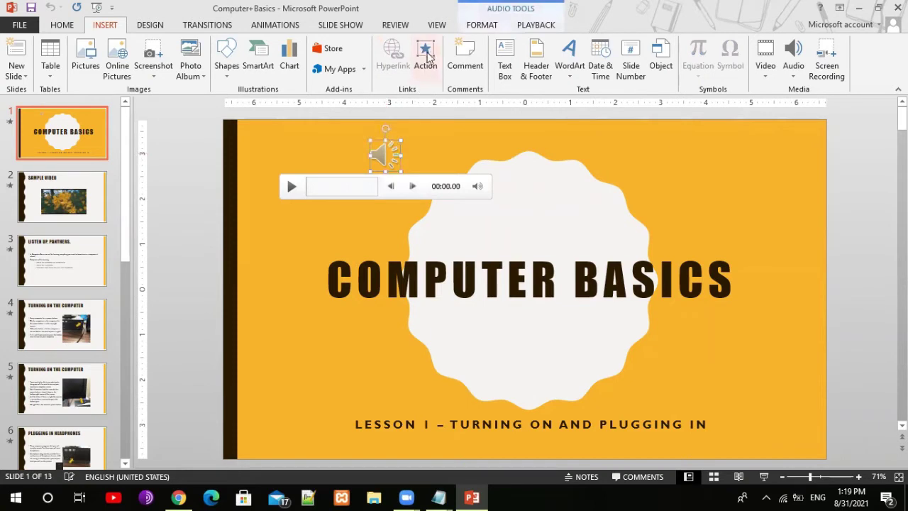
pyautogui.click(425, 423)
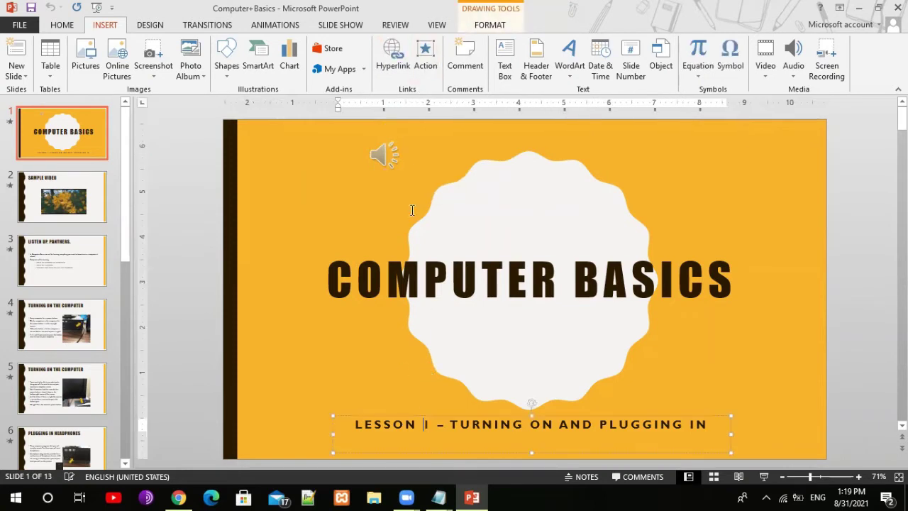
# - Inspect the power-button photo and bulleted text on the Turning on the Computer slide
pyautogui.click(92, 323)
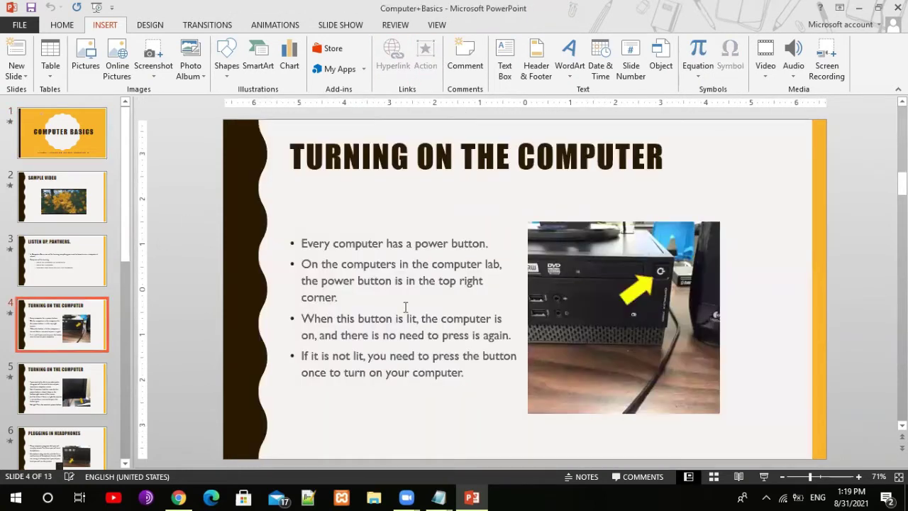
pyautogui.click(626, 296)
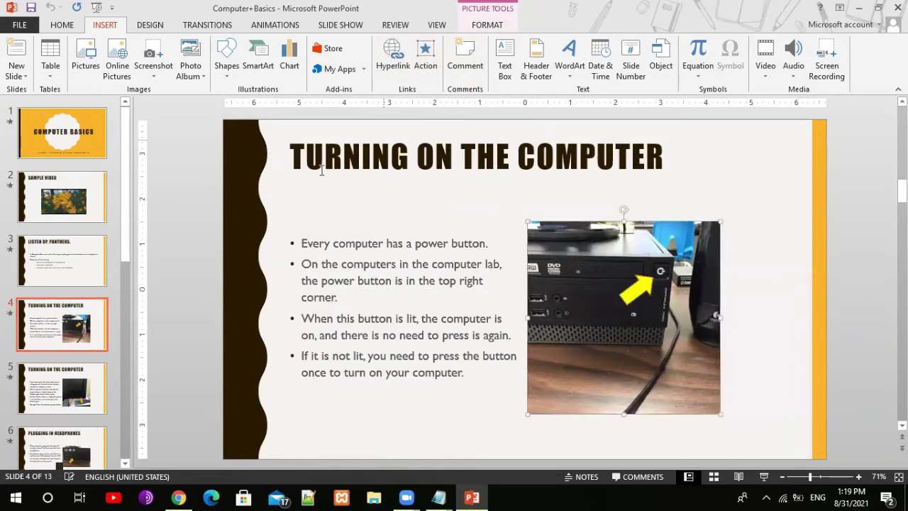
pyautogui.click(241, 182)
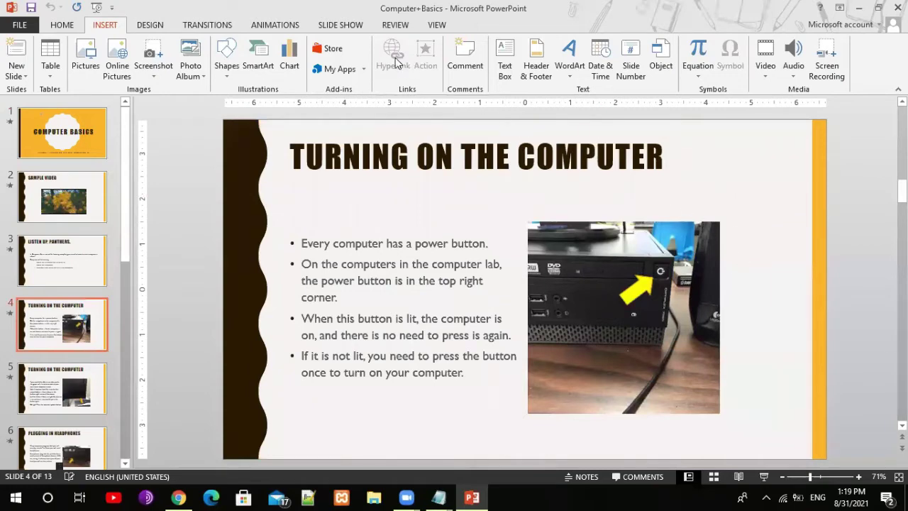
pyautogui.click(355, 263)
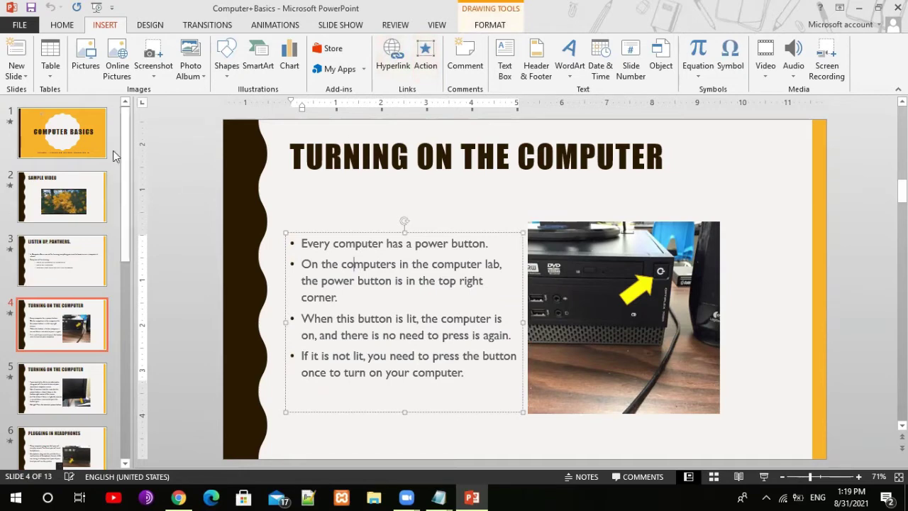
pyautogui.click(92, 147)
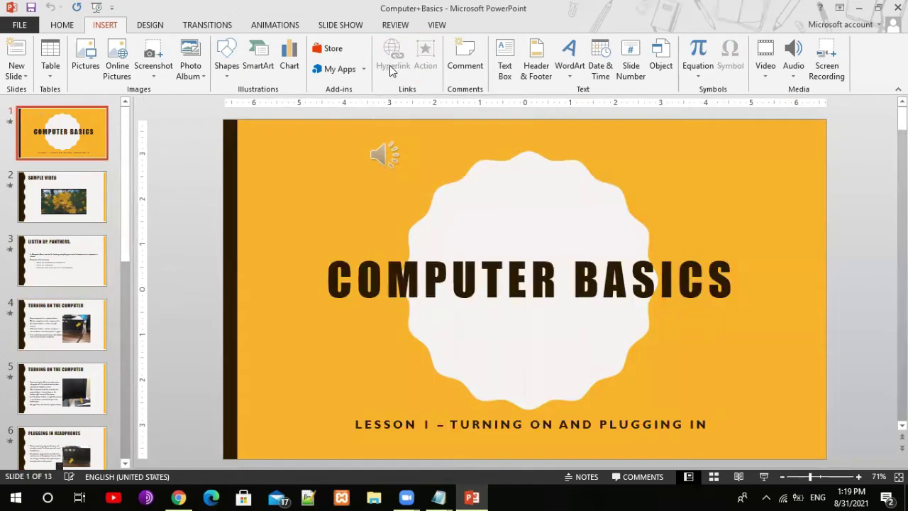
pyautogui.click(64, 178)
# - Move the 'Lesson 1 – Turning On and Plugging In' subtitle up just below the title
pyautogui.click(71, 142)
pyautogui.click(516, 424)
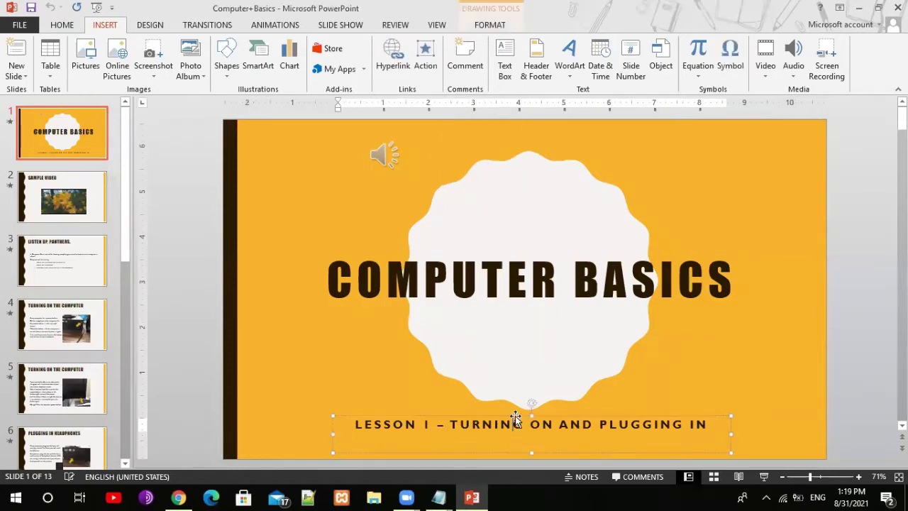
pyautogui.moveTo(517, 418); pyautogui.dragTo(513, 368)
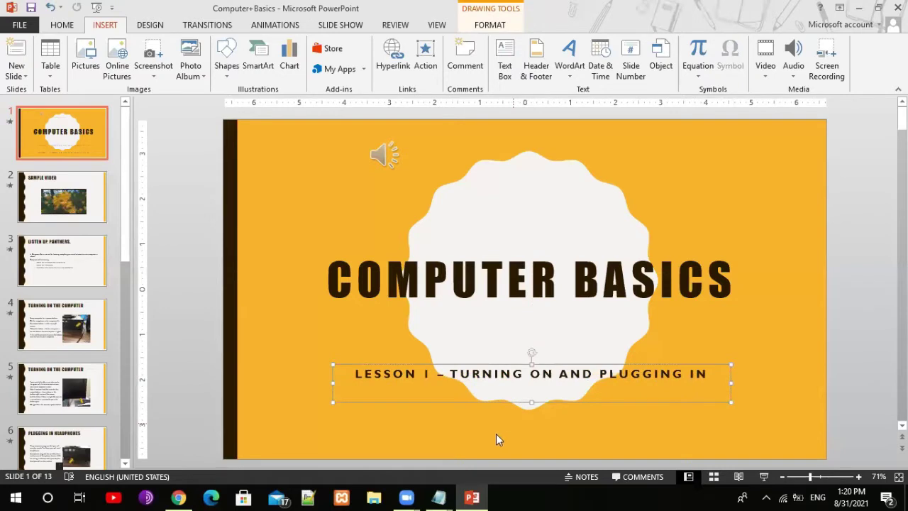
pyautogui.click(511, 396)
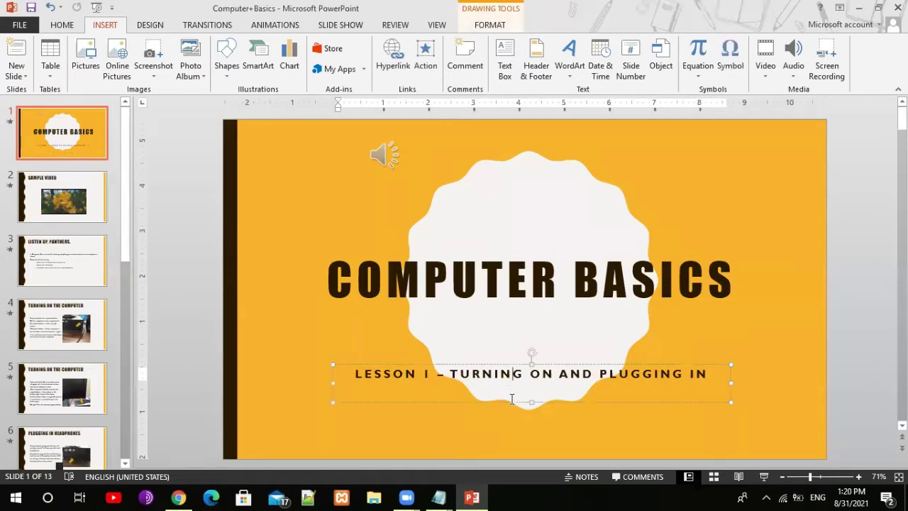
pyautogui.moveTo(510, 403); pyautogui.dragTo(509, 348)
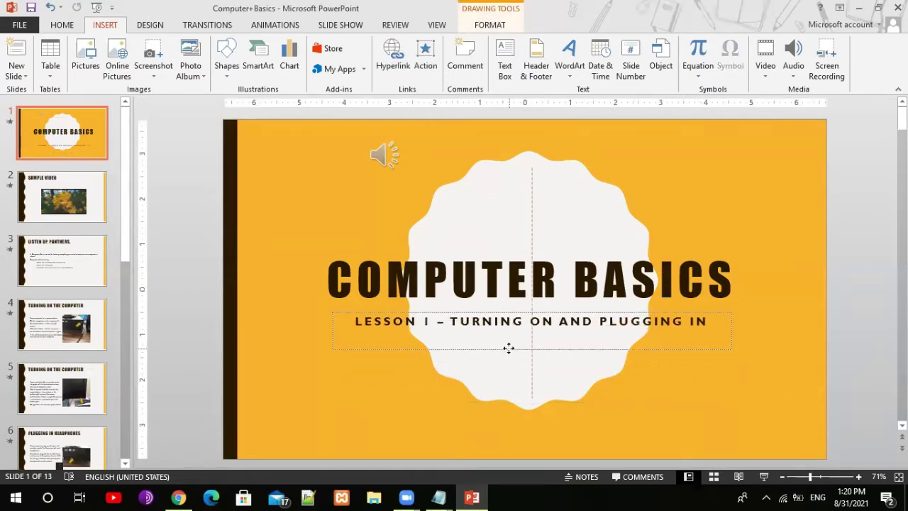
pyautogui.click(507, 408)
pyautogui.click(497, 430)
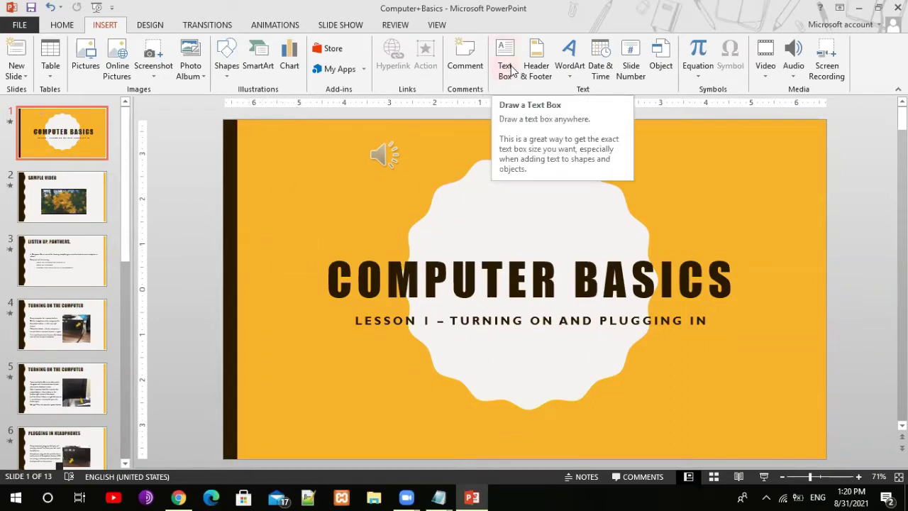
pyautogui.click(512, 69)
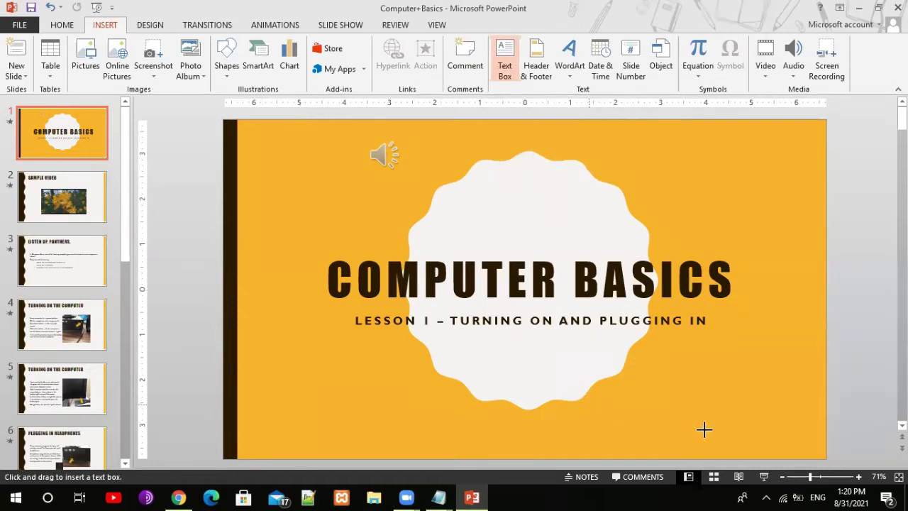
pyautogui.moveTo(589, 407); pyautogui.dragTo(799, 434)
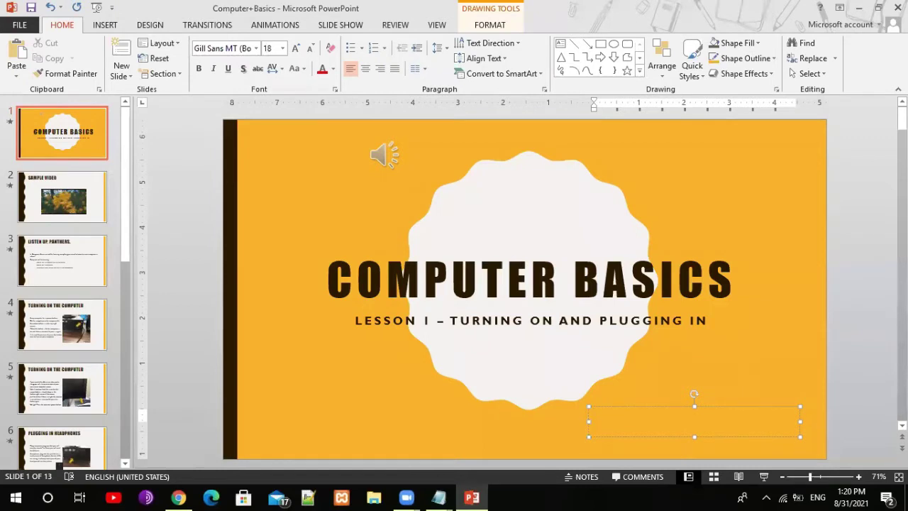
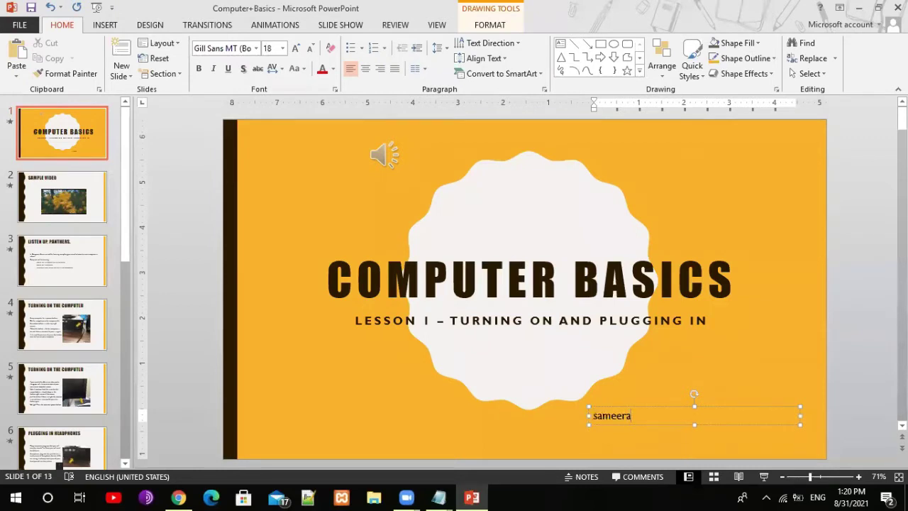
pyautogui.hotkey('ctrl', 'z')
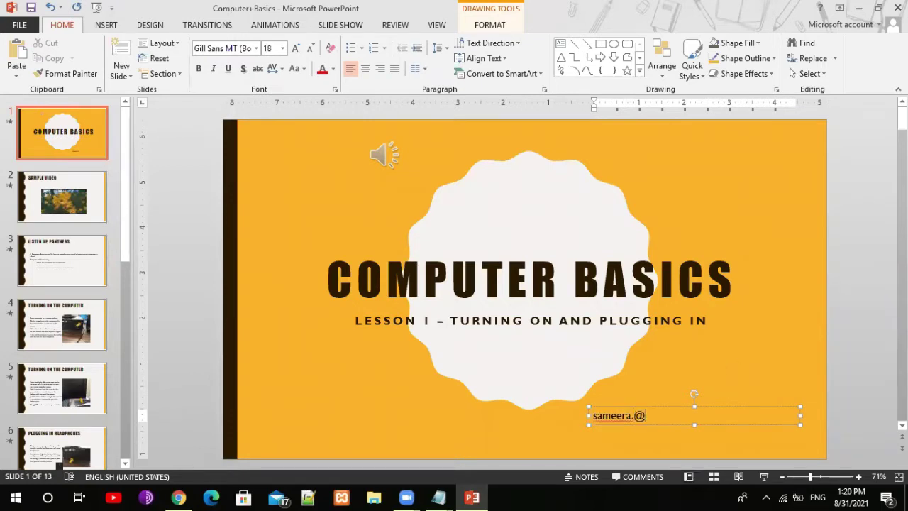
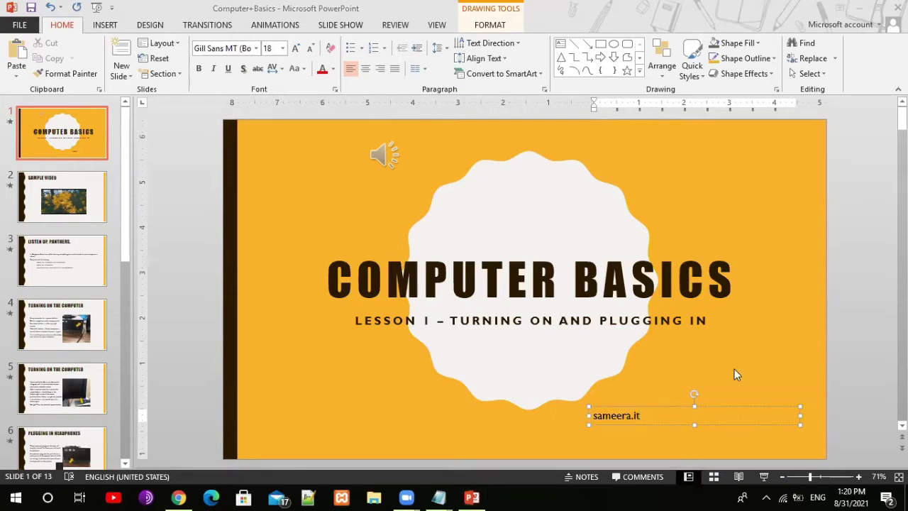
pyautogui.press('super')
pyautogui.press('Escape')
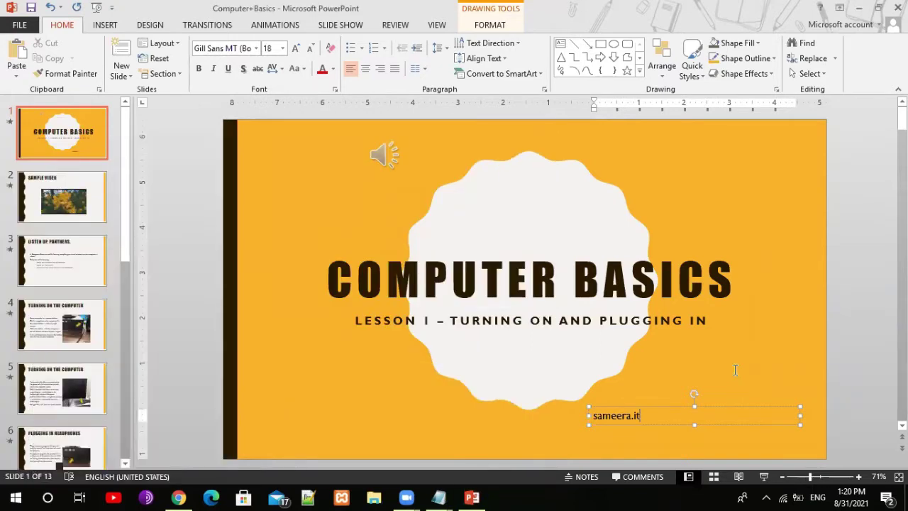
pyautogui.click(639, 415)
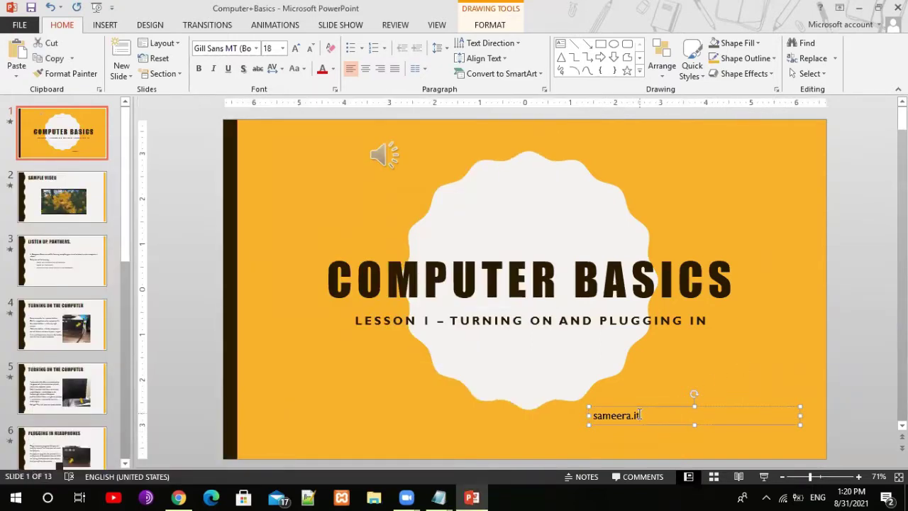
pyautogui.click(638, 415)
pyautogui.write('@')
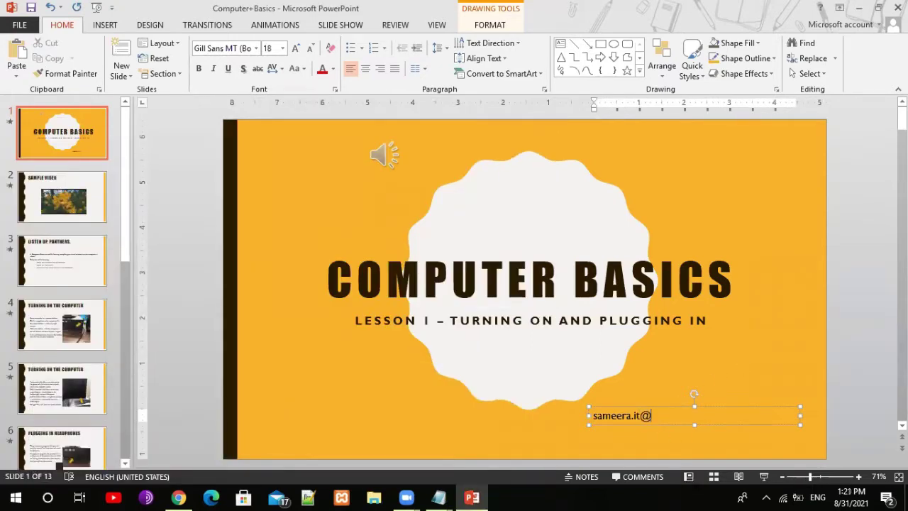
pyautogui.write('vtasl.')
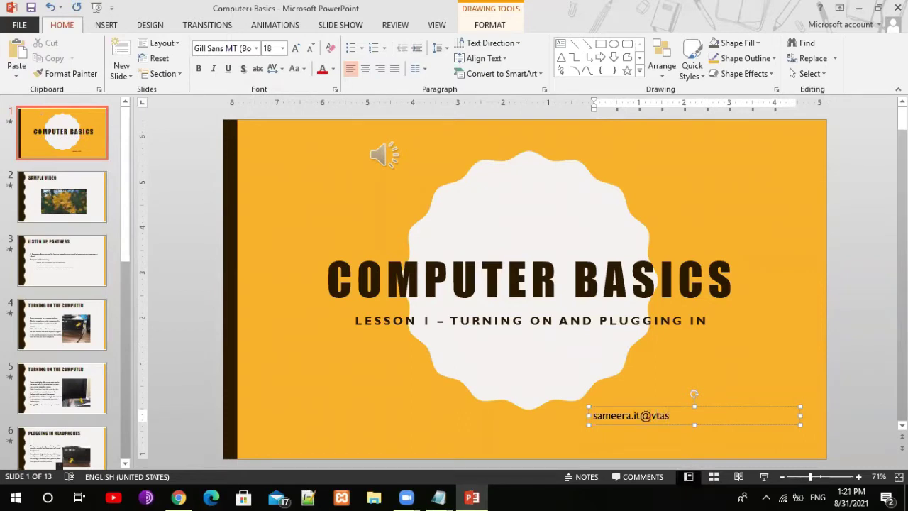
pyautogui.write('gov')
pyautogui.write('.lk')
pyautogui.click(516, 442)
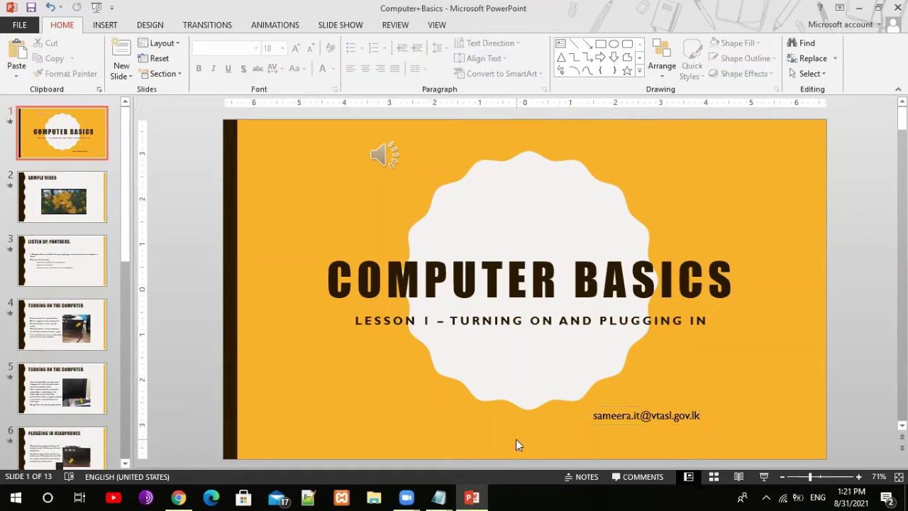
# - Nudge the e-mail text box slightly right and up
pyautogui.click(653, 423)
pyautogui.moveTo(654, 425); pyautogui.dragTo(775, 442)
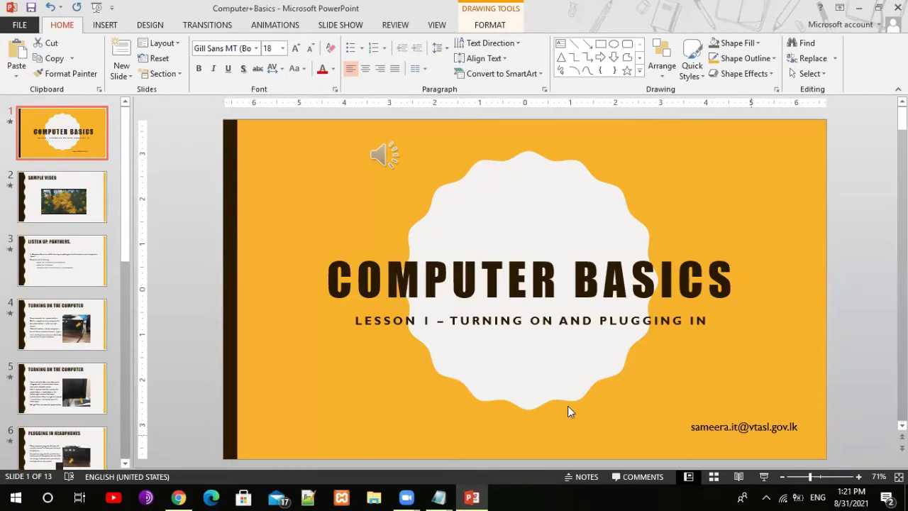
pyautogui.click(604, 458)
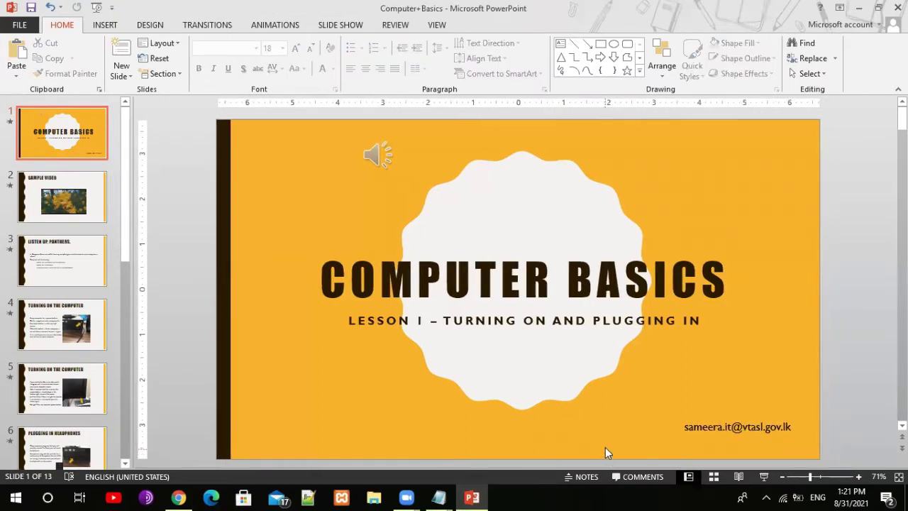
pyautogui.click(105, 25)
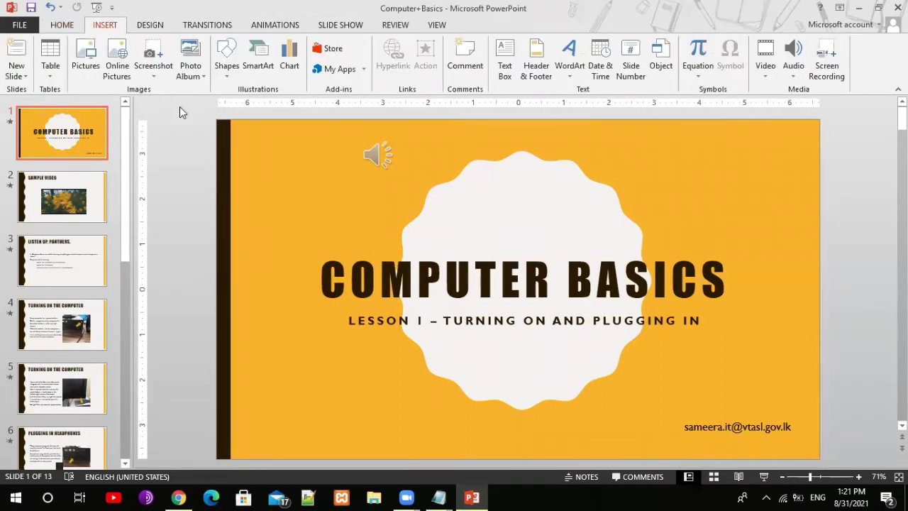
pyautogui.click(505, 61)
pyautogui.moveTo(240, 426); pyautogui.dragTo(465, 444)
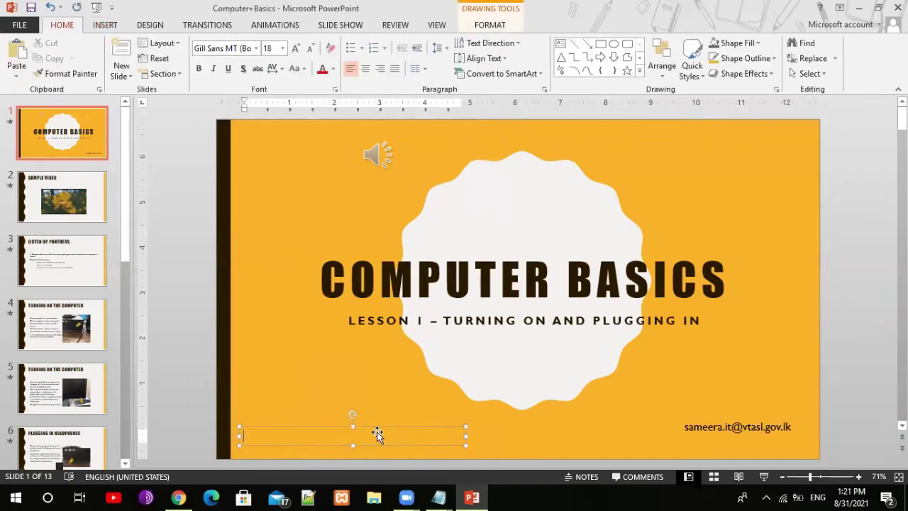
pyautogui.write('www.i')
pyautogui.write('ctlear')
pyautogui.write('ners')
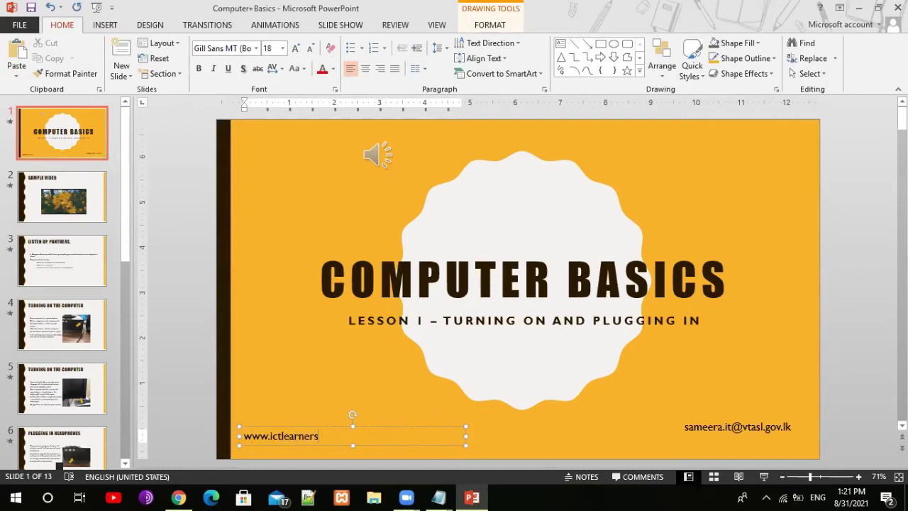
pyautogui.write('.')
pyautogui.write('com')
pyautogui.moveTo(312, 425); pyautogui.dragTo(324, 416)
pyautogui.click(538, 446)
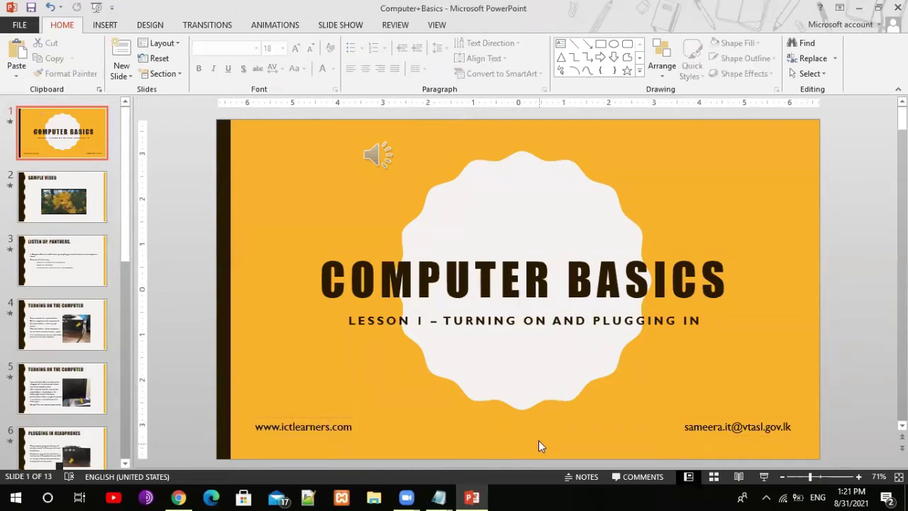
pyautogui.click(310, 427)
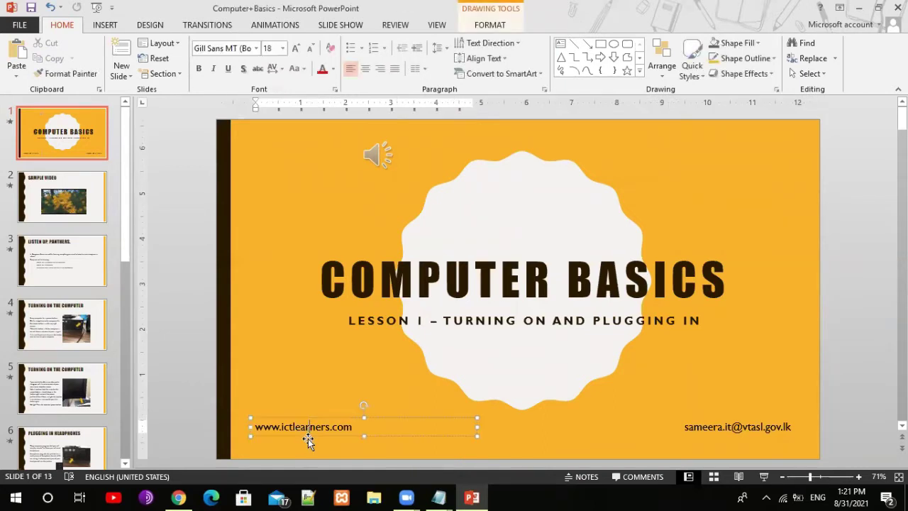
pyautogui.click(257, 427)
pyautogui.write('W')
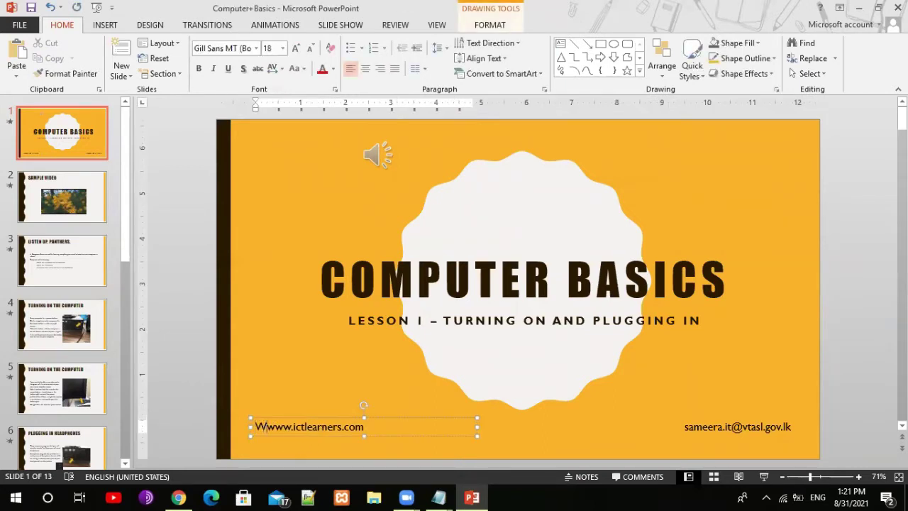
pyautogui.write('el')
pyautogui.write(':')
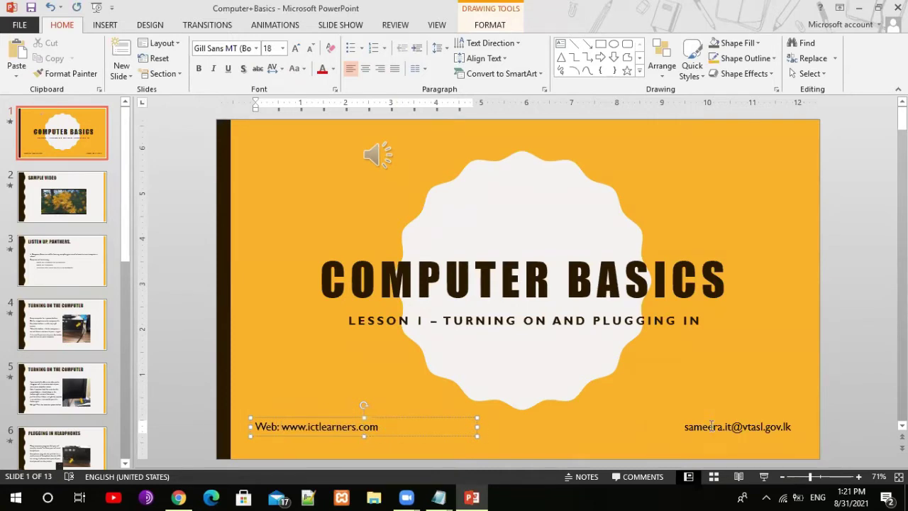
# - Cut the contact e-mail address out of its text box
pyautogui.click(685, 427)
pyautogui.moveTo(683, 427); pyautogui.dragTo(795, 423)
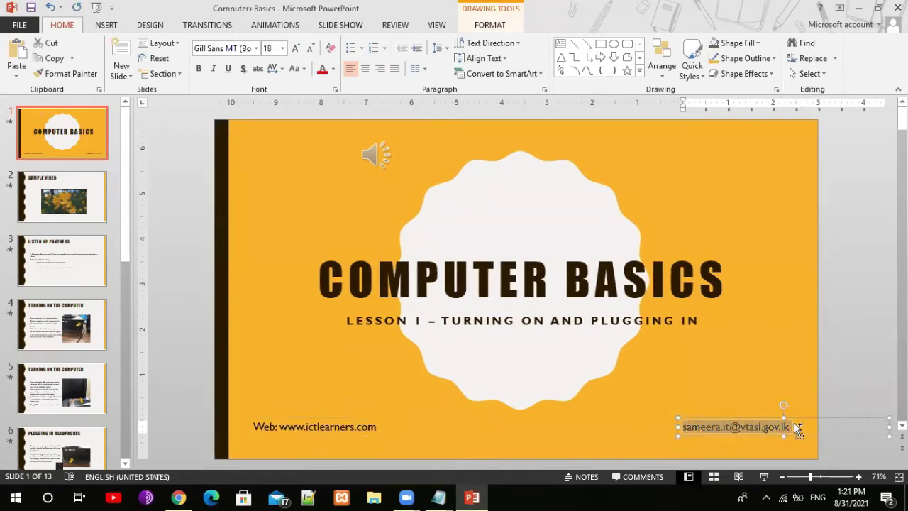
pyautogui.press('BackSpace')
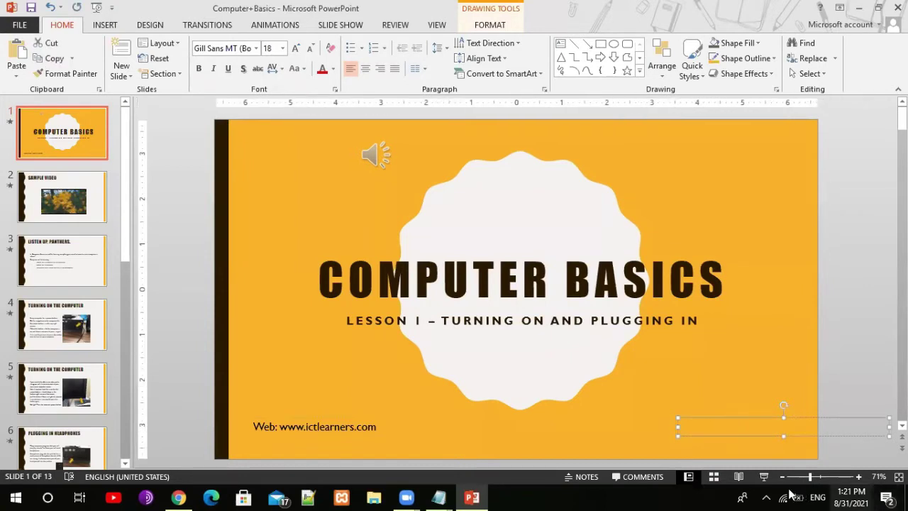
# - Delete the empty e-mail box and paste the address on a new line under the Web line
pyautogui.click(456, 454)
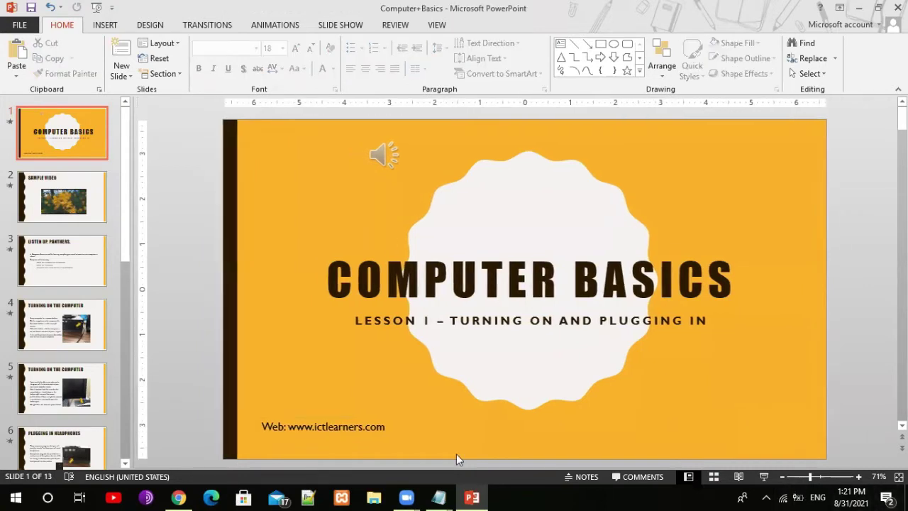
pyautogui.click(358, 427)
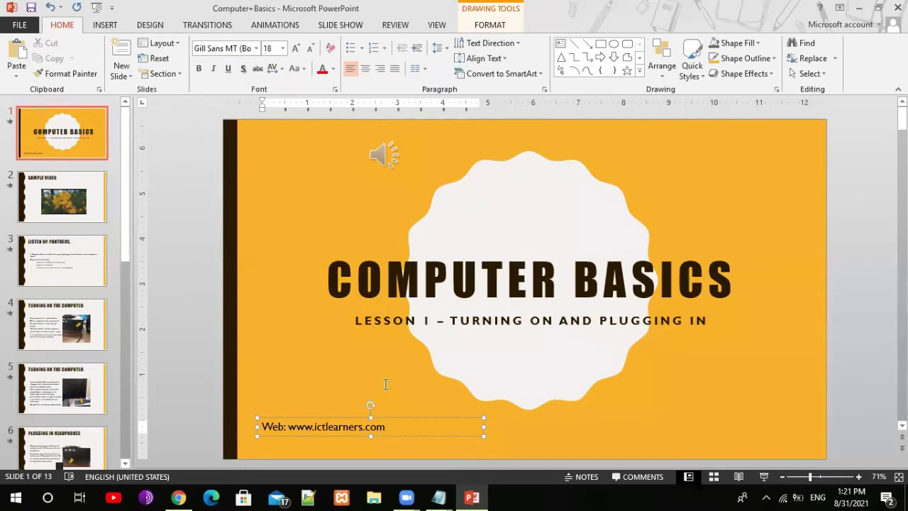
pyautogui.press('Return')
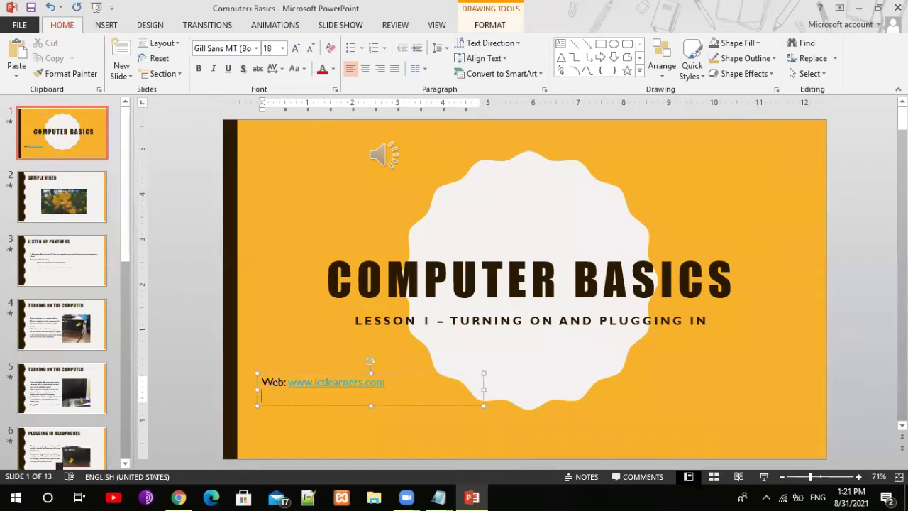
pyautogui.hotkey('ctrl', 'v')
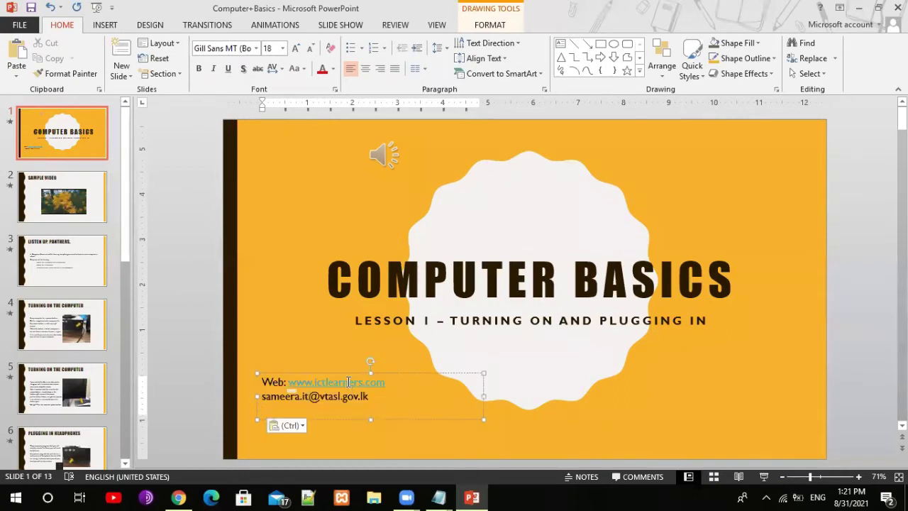
# - Prefix the pasted e-mail line with the label 'Eamil:'
pyautogui.rightClick(347, 385)
pyautogui.press('Escape')
pyautogui.press('Down')
pyautogui.press('Home')
pyautogui.write('E')
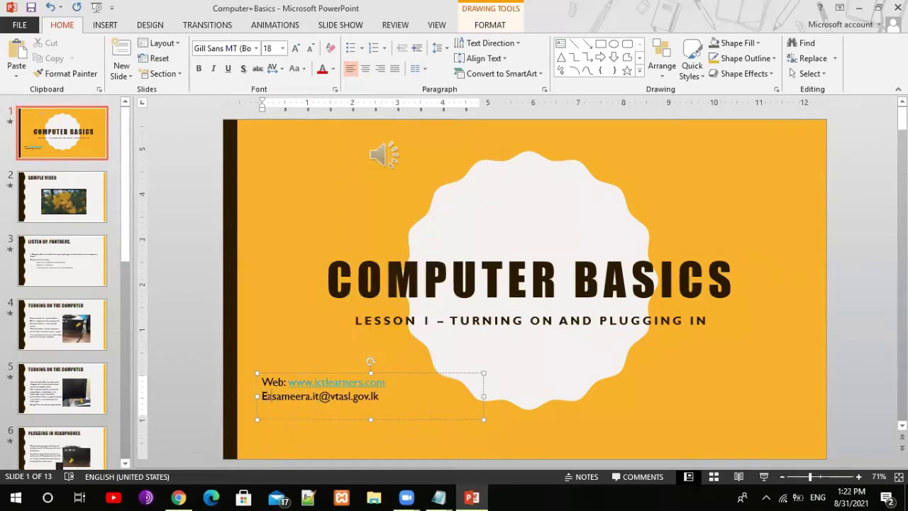
pyautogui.write('amil:')
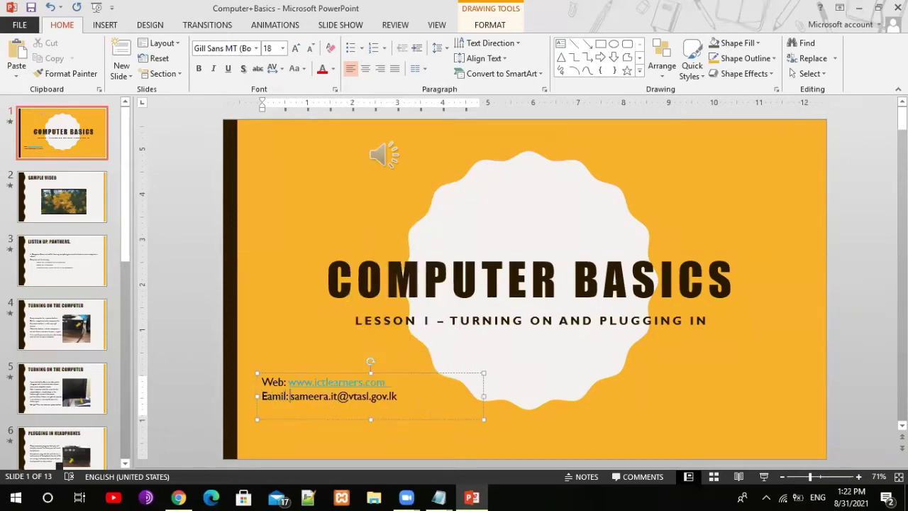
# - Correct the misspelled 'Eamil' to 'Email' from the spelling suggestions
pyautogui.click(411, 393)
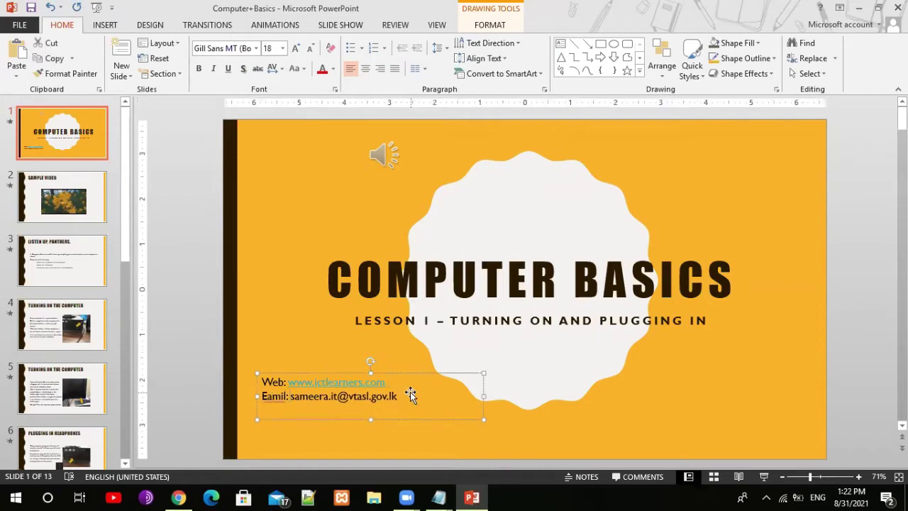
pyautogui.click(275, 396)
pyautogui.rightClick(275, 396)
pyautogui.click(301, 406)
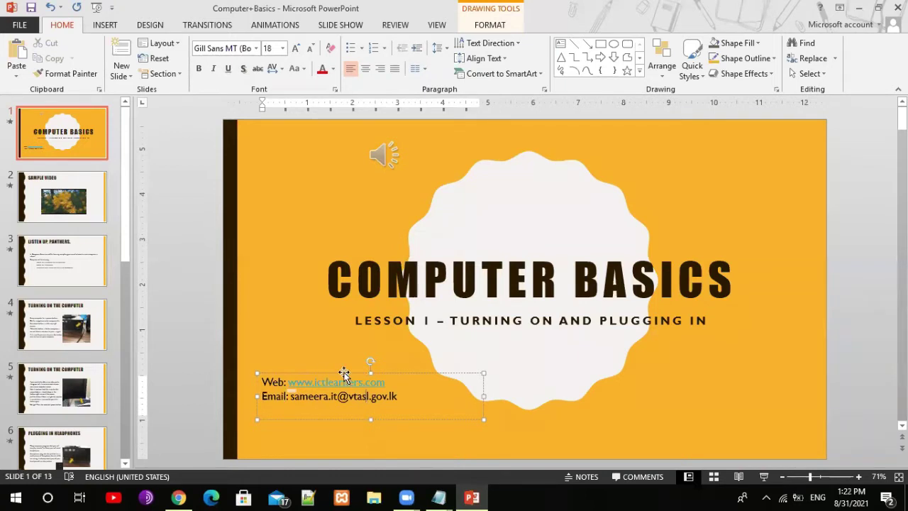
# - Auto-hyperlink the e-mail address, removing the extra blank line it leaves
pyautogui.moveTo(344, 373); pyautogui.dragTo(344, 381)
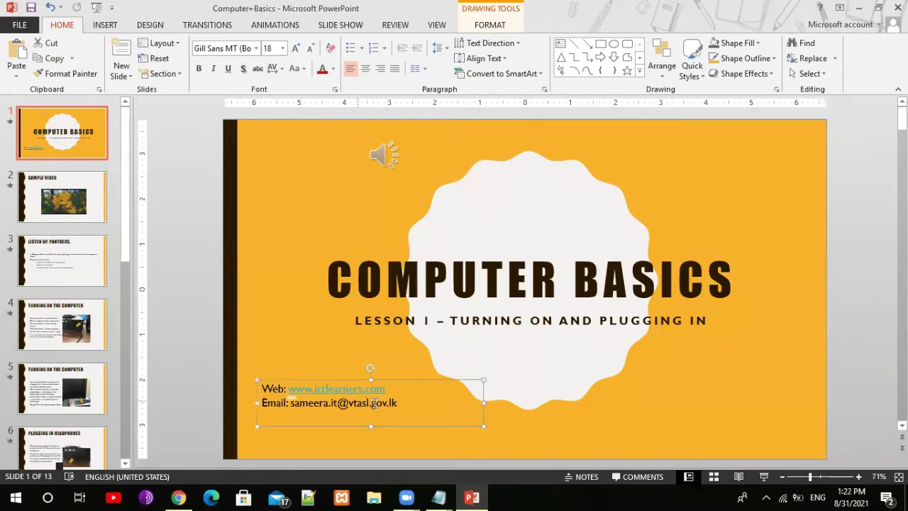
pyautogui.click(400, 403)
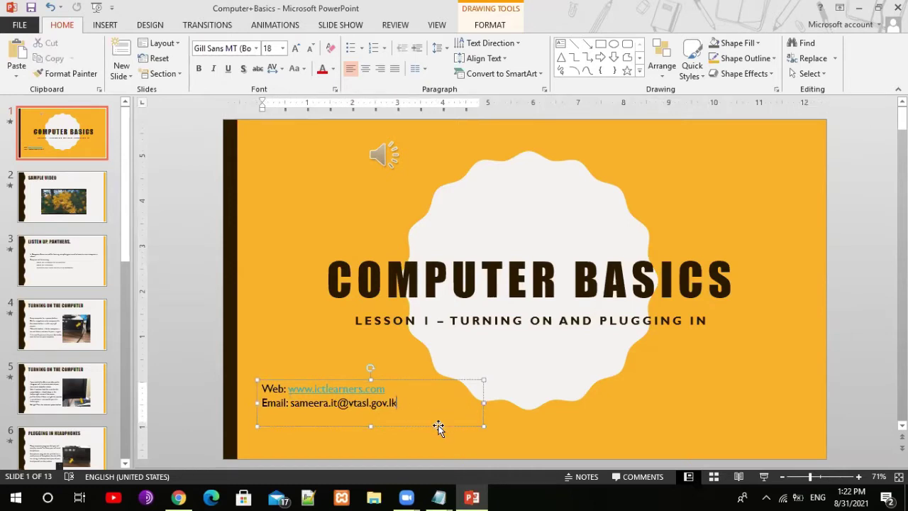
pyautogui.press('Return')
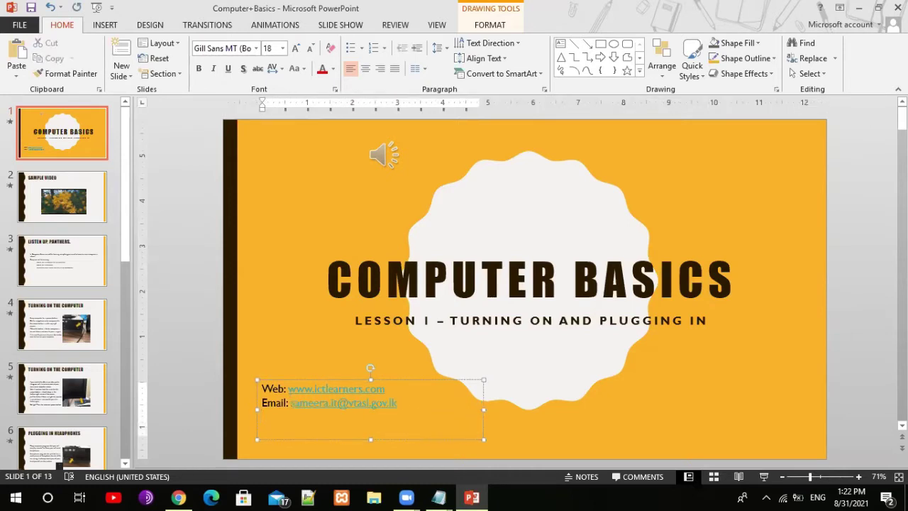
pyautogui.press('BackSpace')
pyautogui.press('BackSpace')
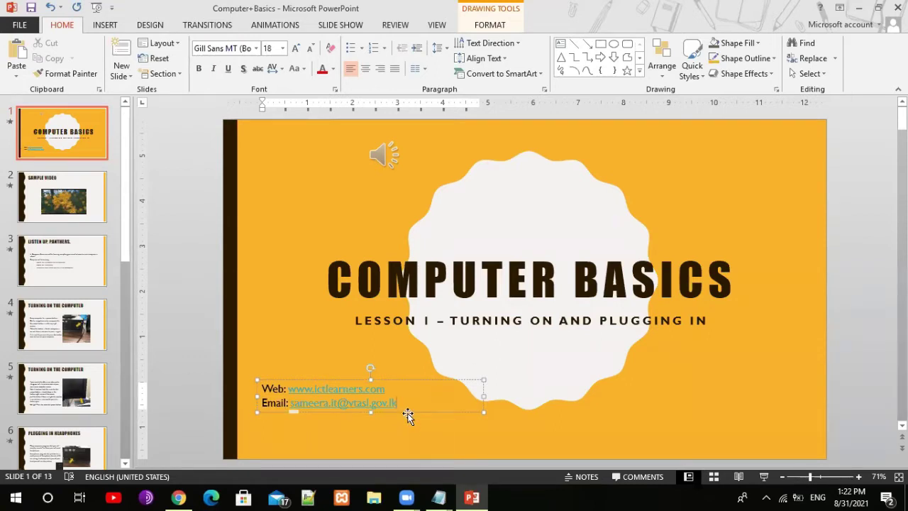
# - Move the Web/Email text box a little further down the slide
pyautogui.moveTo(408, 418); pyautogui.dragTo(408, 427)
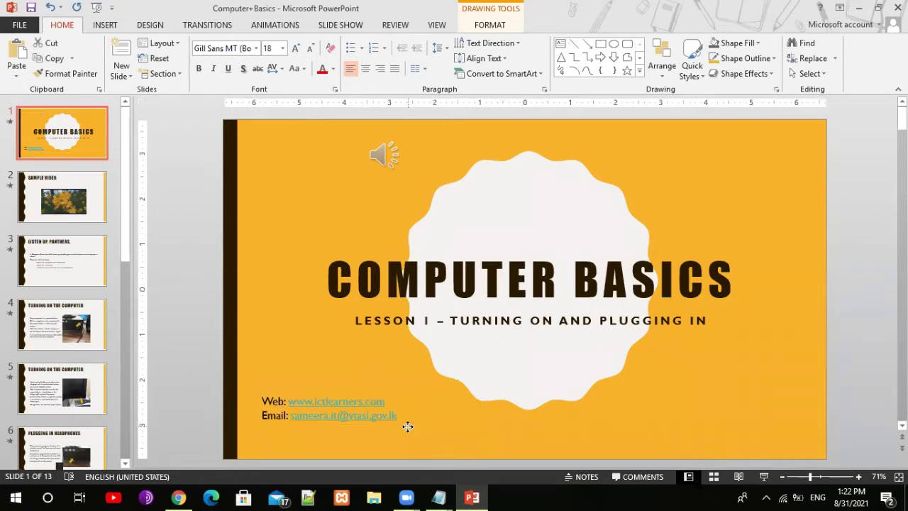
pyautogui.moveTo(408, 426); pyautogui.dragTo(408, 428)
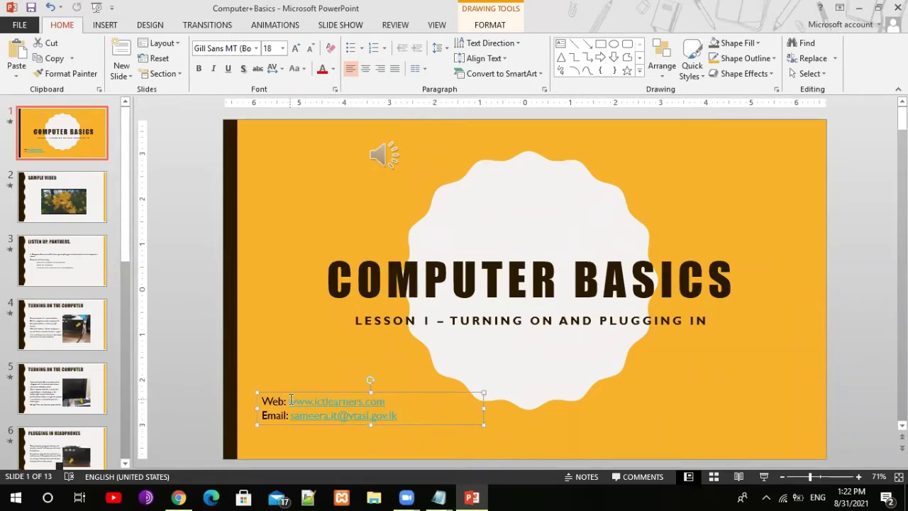
pyautogui.moveTo(288, 401); pyautogui.dragTo(387, 403)
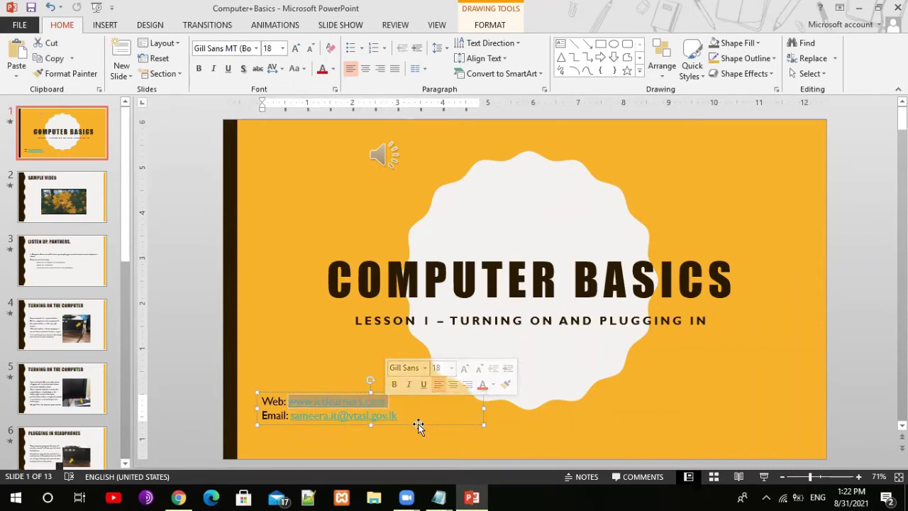
pyautogui.click(419, 424)
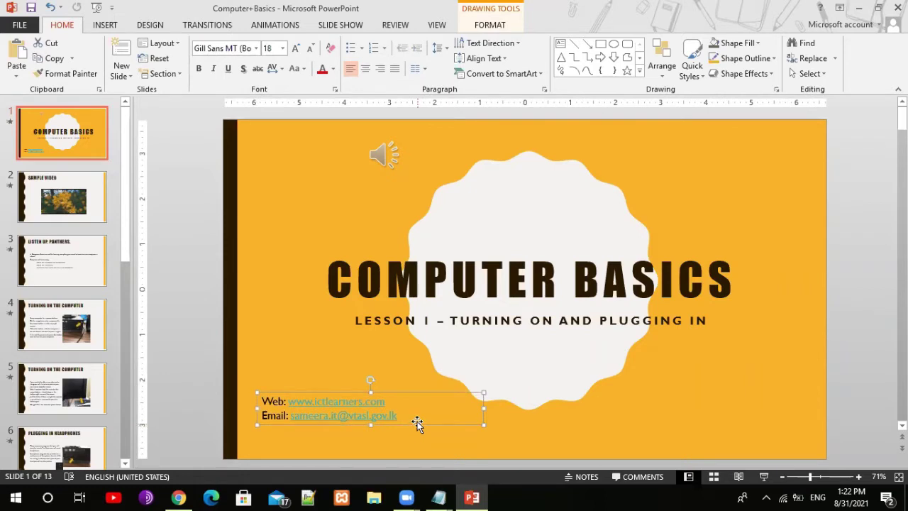
pyautogui.click(385, 401)
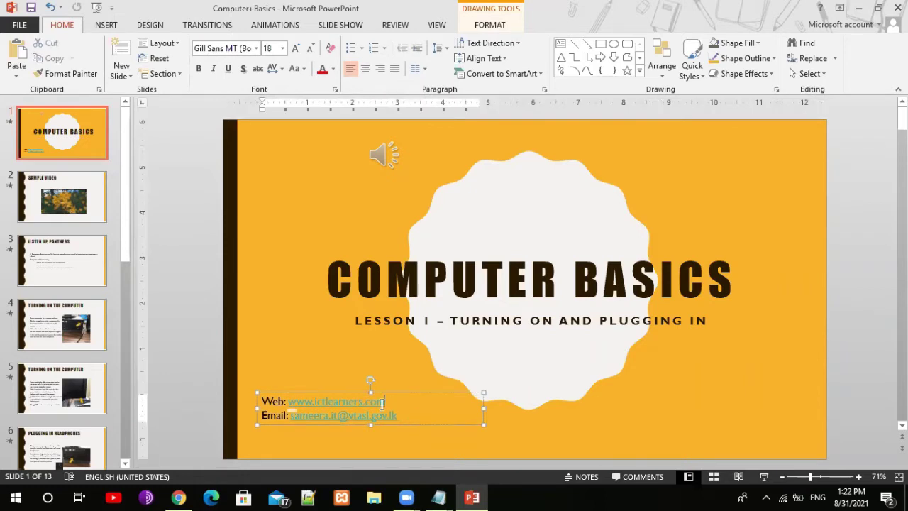
pyautogui.moveTo(289, 402); pyautogui.dragTo(317, 405)
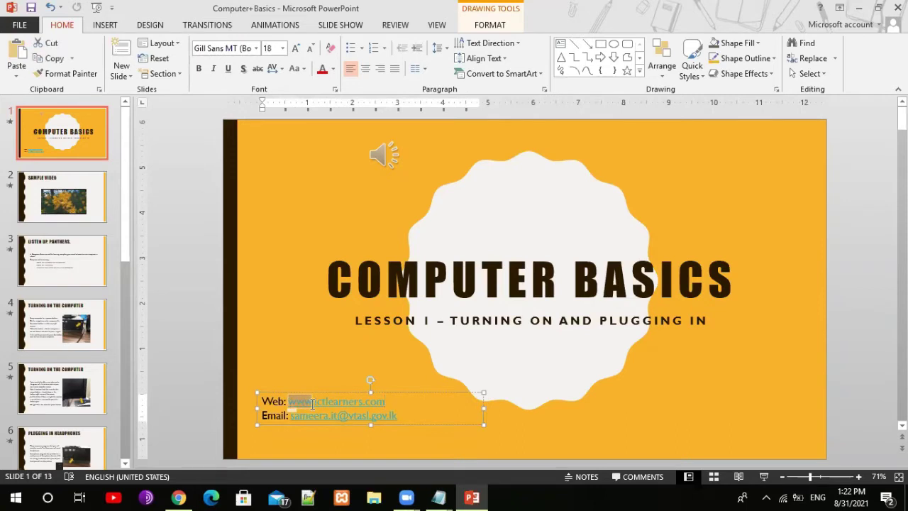
pyautogui.doubleClick(352, 403)
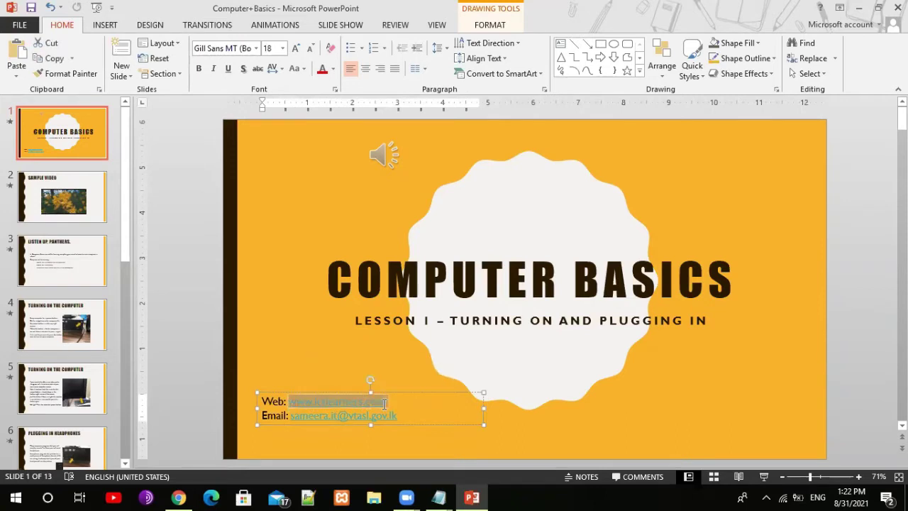
pyautogui.click(319, 415)
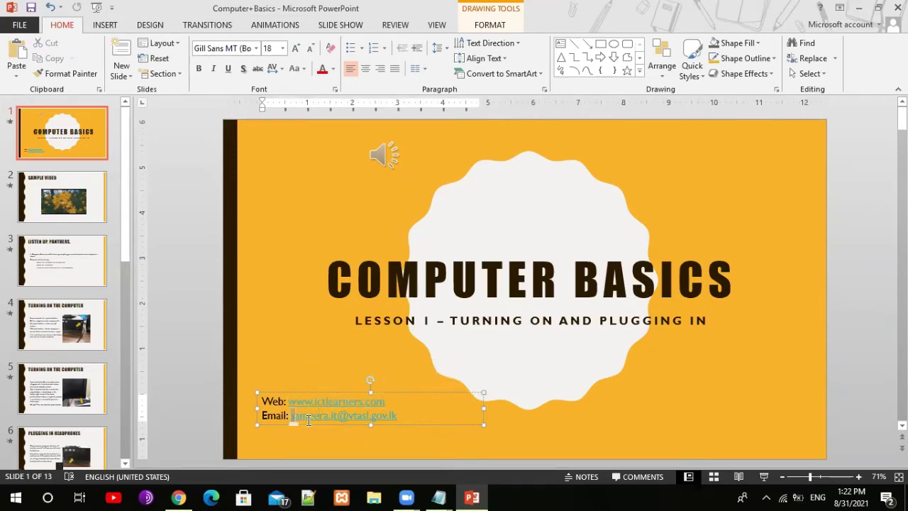
pyautogui.moveTo(291, 417); pyautogui.dragTo(406, 415)
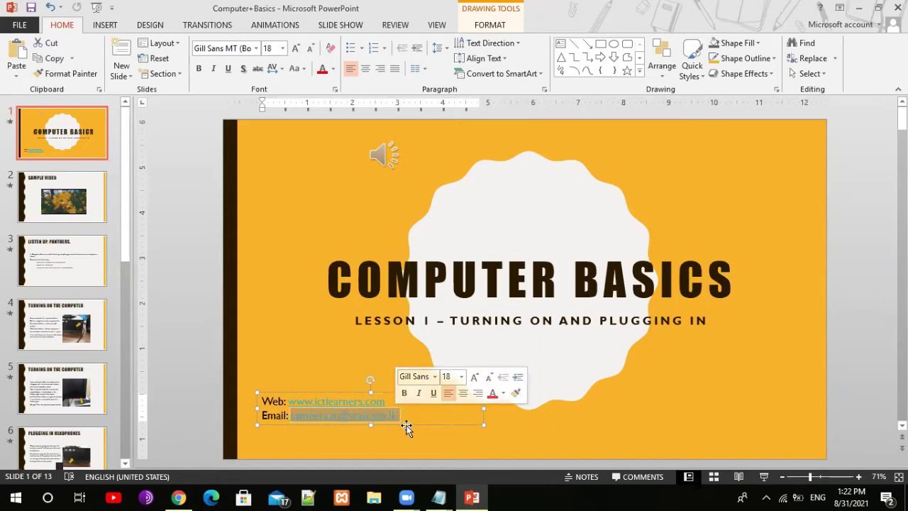
pyautogui.click(406, 426)
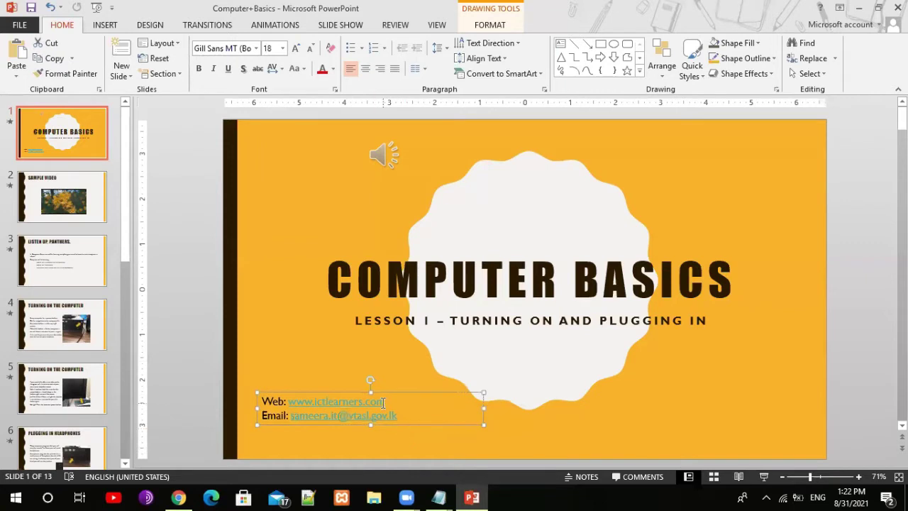
pyautogui.click(386, 402)
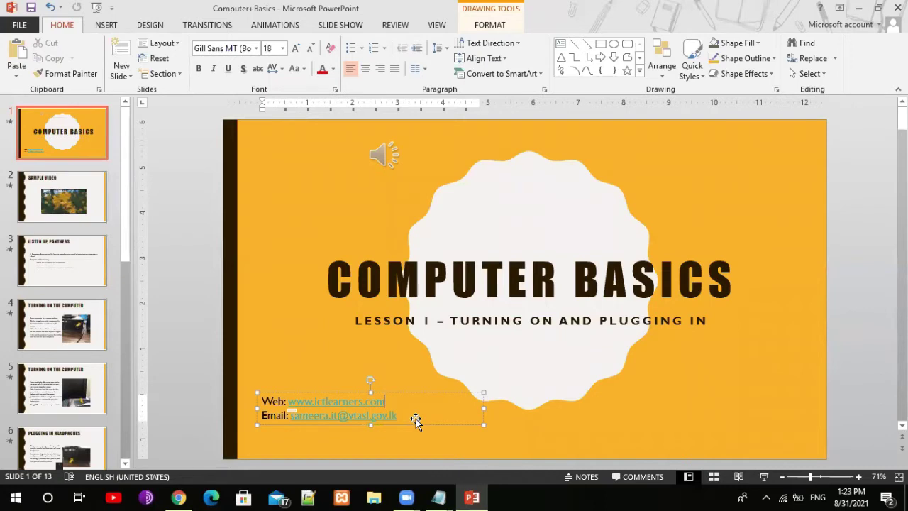
pyautogui.press('BackSpace')
pyautogui.press('BackSpace')
pyautogui.press('BackSpace')
pyautogui.press('BackSpace')
pyautogui.press('BackSpace')
pyautogui.press('BackSpace')
pyautogui.press('BackSpace')
pyautogui.press('BackSpace')
pyautogui.press('BackSpace')
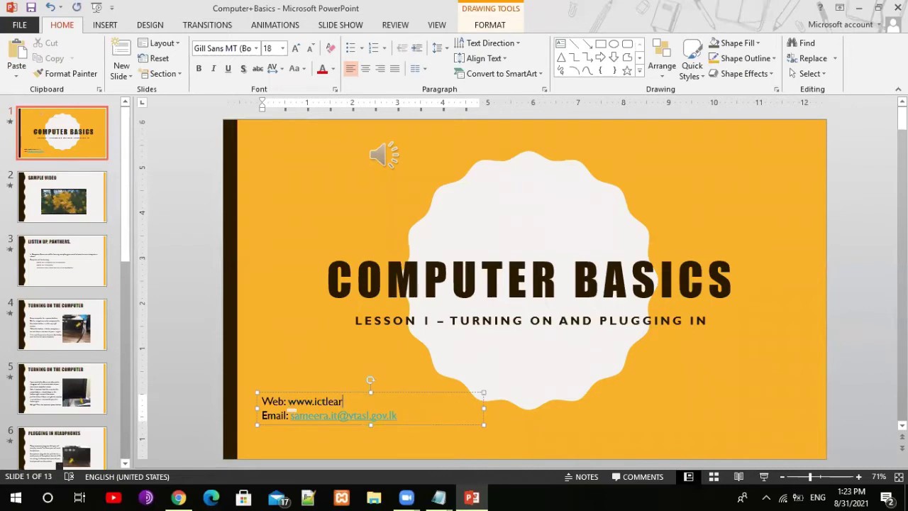
pyautogui.press('BackSpace')
pyautogui.press('BackSpace')
pyautogui.press('BackSpace')
pyautogui.press('BackSpace')
pyautogui.press('BackSpace')
pyautogui.press('BackSpace')
pyautogui.press('BackSpace')
pyautogui.press('BackSpace')
pyautogui.press('BackSpace')
pyautogui.press('BackSpace')
# - Replace the addresses with 'ICT Learners' after 'Web:' and 'Send an Email' on the second line
pyautogui.write('IC')
pyautogui.write('T Lear')
pyautogui.write('ners')
pyautogui.moveTo(291, 416); pyautogui.dragTo(400, 416)
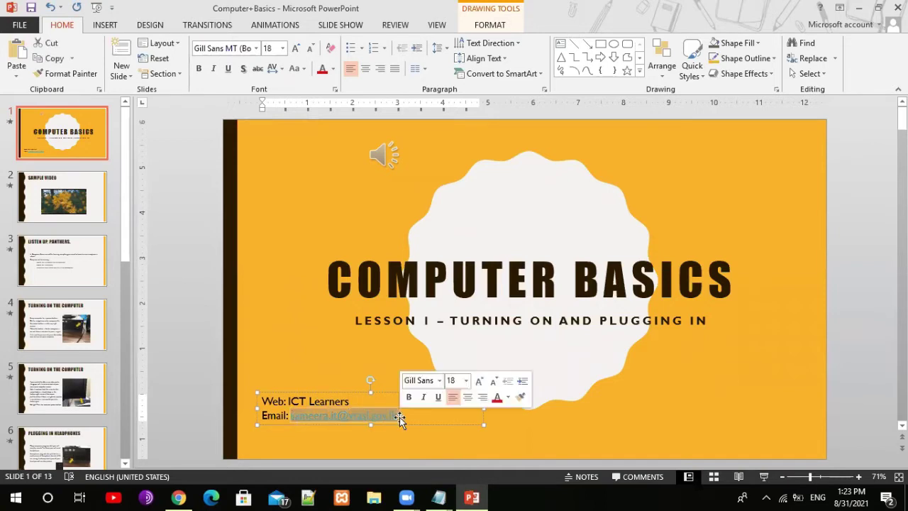
pyautogui.moveTo(262, 416); pyautogui.dragTo(391, 420)
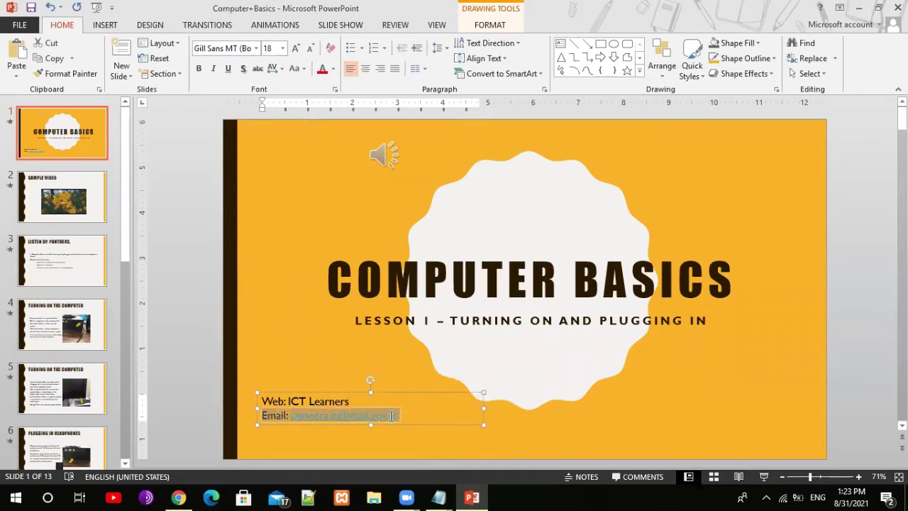
pyautogui.write('Sen')
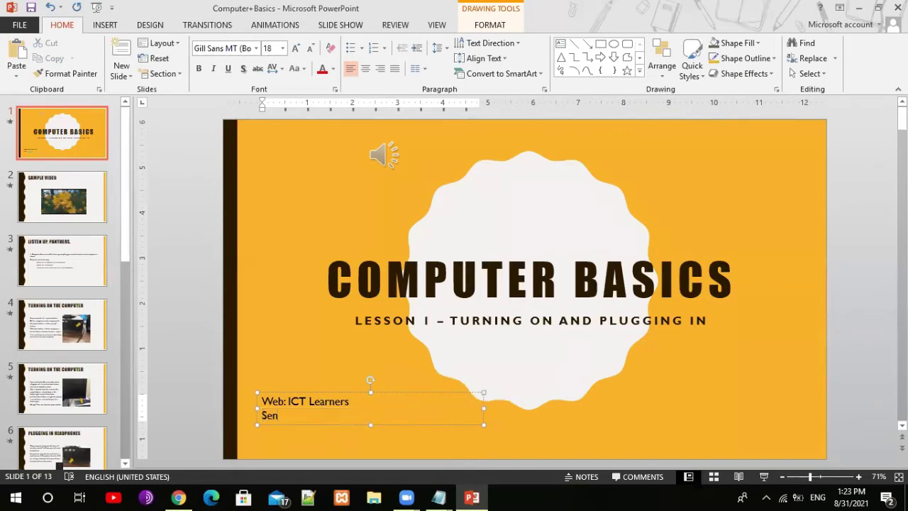
pyautogui.write('d an E')
pyautogui.write('mail')
pyautogui.click(291, 361)
pyautogui.click(317, 436)
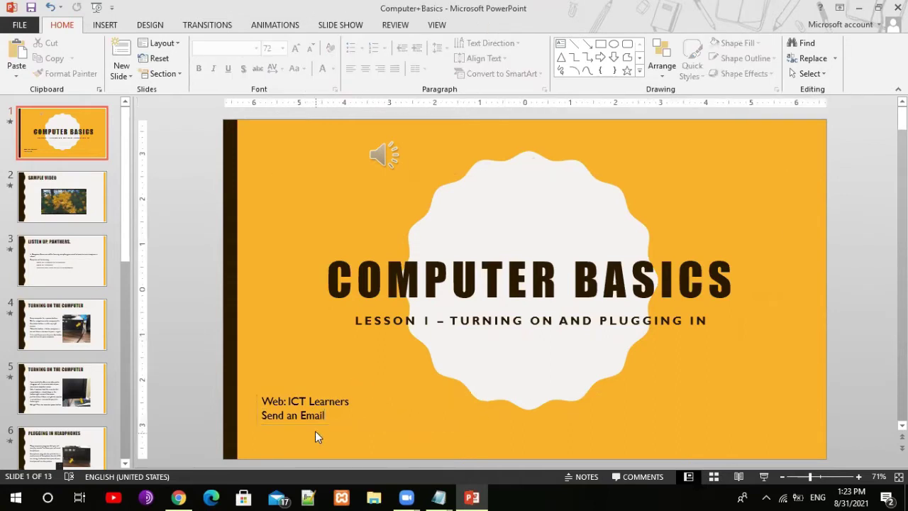
# - Nudge the Web/Email contact text box slightly lower on the slide
pyautogui.click(289, 402)
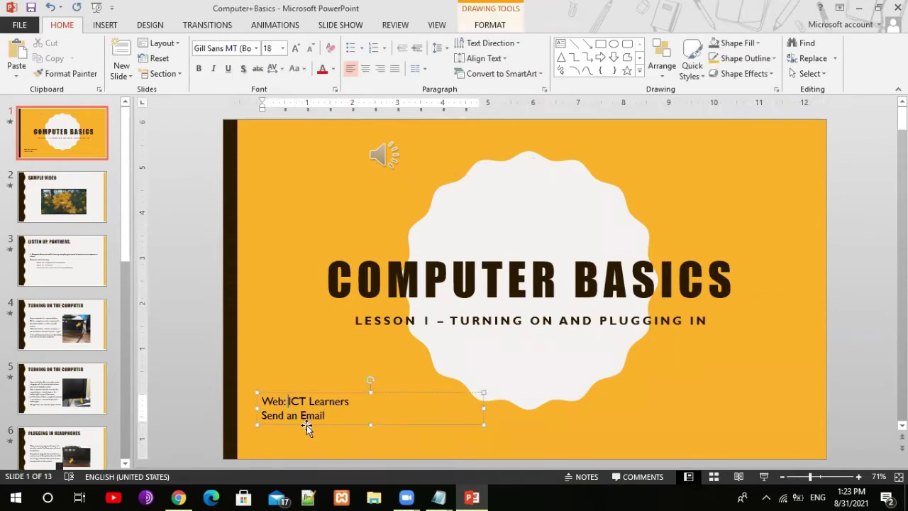
pyautogui.press('Home')
pyautogui.moveTo(346, 394); pyautogui.dragTo(346, 400)
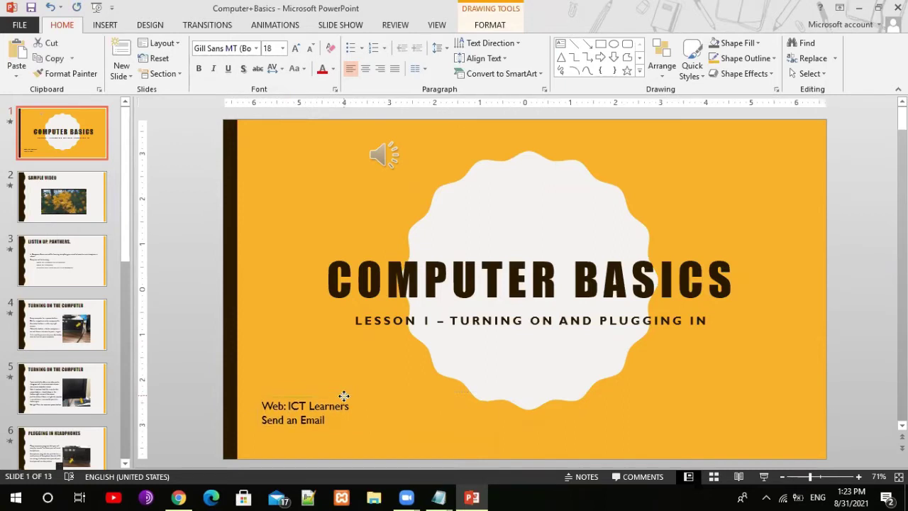
pyautogui.doubleClick(288, 408)
pyautogui.click(291, 407)
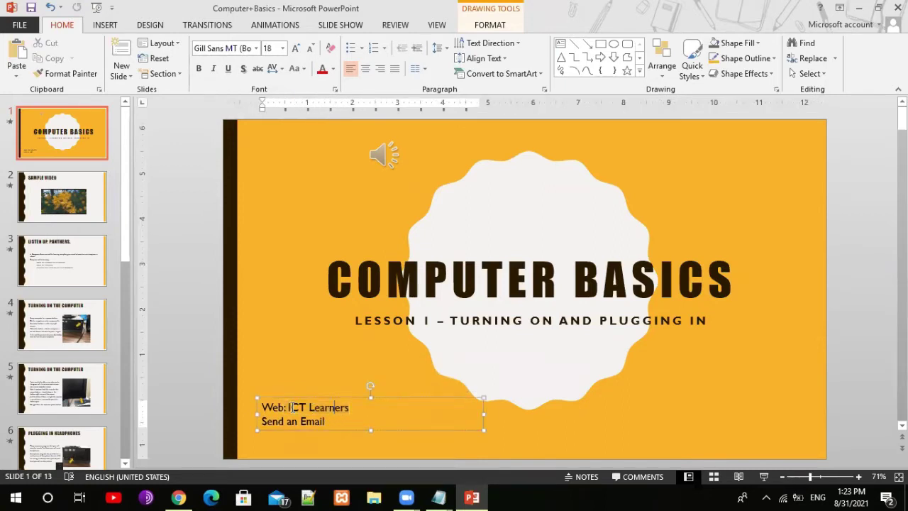
pyautogui.moveTo(288, 407); pyautogui.dragTo(349, 407)
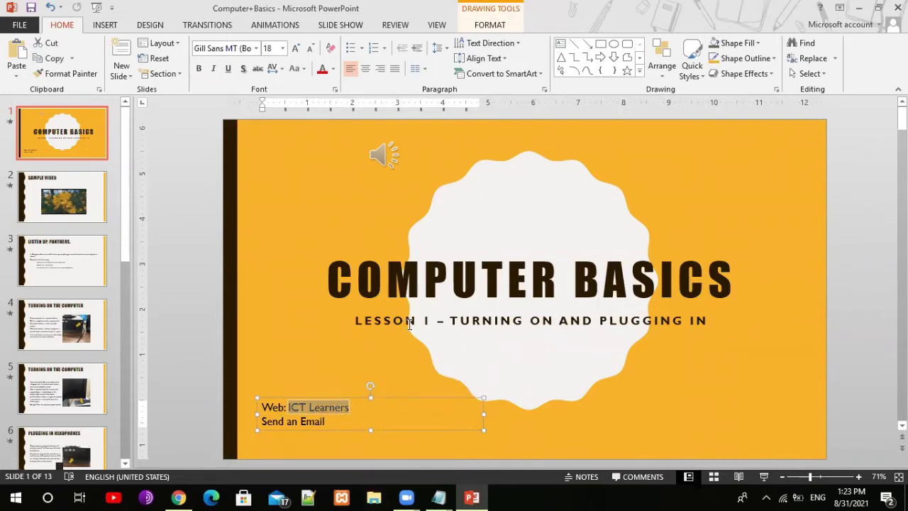
pyautogui.click(261, 421)
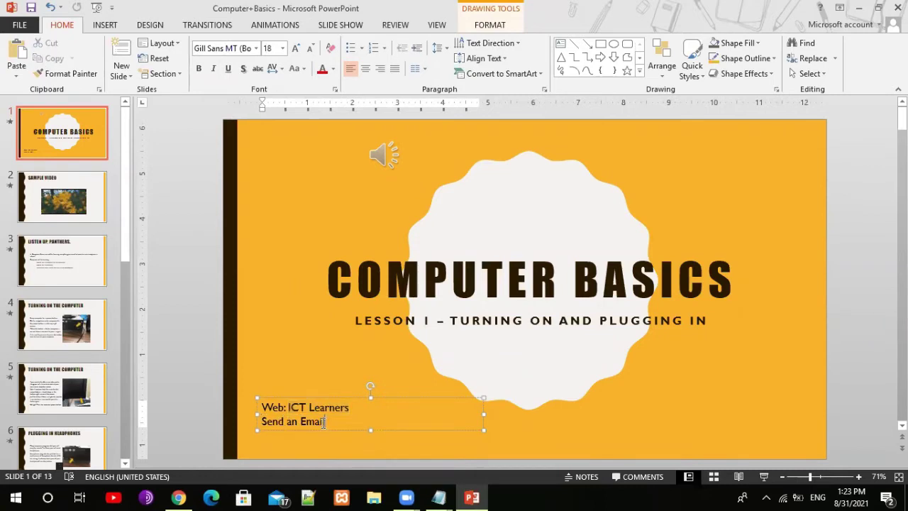
pyautogui.moveTo(326, 422); pyautogui.dragTo(262, 420)
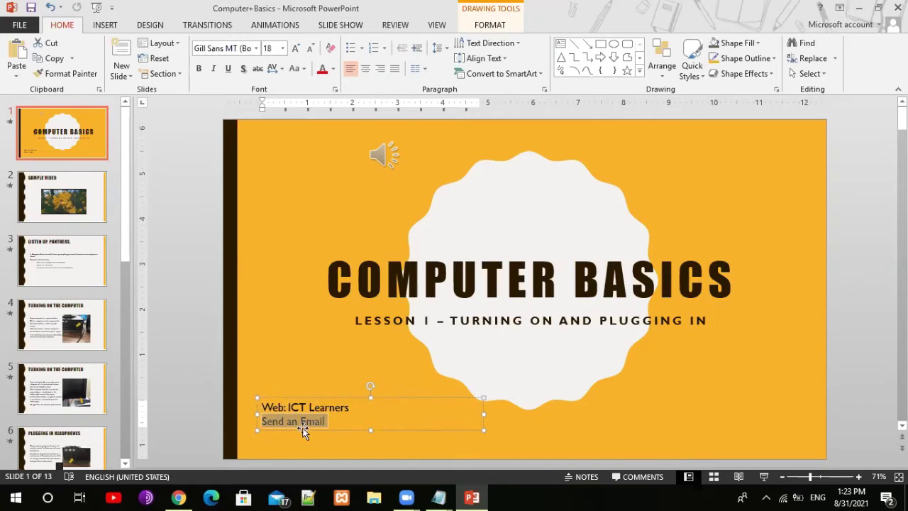
pyautogui.click(359, 433)
pyautogui.moveTo(358, 436); pyautogui.dragTo(359, 441)
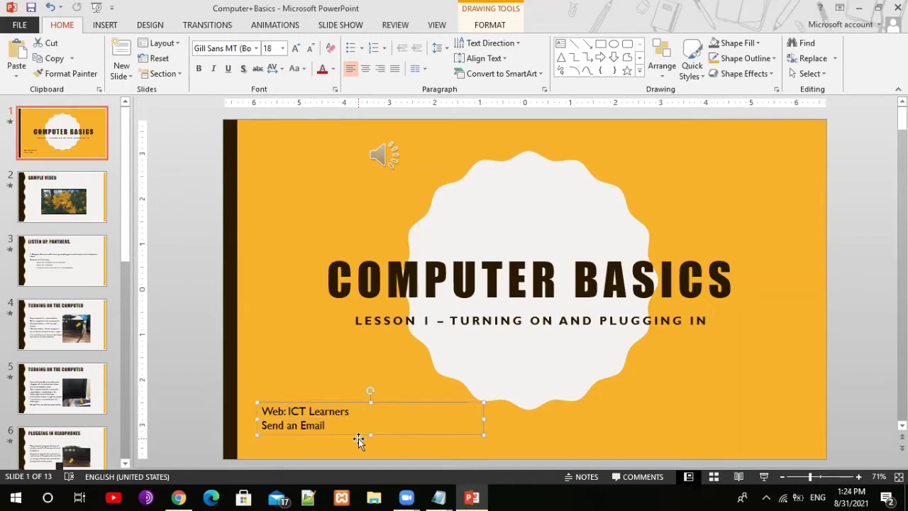
pyautogui.click(342, 381)
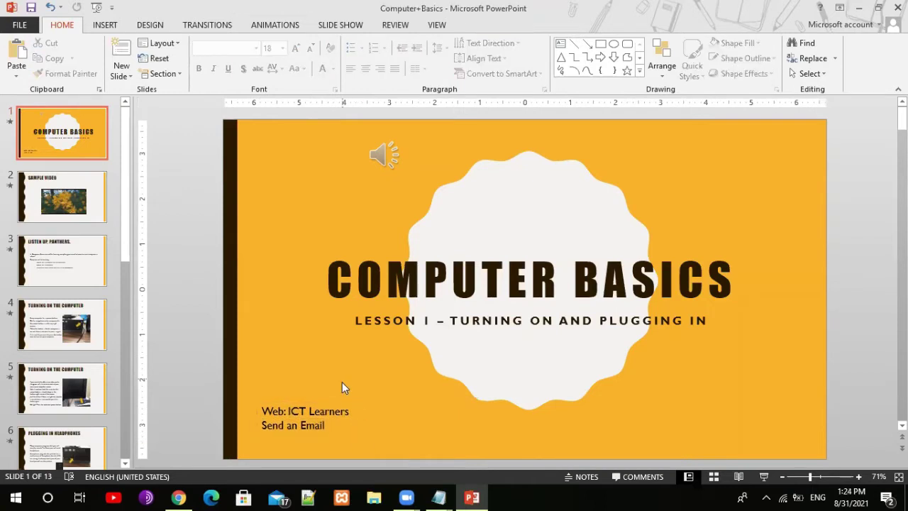
# - Select the words 'ICT Learners' in the Web line
pyautogui.click(310, 411)
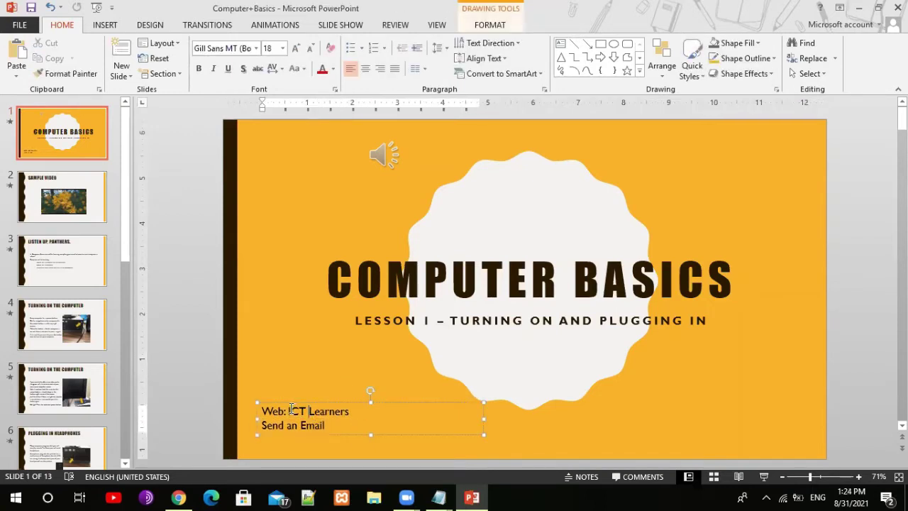
pyautogui.moveTo(290, 410); pyautogui.dragTo(349, 411)
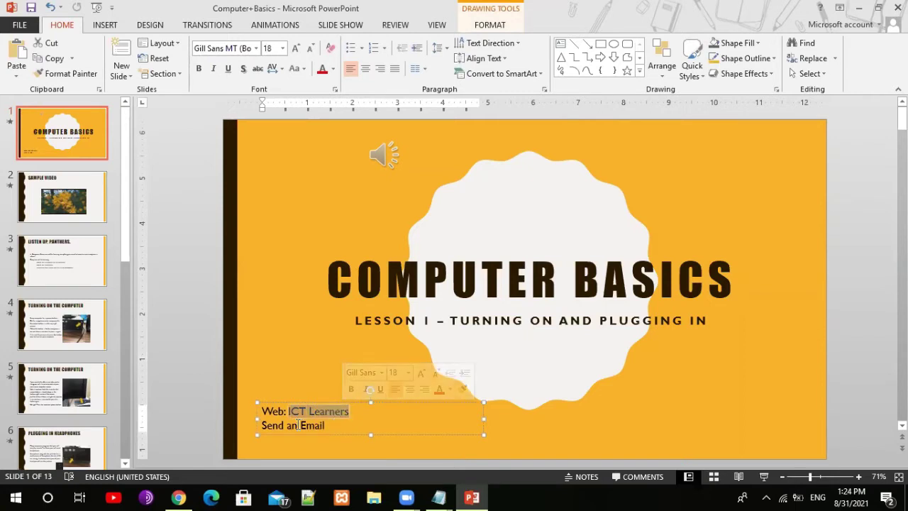
pyautogui.click(294, 414)
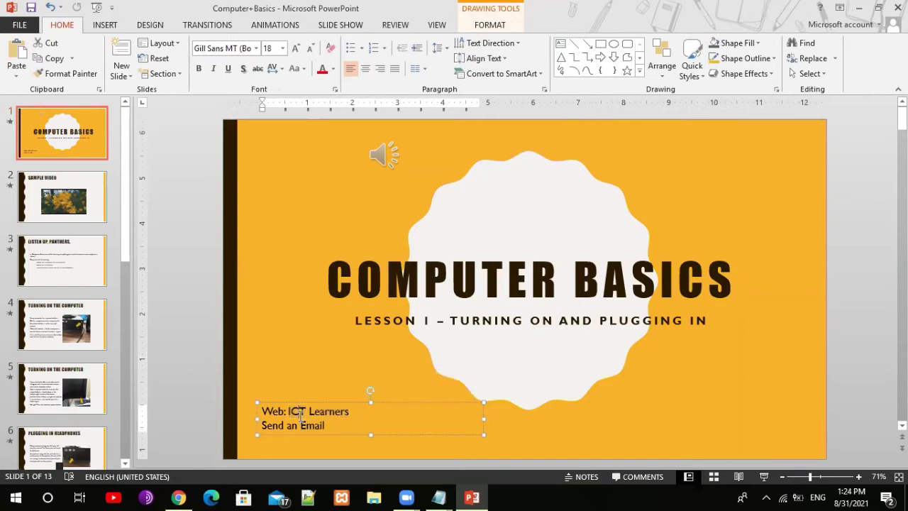
pyautogui.moveTo(289, 412); pyautogui.dragTo(349, 412)
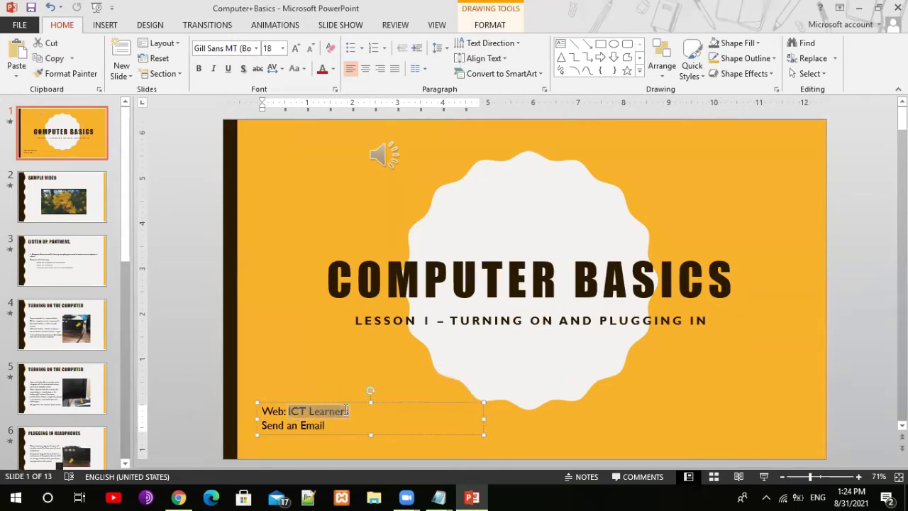
pyautogui.click(332, 426)
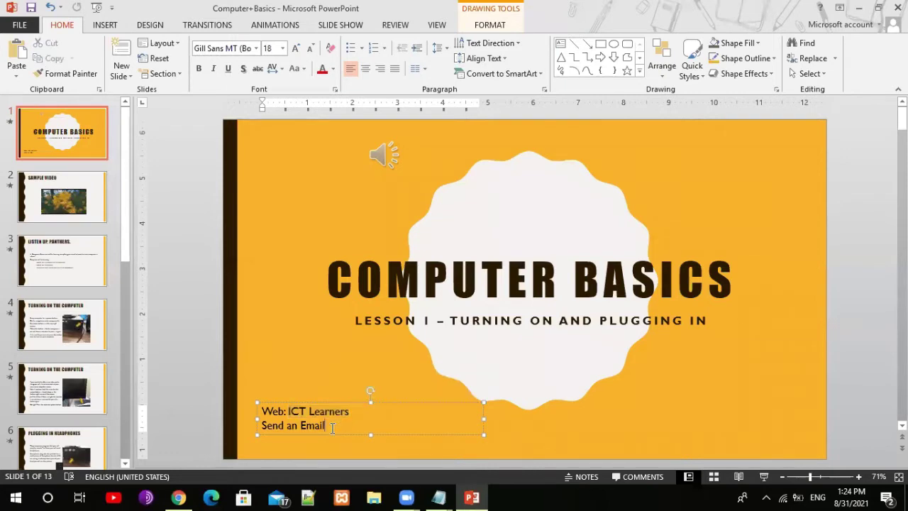
pyautogui.moveTo(288, 412); pyautogui.dragTo(349, 411)
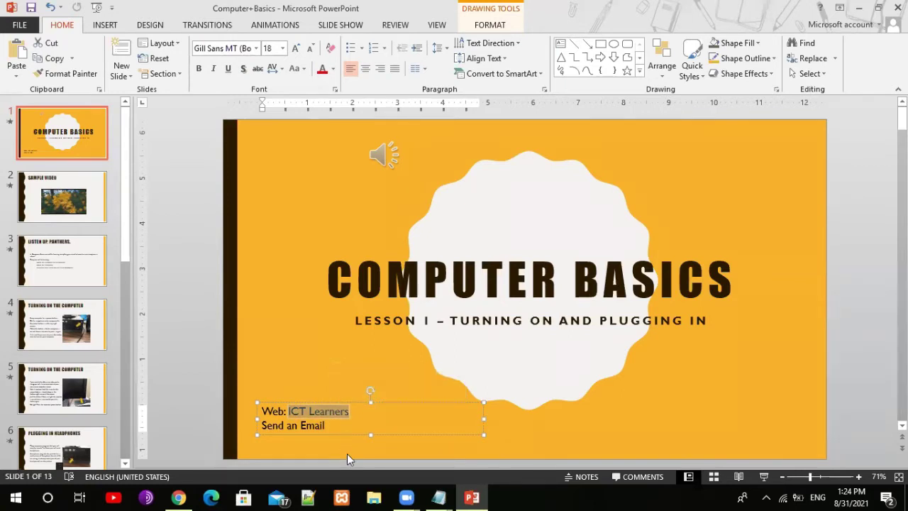
pyautogui.click(261, 377)
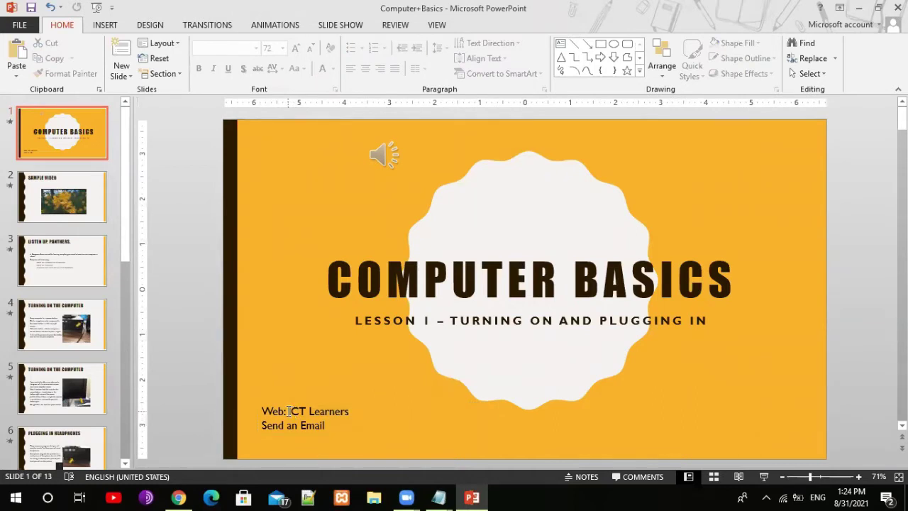
pyautogui.moveTo(289, 411); pyautogui.dragTo(350, 410)
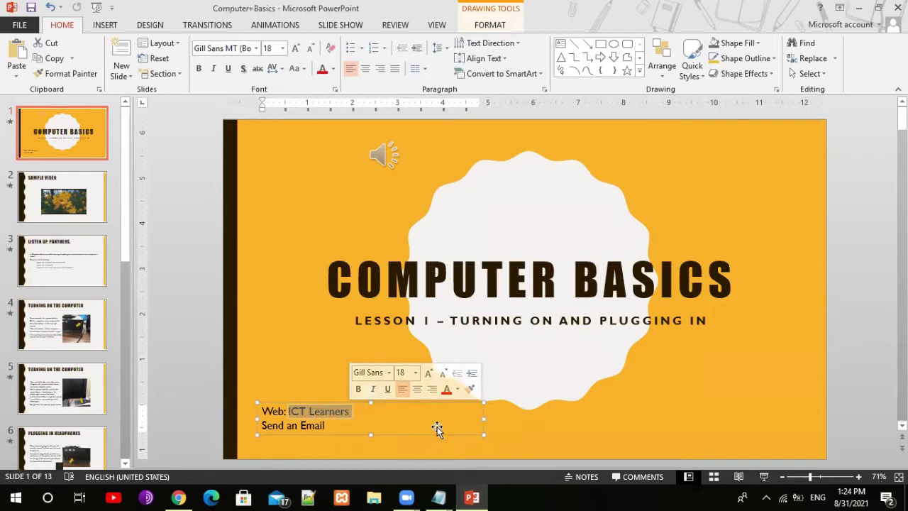
pyautogui.click(286, 384)
pyautogui.click(284, 407)
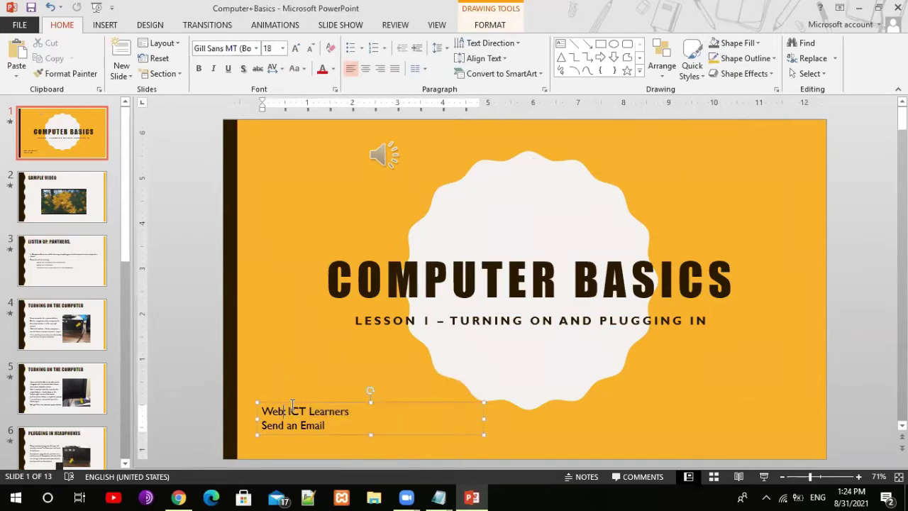
pyautogui.click(294, 401)
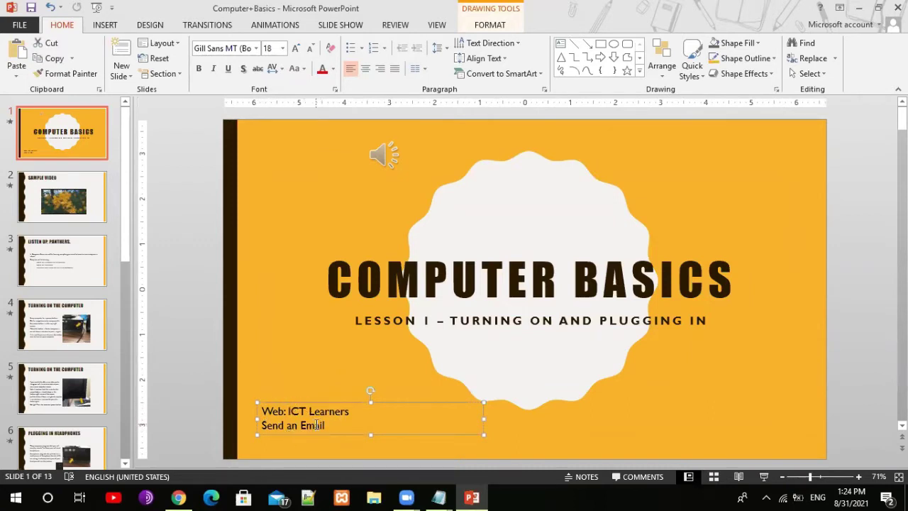
pyautogui.moveTo(289, 412); pyautogui.dragTo(347, 411)
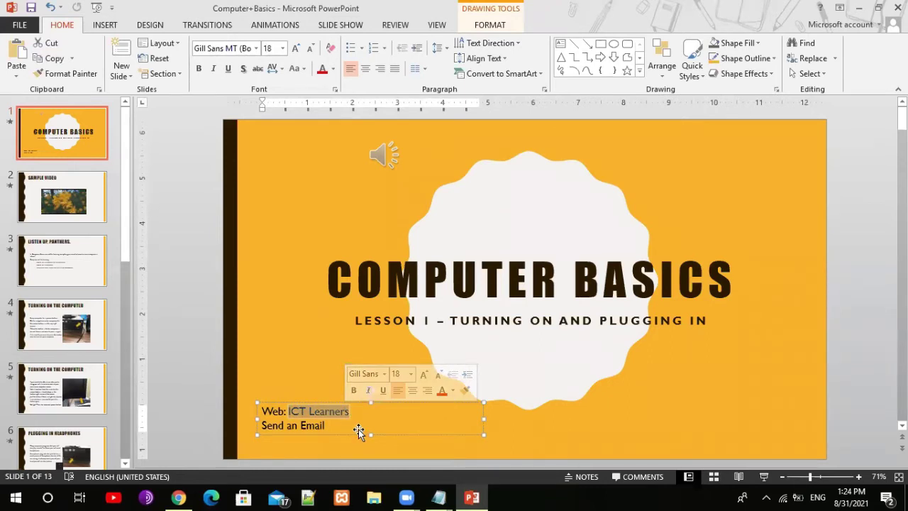
pyautogui.click(312, 411)
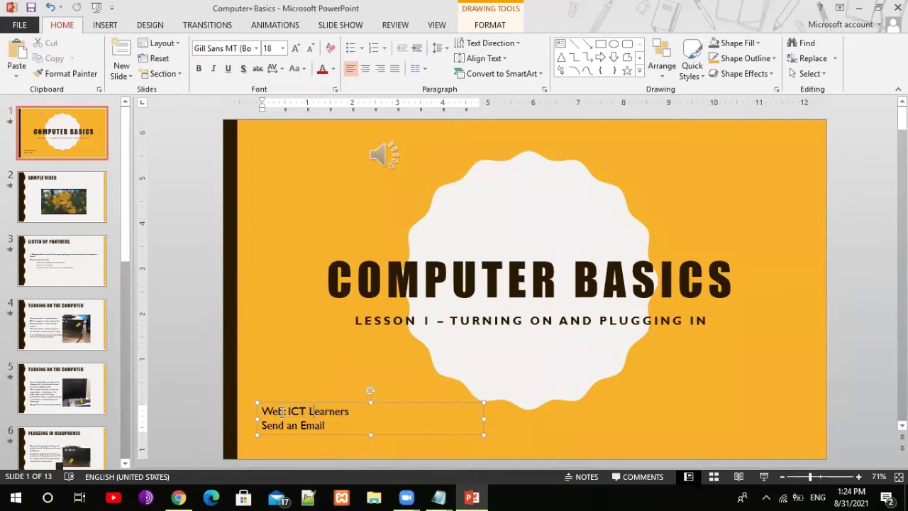
pyautogui.moveTo(289, 412); pyautogui.dragTo(349, 411)
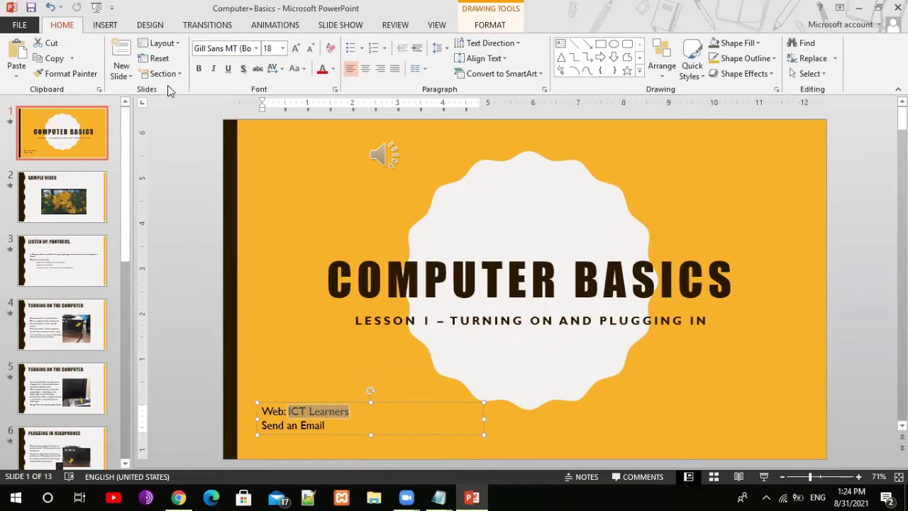
pyautogui.click(104, 27)
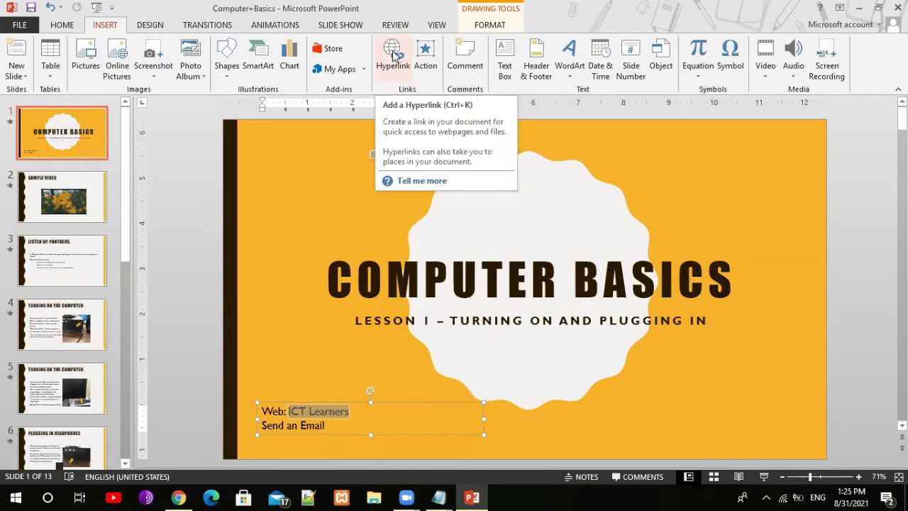
# - Open Insert Hyperlink for 'ICT Learners' and choose Existing File or Web Page
pyautogui.click(392, 50)
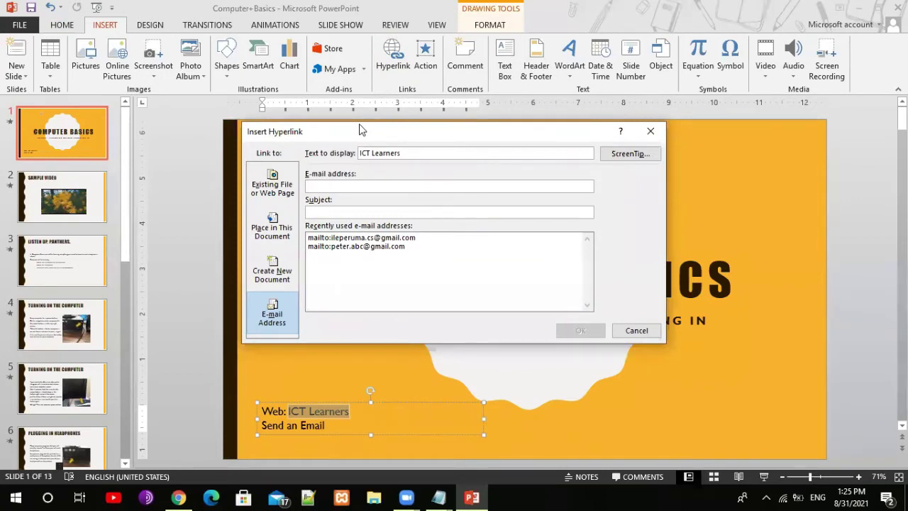
pyautogui.moveTo(360, 130); pyautogui.dragTo(348, 112)
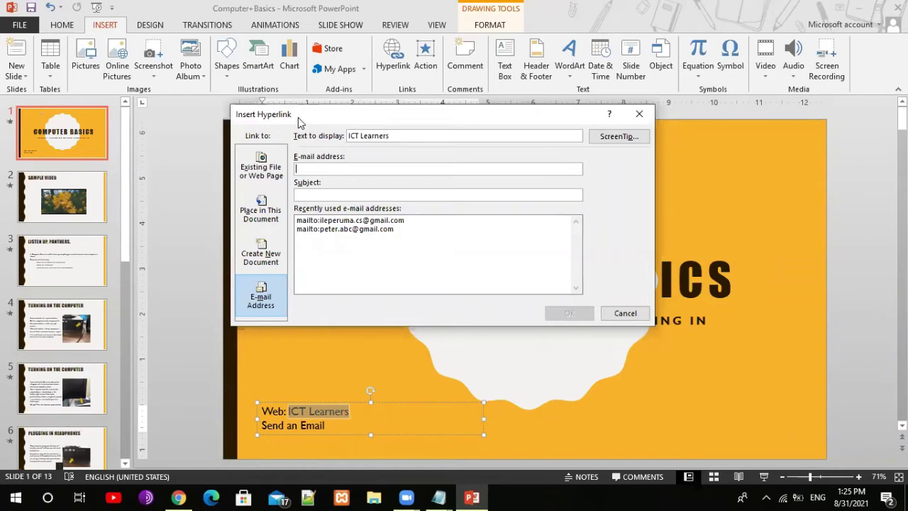
pyautogui.moveTo(299, 122); pyautogui.dragTo(335, 134)
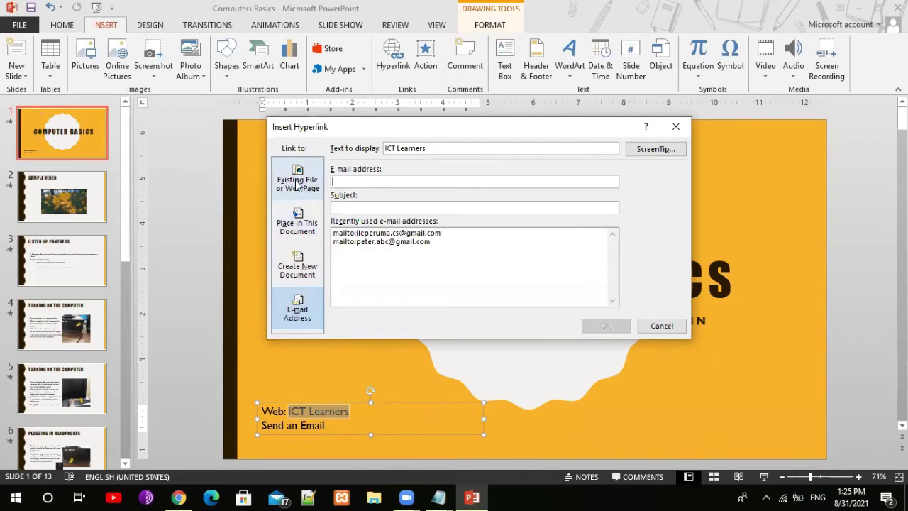
pyautogui.click(297, 183)
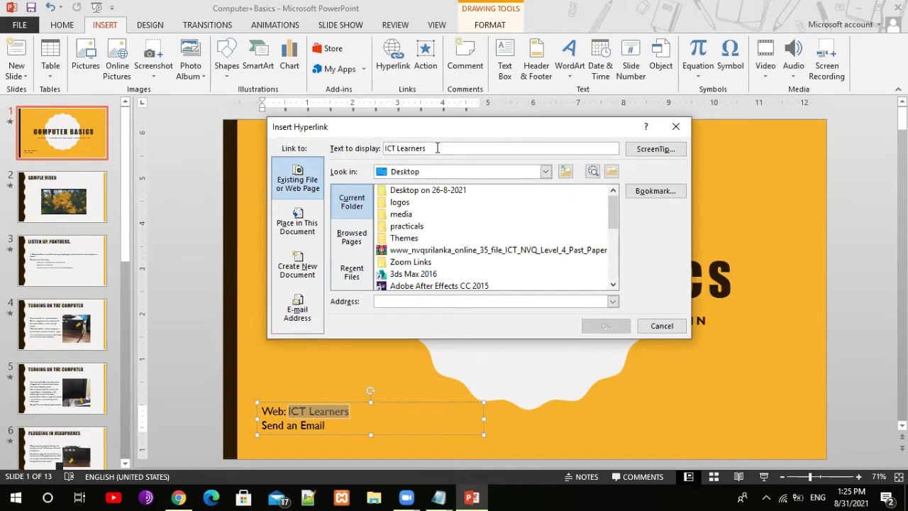
pyautogui.moveTo(434, 148); pyautogui.dragTo(377, 146)
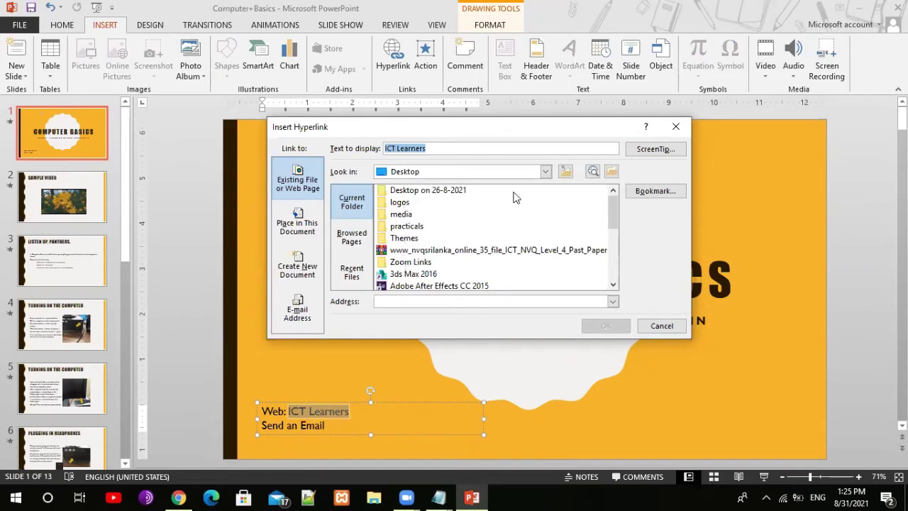
pyautogui.click(545, 173)
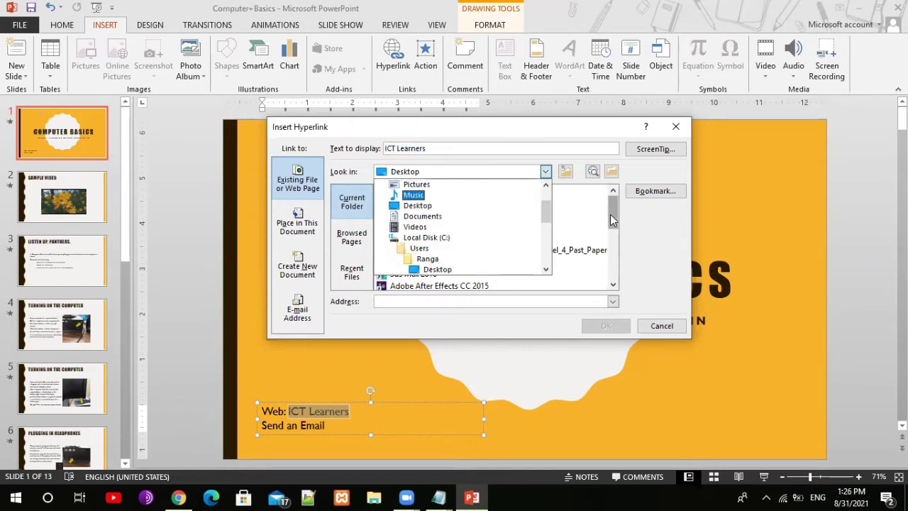
pyautogui.click(637, 176)
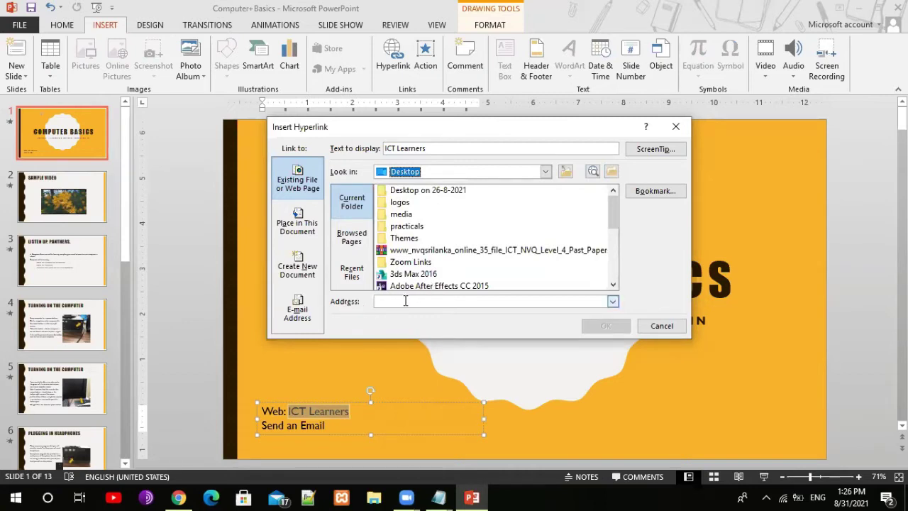
pyautogui.click(465, 303)
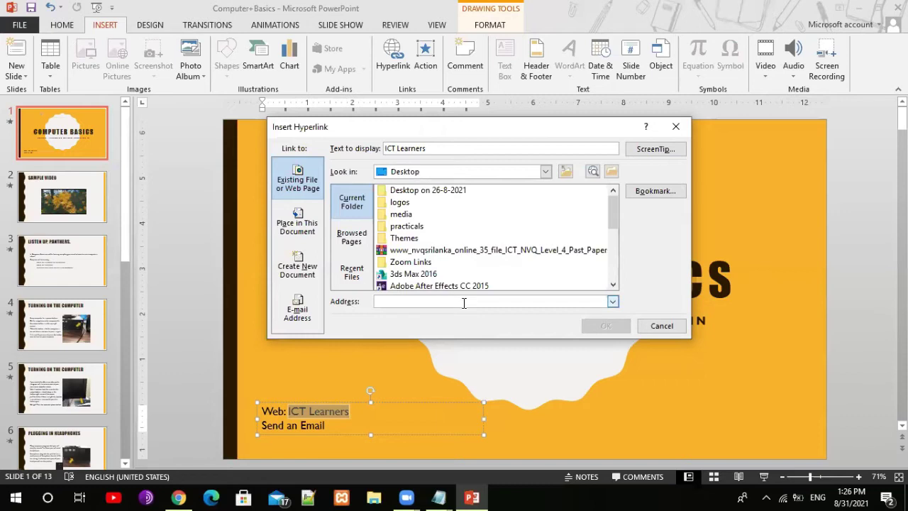
pyautogui.write('w')
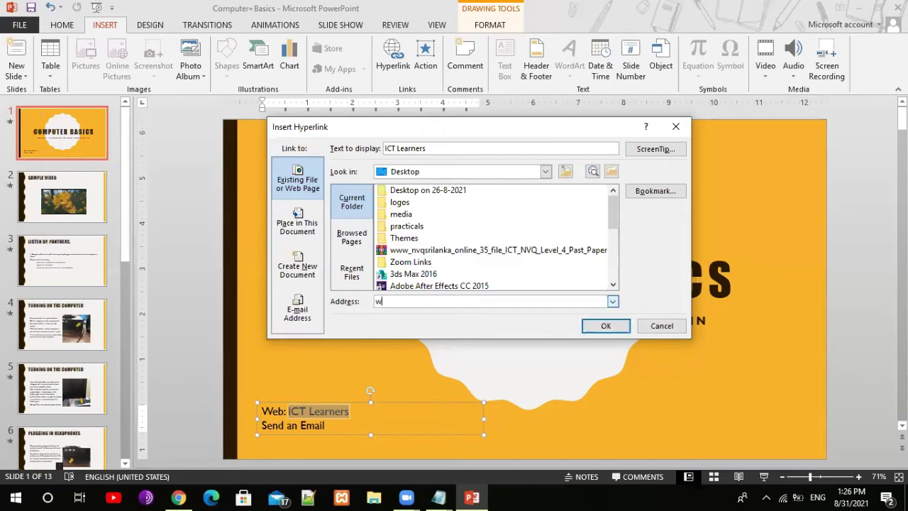
pyautogui.write('ww.')
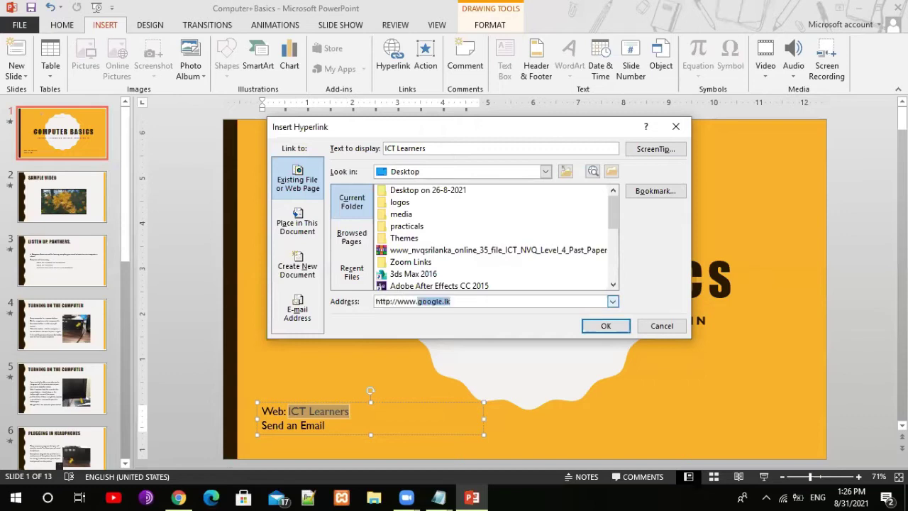
pyautogui.write('ictle')
pyautogui.write('arners')
pyautogui.write('.com')
pyautogui.click(392, 301)
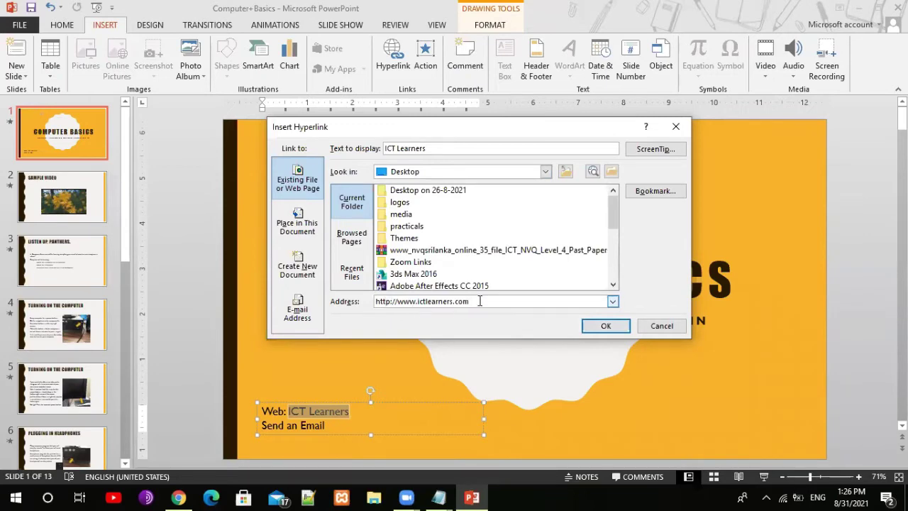
pyautogui.click(602, 327)
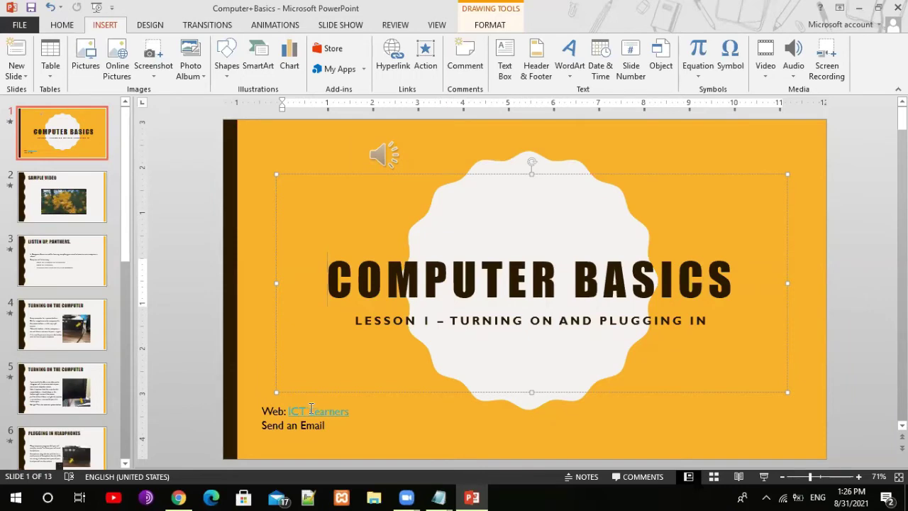
# - Run the slide show from the title slide to test the ICT Learners link
pyautogui.click(311, 410)
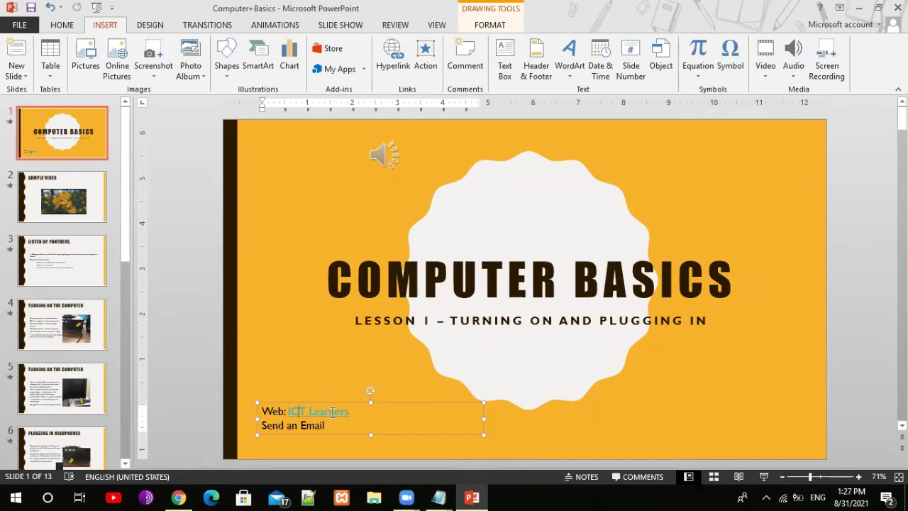
pyautogui.click(329, 384)
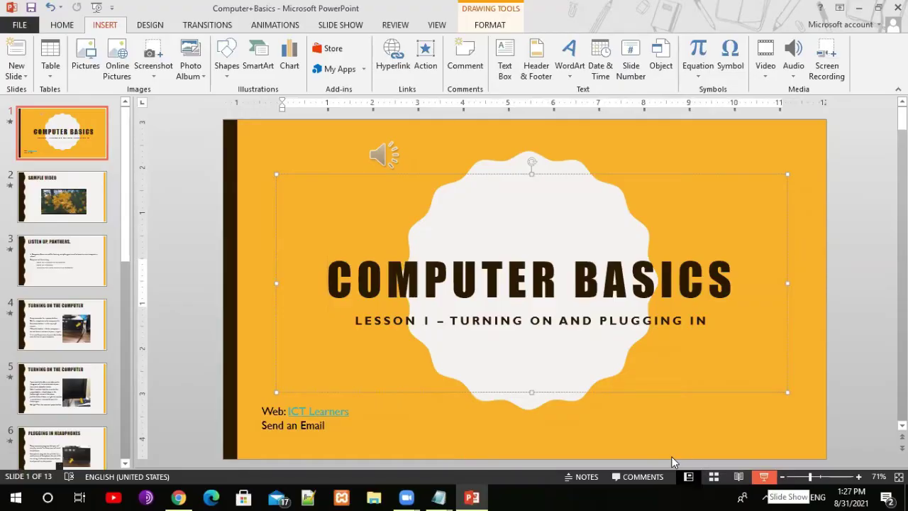
pyautogui.click(764, 477)
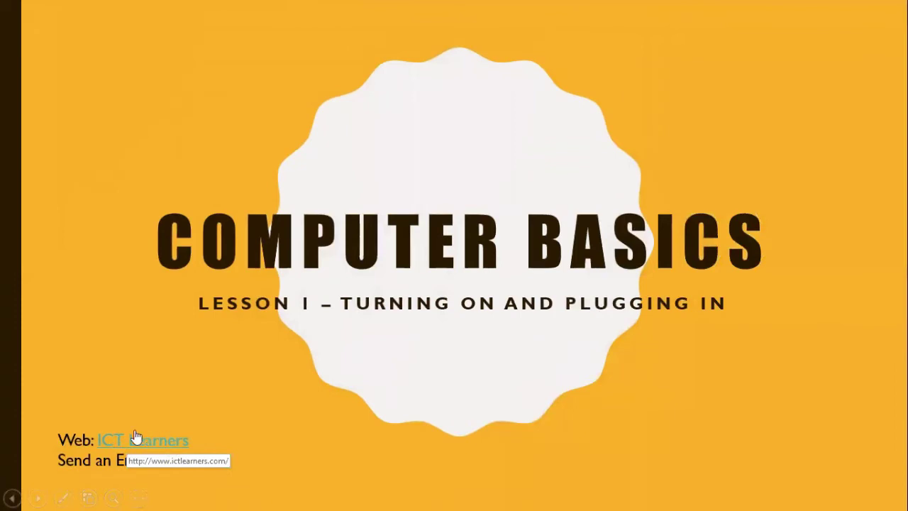
pyautogui.click(150, 443)
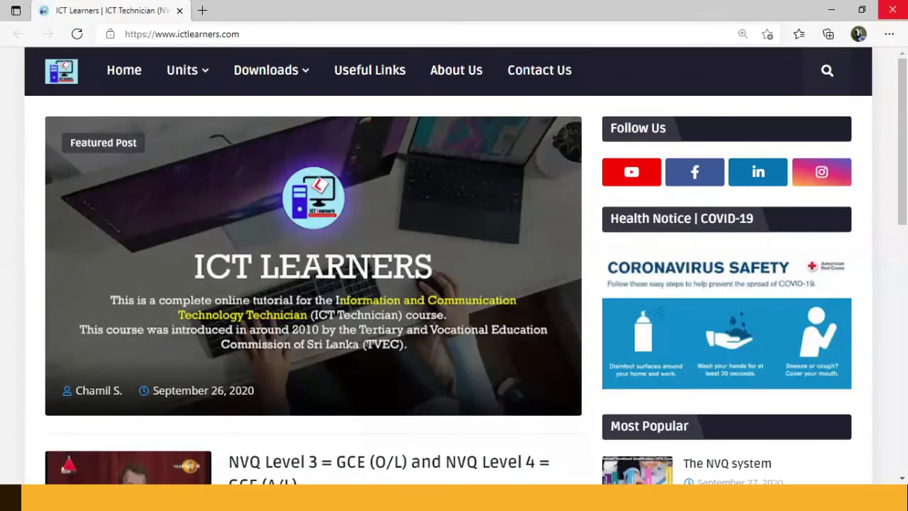
pyautogui.click(893, 10)
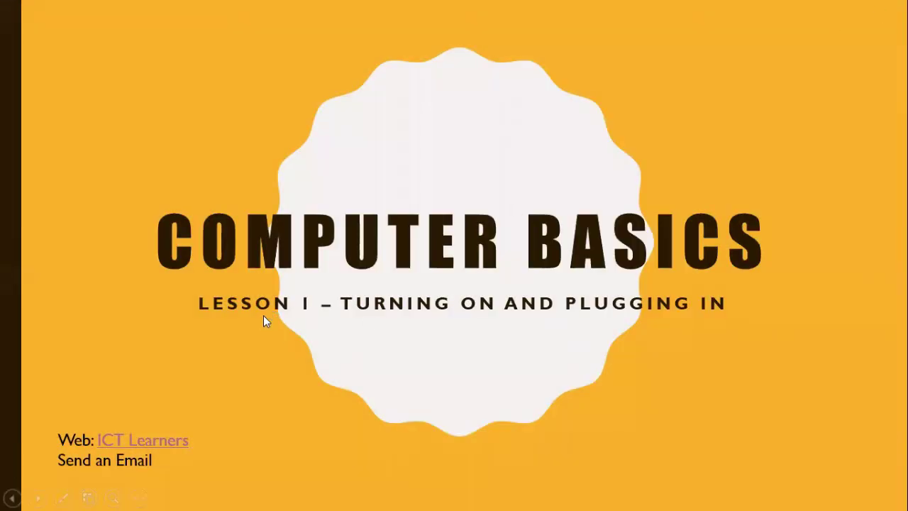
# - End the slide show and return to editing the title slide, bringing up the Shapes gallery
pyautogui.press('Escape')
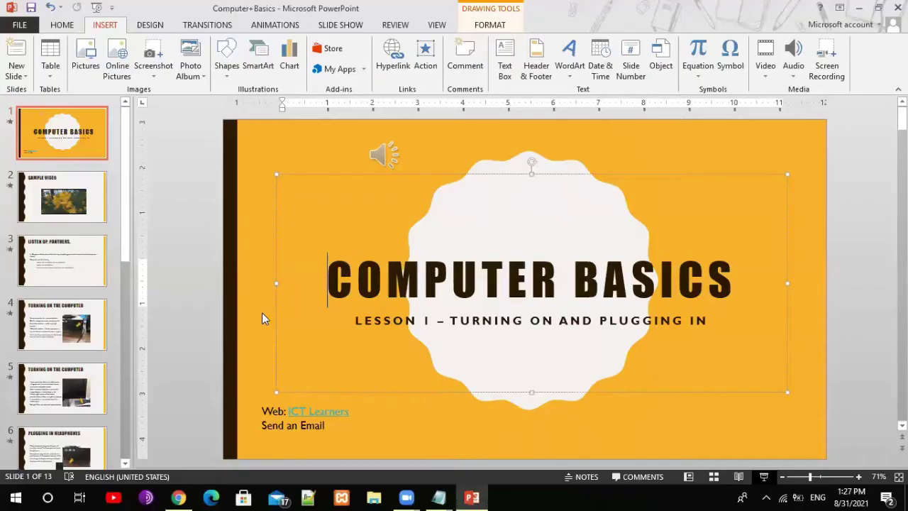
pyautogui.click(430, 416)
pyautogui.click(557, 449)
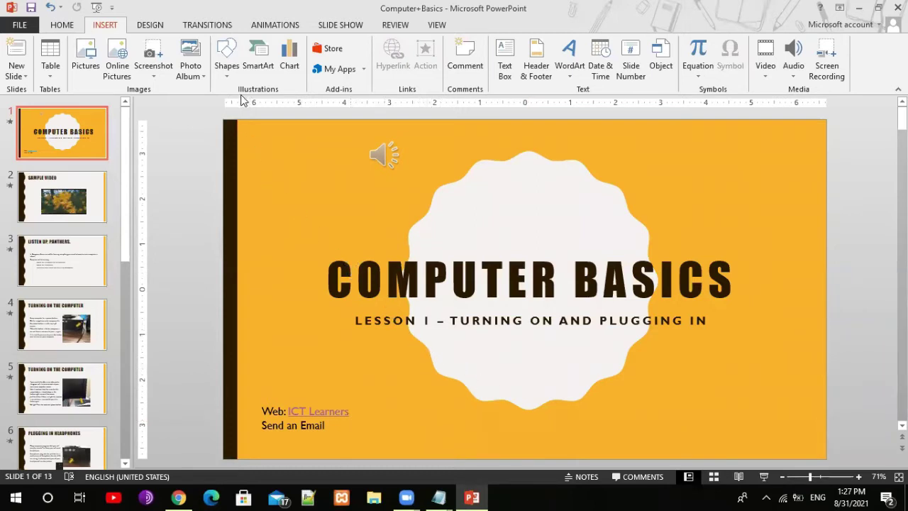
pyautogui.click(228, 68)
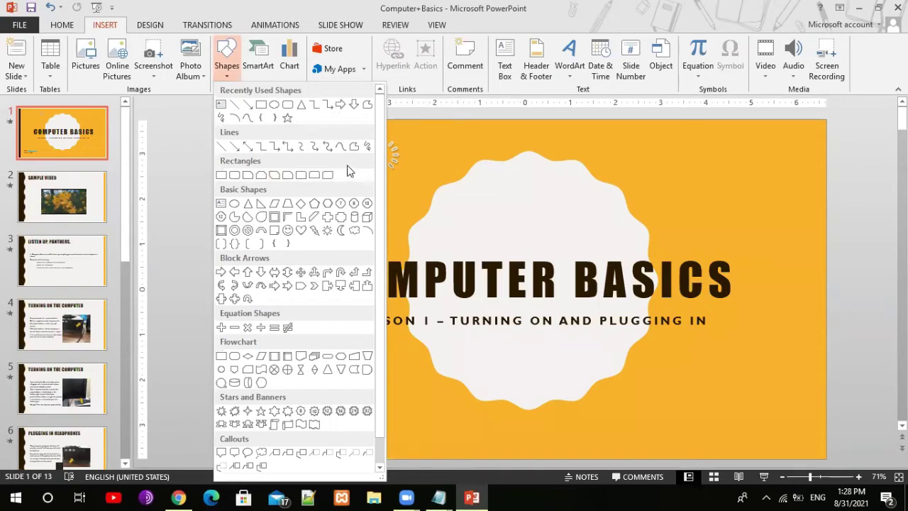
# - Insert the 'images' VTA logo picture from the Pictures folder onto the title slide
pyautogui.click(427, 135)
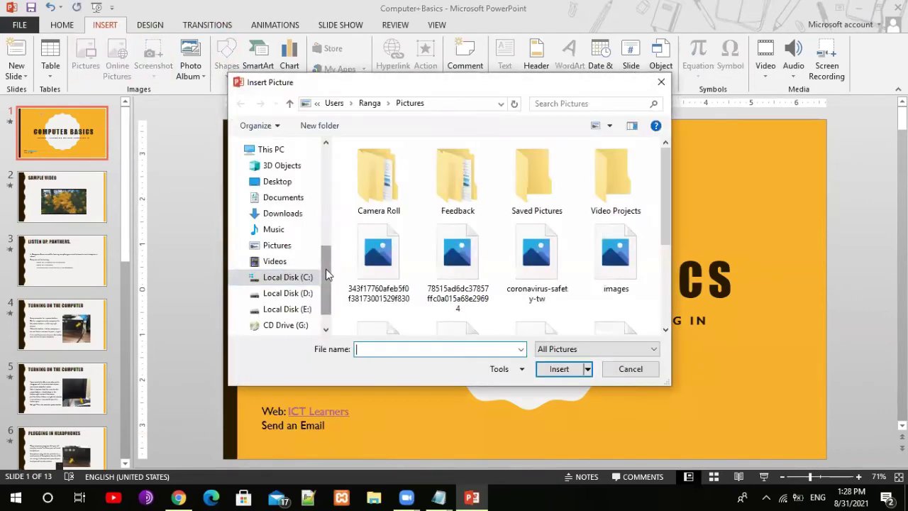
pyautogui.click(286, 295)
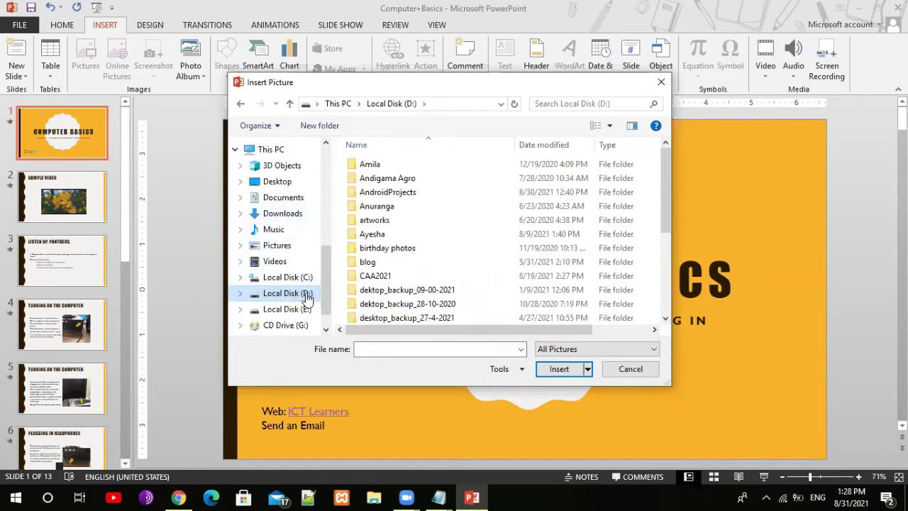
pyautogui.scroll(-4, 384, 274)
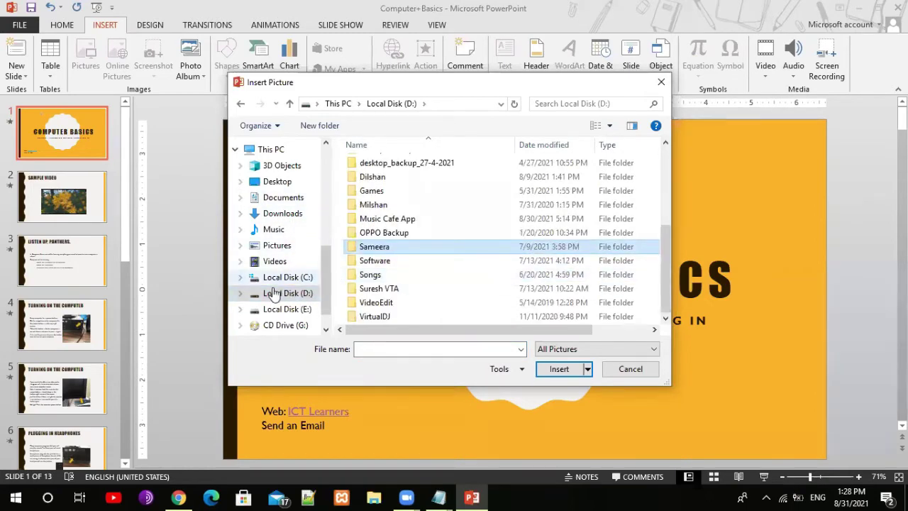
pyautogui.click(276, 245)
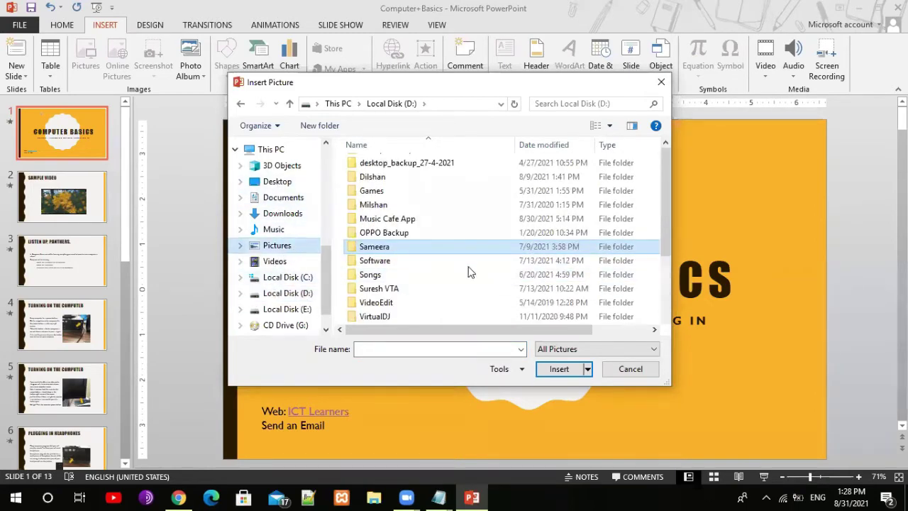
pyautogui.click(596, 267)
pyautogui.click(559, 369)
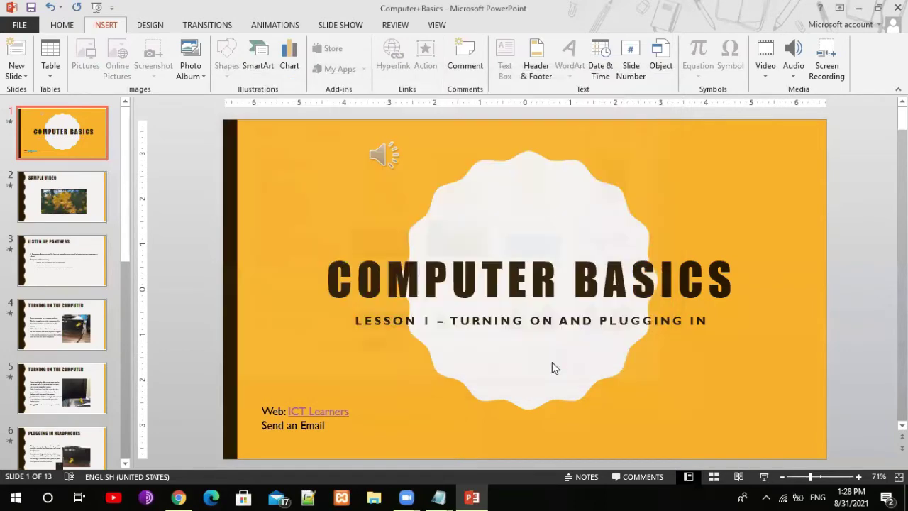
# - Move the VTA logo to the top-right corner and resize it to 0.72 by 1.44 inches
pyautogui.moveTo(566, 305); pyautogui.dragTo(796, 206)
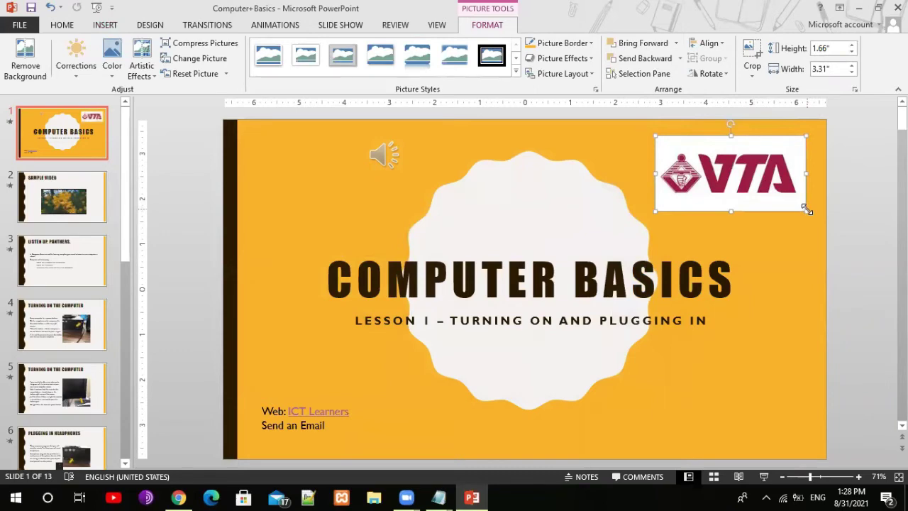
pyautogui.moveTo(805, 210)
pyautogui.mouseDown()
pyautogui.moveTo(747, 177)
pyautogui.moveTo(812, 171)
pyautogui.mouseUp()
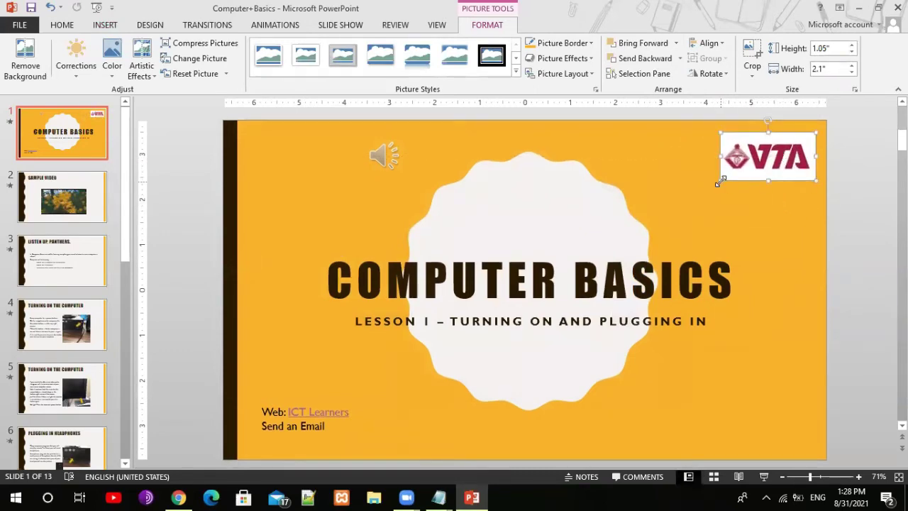
pyautogui.moveTo(722, 180); pyautogui.dragTo(748, 163)
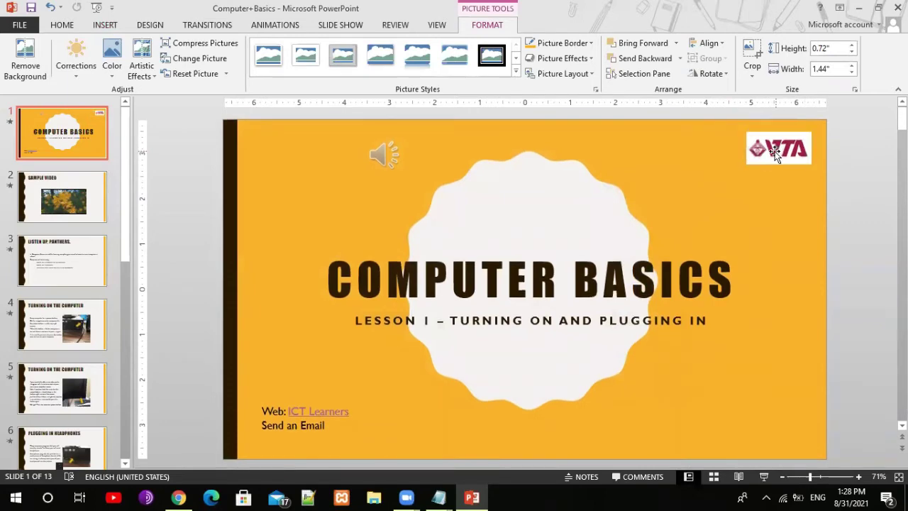
pyautogui.click(763, 225)
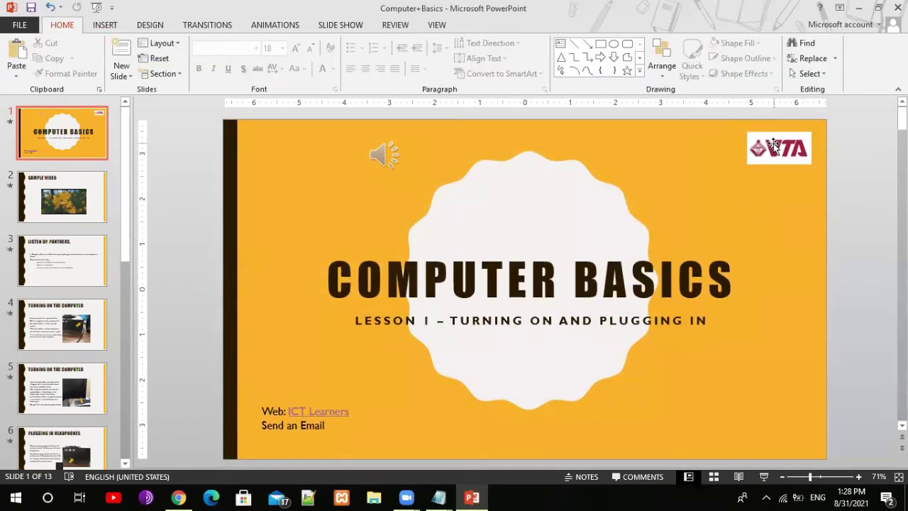
pyautogui.click(774, 143)
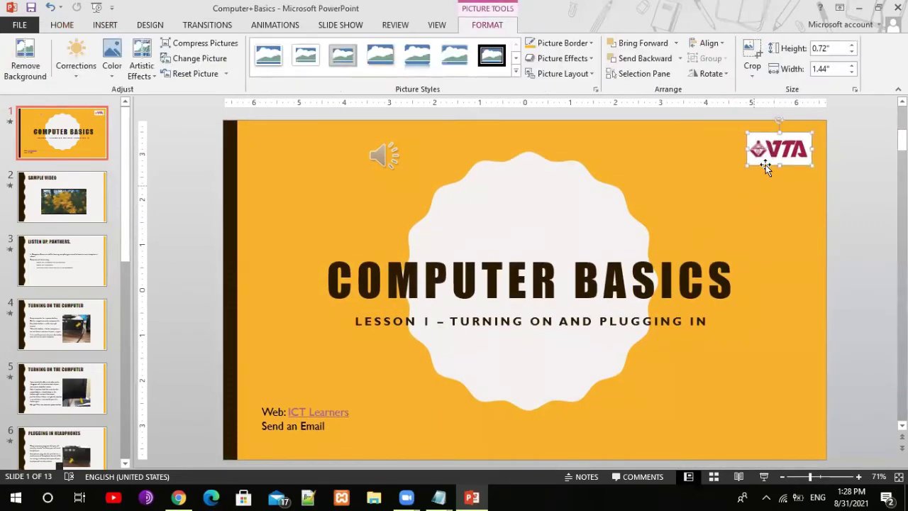
pyautogui.click(292, 412)
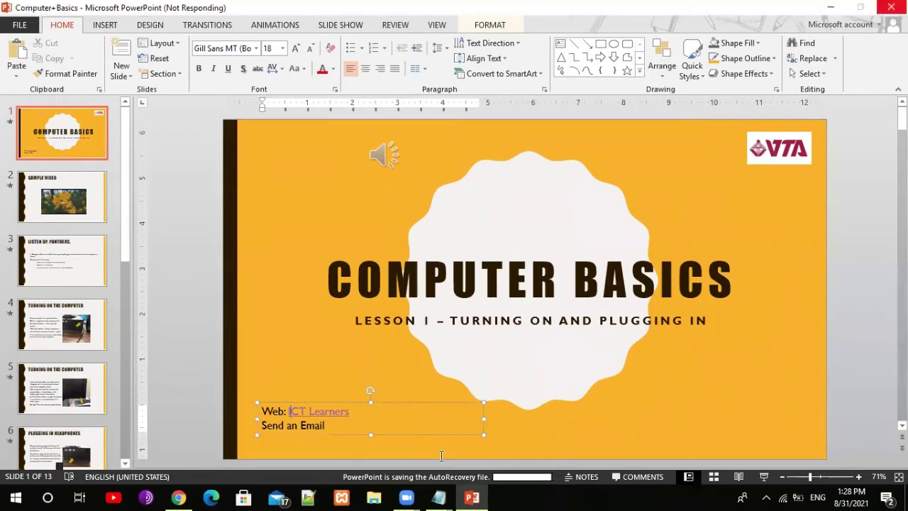
pyautogui.click(780, 149)
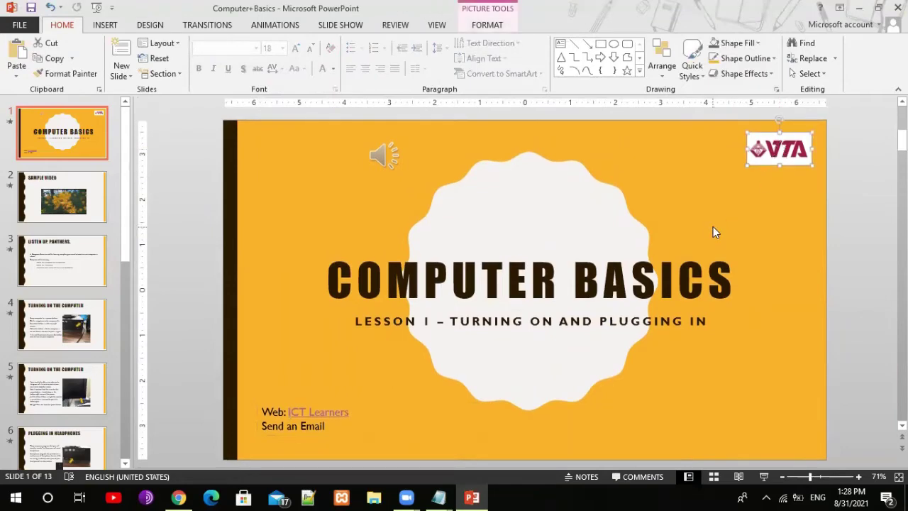
pyautogui.click(103, 26)
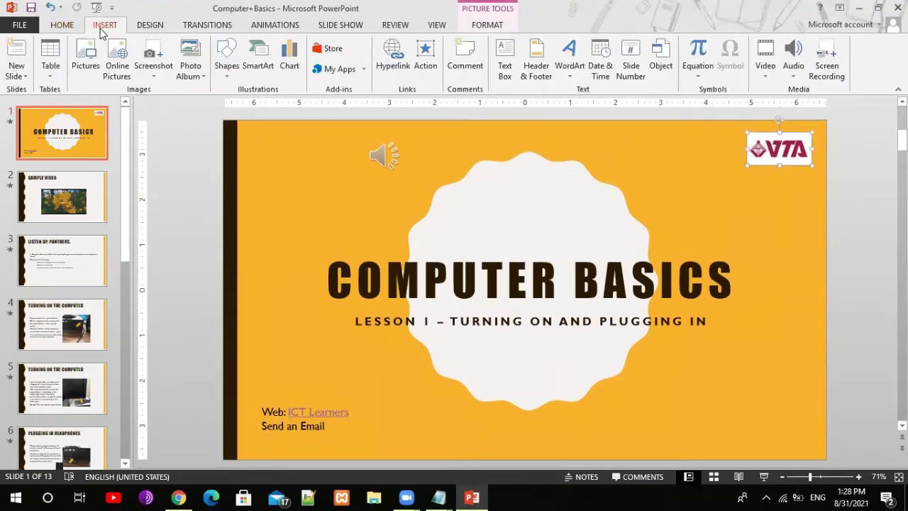
# - Open the Insert Hyperlink dialog for the VTA logo and choose Existing File or Web Page
pyautogui.click(401, 57)
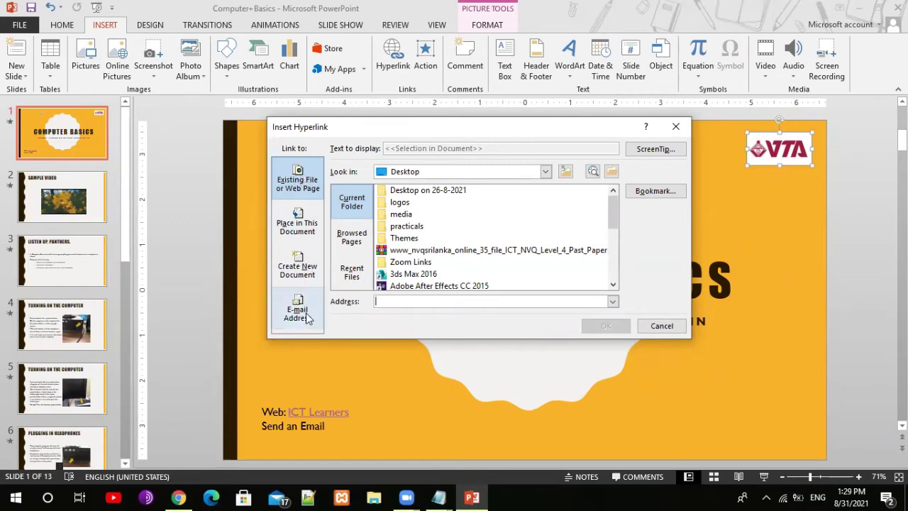
pyautogui.click(305, 249)
pyautogui.click(305, 236)
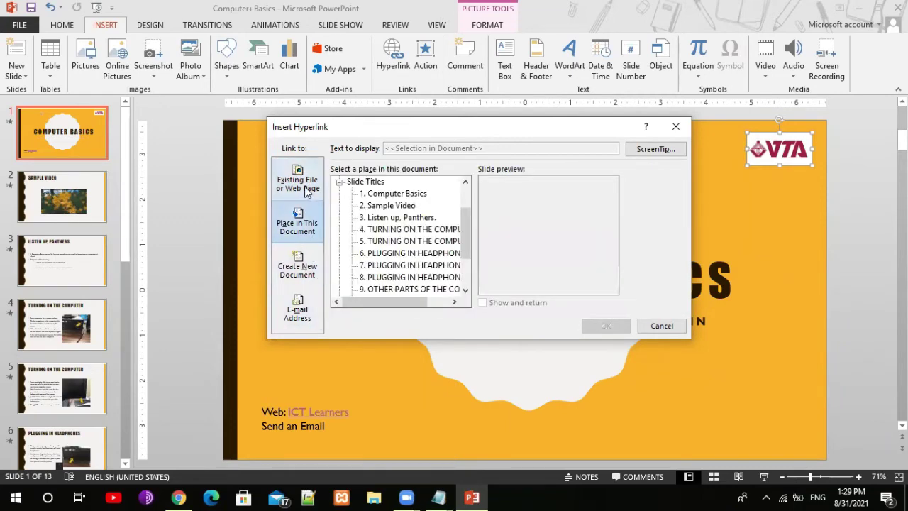
pyautogui.click(291, 181)
pyautogui.click(298, 309)
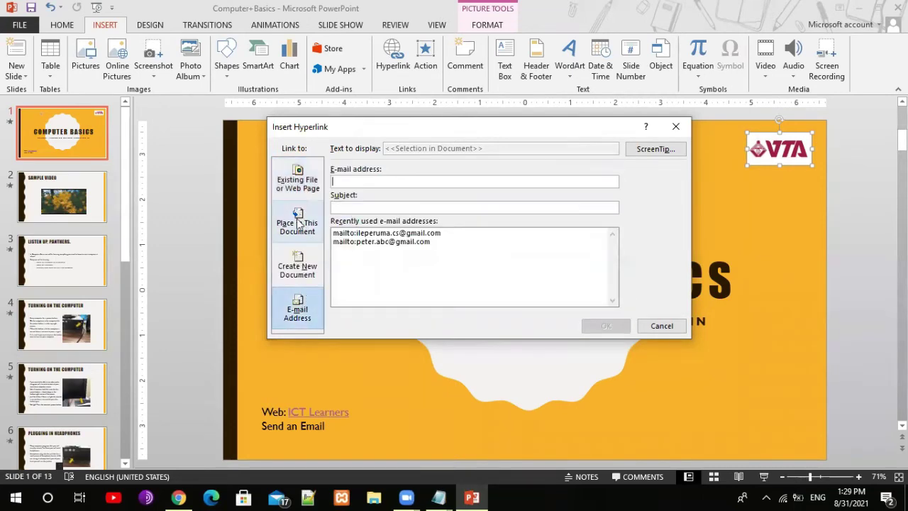
pyautogui.click(298, 175)
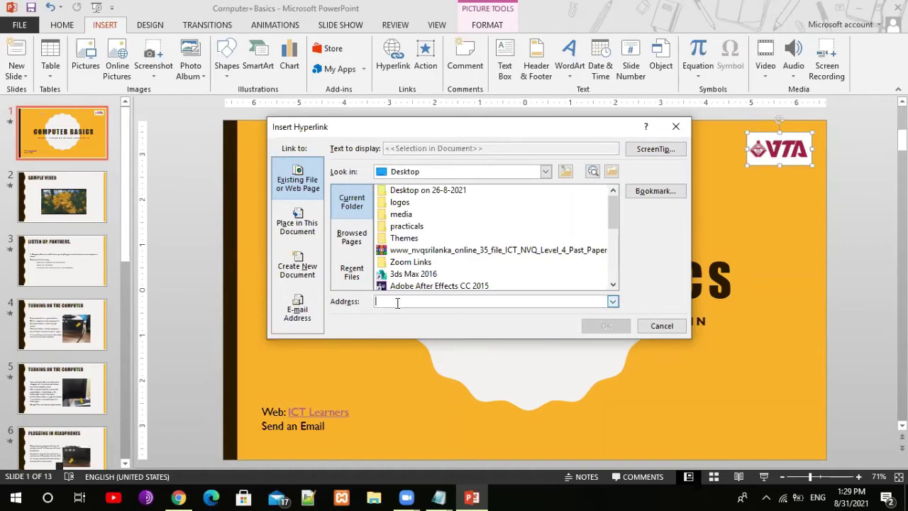
pyautogui.write('ww')
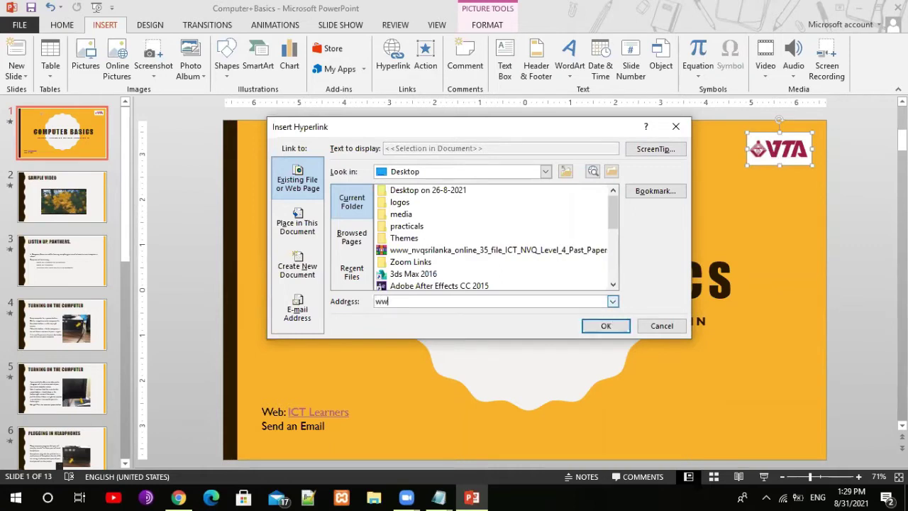
pyautogui.write('.vtasl.gov.lk')
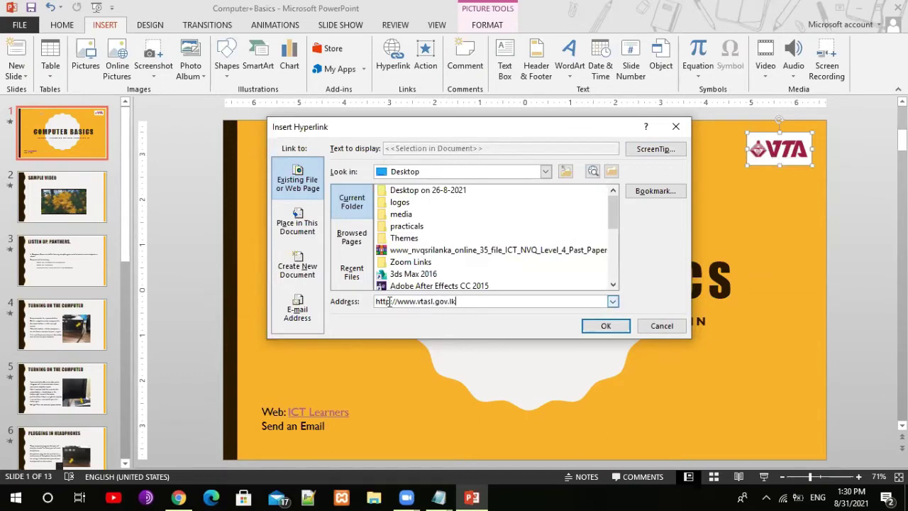
pyautogui.moveTo(389, 302); pyautogui.dragTo(378, 304)
pyautogui.click(468, 301)
pyautogui.moveTo(389, 302); pyautogui.dragTo(380, 303)
pyautogui.click(477, 300)
pyautogui.click(605, 327)
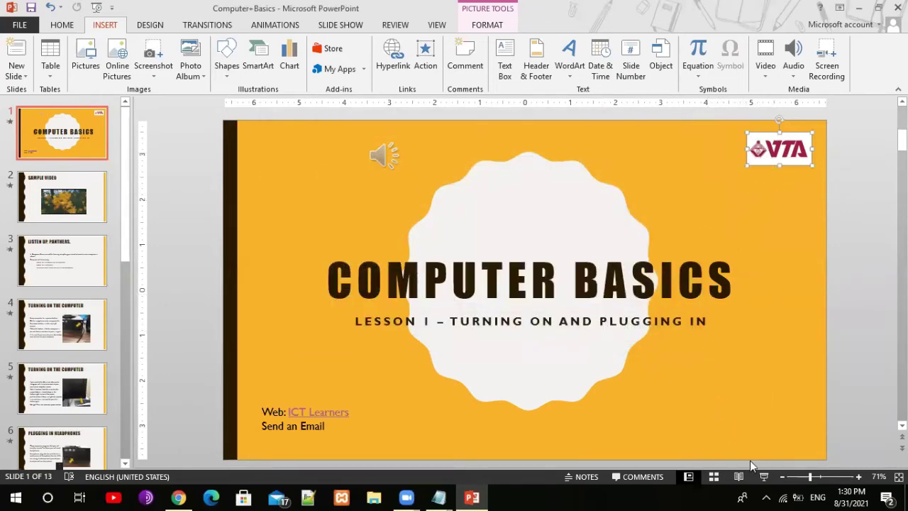
pyautogui.click(764, 476)
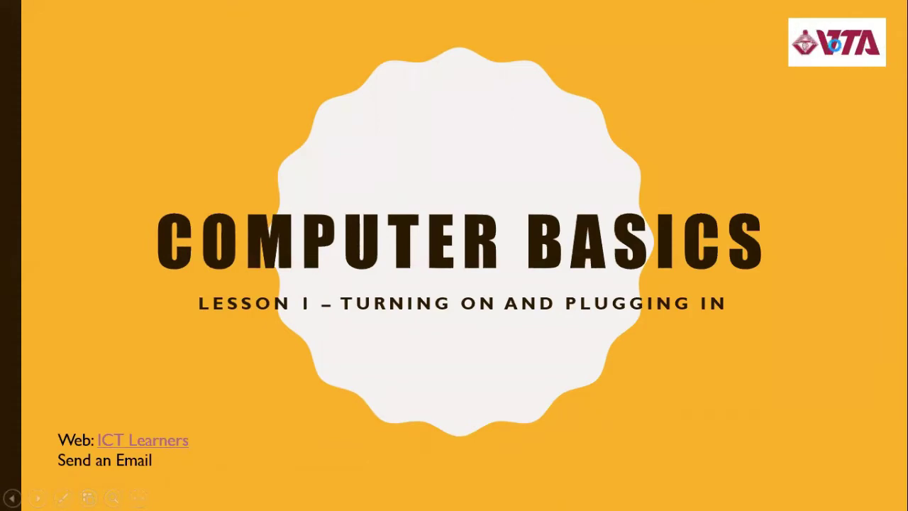
pyautogui.click(838, 48)
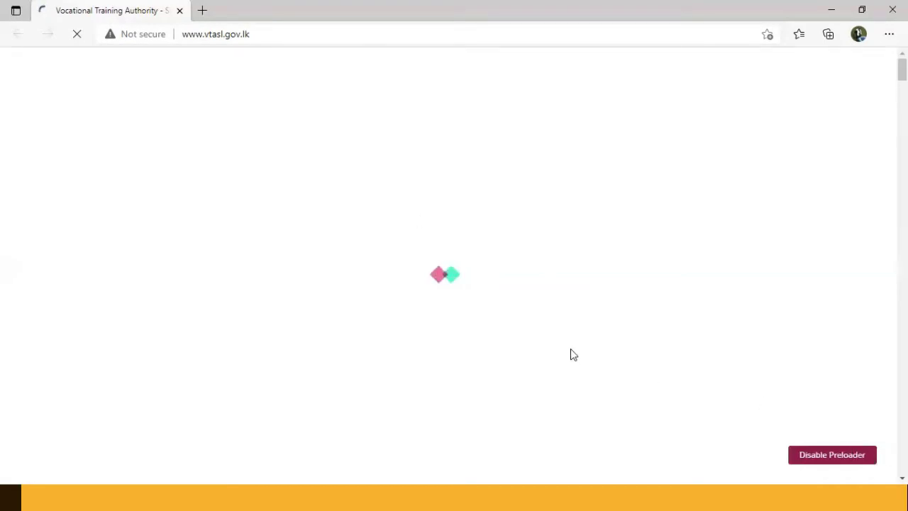
# - Skip the VTA site's preloader and scroll down its home page
pyautogui.click(839, 458)
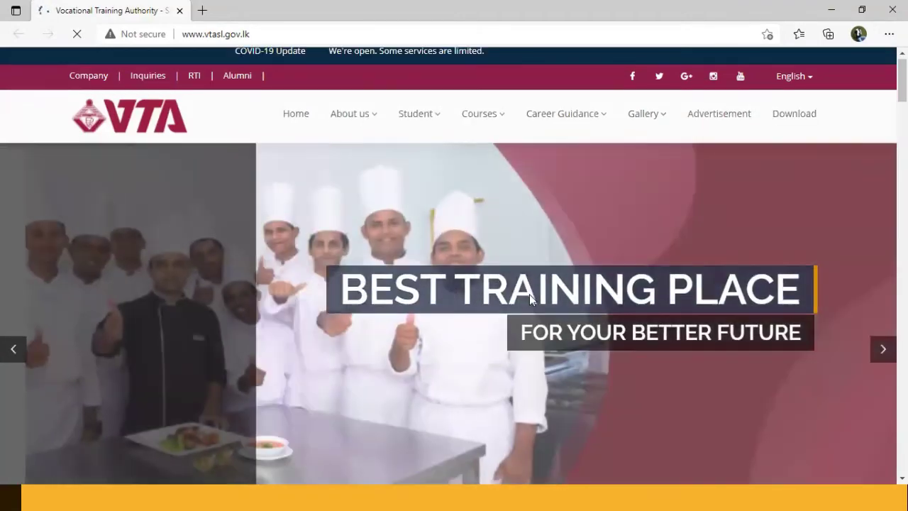
pyautogui.scroll(-5, 529, 294)
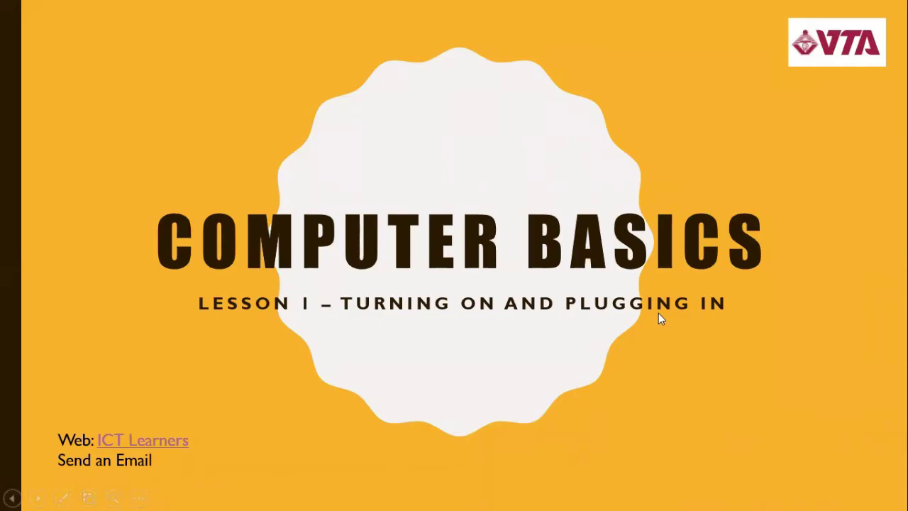
# - Exit the slide show and select the word 'Email' in the 'Send an Email' line
pyautogui.press('Escape')
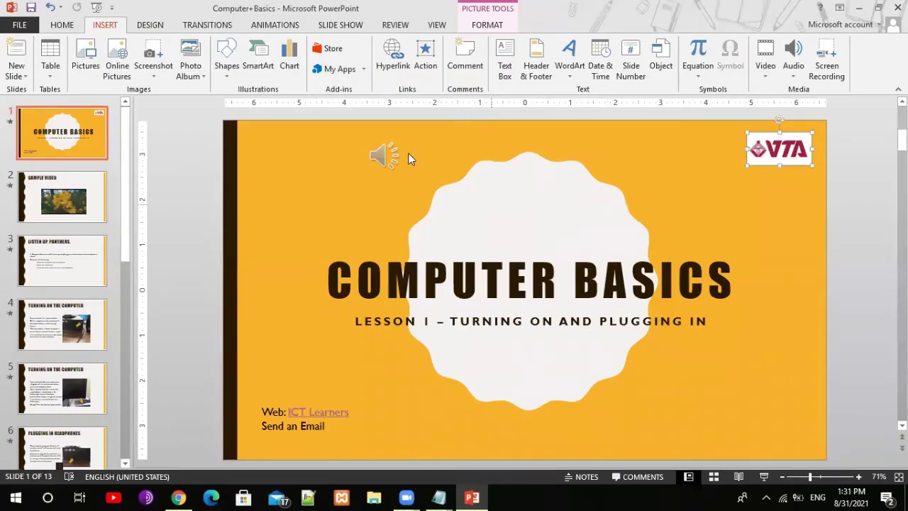
pyautogui.click(257, 201)
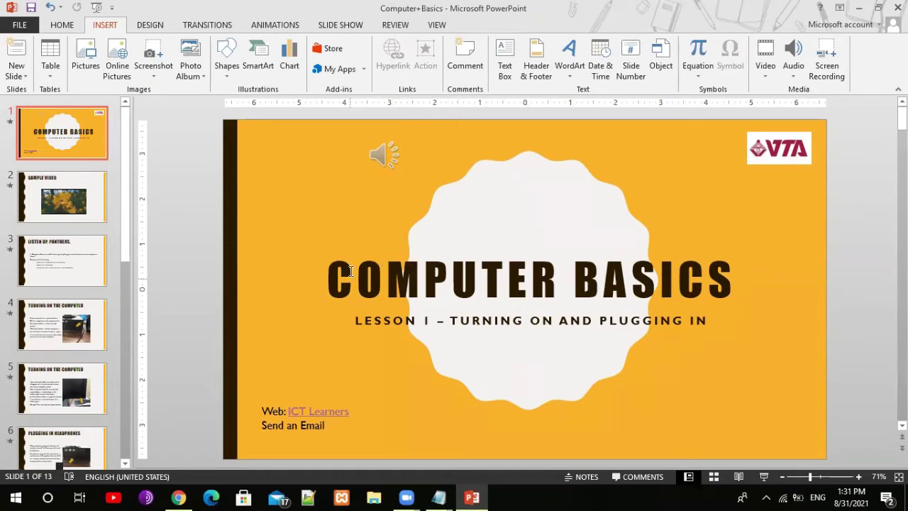
pyautogui.click(286, 421)
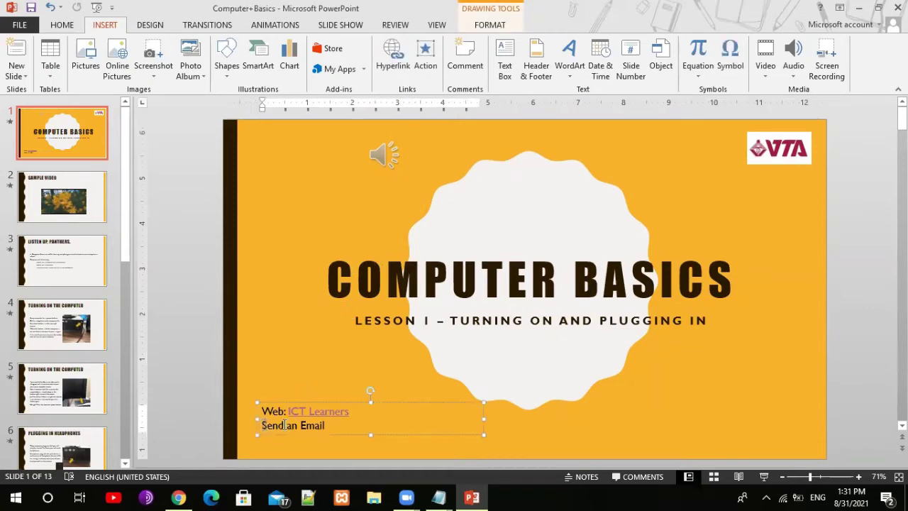
pyautogui.moveTo(262, 425); pyautogui.dragTo(326, 426)
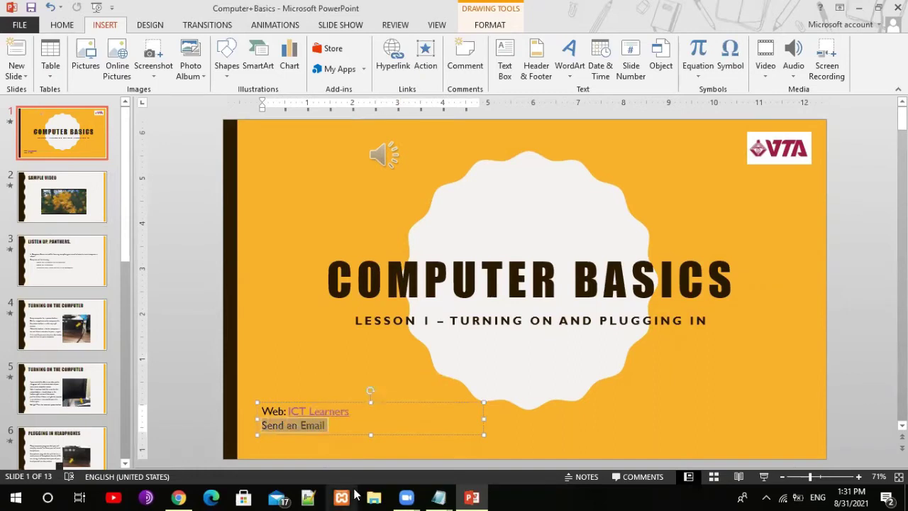
pyautogui.click(303, 425)
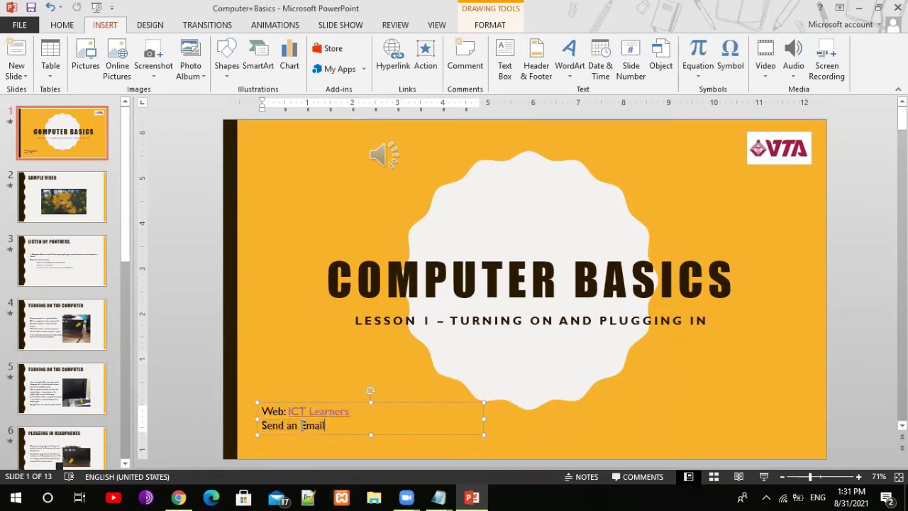
pyautogui.moveTo(303, 425); pyautogui.dragTo(322, 423)
# - Open Insert Hyperlink for 'Email', switch to E-mail Address, and empty the address field
pyautogui.click(393, 59)
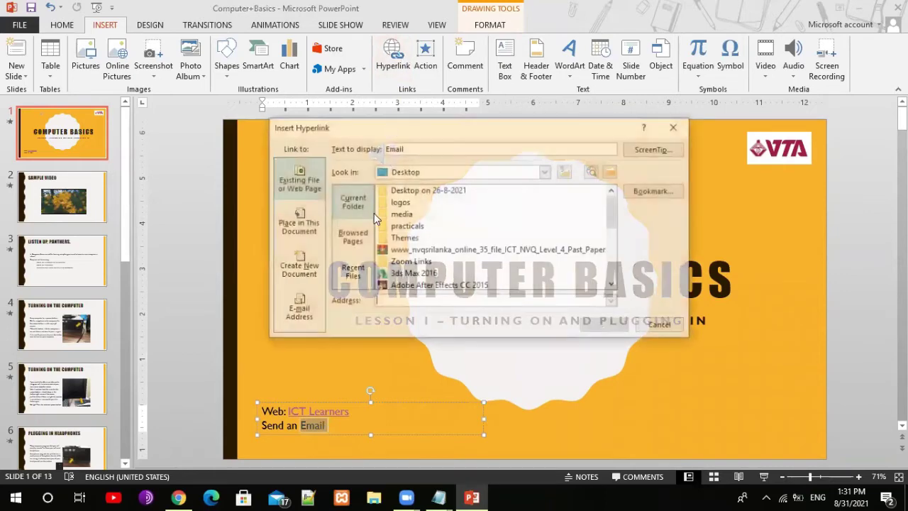
pyautogui.moveTo(355, 128); pyautogui.dragTo(365, 121)
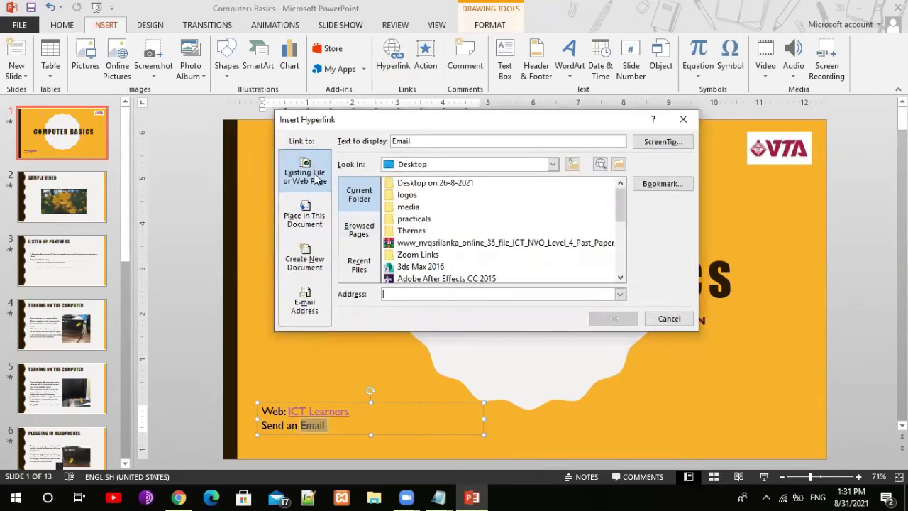
pyautogui.click(310, 304)
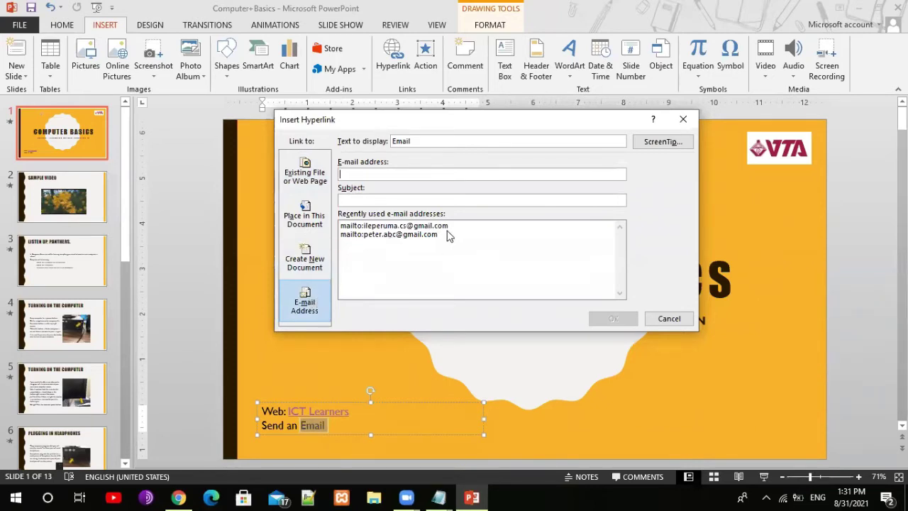
pyautogui.click(382, 226)
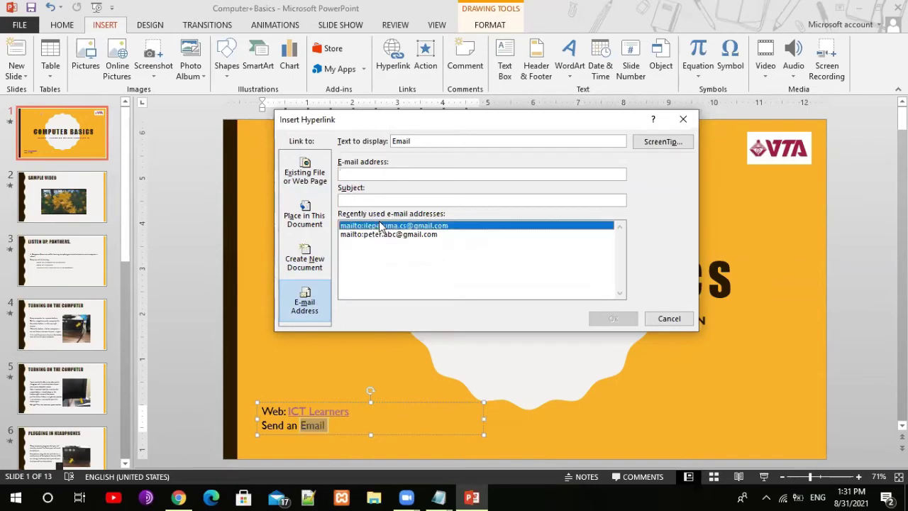
pyautogui.click(383, 234)
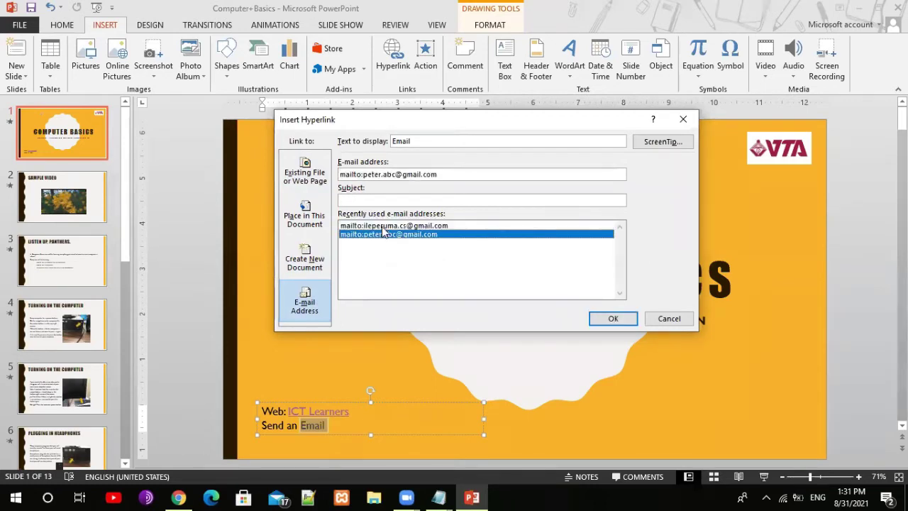
pyautogui.press('Up')
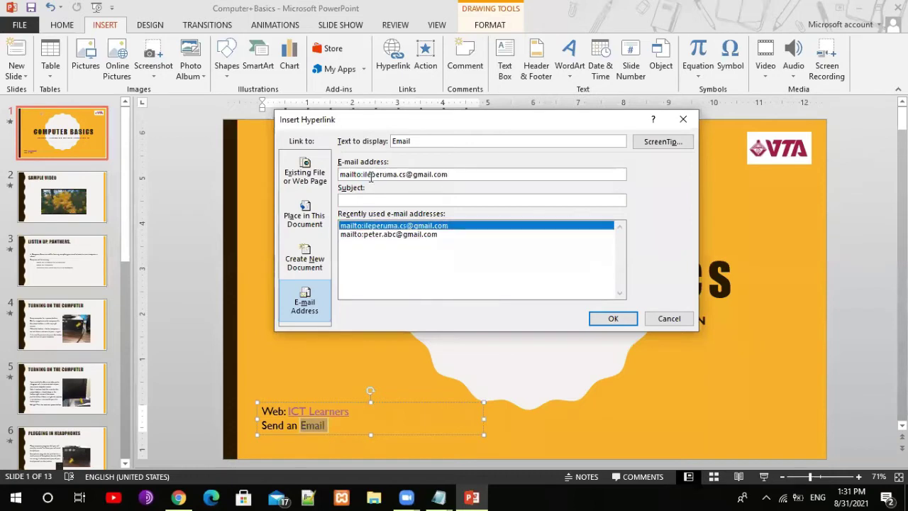
pyautogui.moveTo(365, 175); pyautogui.dragTo(449, 174)
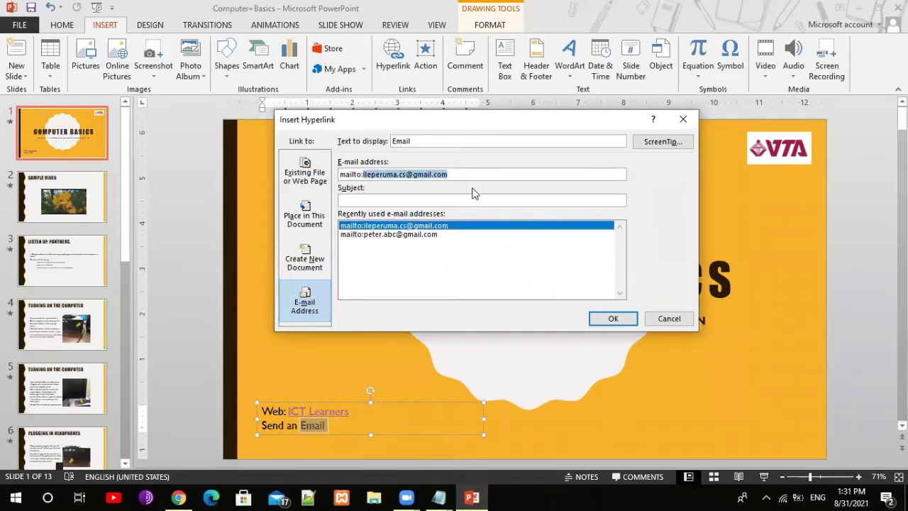
pyautogui.press('BackSpace')
pyautogui.press('BackSpace')
pyautogui.press('BackSpace')
pyautogui.press('BackSpace')
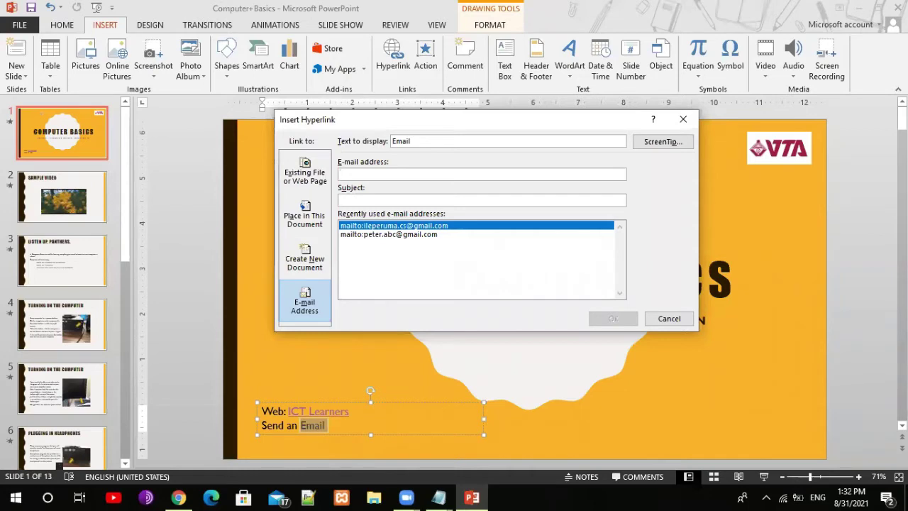
# - Enter the mailto: recipient e-mail address and the subject 'My Subject'
pyautogui.write('mailto:')
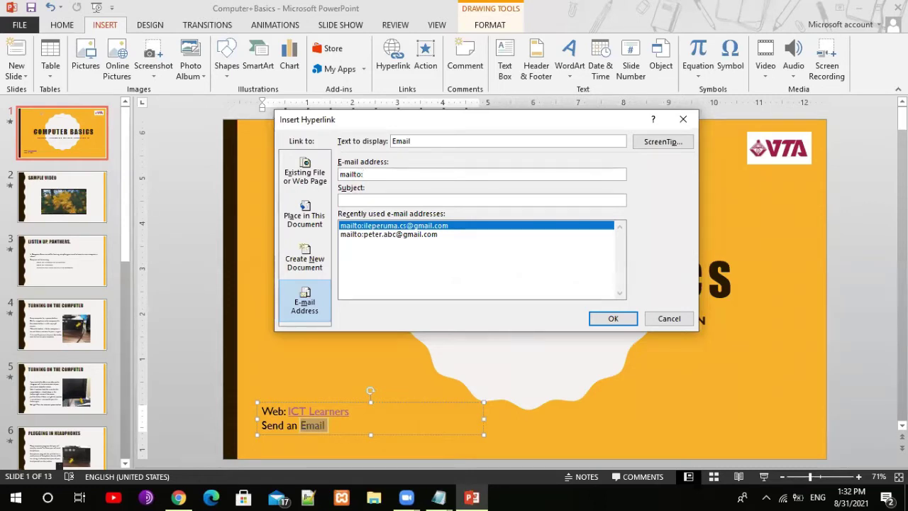
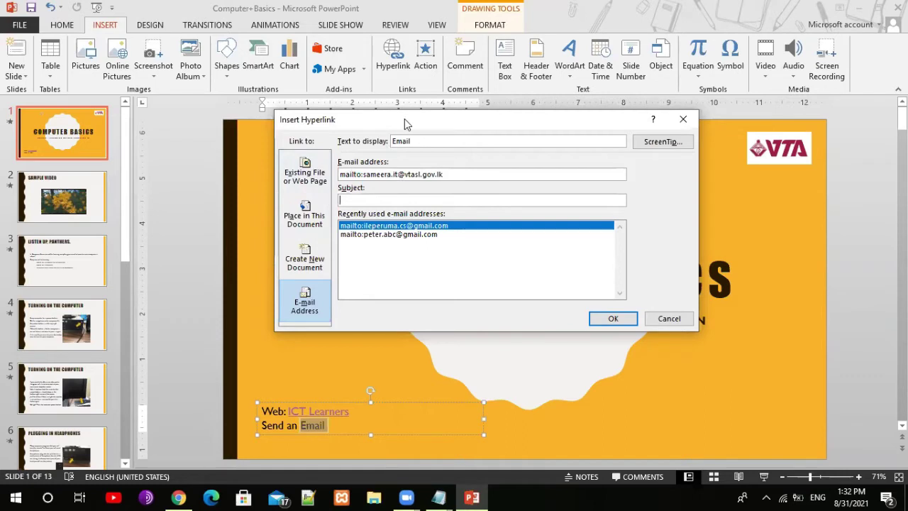
pyautogui.moveTo(404, 121); pyautogui.dragTo(441, 125)
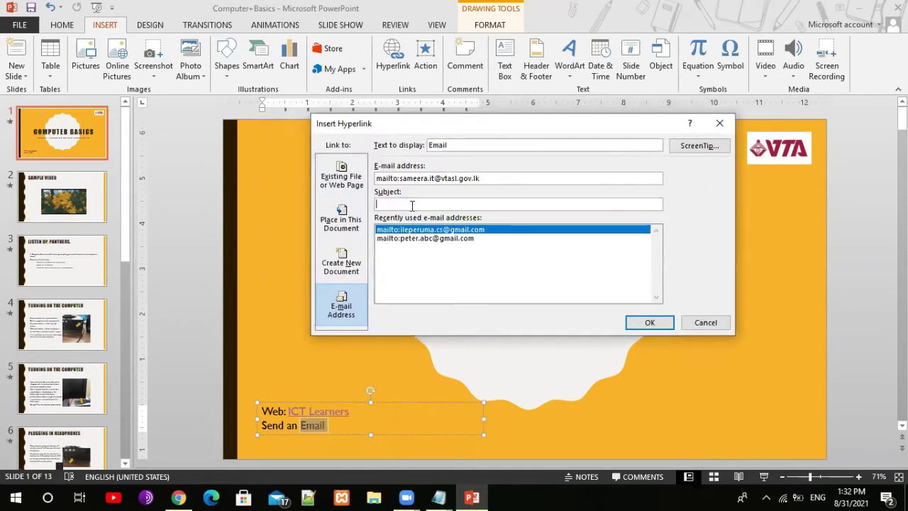
pyautogui.write('My ')
pyautogui.write('Subject')
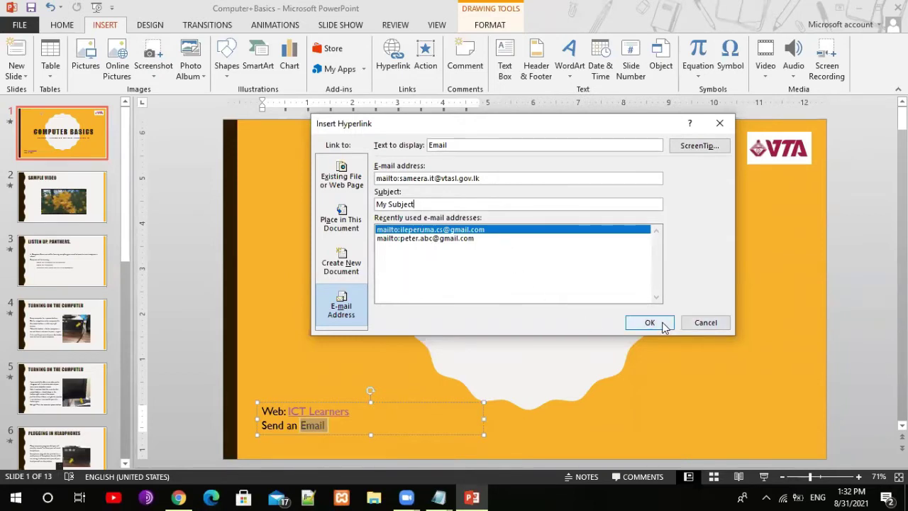
pyautogui.moveTo(420, 204); pyautogui.dragTo(376, 207)
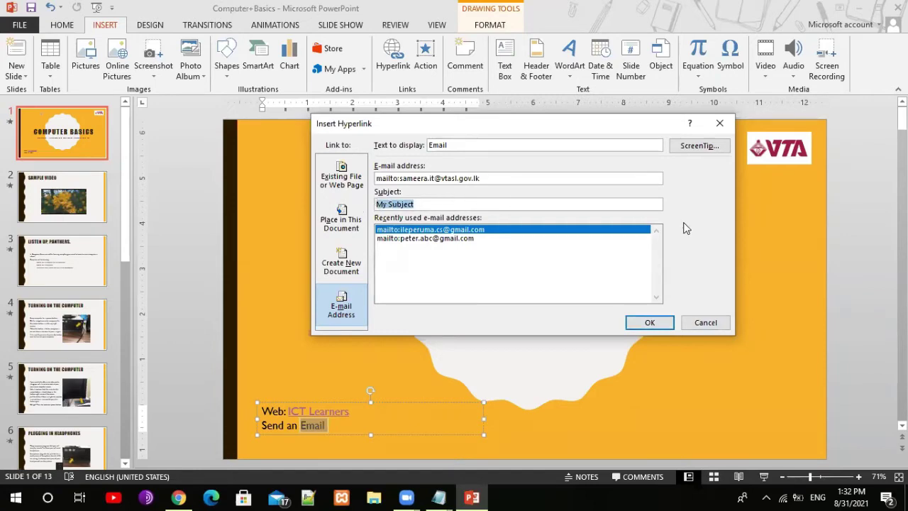
# - Confirm the e-mail link, start the slide show with F5, and click Email to open a new message
pyautogui.click(647, 324)
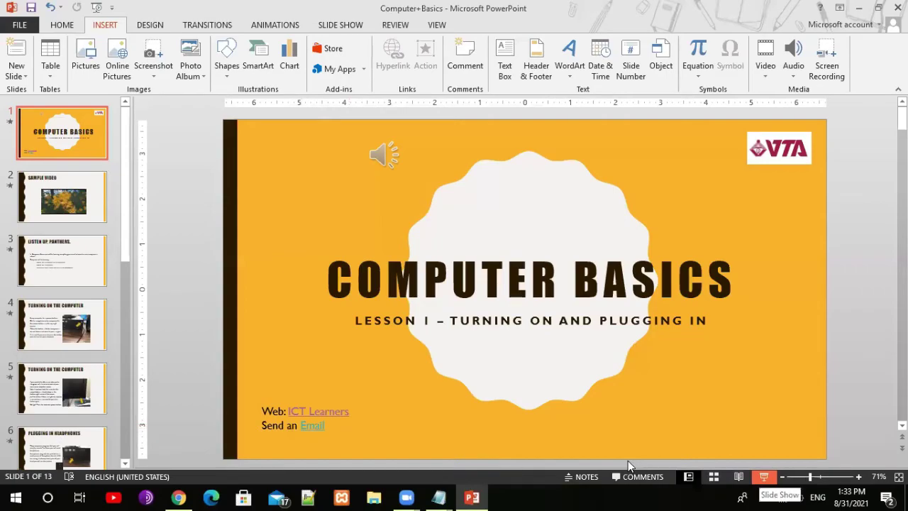
pyautogui.press('F5')
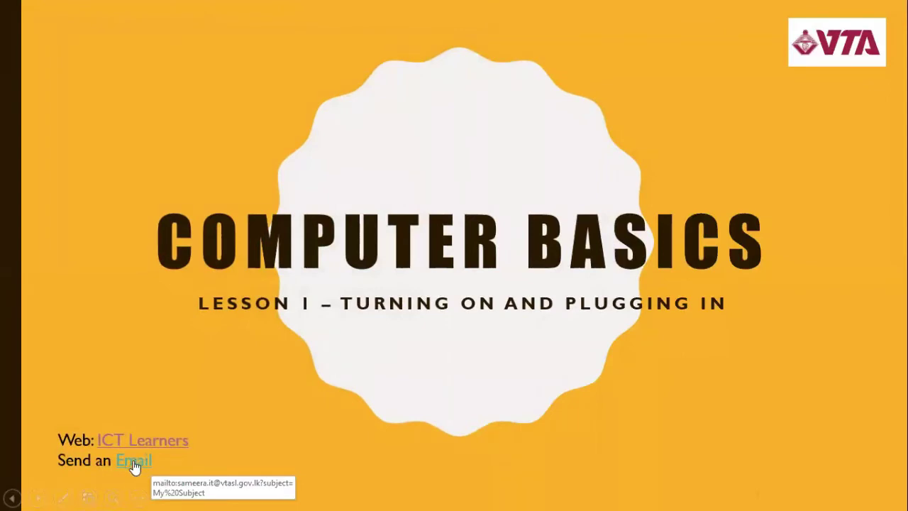
pyautogui.click(135, 465)
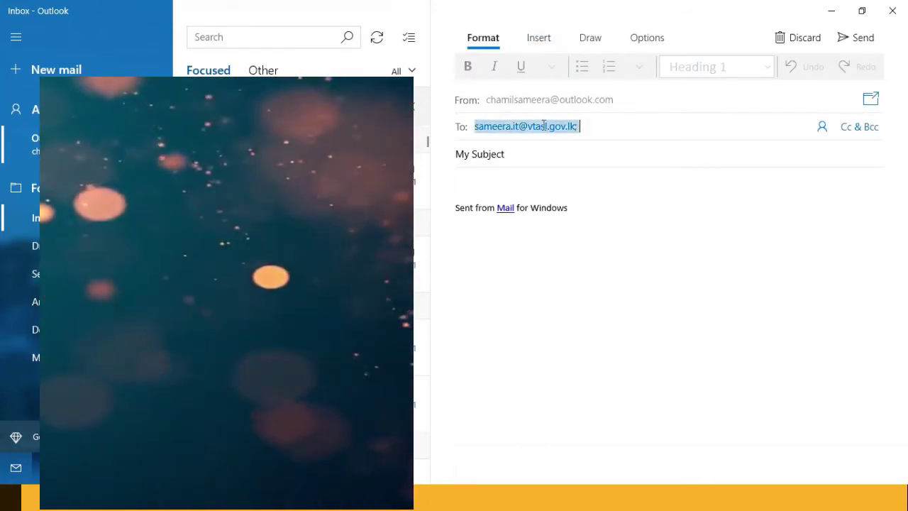
# - Type 'sdfsf' as test body text in the My Subject mail draft and select it
pyautogui.click(518, 154)
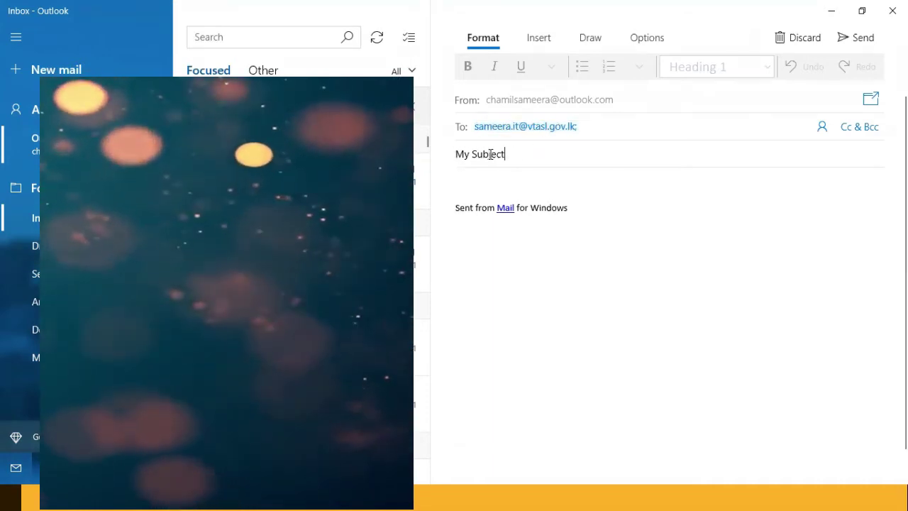
pyautogui.press('Tab')
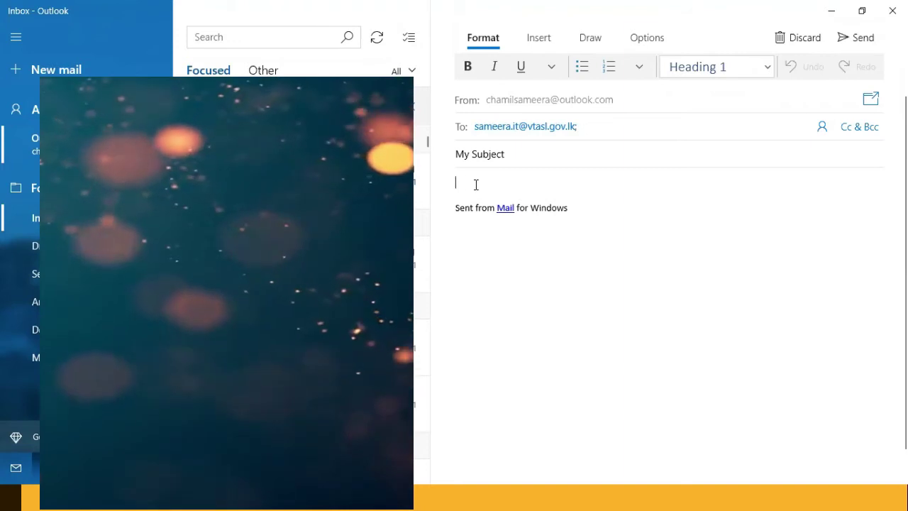
pyautogui.write('sdfsf')
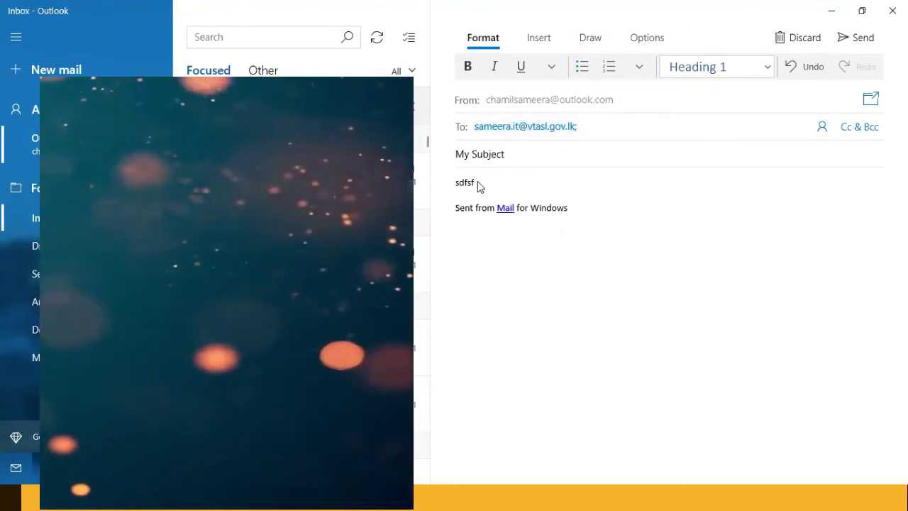
pyautogui.doubleClick(476, 183)
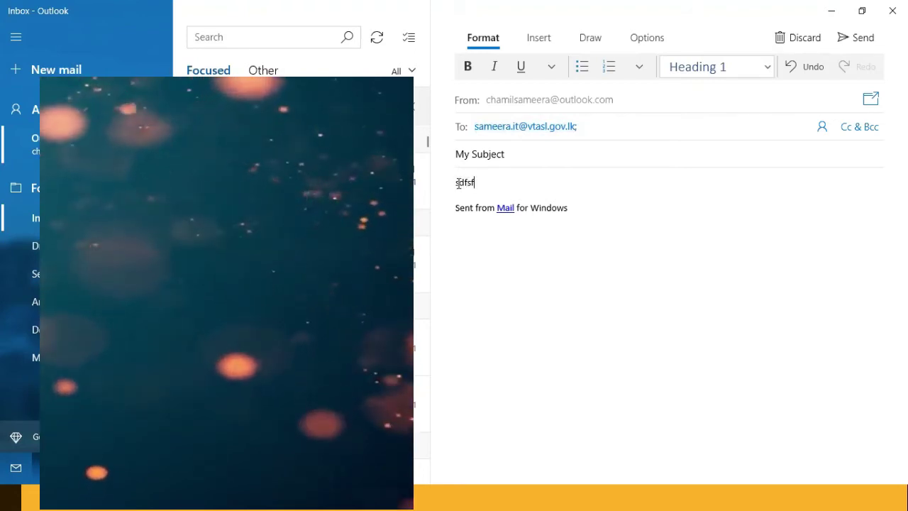
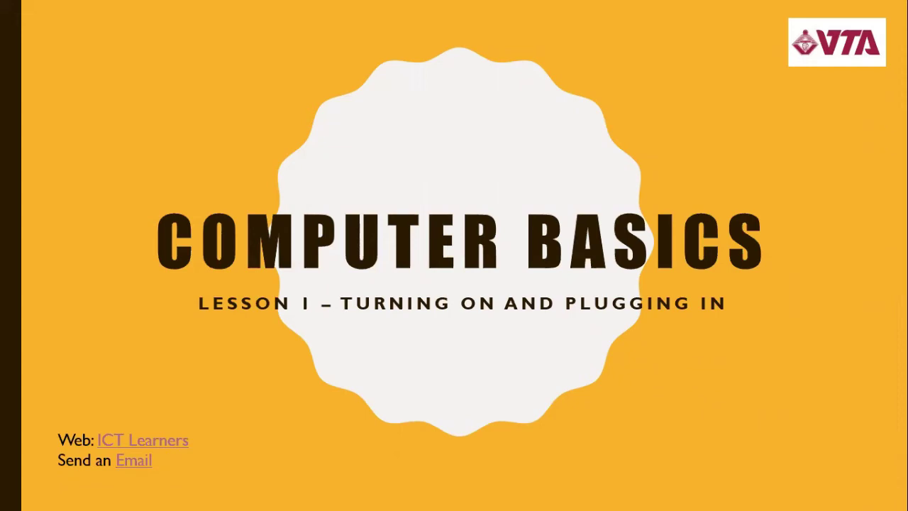
# - End the slide show and return to editing the Computer Basics title slide
pyautogui.press('Escape')
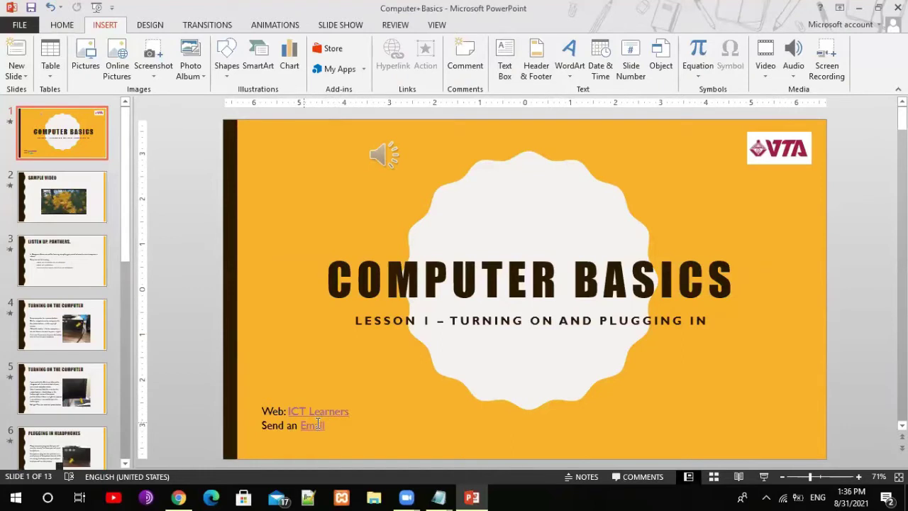
pyautogui.click(777, 149)
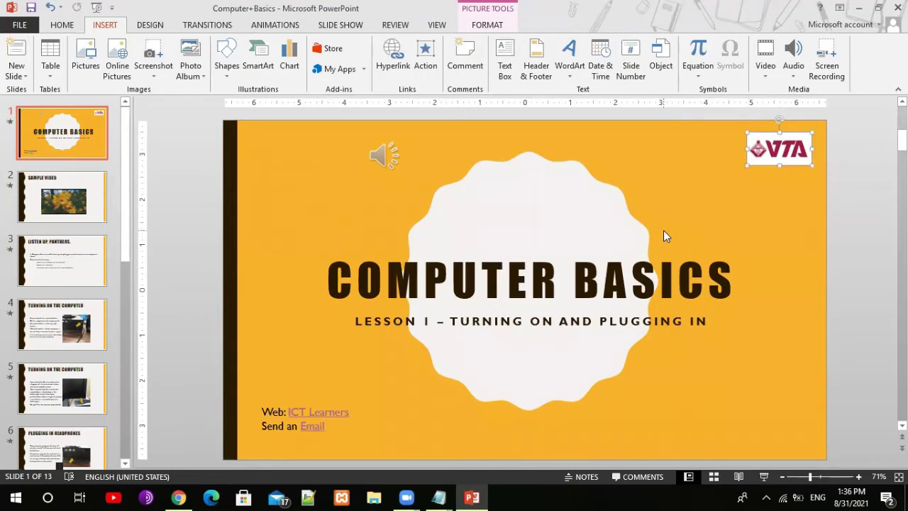
pyautogui.click(703, 176)
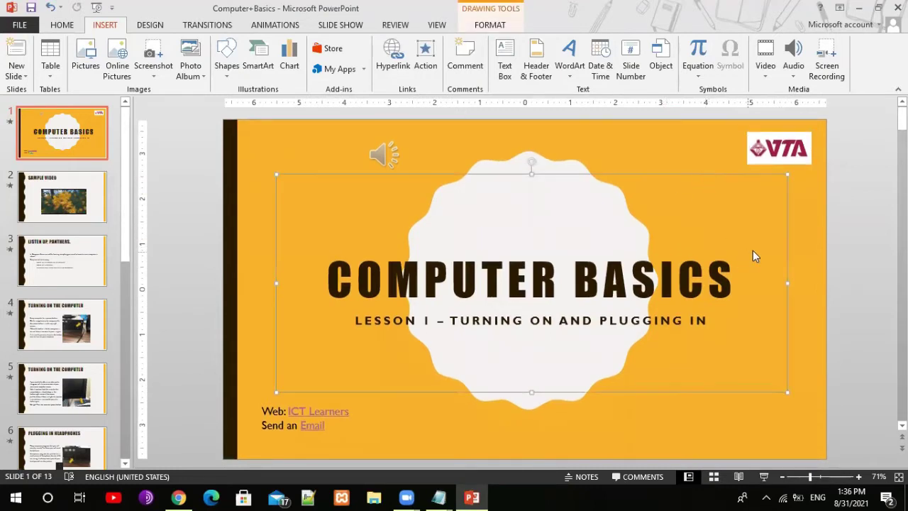
pyautogui.click(795, 232)
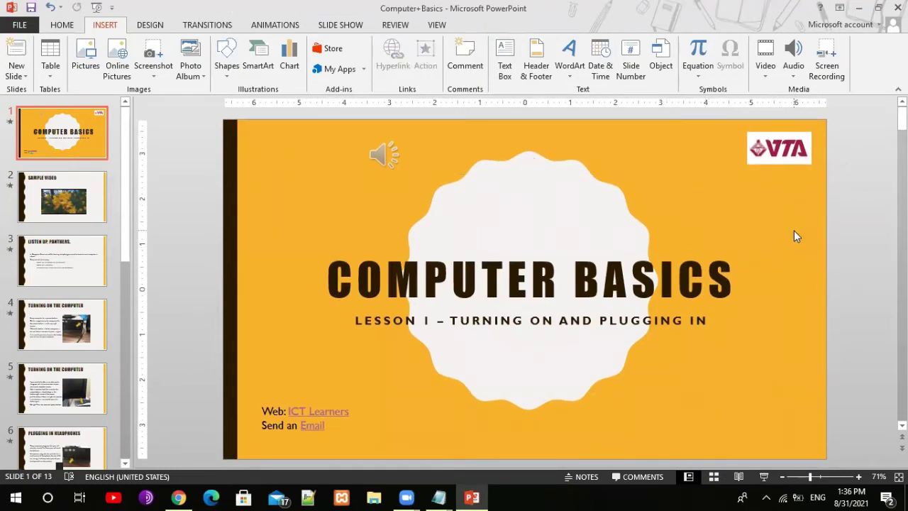
pyautogui.click(61, 136)
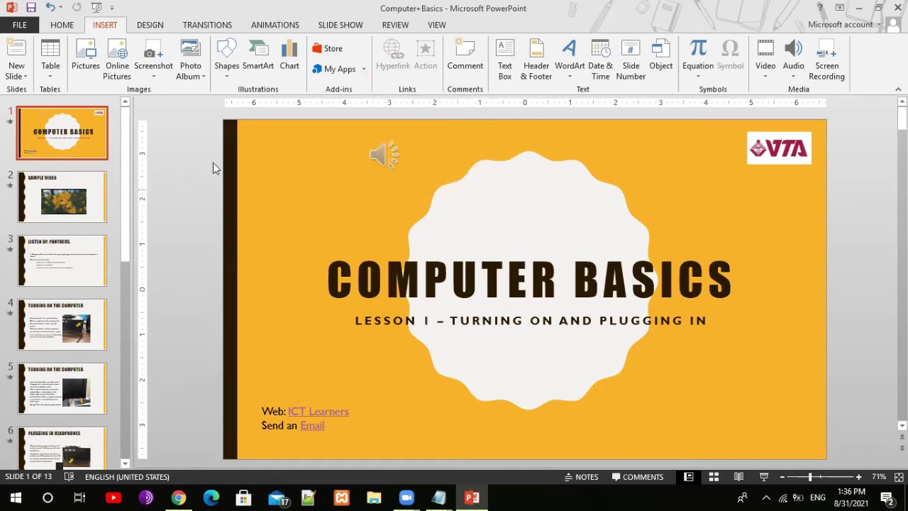
# - Add a 'Go to Slide5' text box in the title slide's top-left corner
pyautogui.click(516, 74)
pyautogui.moveTo(254, 146); pyautogui.dragTo(330, 171)
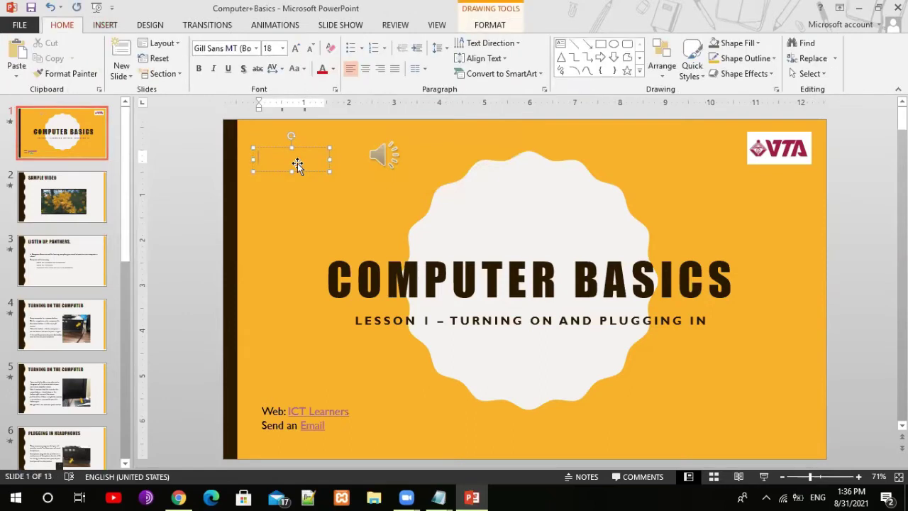
pyautogui.write('Go to ')
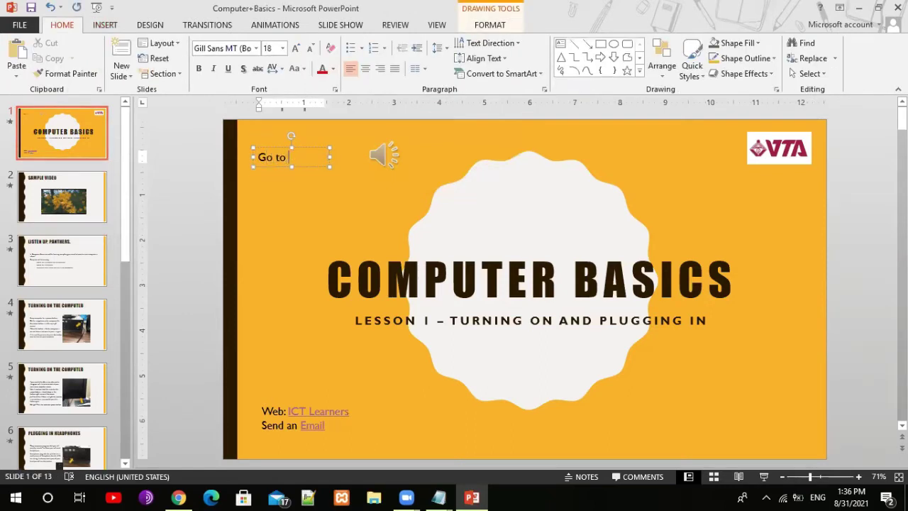
pyautogui.write('Slide5')
pyautogui.moveTo(310, 164); pyautogui.dragTo(306, 146)
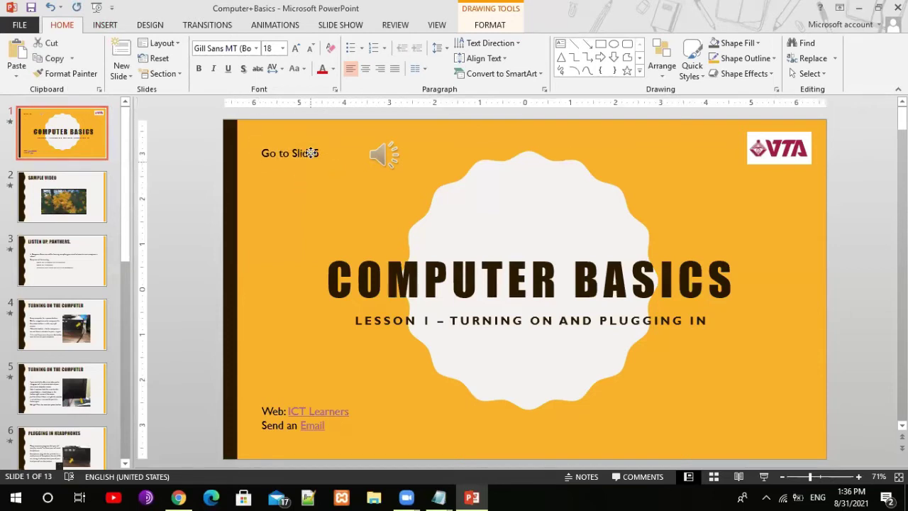
pyautogui.click(300, 196)
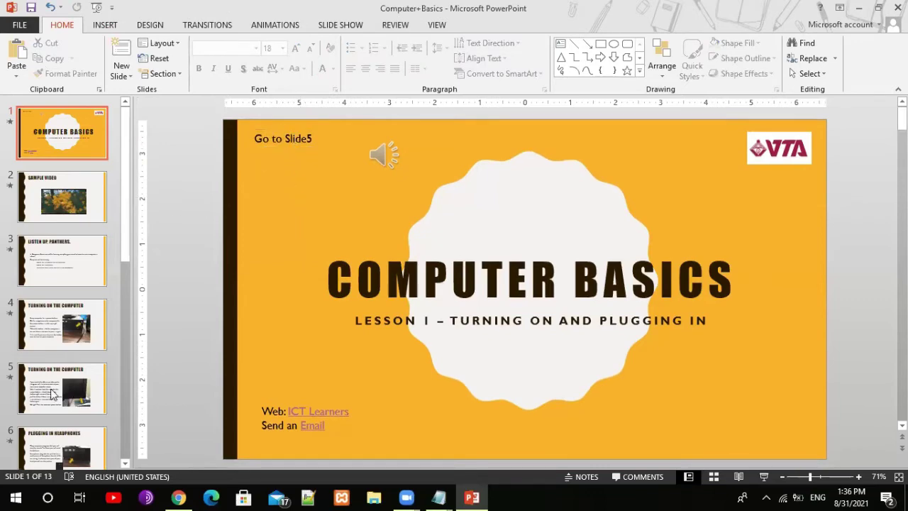
# - Check slide 5's content, then reselect the Go to Slide5 label on the title slide
pyautogui.click(50, 394)
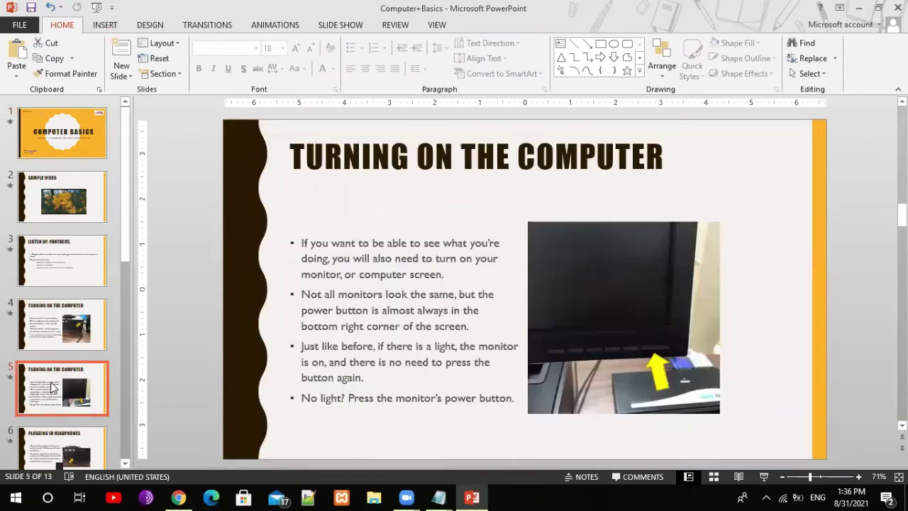
pyautogui.click(74, 138)
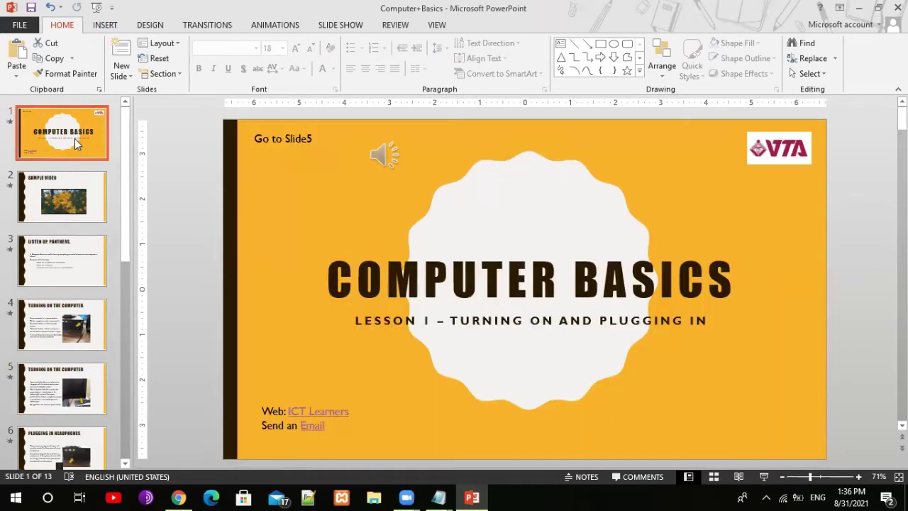
pyautogui.click(288, 140)
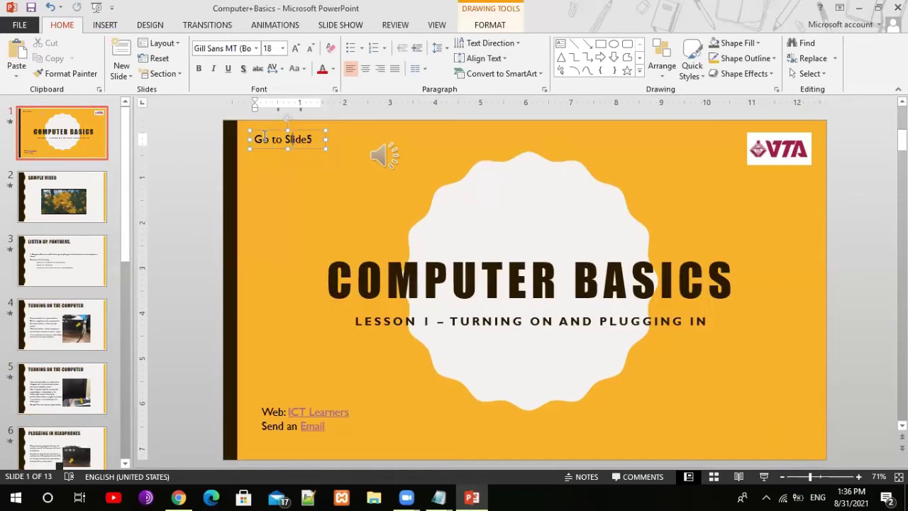
pyautogui.click(264, 132)
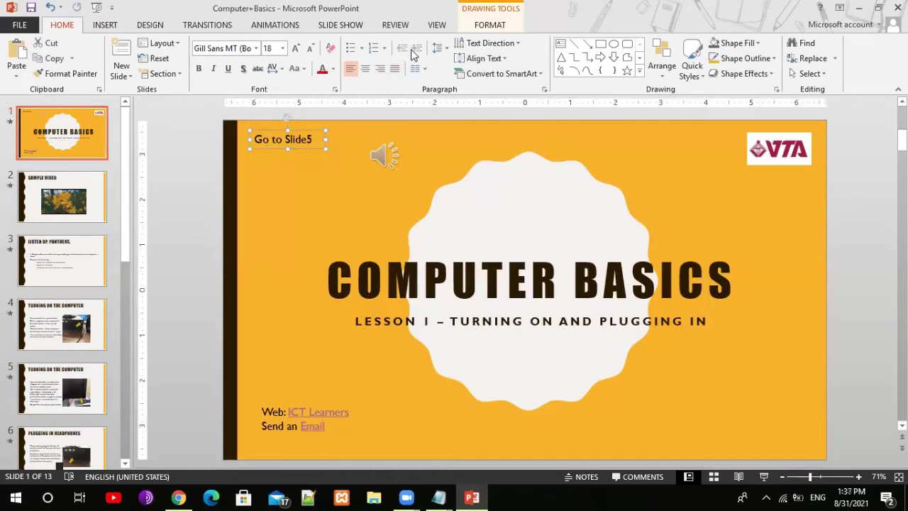
pyautogui.click(105, 25)
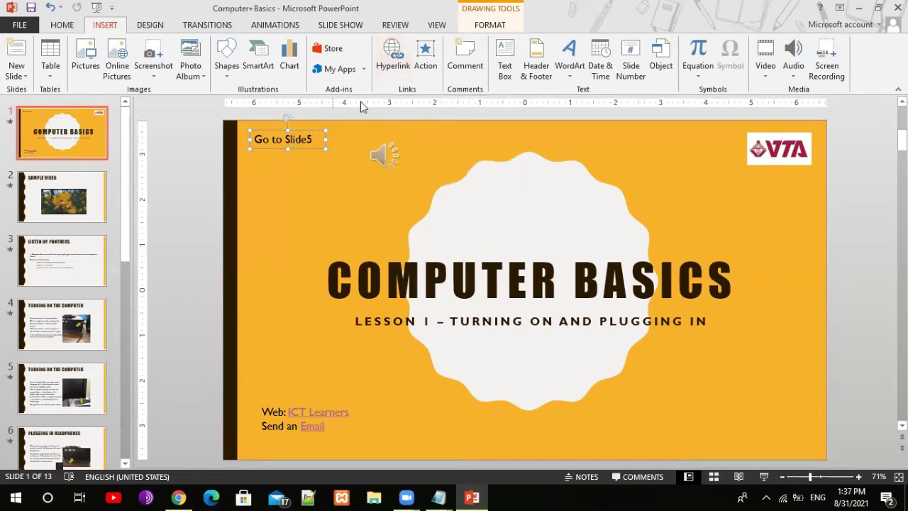
# - Hyperlink the Go to Slide5 label to slide 5, 'Turning on the Computer', in this document
pyautogui.click(395, 66)
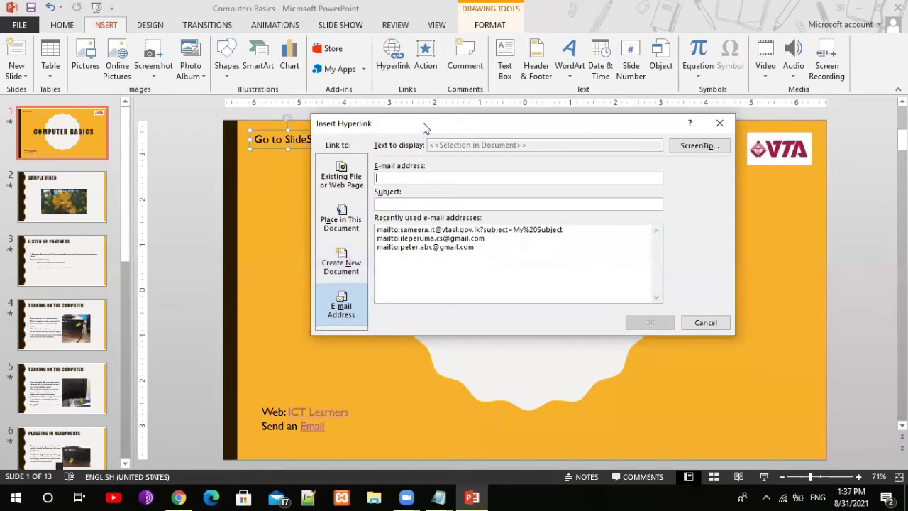
pyautogui.moveTo(420, 125); pyautogui.dragTo(462, 73)
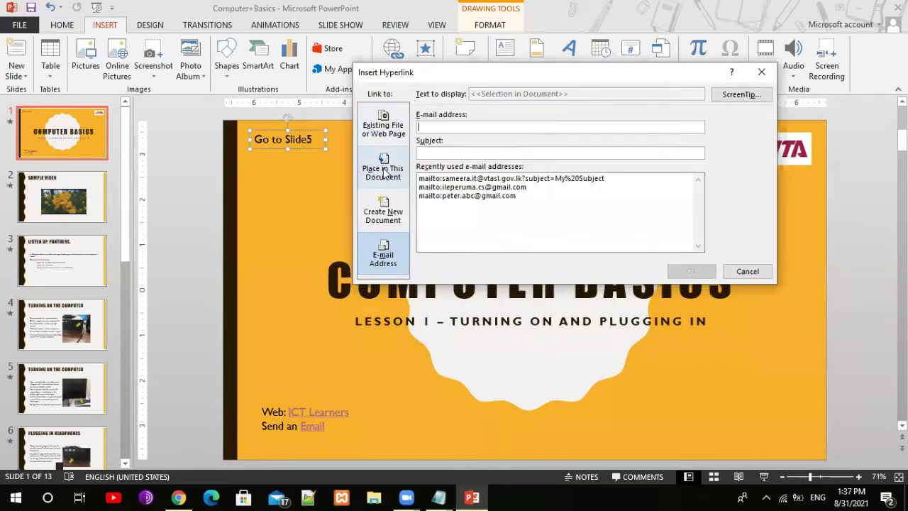
pyautogui.click(383, 171)
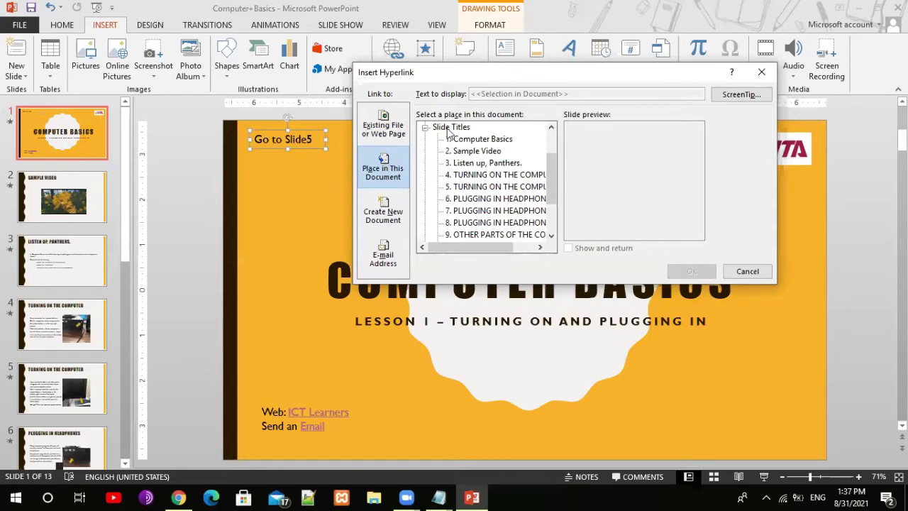
pyautogui.click(460, 187)
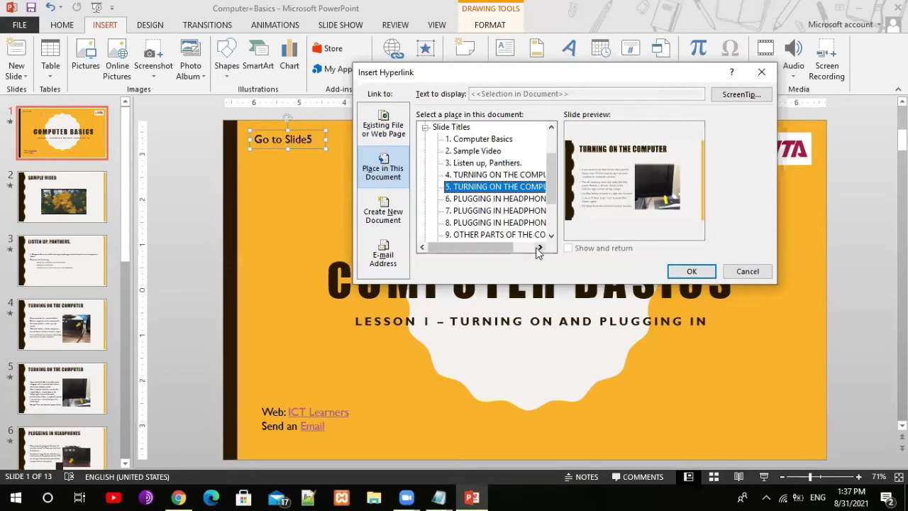
pyautogui.click(688, 271)
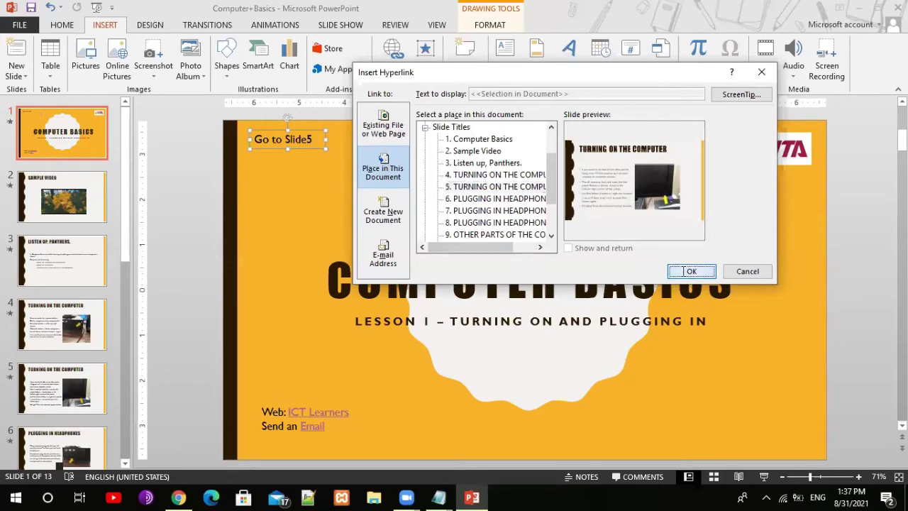
pyautogui.click(321, 207)
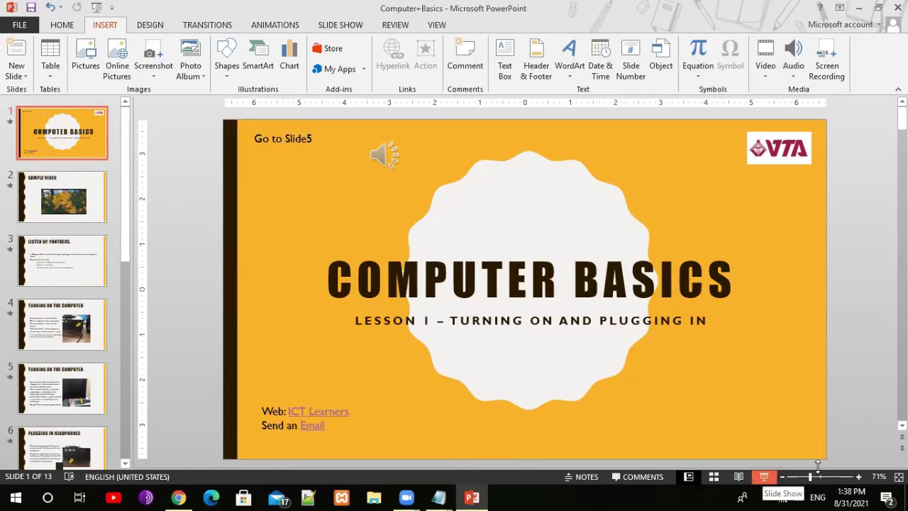
pyautogui.click(764, 477)
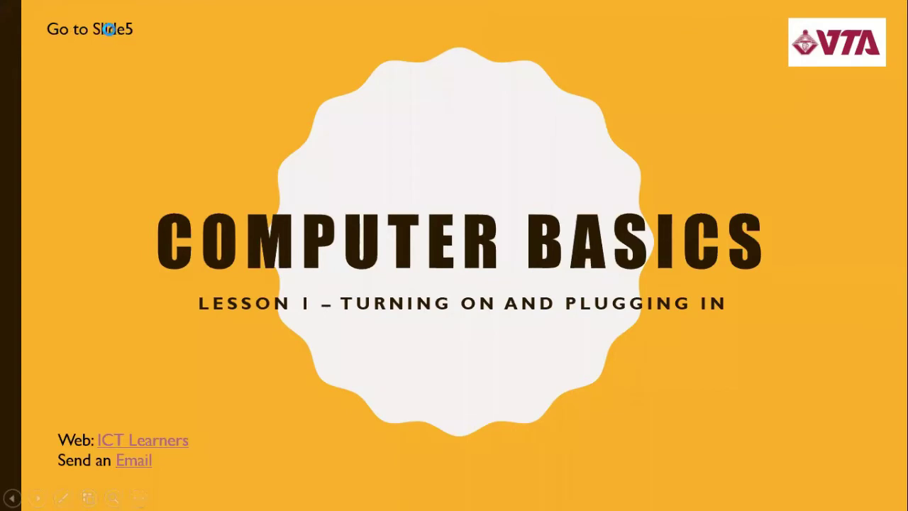
pyautogui.click(108, 30)
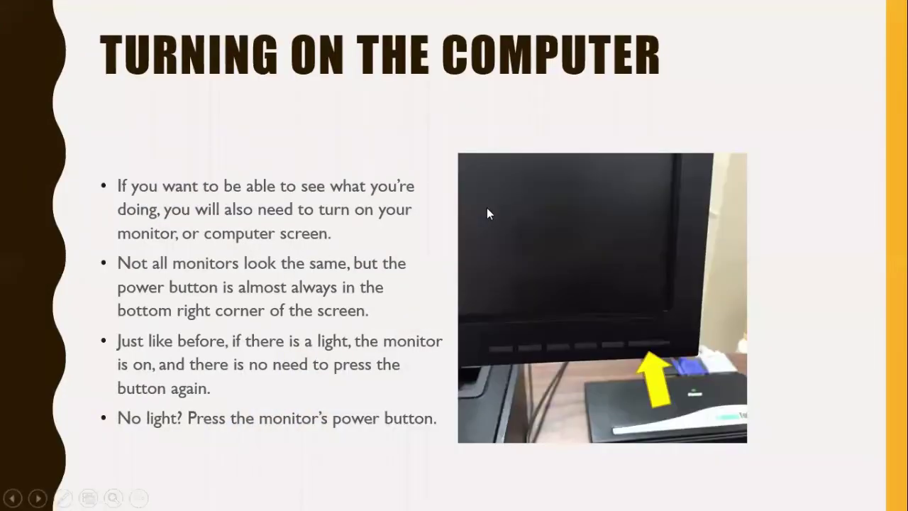
pyautogui.press('Escape')
pyautogui.click(97, 138)
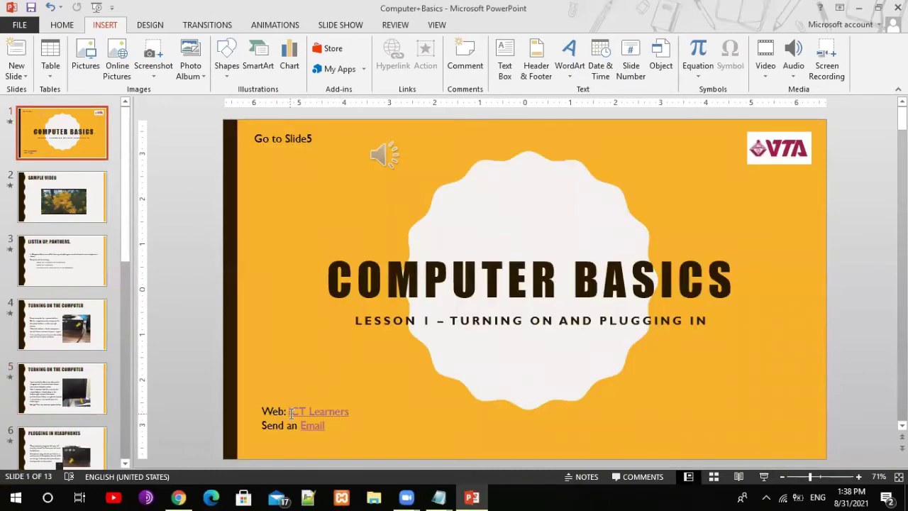
pyautogui.moveTo(291, 413); pyautogui.dragTo(350, 410)
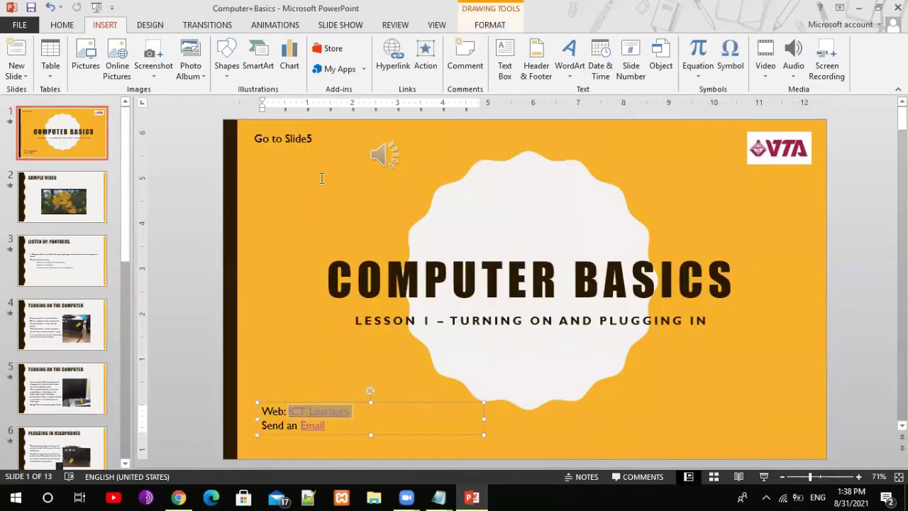
pyautogui.click(309, 140)
pyautogui.click(309, 150)
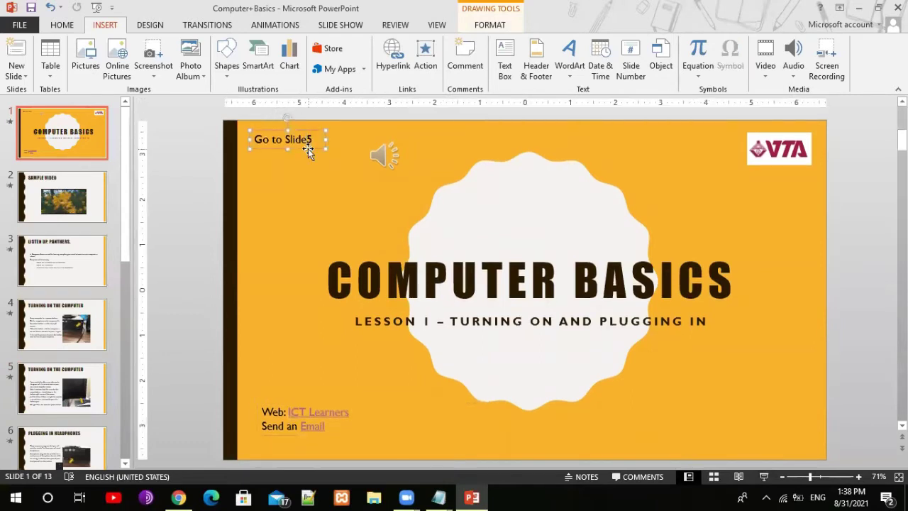
pyautogui.click(293, 197)
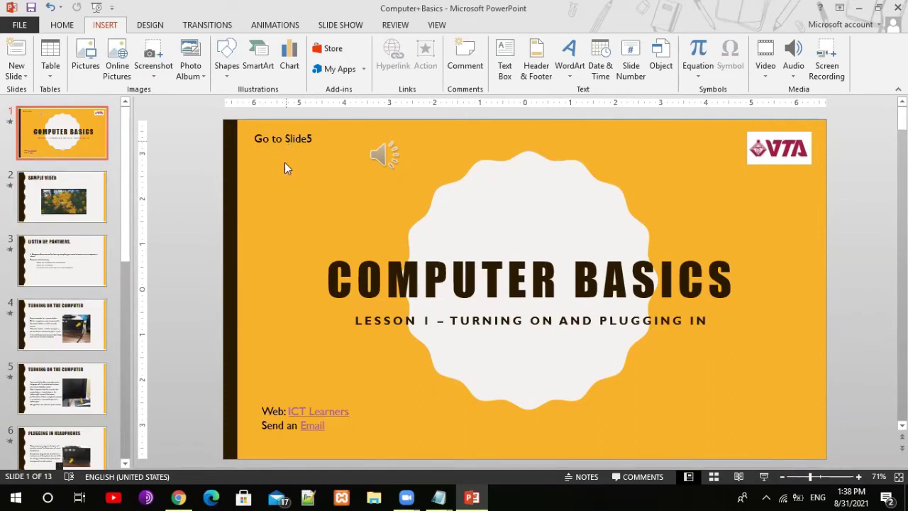
# - Add a second Go to Slide5 text box aligned under the first
pyautogui.click(504, 60)
pyautogui.moveTo(255, 148); pyautogui.dragTo(326, 171)
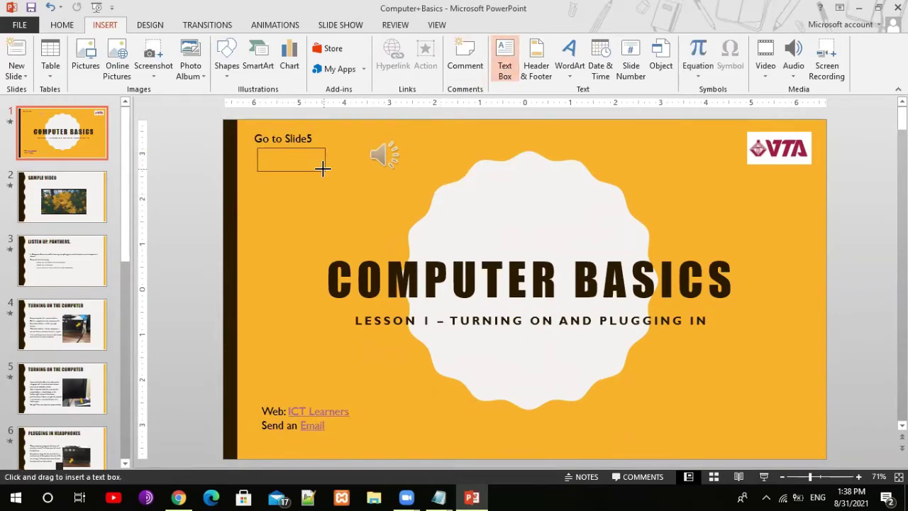
pyautogui.write('Go to Slide5')
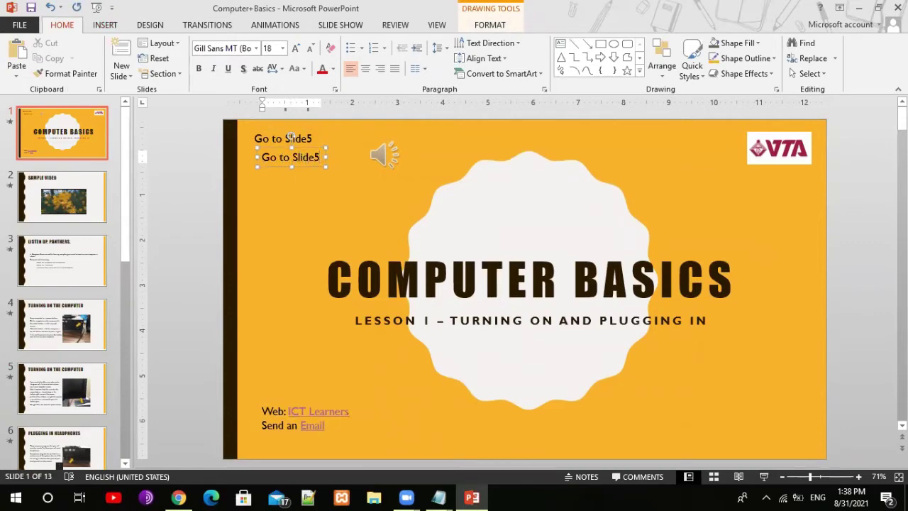
pyautogui.moveTo(309, 165); pyautogui.dragTo(301, 166)
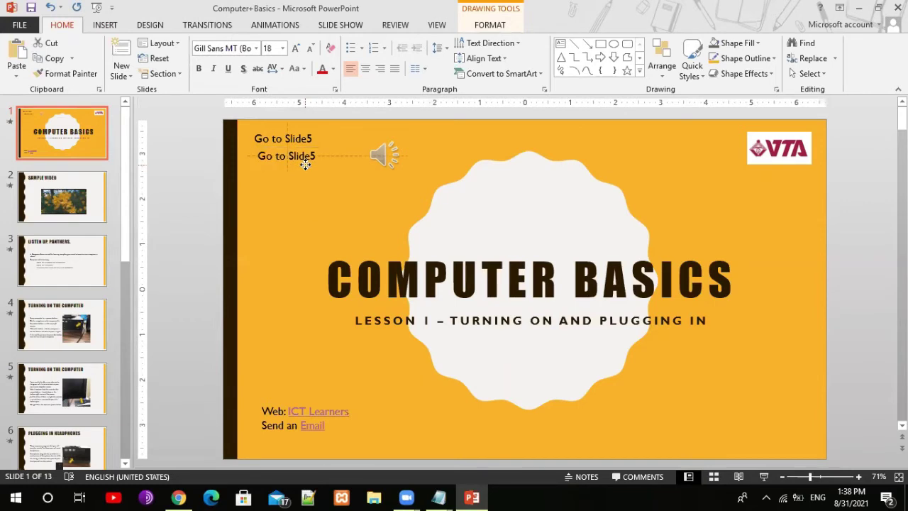
# - Hyperlink the second label's text to slide 5, 'Turning on the Computer'
pyautogui.click(279, 156)
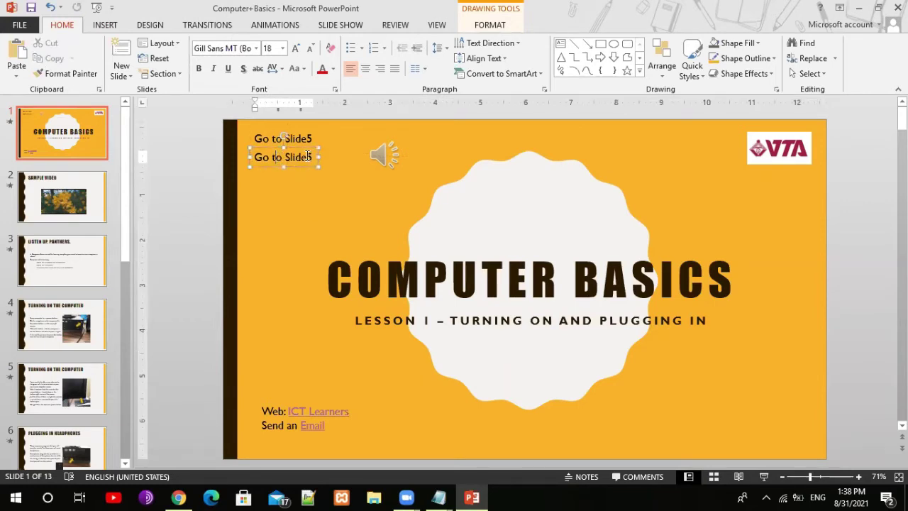
pyautogui.moveTo(313, 156); pyautogui.dragTo(255, 157)
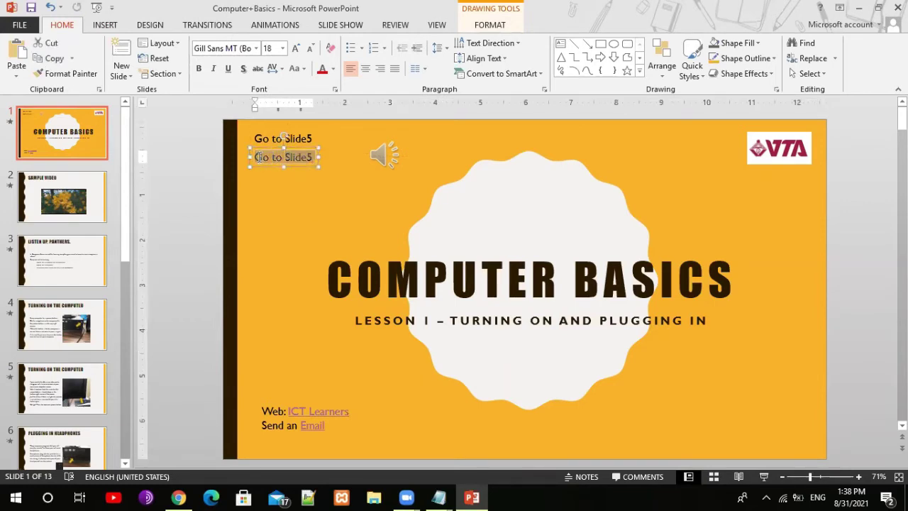
pyautogui.click(105, 25)
pyautogui.click(395, 65)
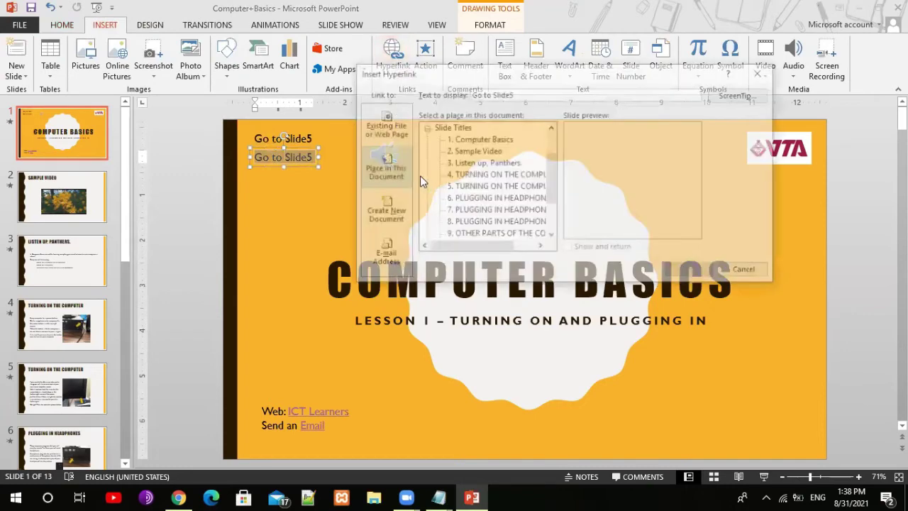
pyautogui.click(485, 186)
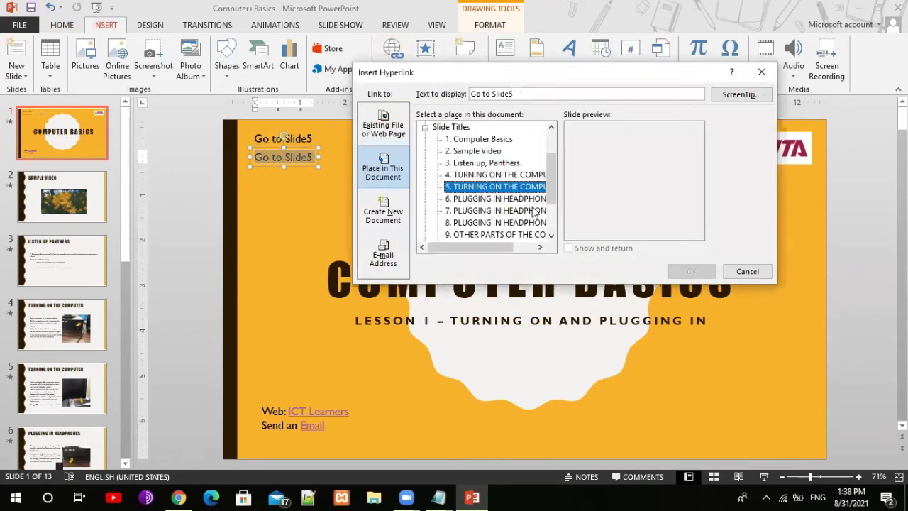
pyautogui.click(699, 272)
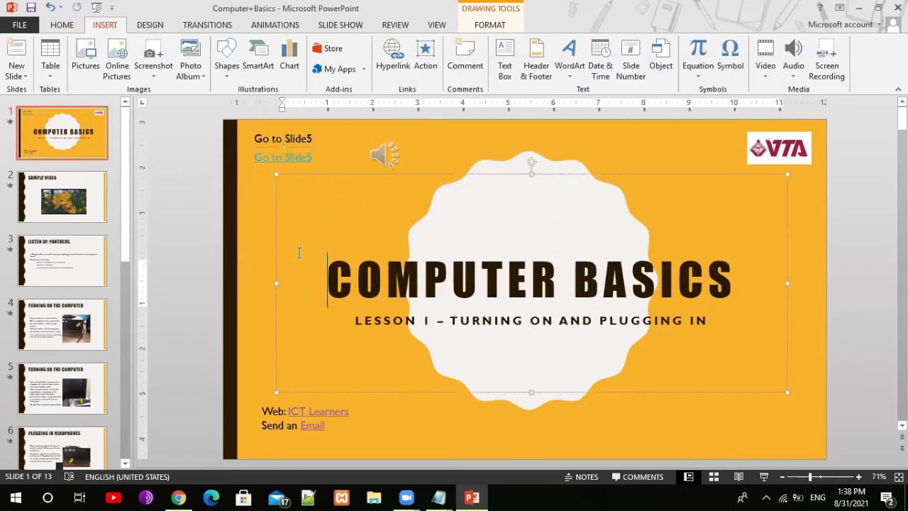
pyautogui.click(260, 198)
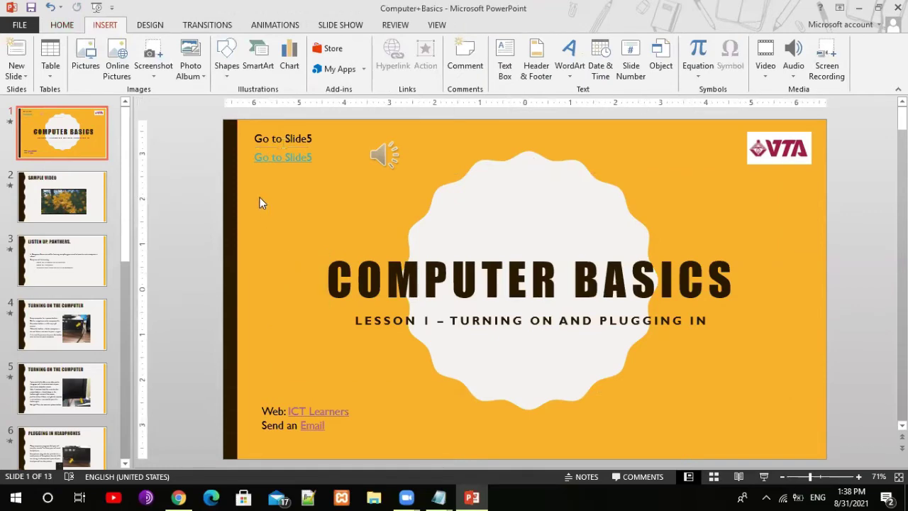
pyautogui.click(279, 146)
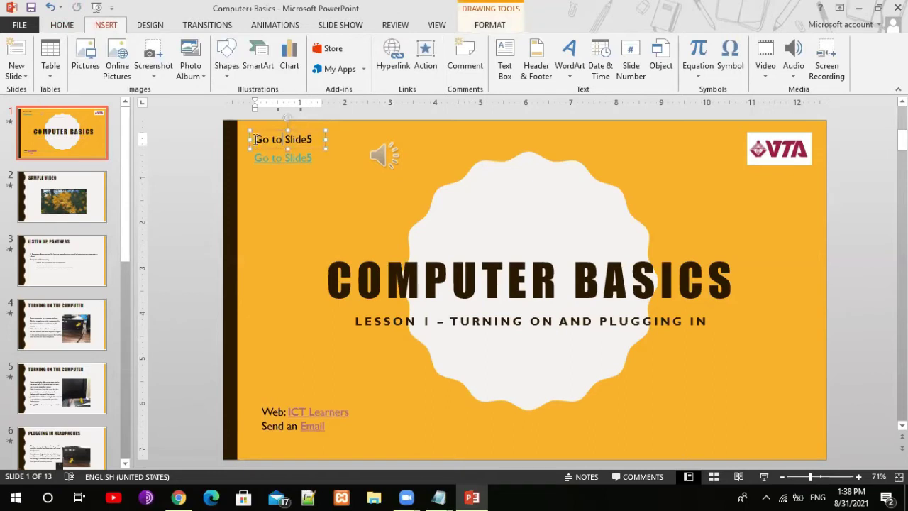
pyautogui.moveTo(257, 138); pyautogui.dragTo(309, 140)
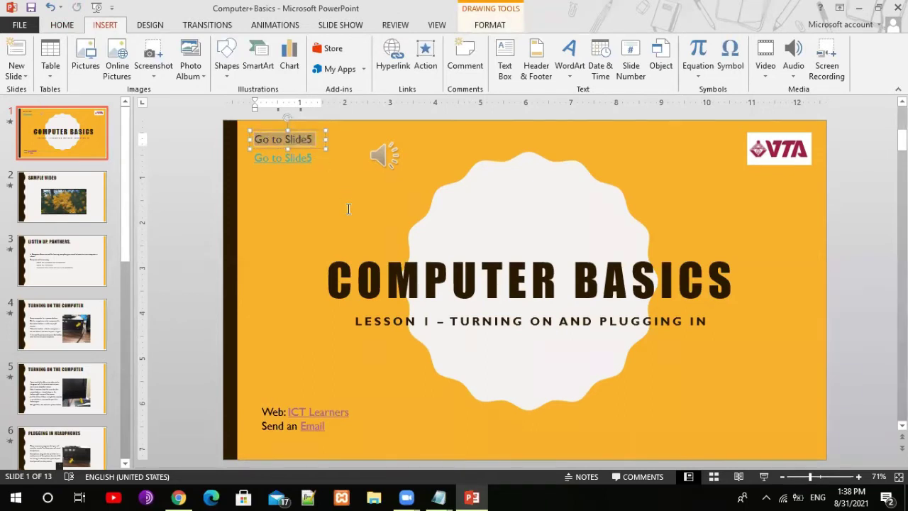
# - Widen the top Go to Slide5 box and give it a green fill
pyautogui.click(318, 147)
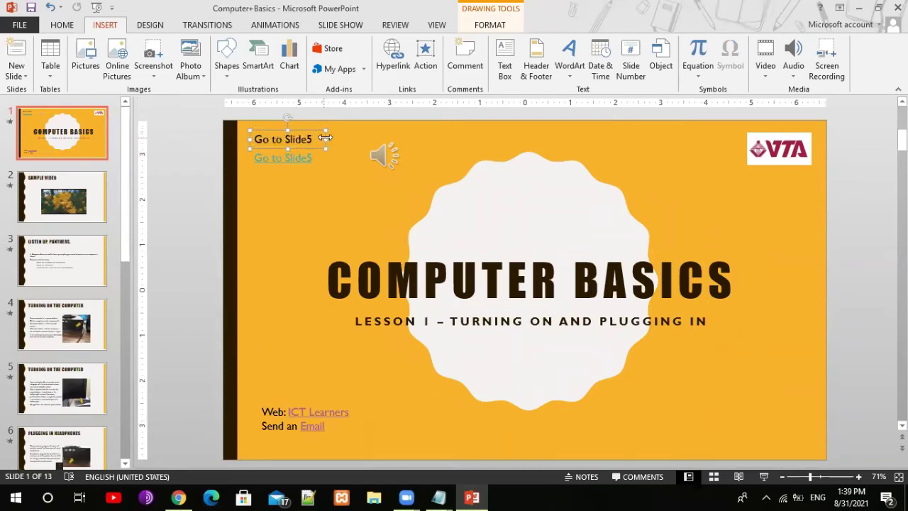
pyautogui.moveTo(327, 139); pyautogui.dragTo(363, 139)
pyautogui.click(465, 27)
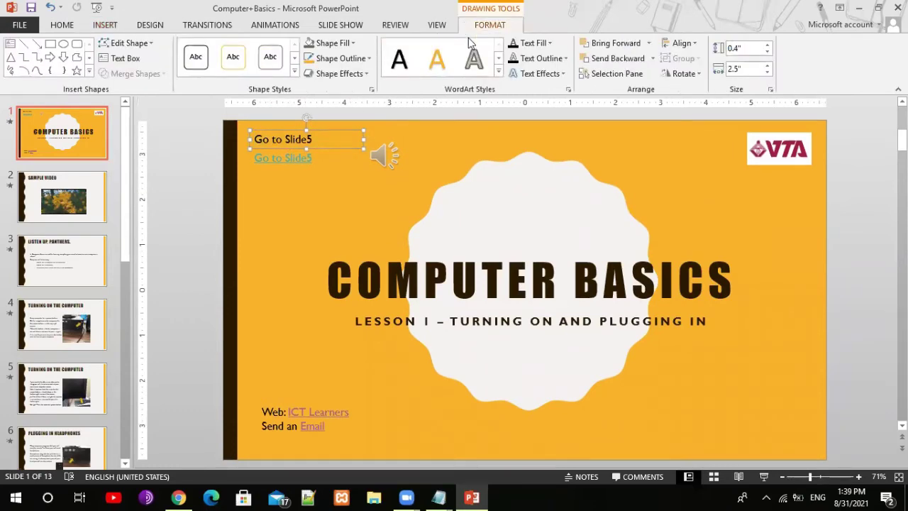
pyautogui.click(369, 59)
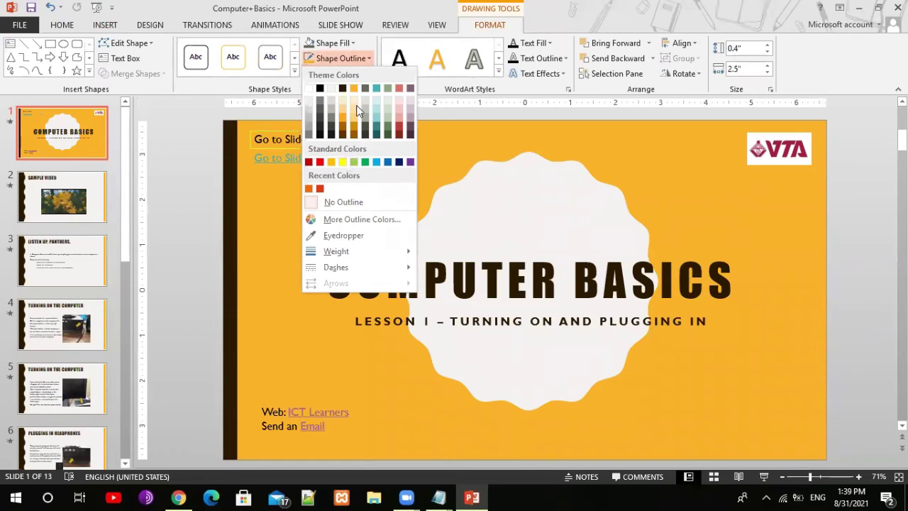
pyautogui.click(351, 44)
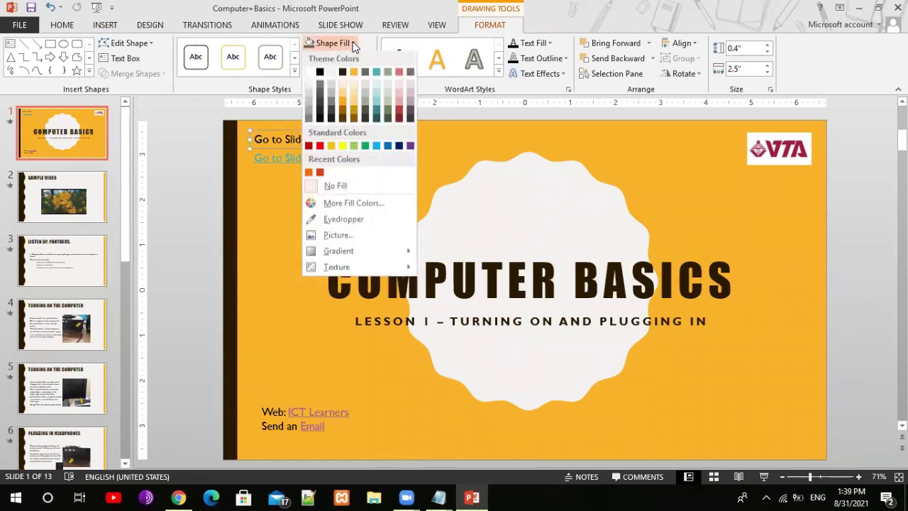
pyautogui.click(364, 146)
pyautogui.click(308, 188)
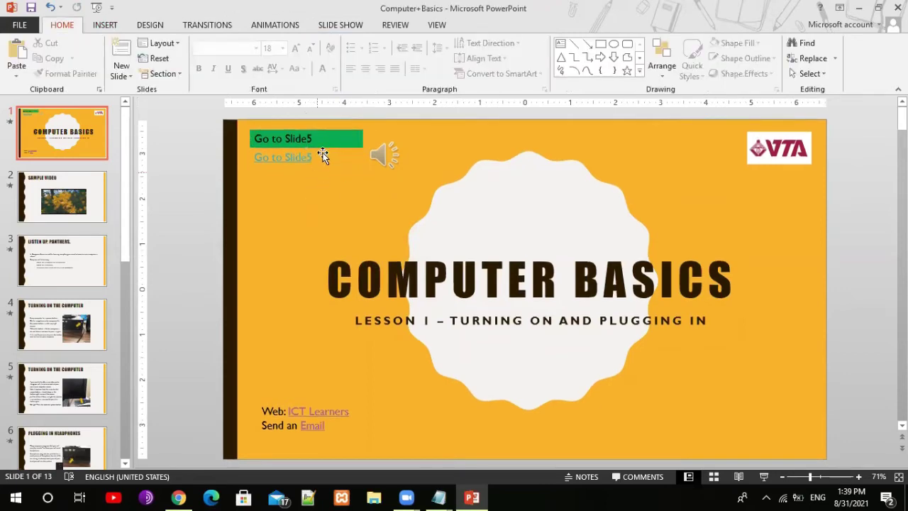
pyautogui.click(323, 144)
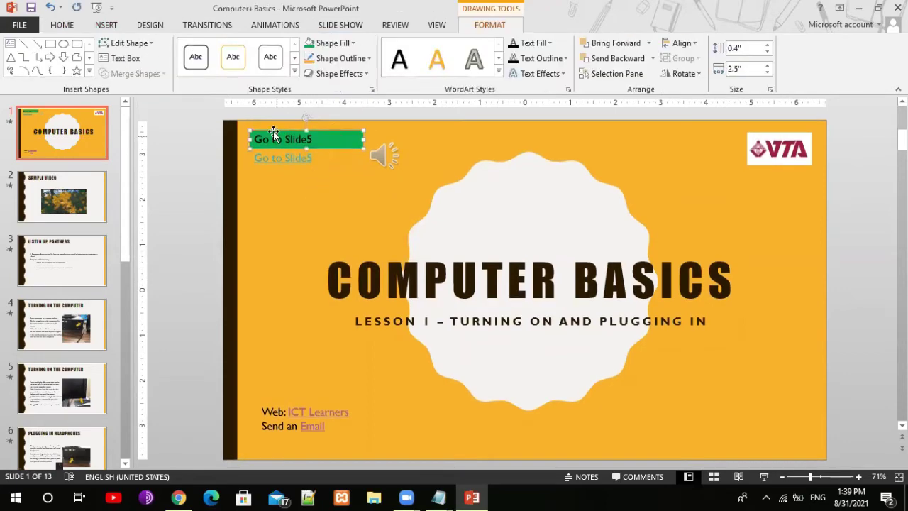
# - Widen the lower Go to Slide5 box to 2.5", fill it yellow, and start the slide show
pyautogui.click(294, 165)
pyautogui.click(291, 164)
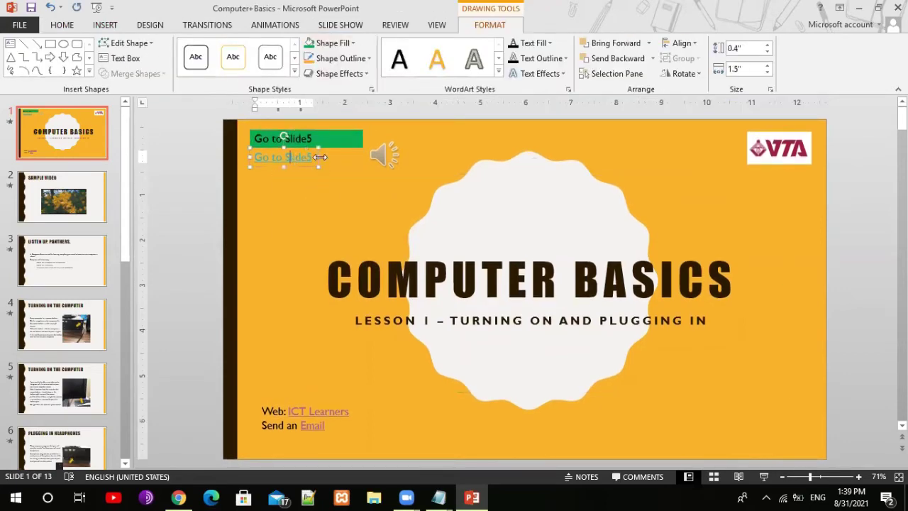
pyautogui.moveTo(321, 157); pyautogui.dragTo(364, 157)
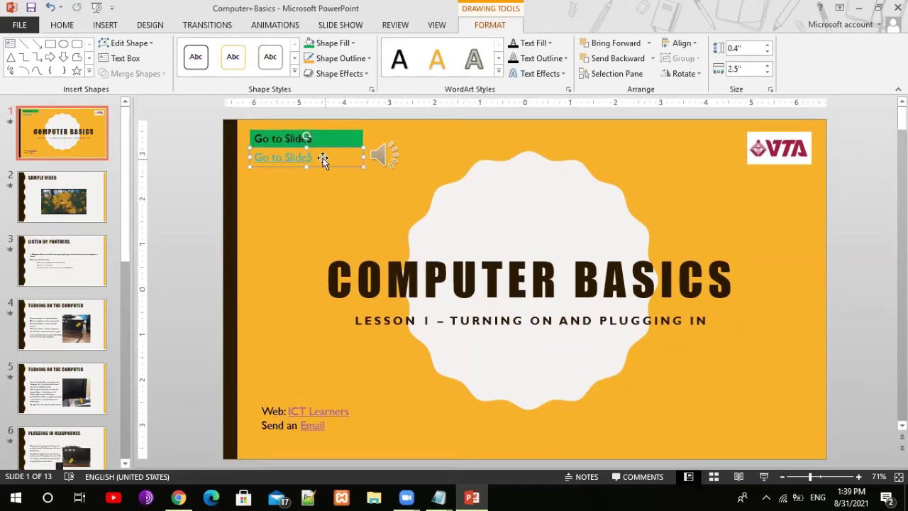
pyautogui.moveTo(311, 154); pyautogui.dragTo(254, 157)
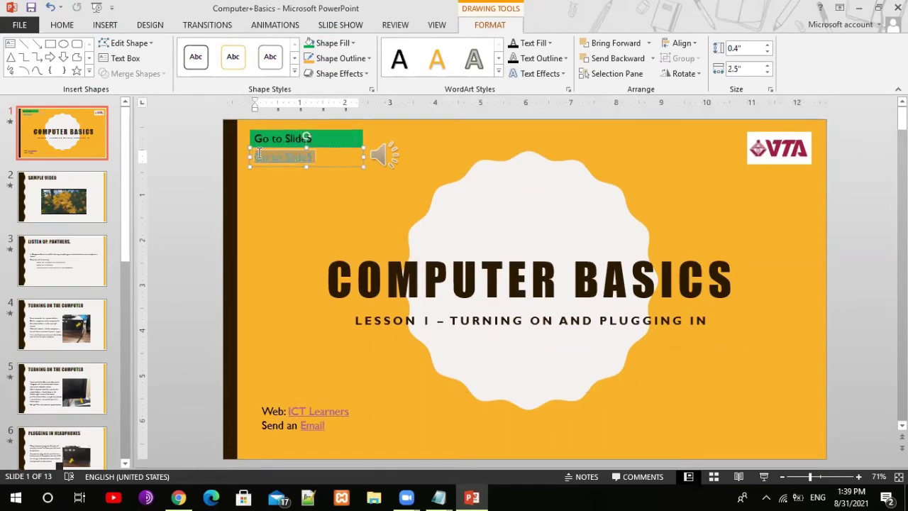
pyautogui.moveTo(322, 165); pyautogui.dragTo(322, 168)
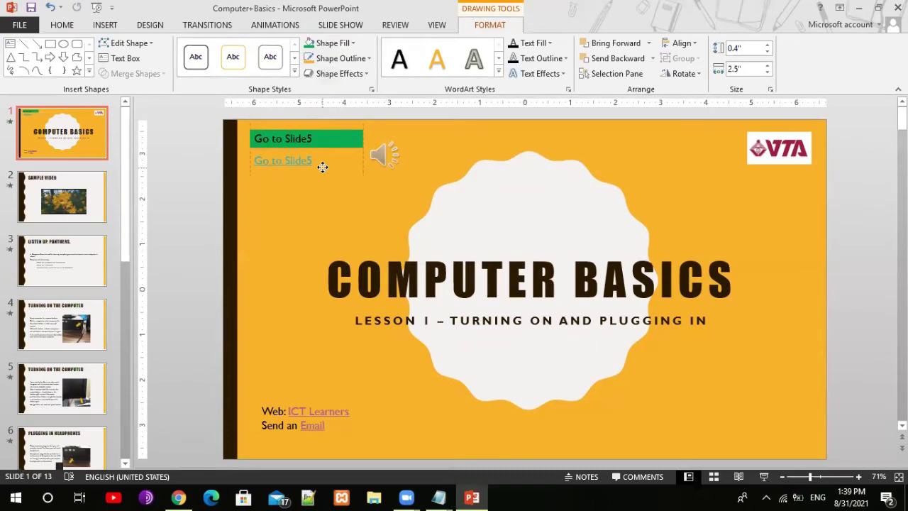
pyautogui.click(309, 44)
pyautogui.click(296, 207)
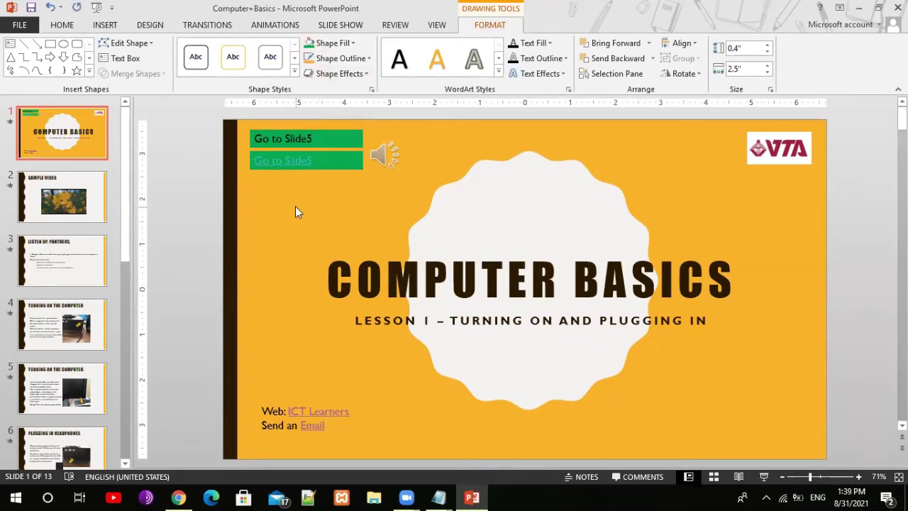
pyautogui.click(321, 167)
pyautogui.click(351, 44)
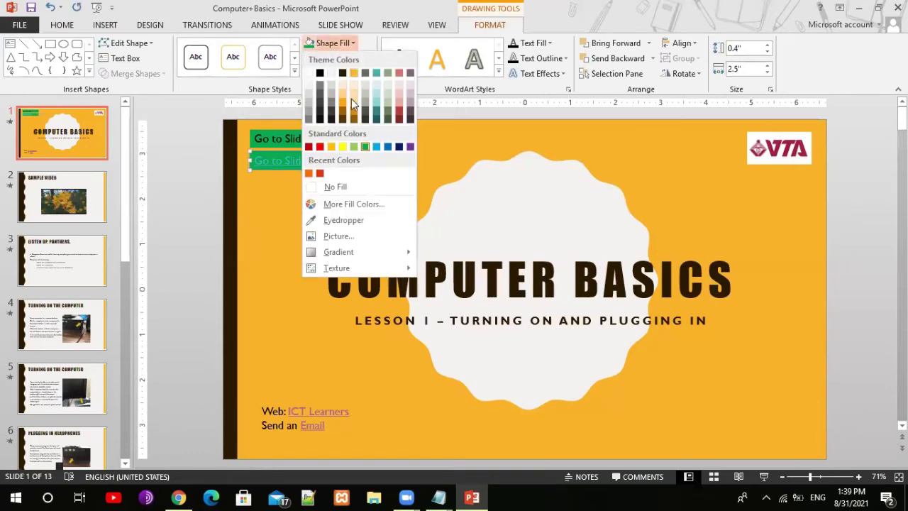
pyautogui.click(336, 146)
pyautogui.click(299, 210)
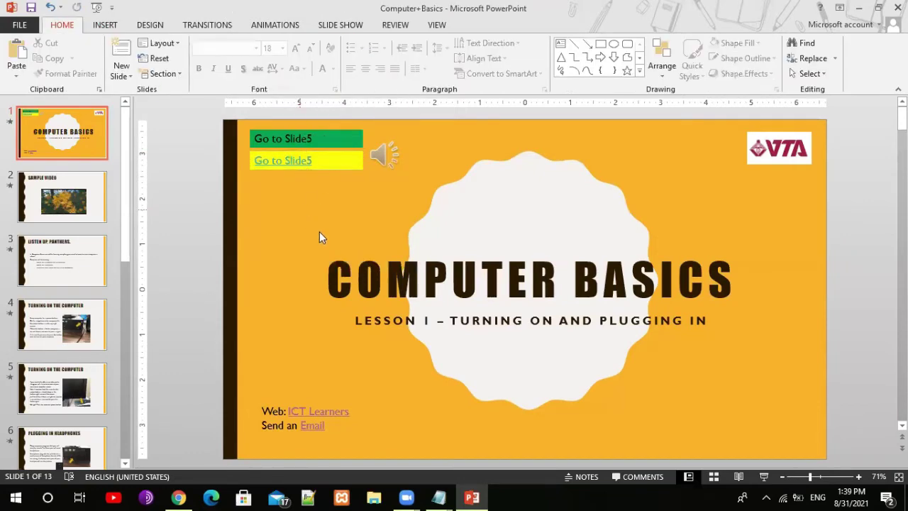
pyautogui.click(764, 476)
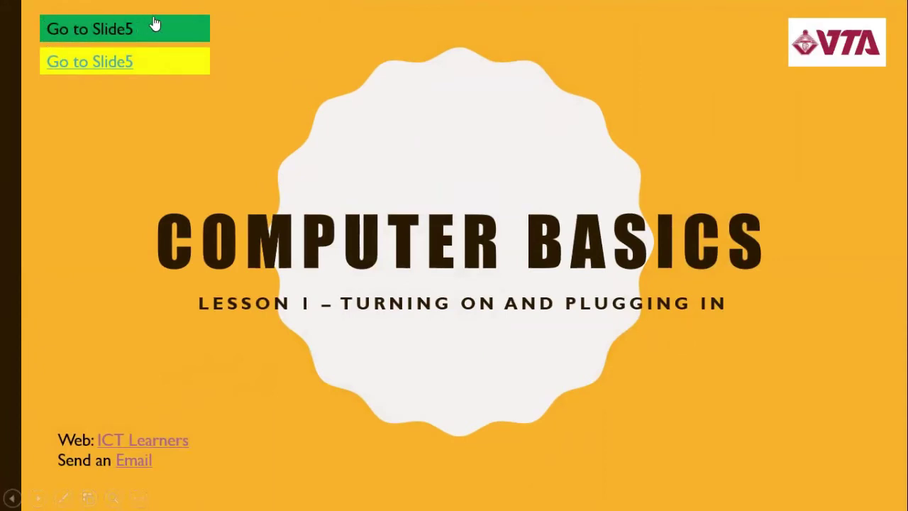
pyautogui.click(203, 34)
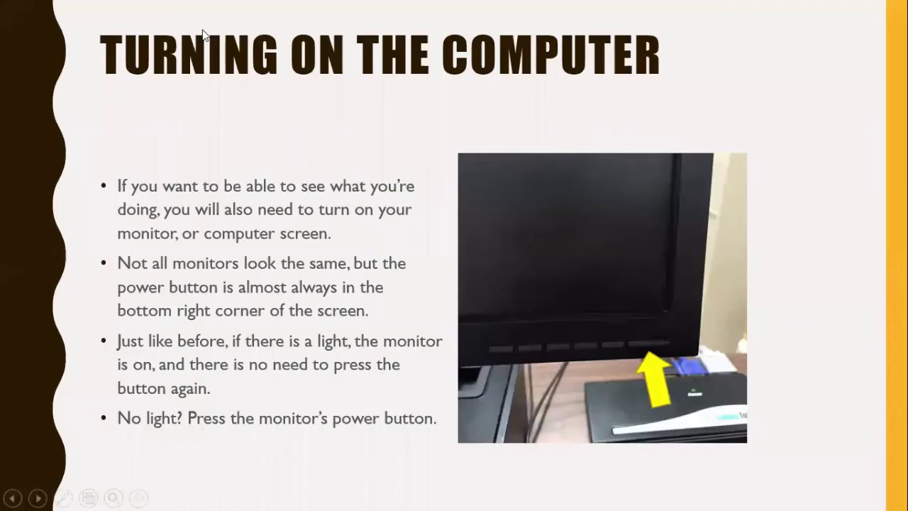
pyautogui.click(102, 144)
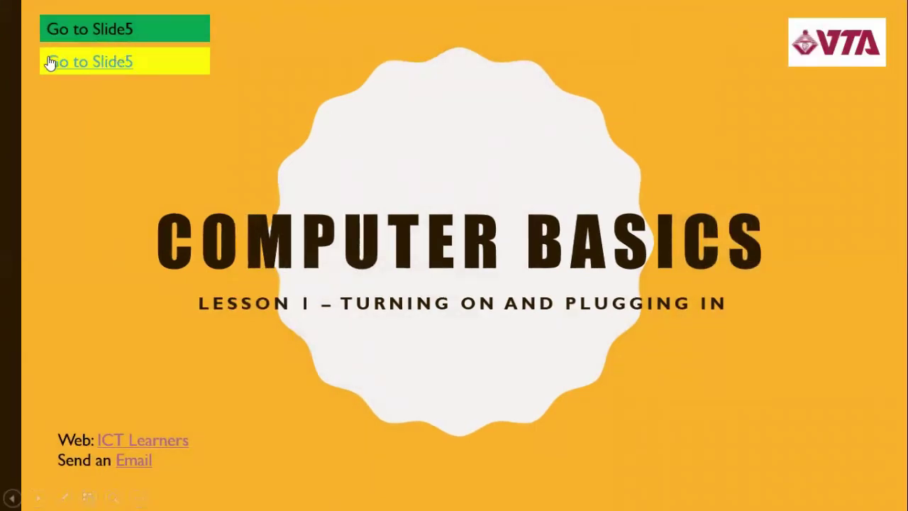
pyautogui.click(178, 68)
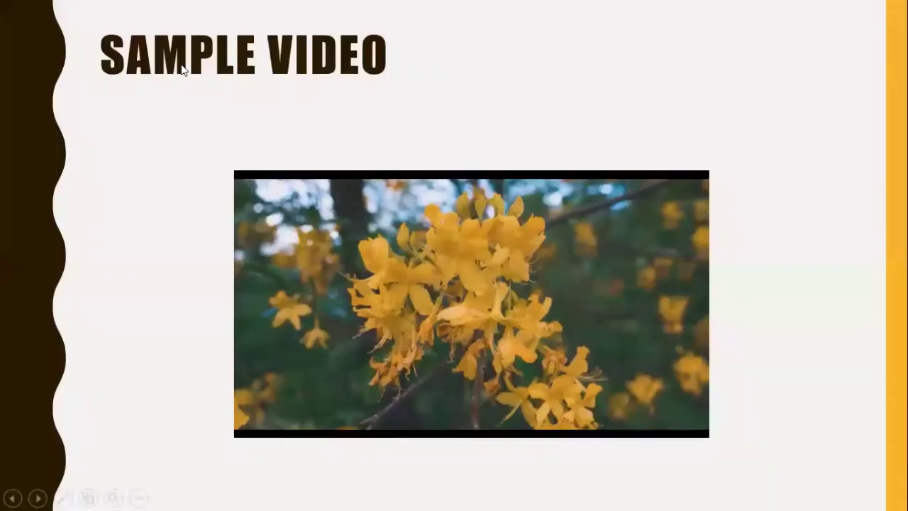
pyautogui.press('Left')
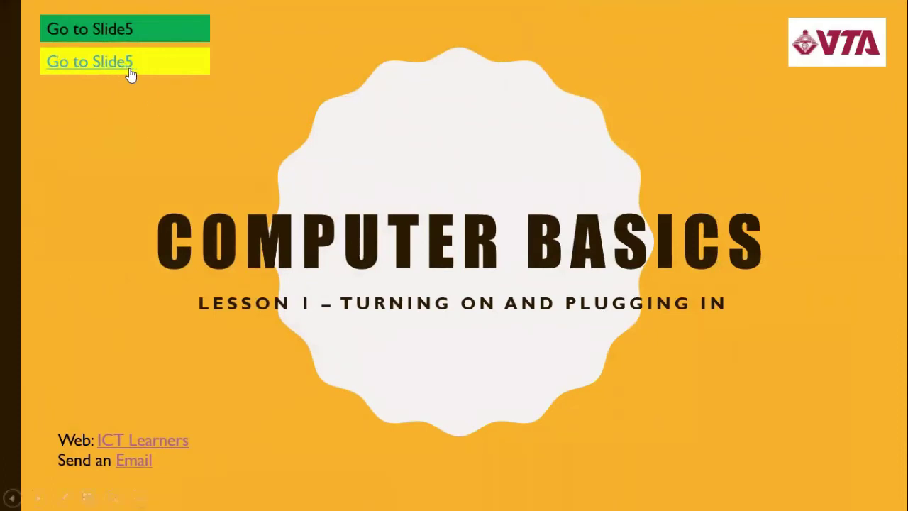
# - End the slide show and delete the green and yellow Go to Slide5 boxes from slide 1
pyautogui.press('Escape')
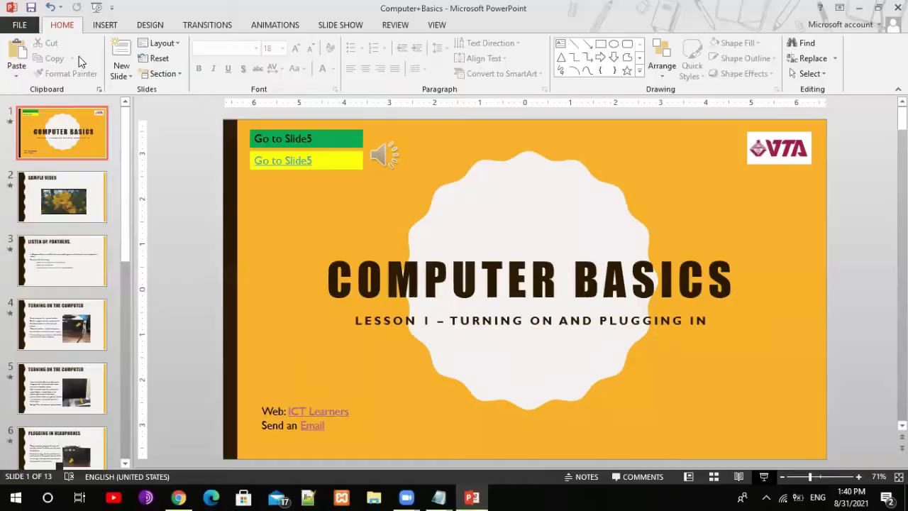
pyautogui.click(312, 145)
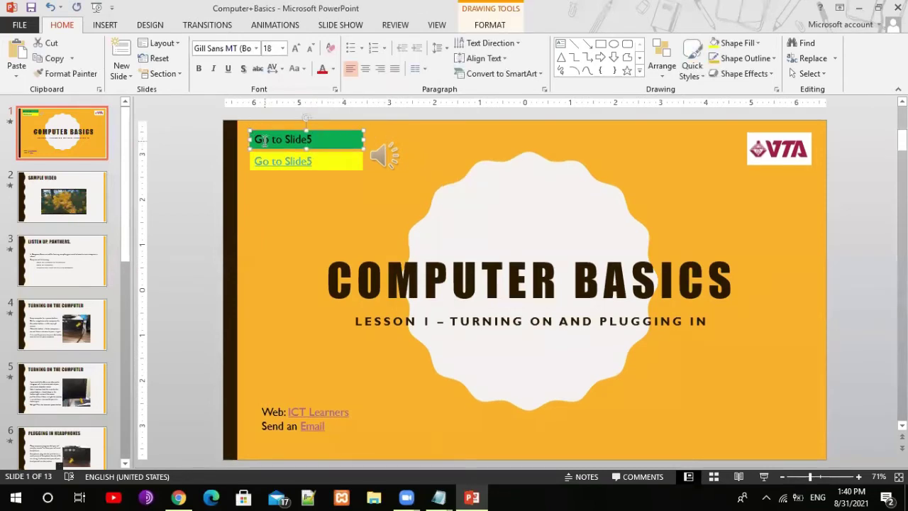
pyautogui.moveTo(255, 140); pyautogui.dragTo(309, 135)
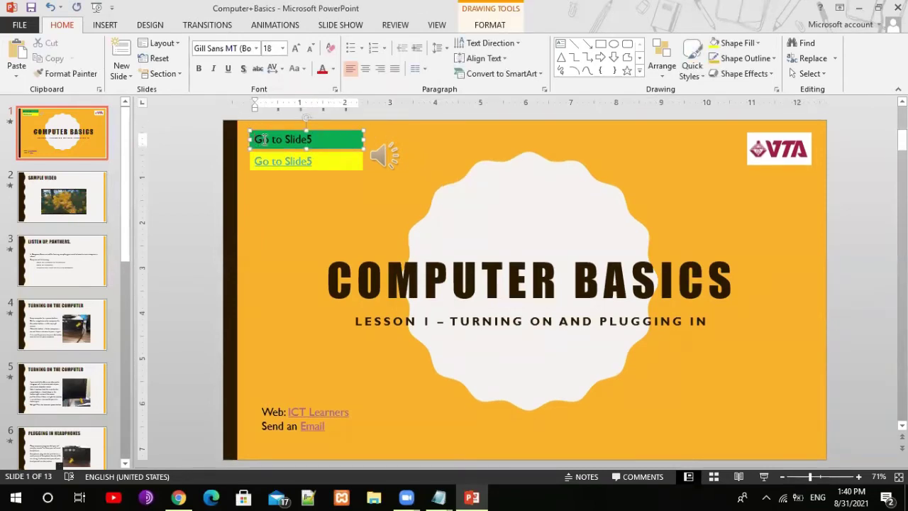
pyautogui.click(285, 186)
pyautogui.click(258, 165)
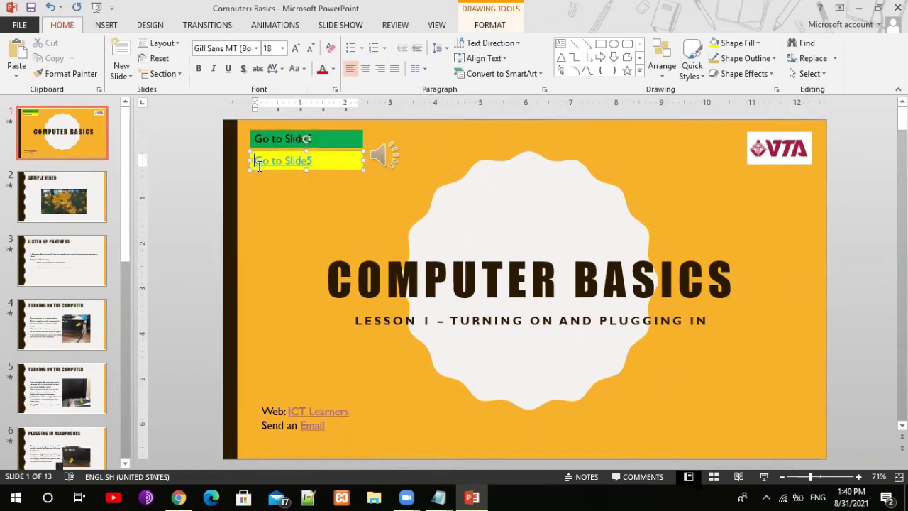
pyautogui.press('Escape')
pyautogui.press('Delete')
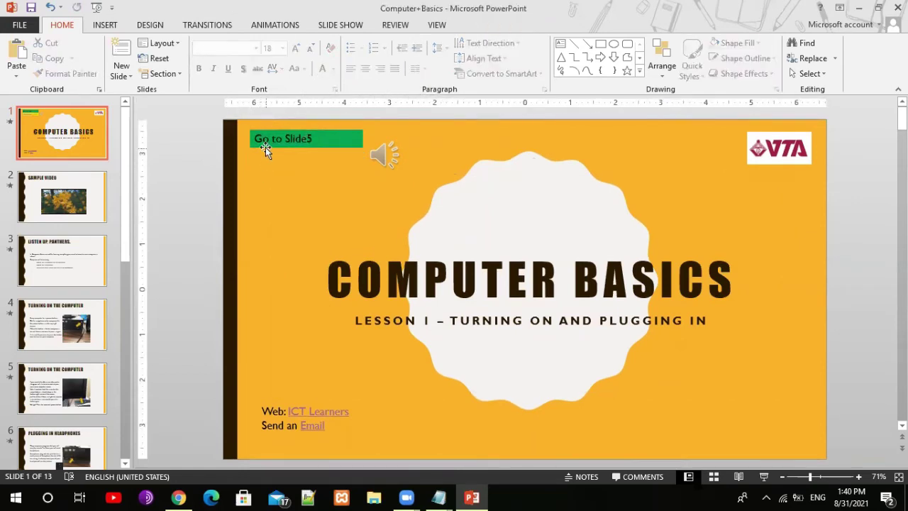
pyautogui.press('Delete')
pyautogui.click(79, 149)
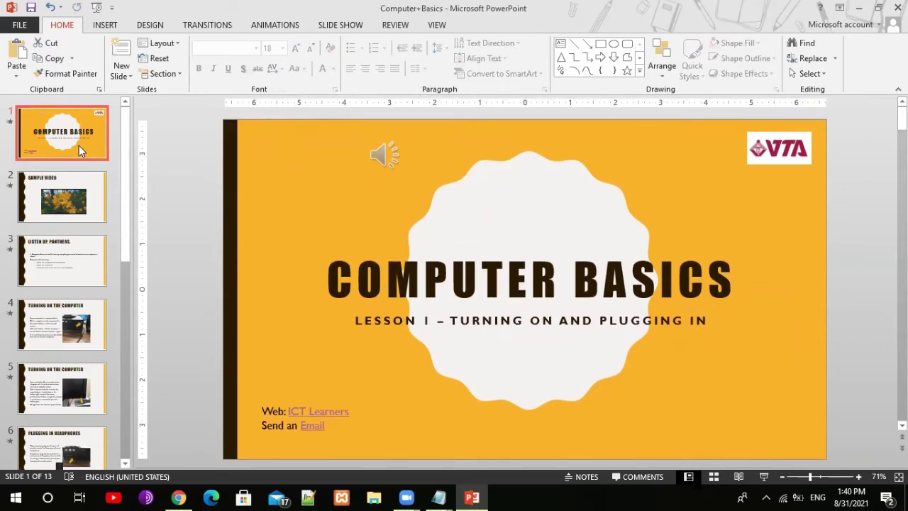
pyautogui.click(107, 27)
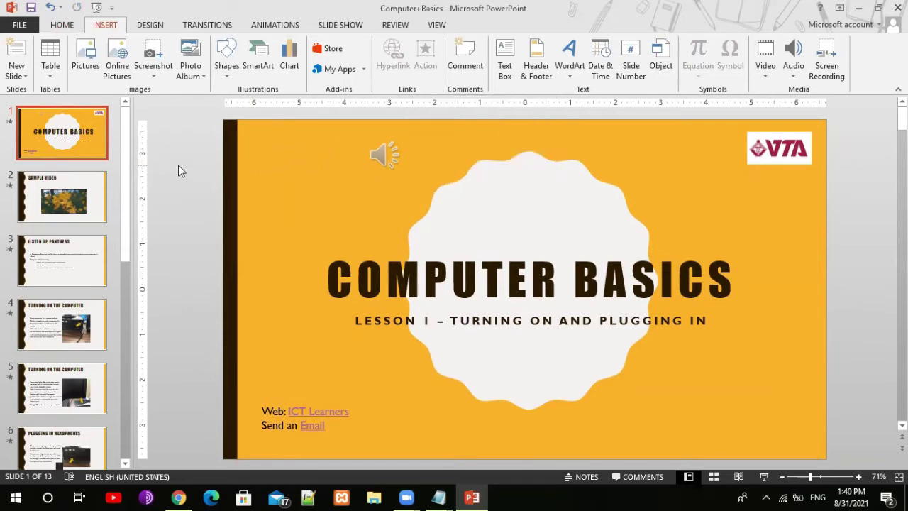
# - Return to the Computer Basics title slide and open the Shapes gallery
pyautogui.click(40, 181)
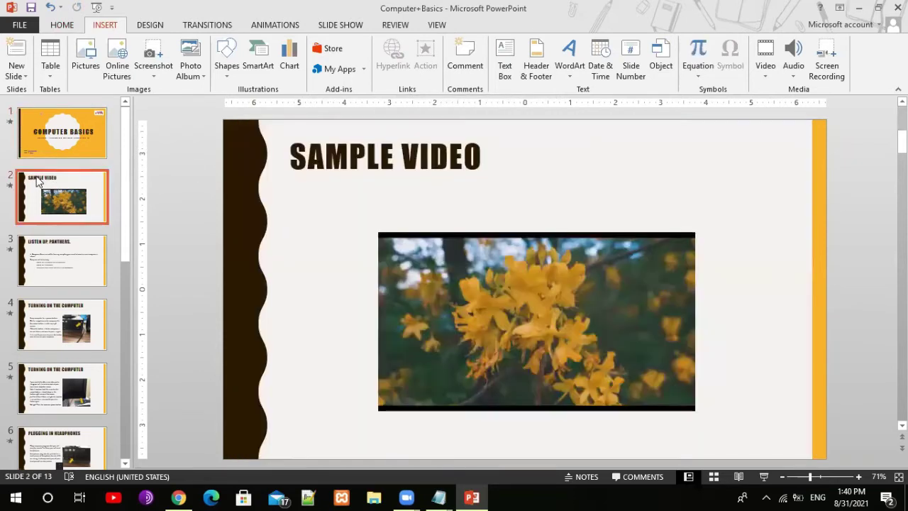
pyautogui.click(42, 138)
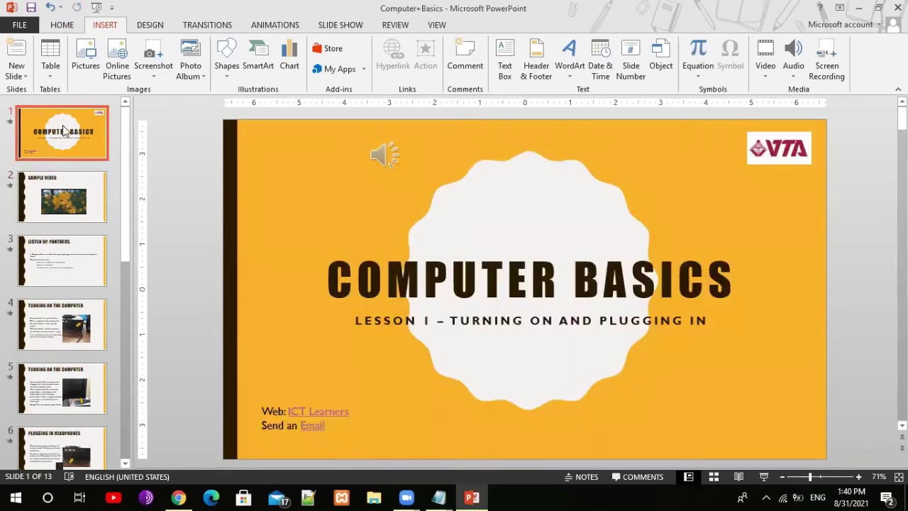
pyautogui.click(231, 78)
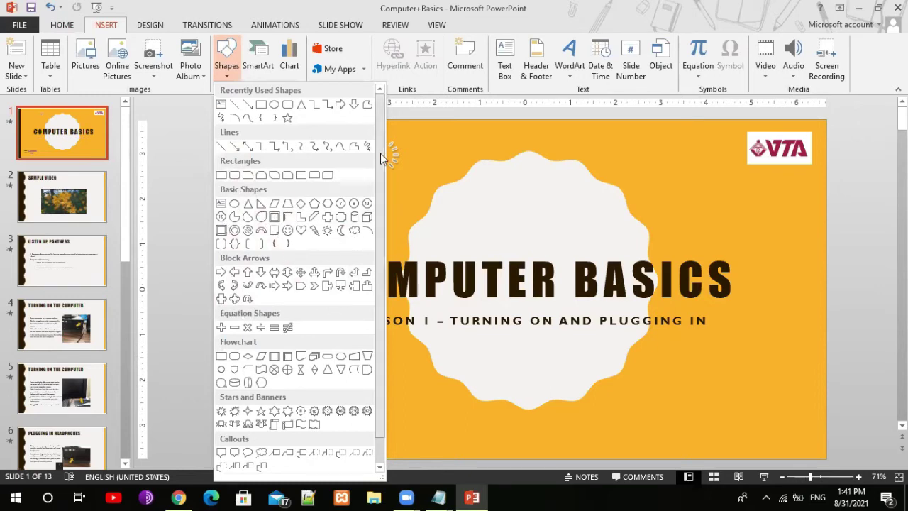
# - Scroll the Shapes gallery down to Action Buttons and pick Action Button: End
pyautogui.scroll(-1, 381, 157)
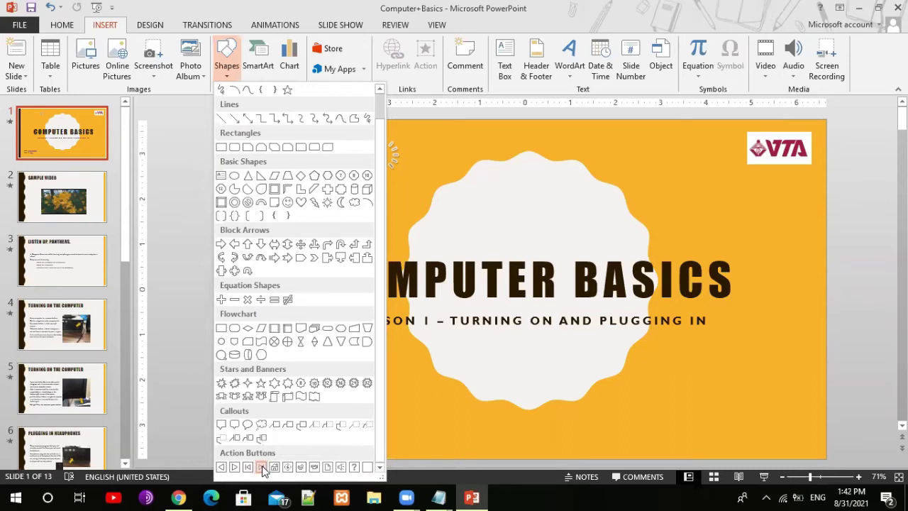
pyautogui.click(262, 467)
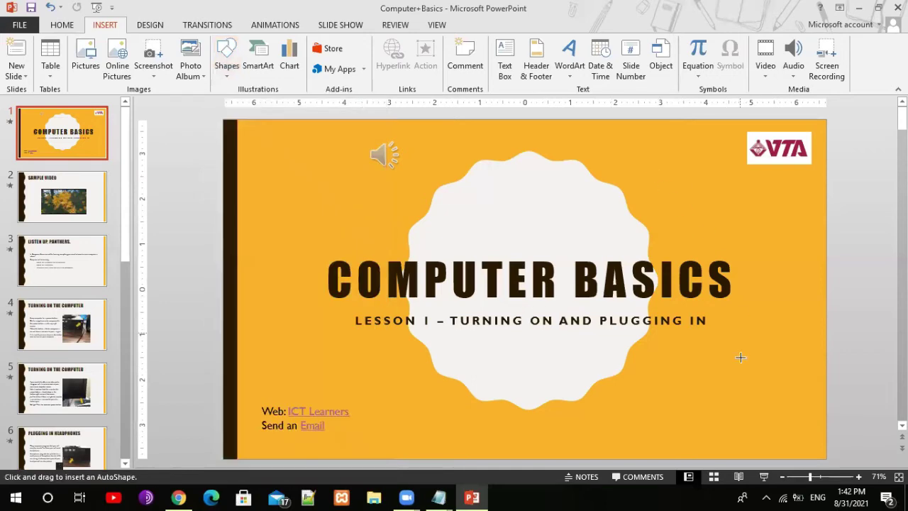
# - Draw the End action button at the slide's bottom right, hyperlinked to the Last Slide
pyautogui.moveTo(725, 394); pyautogui.dragTo(777, 429)
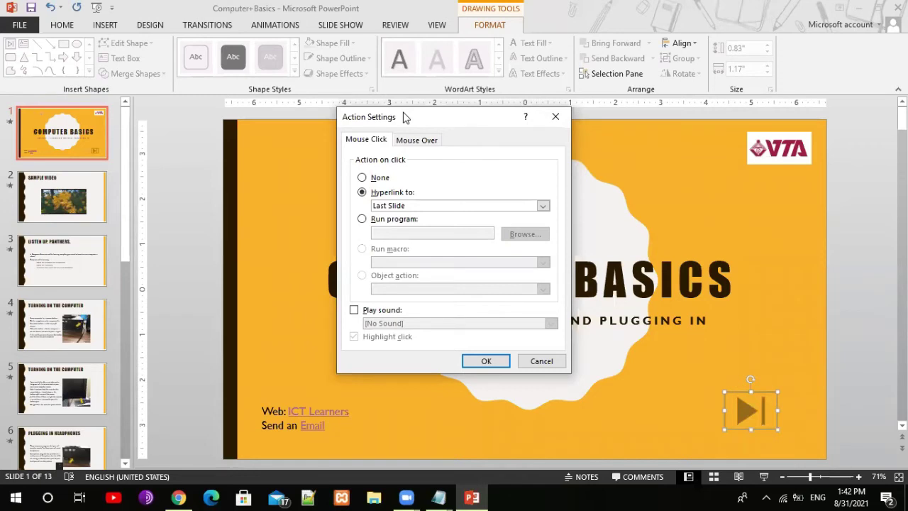
pyautogui.moveTo(405, 117); pyautogui.dragTo(414, 103)
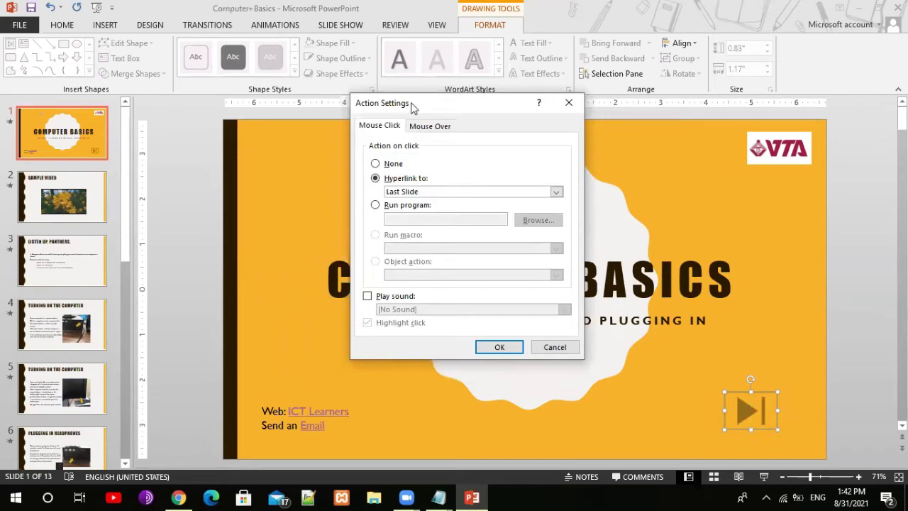
pyautogui.moveTo(411, 102); pyautogui.dragTo(433, 109)
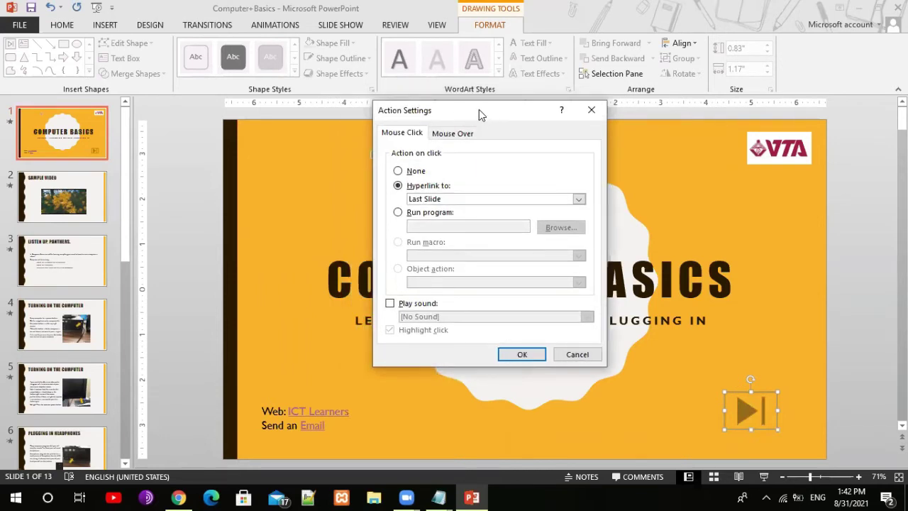
pyautogui.moveTo(479, 109); pyautogui.dragTo(458, 104)
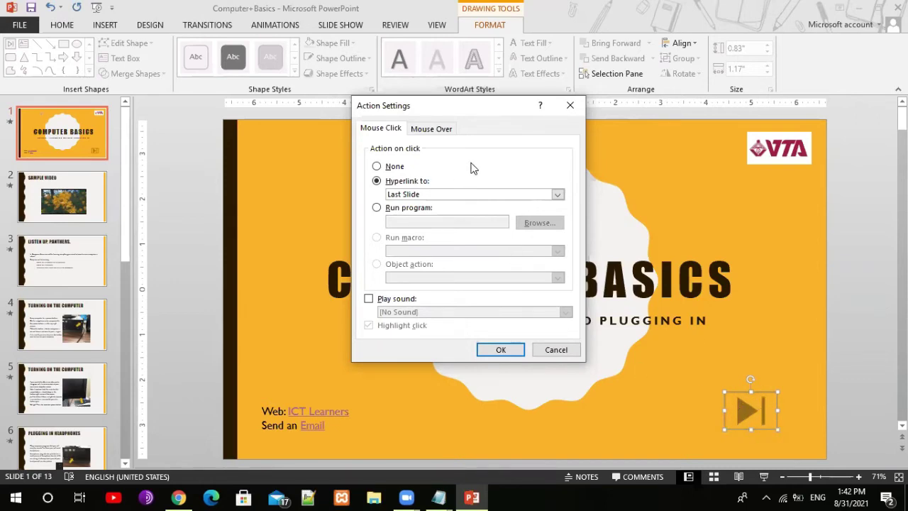
pyautogui.moveTo(454, 106); pyautogui.dragTo(444, 96)
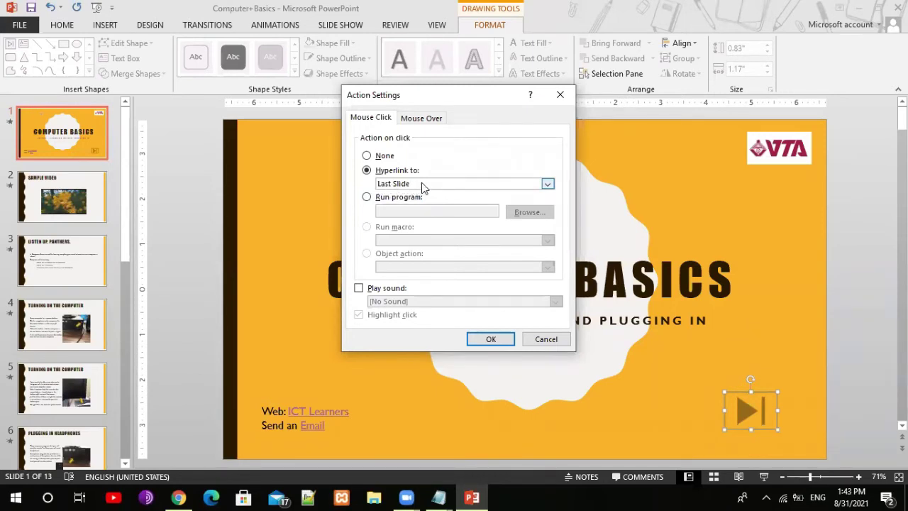
pyautogui.click(492, 339)
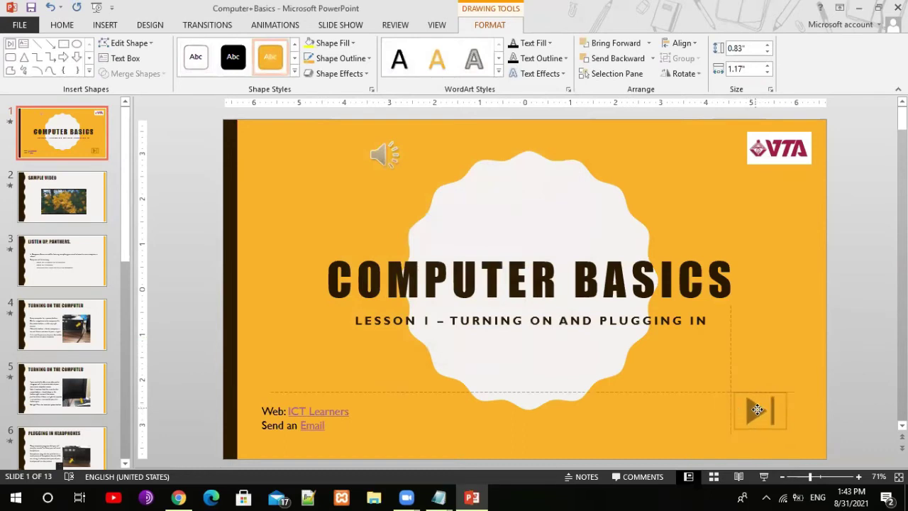
# - Nudge the End button into the bottom-right corner and fill it dark brown
pyautogui.moveTo(747, 409); pyautogui.dragTo(802, 440)
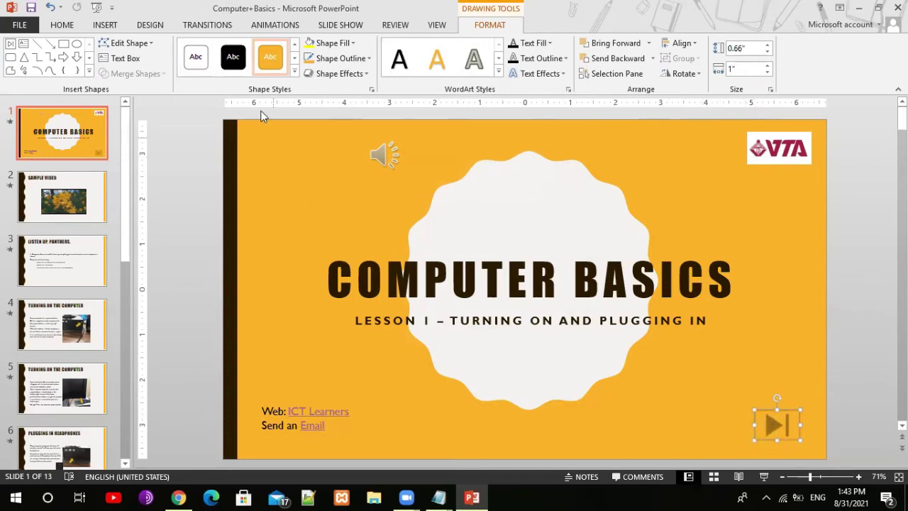
pyautogui.click(352, 43)
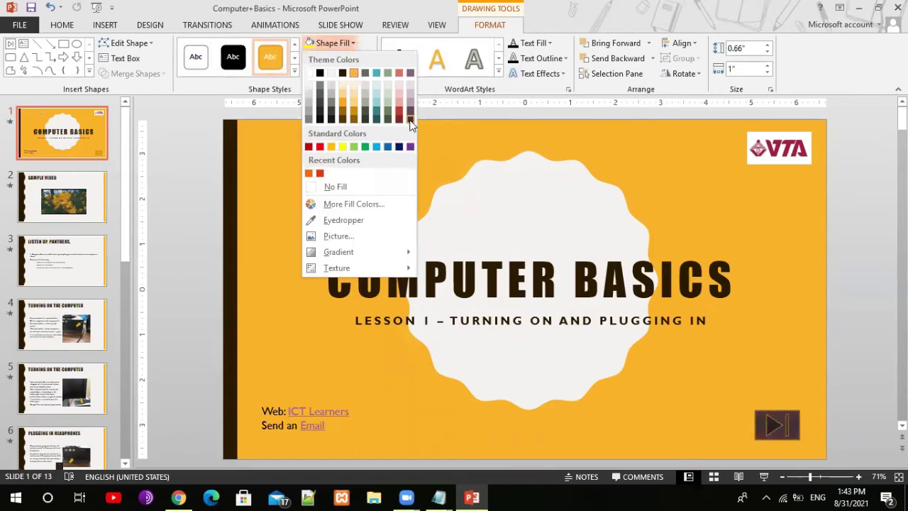
pyautogui.click(332, 118)
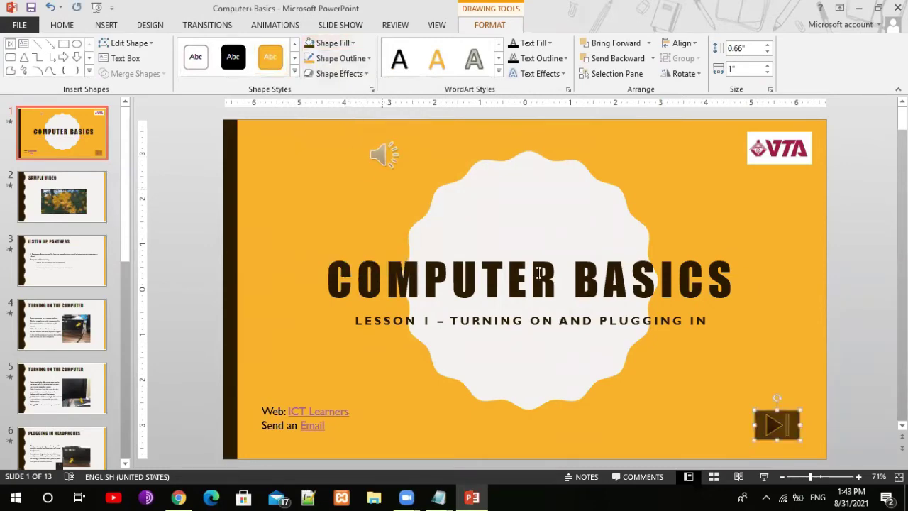
pyautogui.click(756, 352)
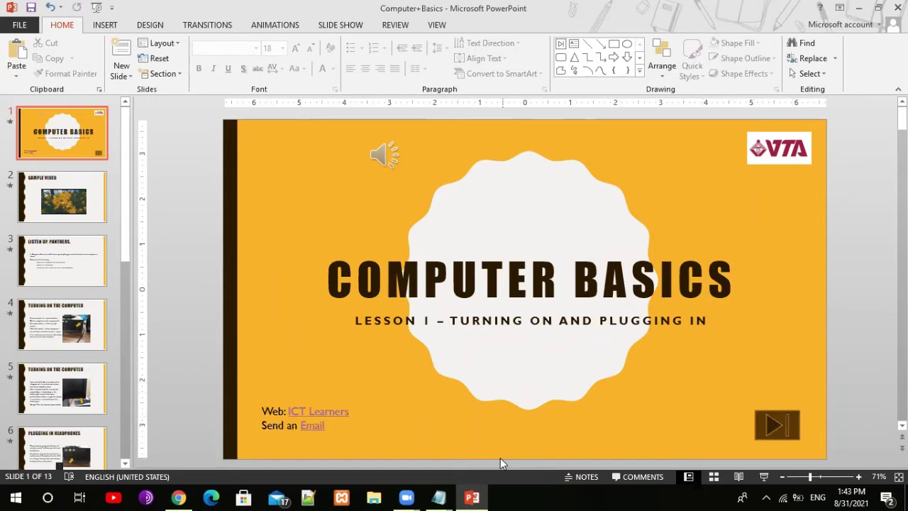
pyautogui.press('F5')
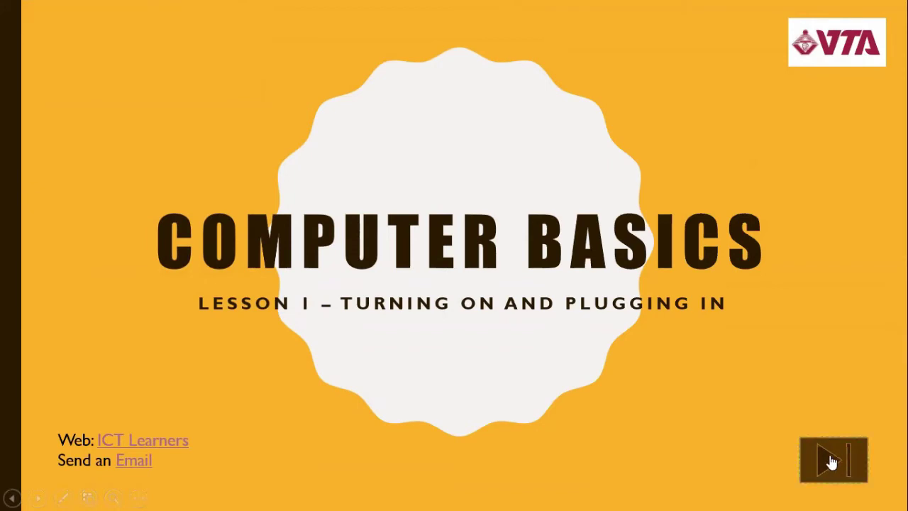
pyautogui.click(832, 462)
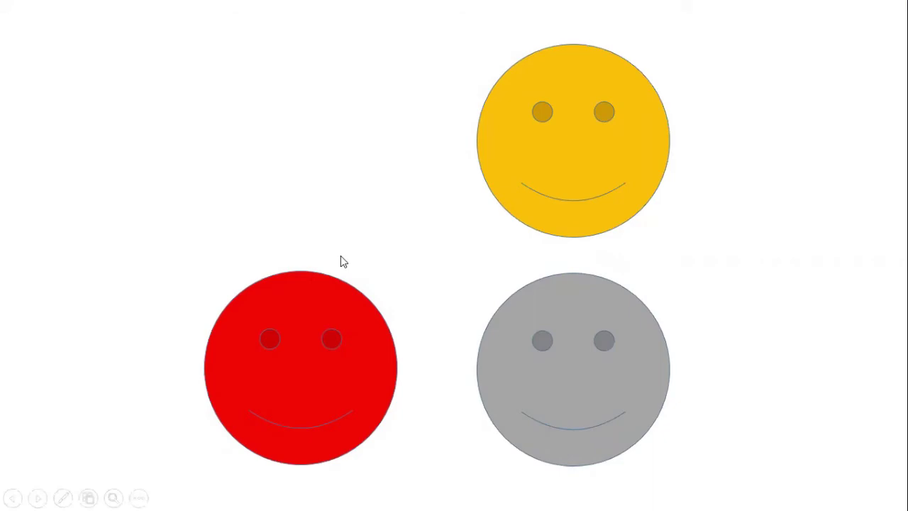
pyautogui.press('Escape')
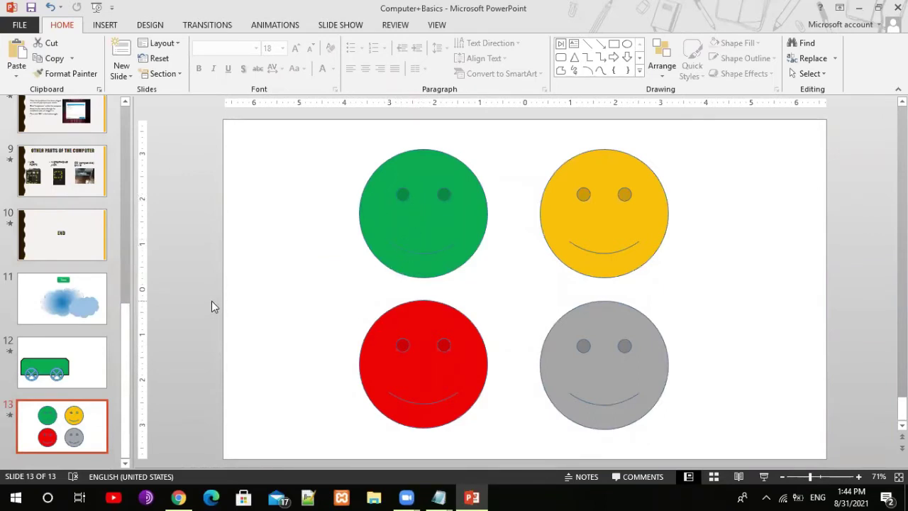
pyautogui.press('Home')
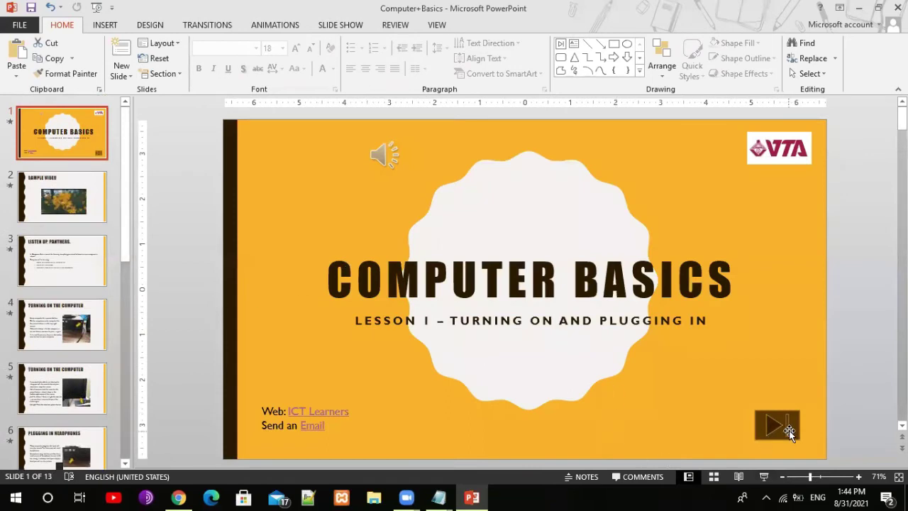
# - Draw a Forward/Next action button just above the End button at the title slide's bottom right
pyautogui.click(790, 431)
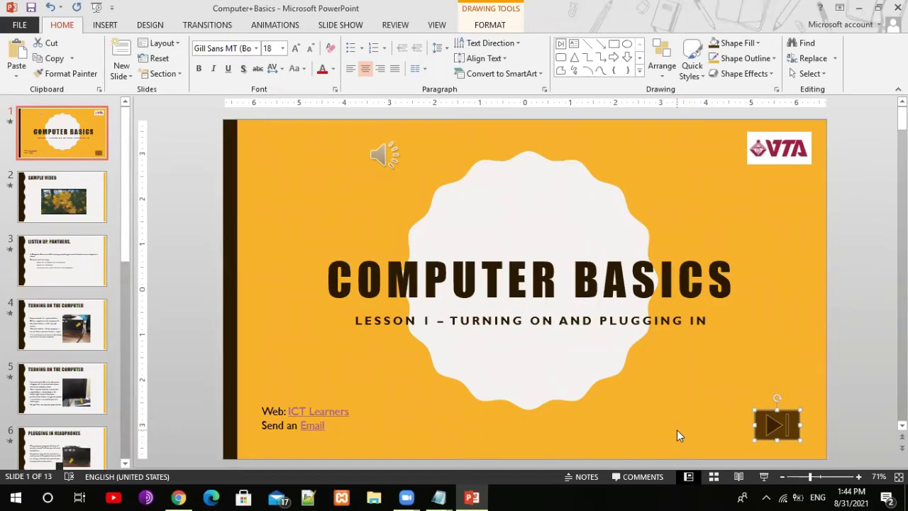
pyautogui.click(100, 27)
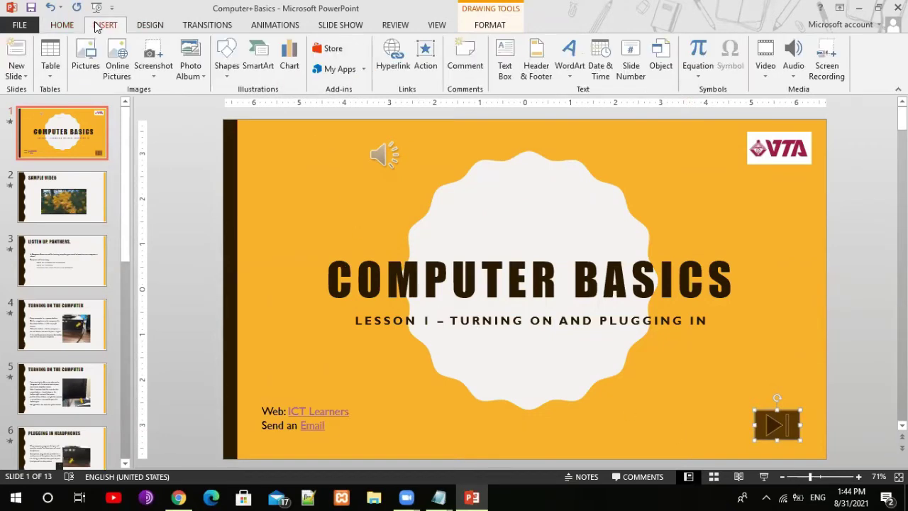
pyautogui.click(227, 71)
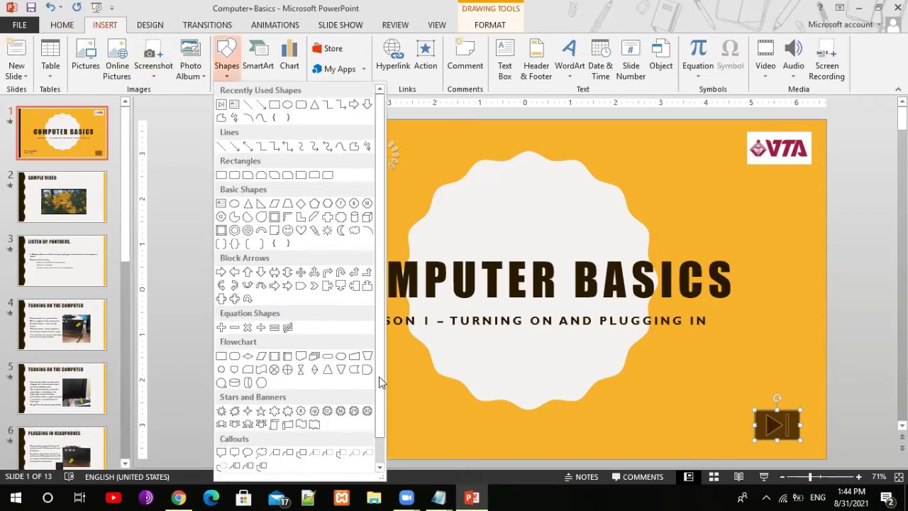
pyautogui.scroll(-2, 381, 383)
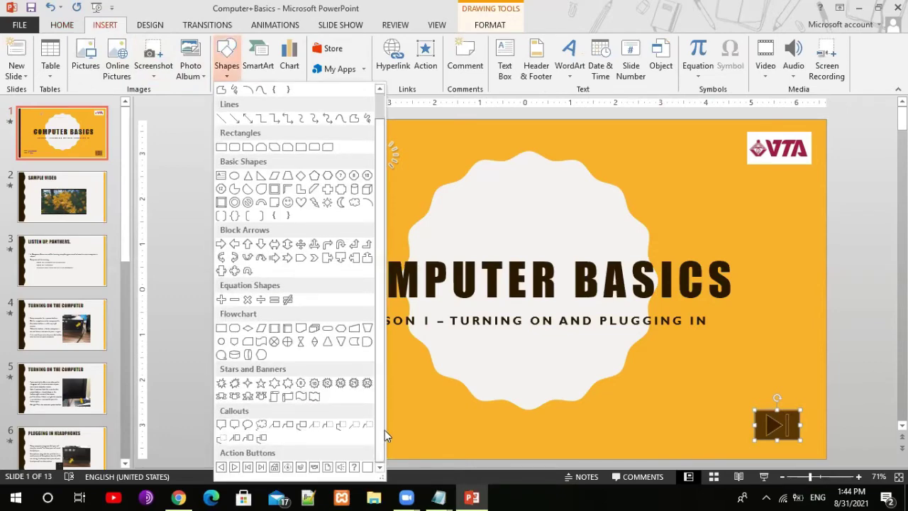
pyautogui.click(235, 469)
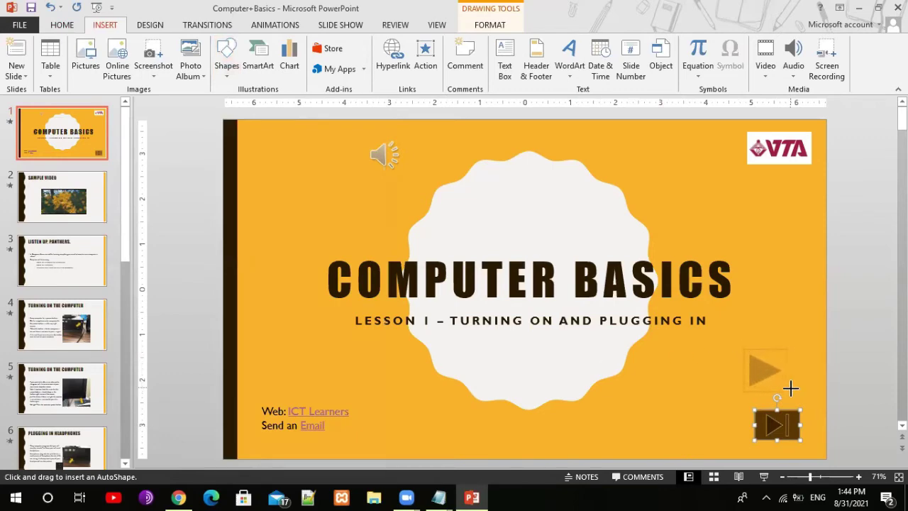
pyautogui.moveTo(742, 350); pyautogui.dragTo(795, 384)
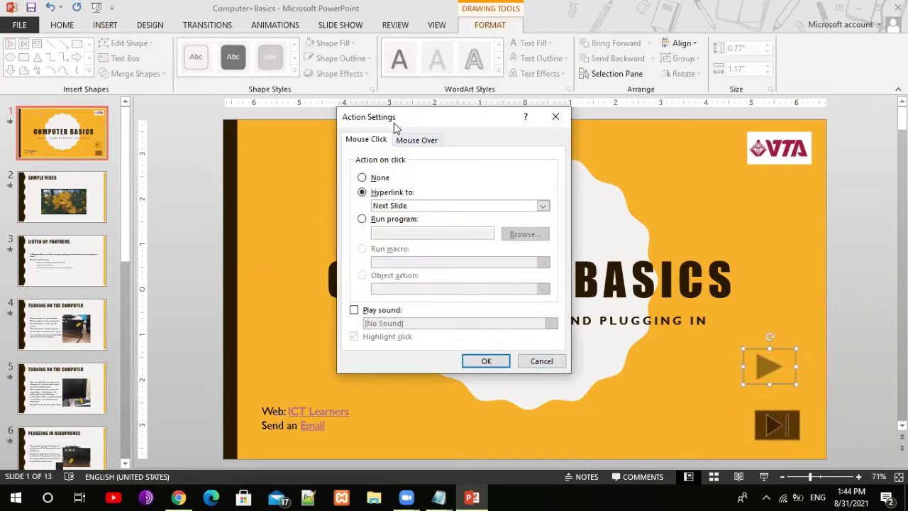
# - Keep the Forward button's Next Slide link and narrow it to 0.92 inches wide
pyautogui.moveTo(390, 125); pyautogui.dragTo(359, 118)
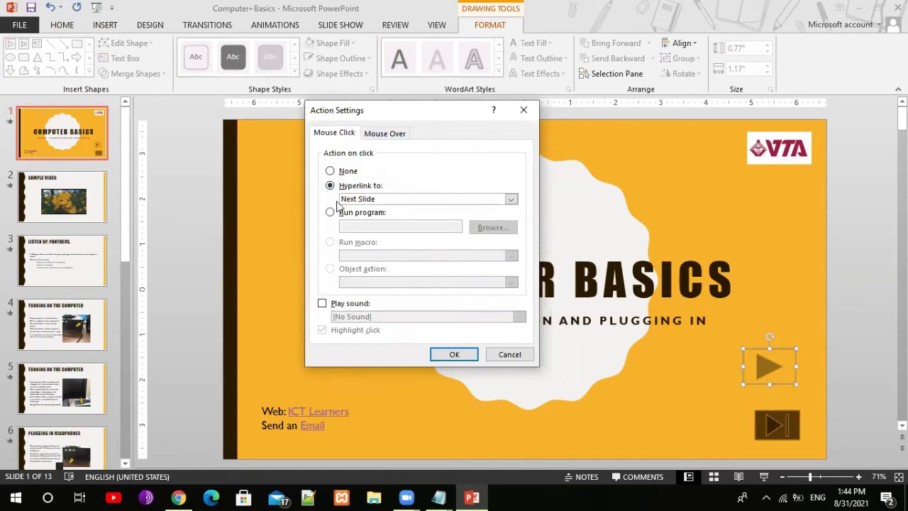
pyautogui.click(376, 199)
pyautogui.click(376, 203)
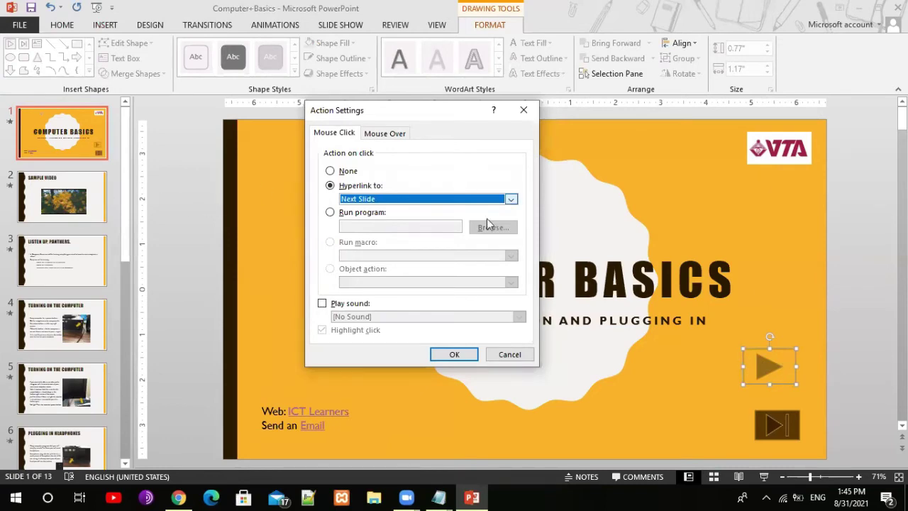
pyautogui.click(455, 354)
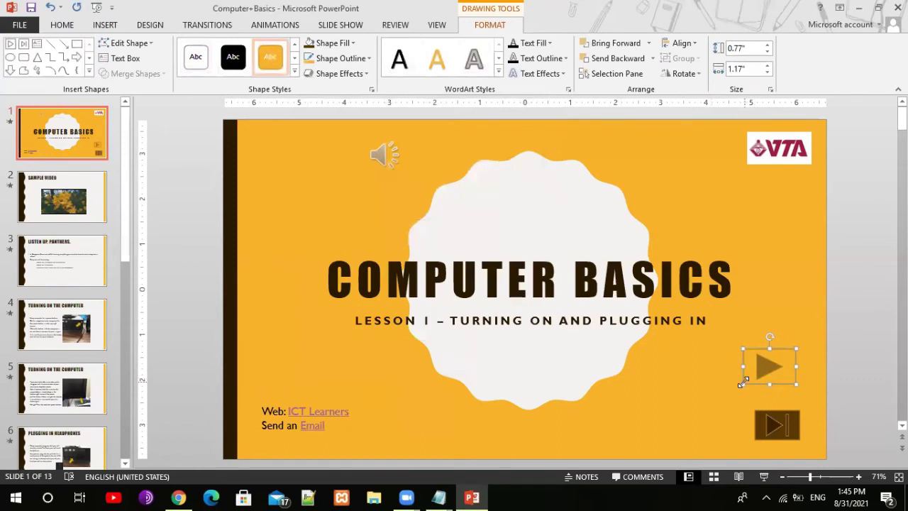
pyautogui.moveTo(743, 367)
pyautogui.mouseDown()
pyautogui.moveTo(803, 369)
pyautogui.moveTo(788, 382)
pyautogui.moveTo(777, 367)
pyautogui.mouseUp()
# - Copy the End button's dark brown style onto the Forward button with Format Painter, then start the slide show
pyautogui.click(777, 423)
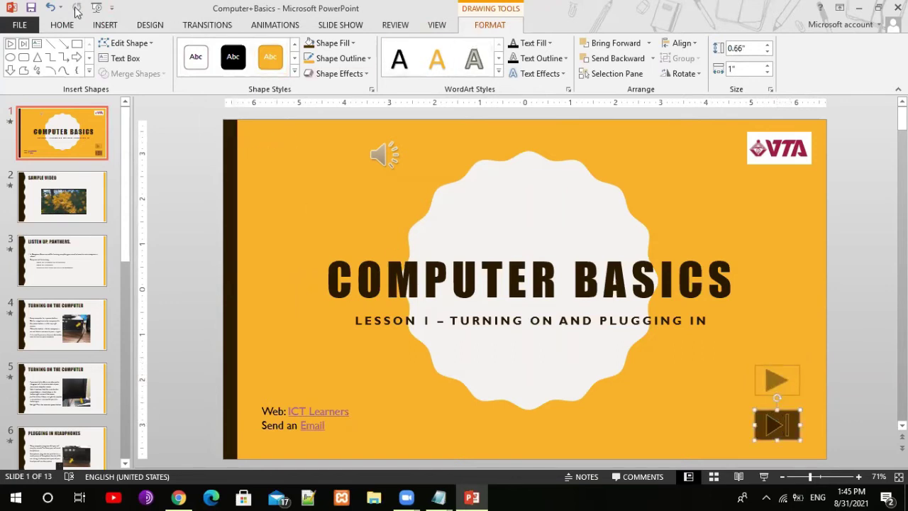
pyautogui.click(62, 24)
pyautogui.click(68, 73)
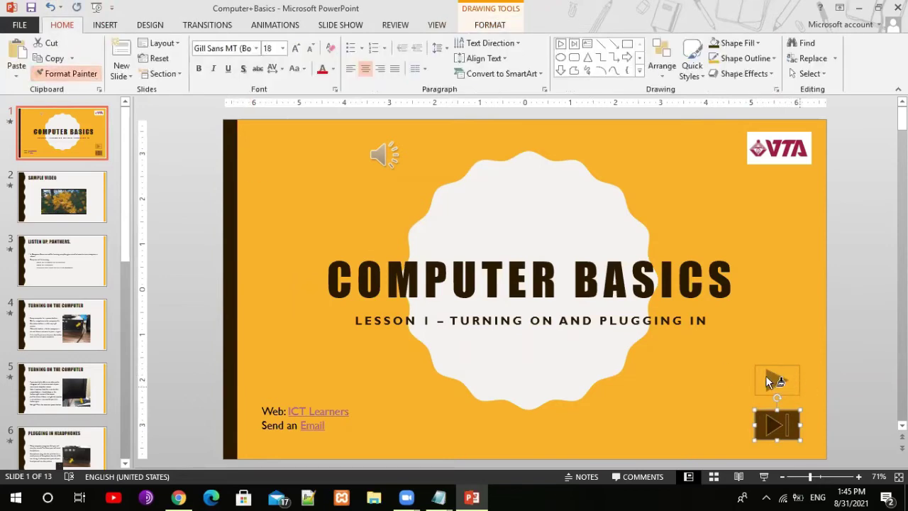
pyautogui.click(779, 379)
pyautogui.click(799, 348)
pyautogui.click(788, 382)
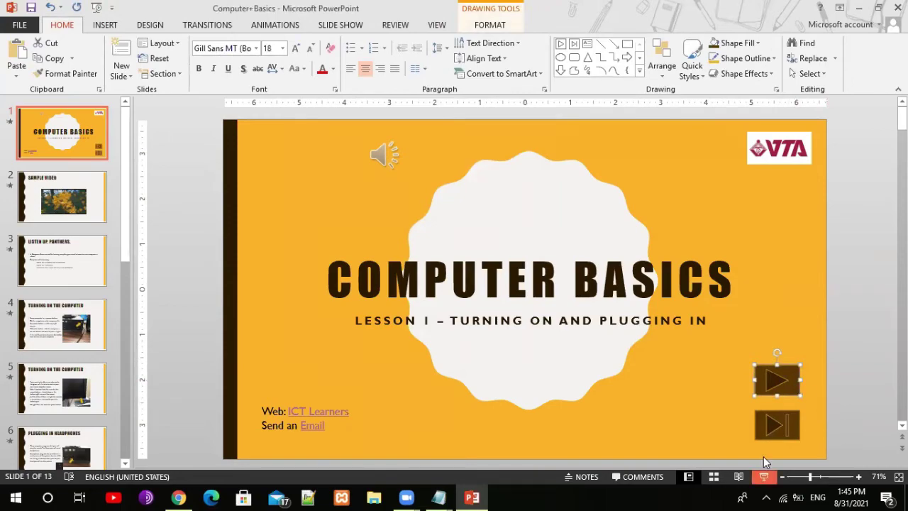
pyautogui.click(764, 476)
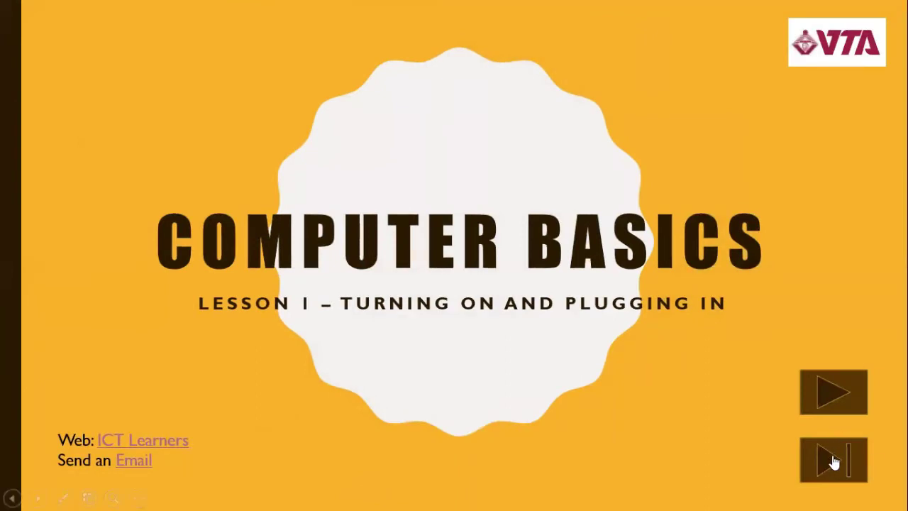
# - In the show, try the End and Forward buttons, pause the Sample Video, then exit with Esc
pyautogui.click(834, 460)
pyautogui.click(829, 399)
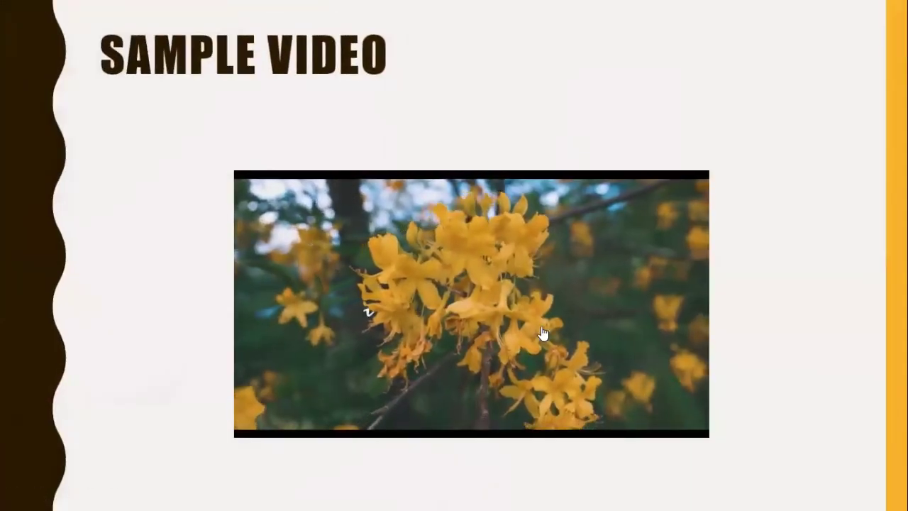
pyautogui.click(678, 366)
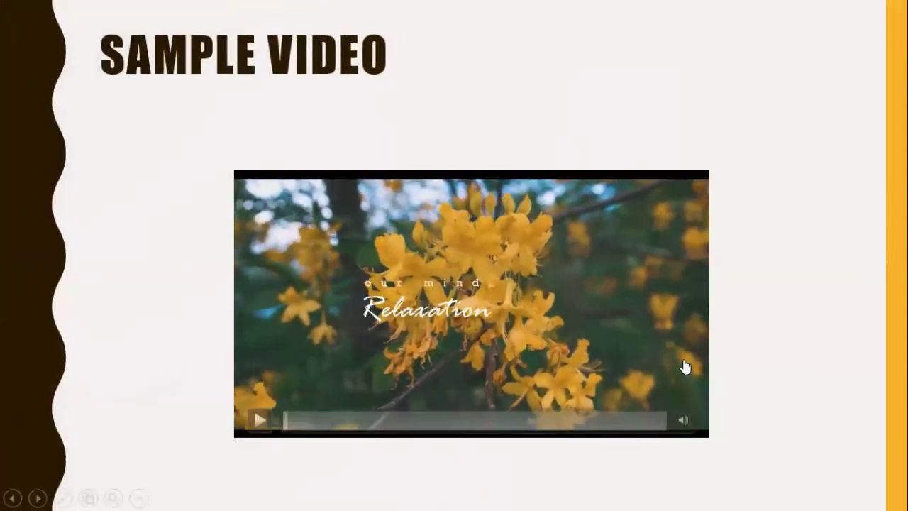
pyautogui.press('Escape')
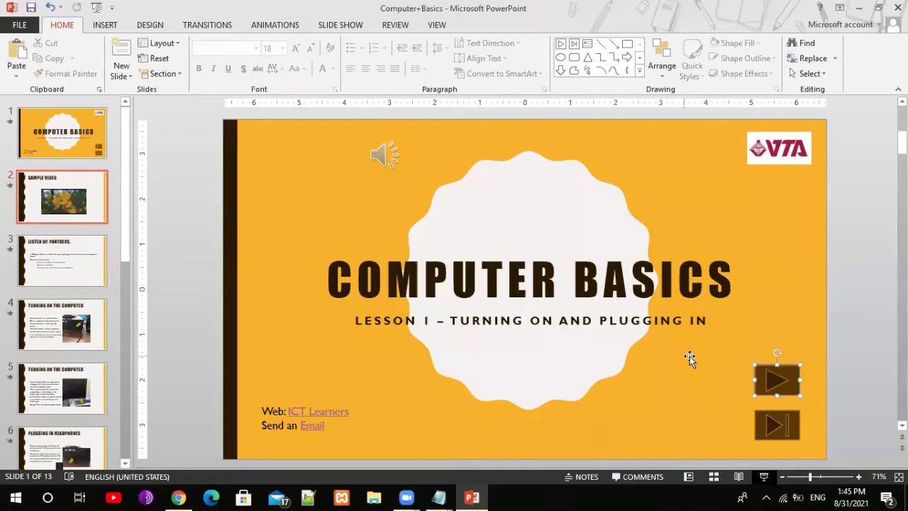
# - Drag the Forward button down and left so it sits beside the End button
pyautogui.click(100, 151)
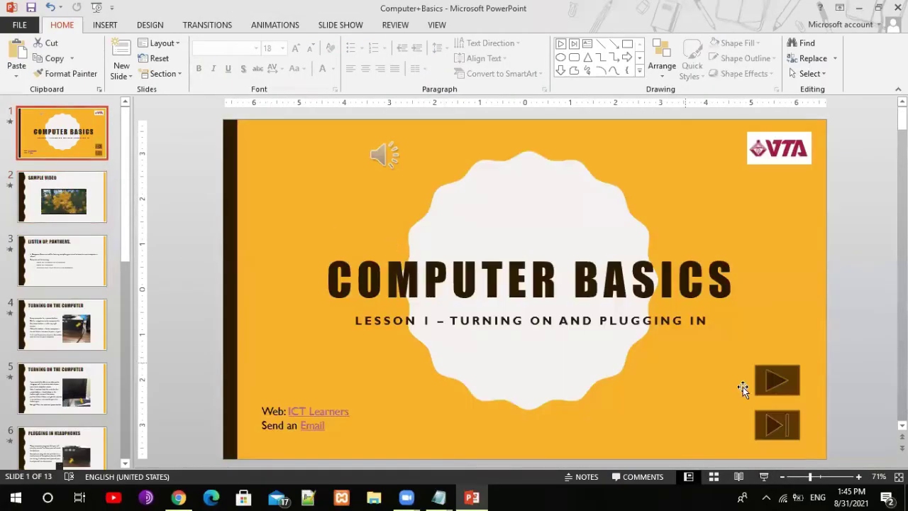
pyautogui.moveTo(791, 384); pyautogui.dragTo(736, 428)
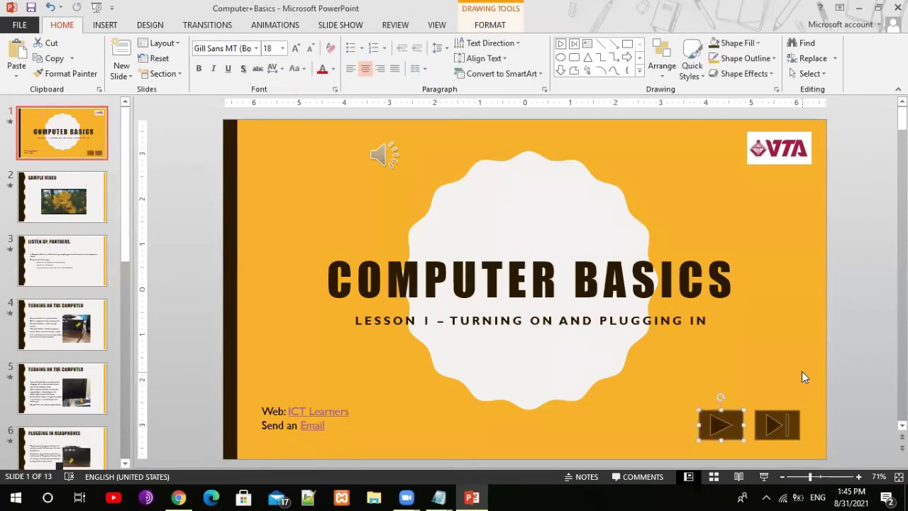
pyautogui.click(803, 370)
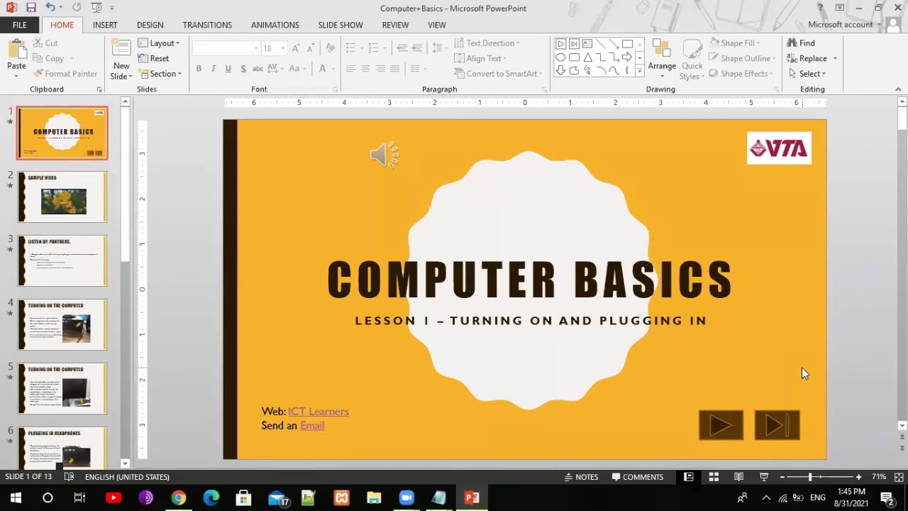
pyautogui.click(717, 420)
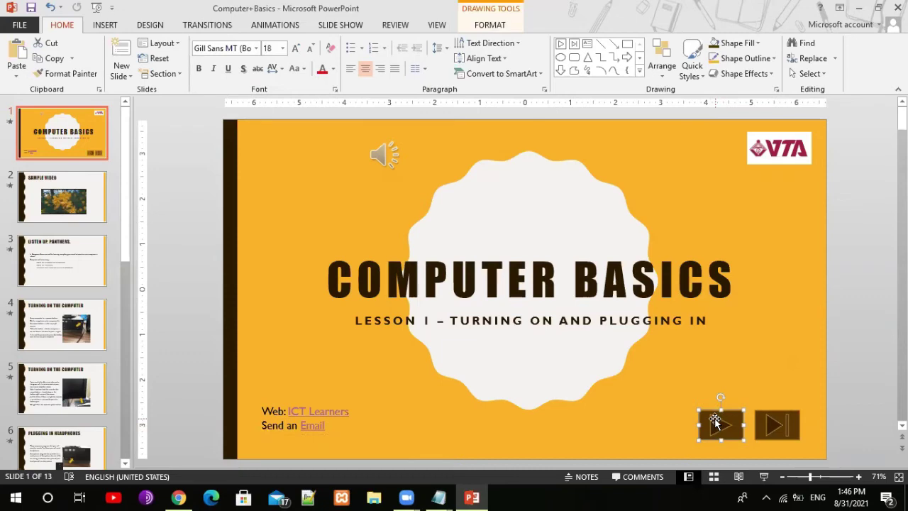
# - Draw a Beginning action button linked to the First Slide and place it left of the Forward button
pyautogui.click(105, 27)
pyautogui.click(221, 74)
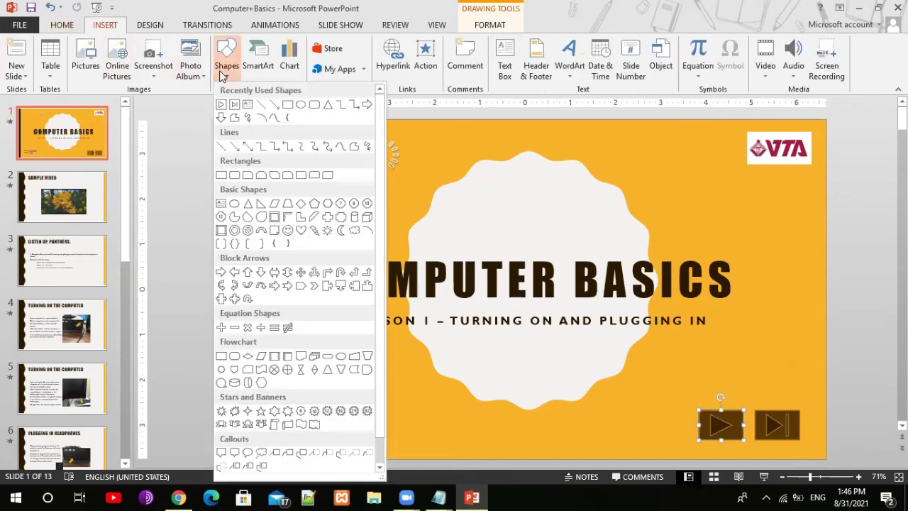
pyautogui.scroll(-1, 332, 404)
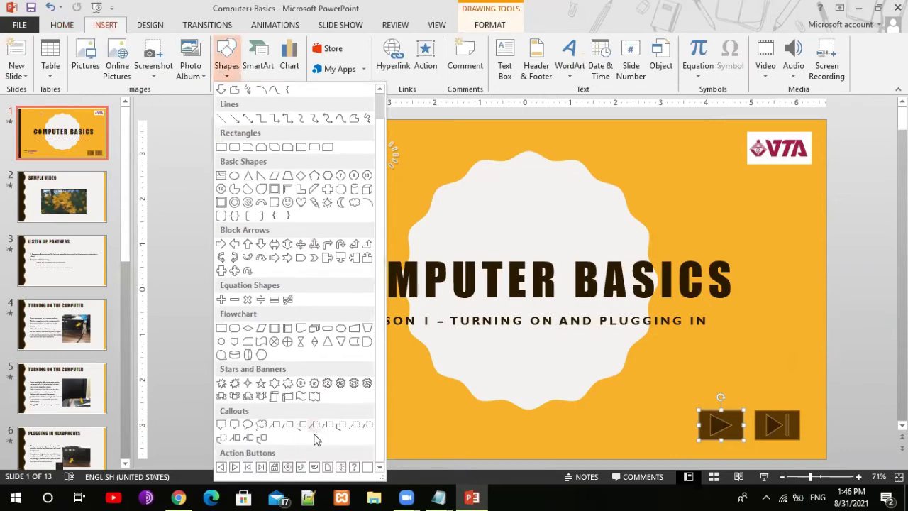
pyautogui.click(247, 467)
pyautogui.moveTo(393, 425); pyautogui.dragTo(446, 452)
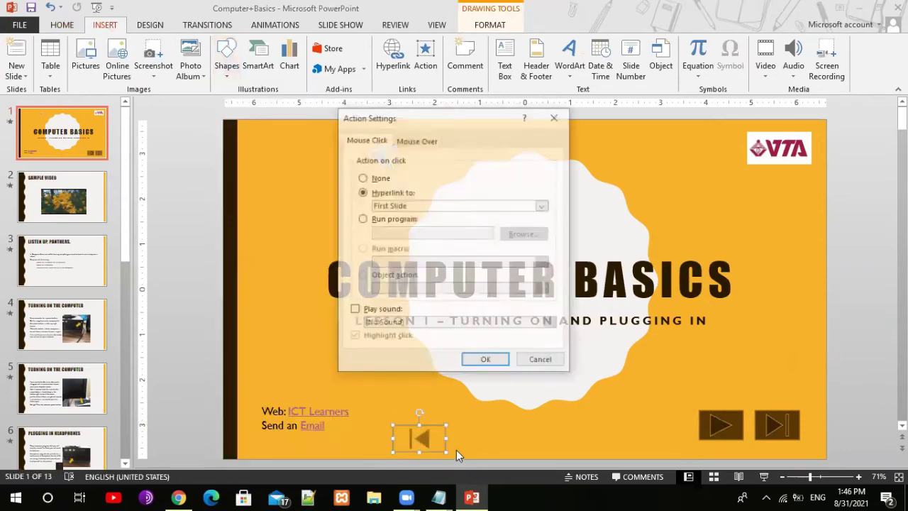
pyautogui.click(486, 361)
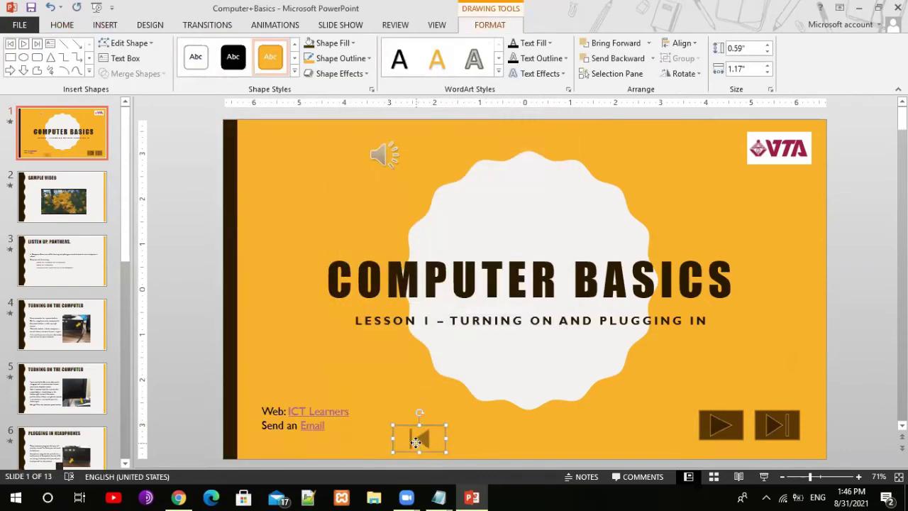
pyautogui.moveTo(435, 439)
pyautogui.mouseDown()
pyautogui.moveTo(443, 409)
pyautogui.moveTo(396, 440)
pyautogui.mouseUp()
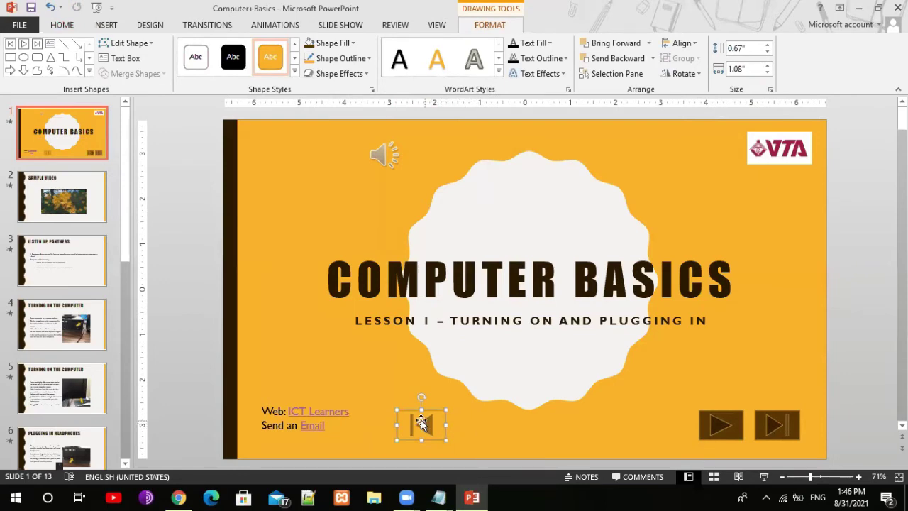
pyautogui.moveTo(421, 420)
pyautogui.mouseDown()
pyautogui.moveTo(627, 421)
pyautogui.moveTo(611, 421)
pyautogui.mouseUp()
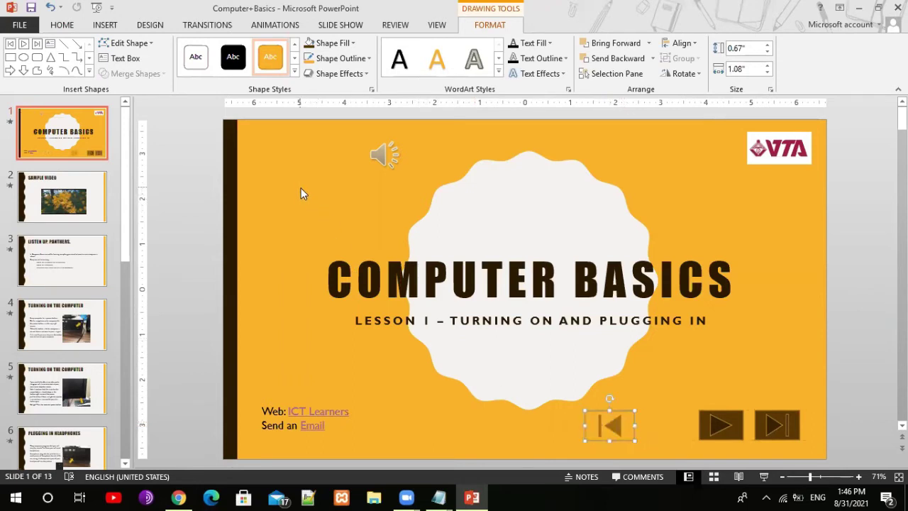
# - Draw a Back/Previous action button between the Beginning and Forward buttons
pyautogui.click(107, 26)
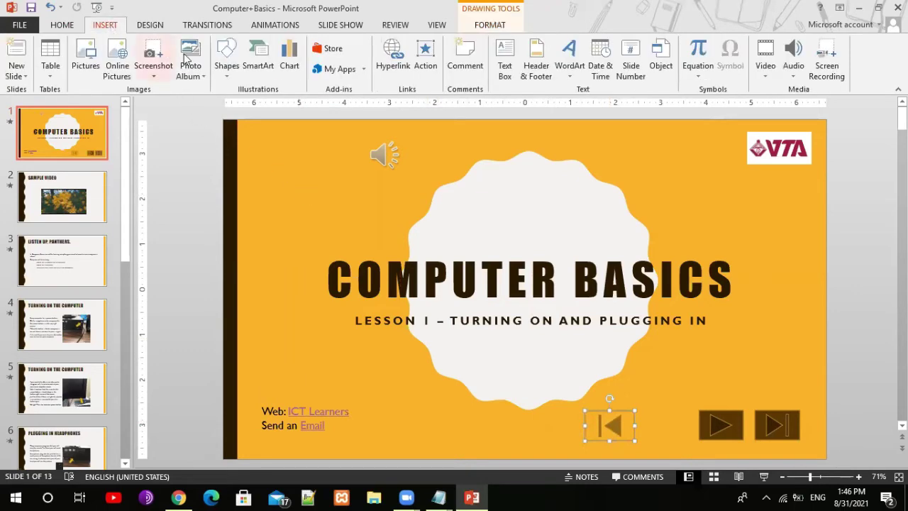
pyautogui.click(225, 71)
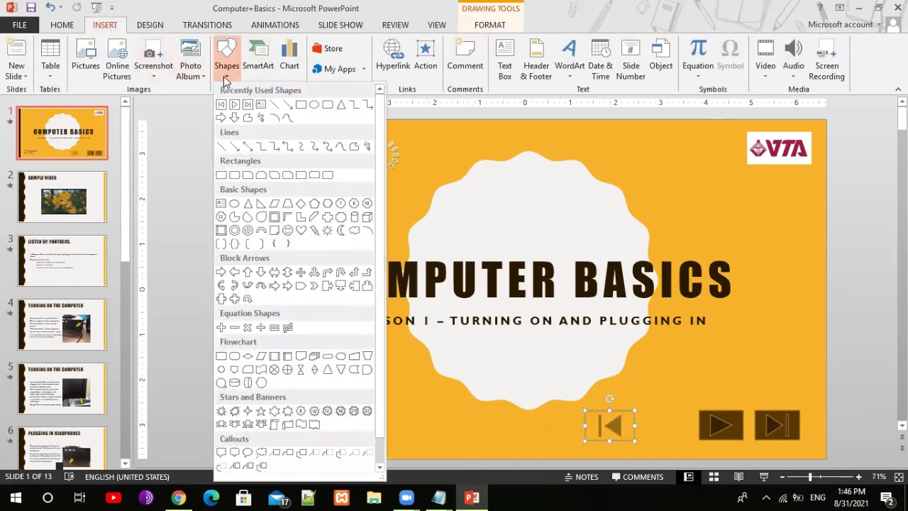
pyautogui.scroll(-1, 327, 382)
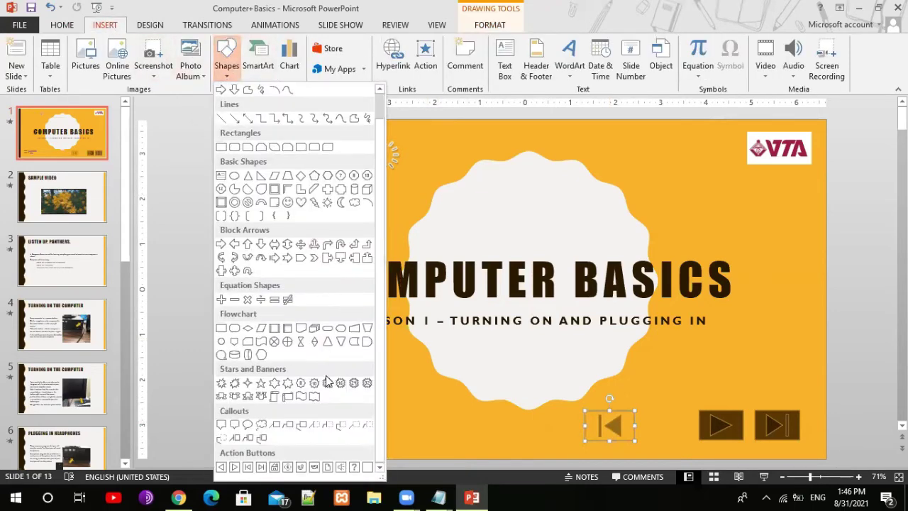
pyautogui.click(248, 468)
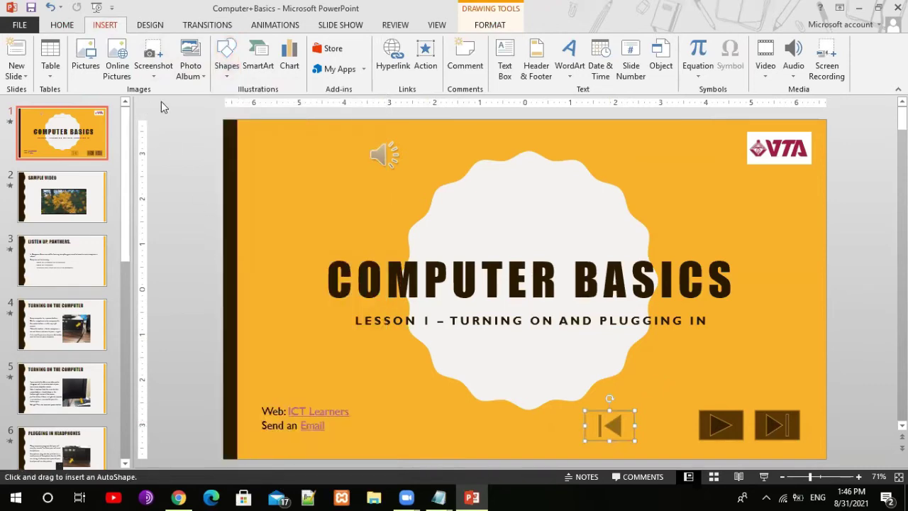
pyautogui.click(226, 68)
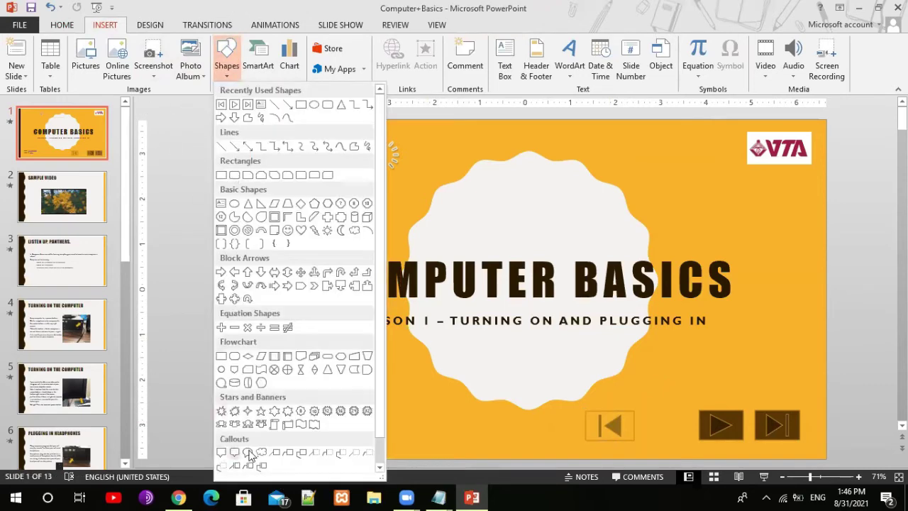
pyautogui.scroll(-1, 249, 458)
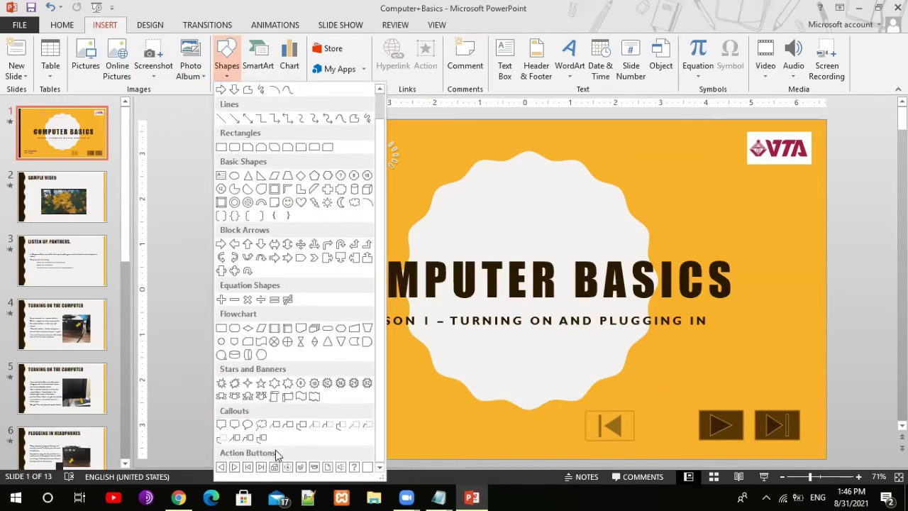
pyautogui.click(222, 467)
pyautogui.moveTo(642, 413); pyautogui.dragTo(680, 440)
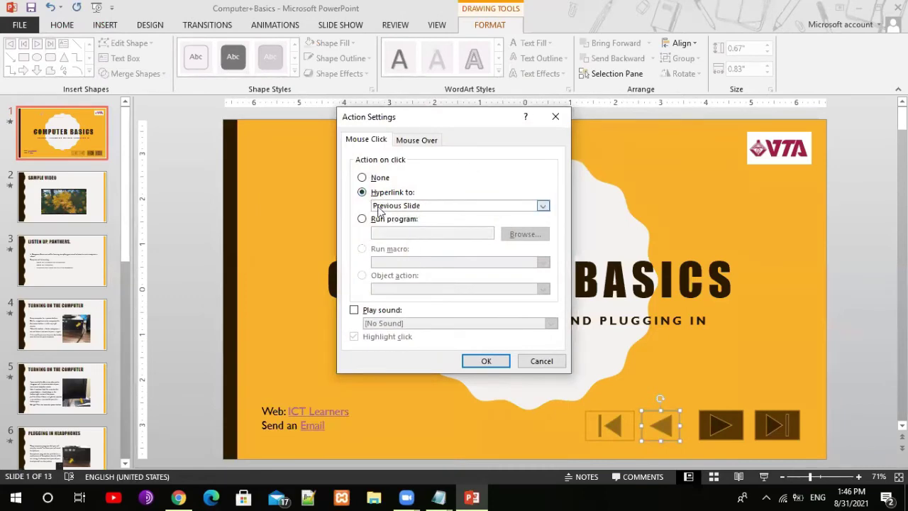
# - Confirm the Back button's Previous Slide link and nudge the buttons into a row
pyautogui.click(487, 361)
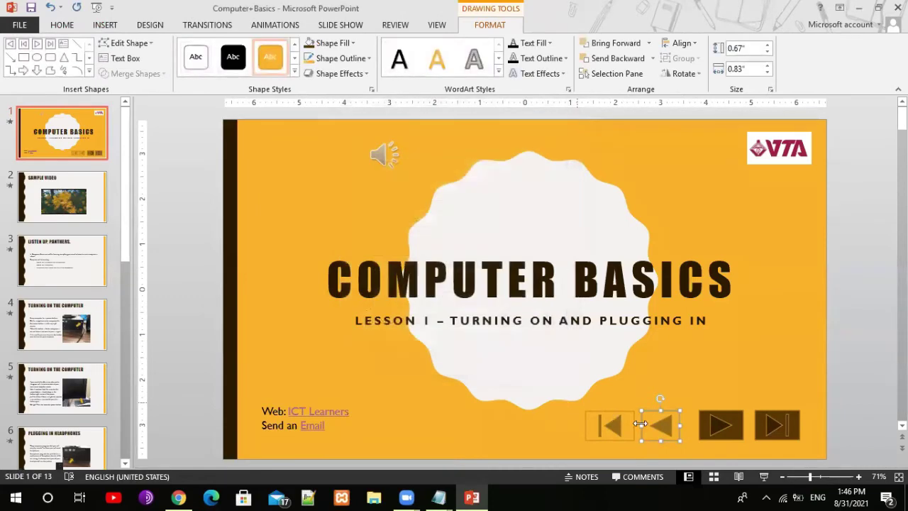
pyautogui.click(610, 426)
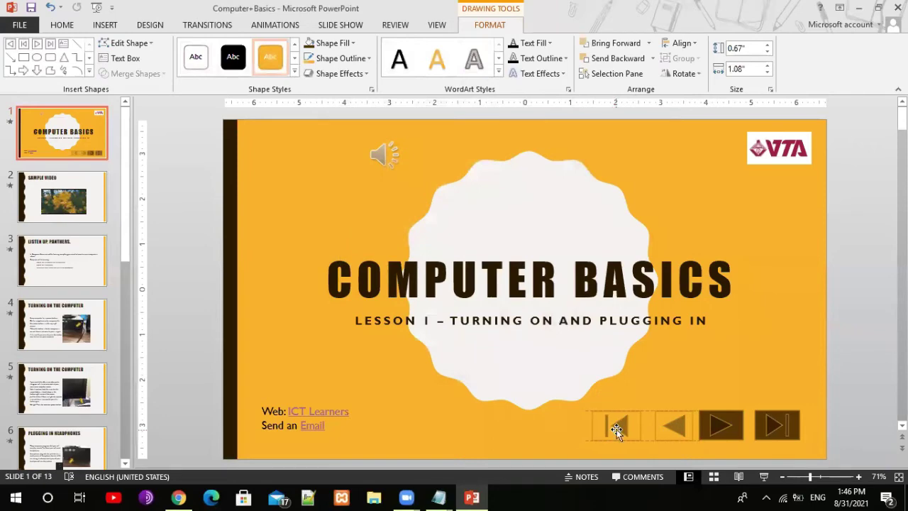
pyautogui.moveTo(594, 429); pyautogui.dragTo(595, 424)
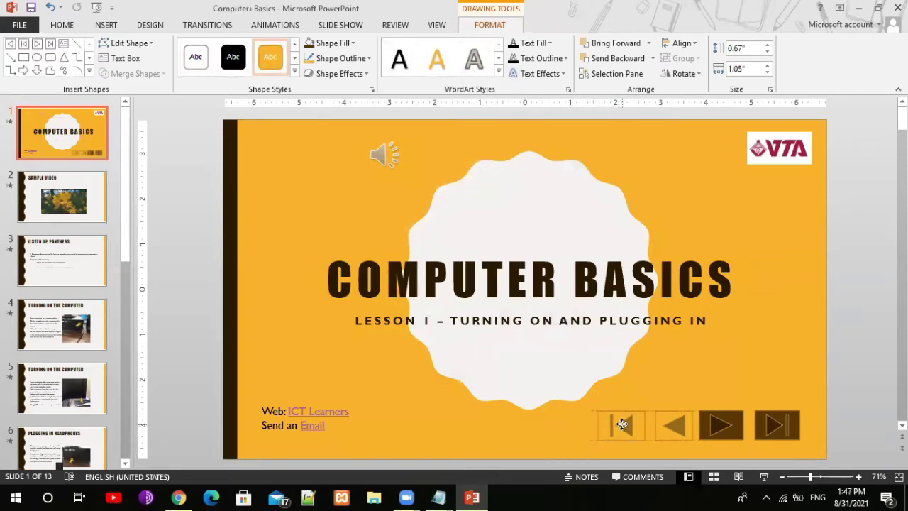
pyautogui.moveTo(774, 423); pyautogui.dragTo(759, 429)
pyautogui.moveTo(629, 429); pyautogui.dragTo(639, 429)
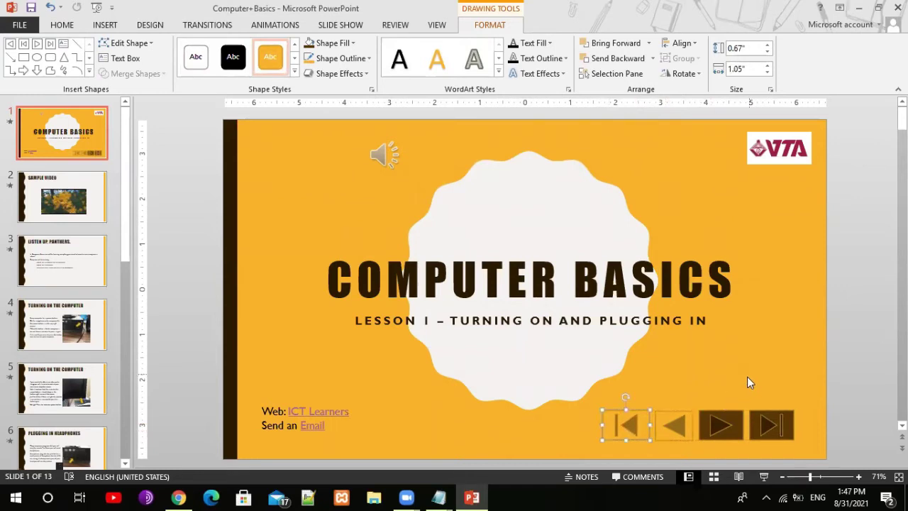
pyautogui.click(718, 429)
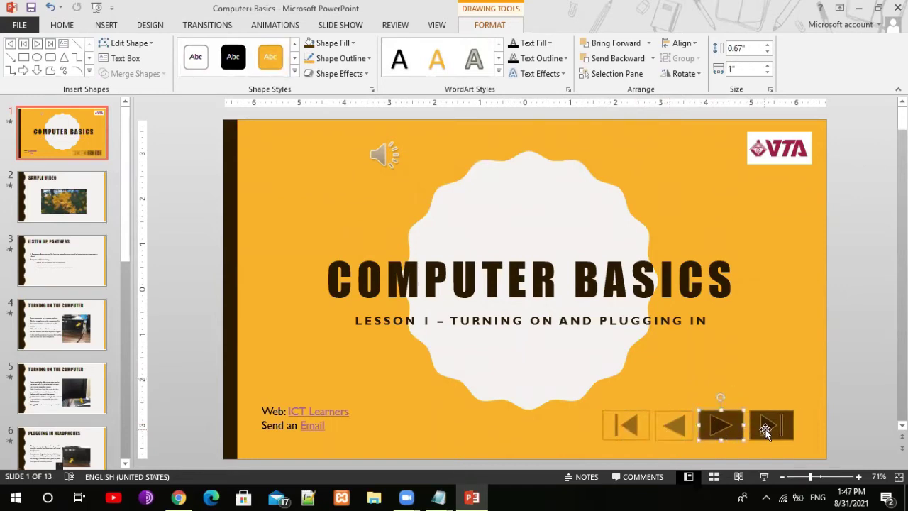
pyautogui.click(766, 430)
pyautogui.click(682, 421)
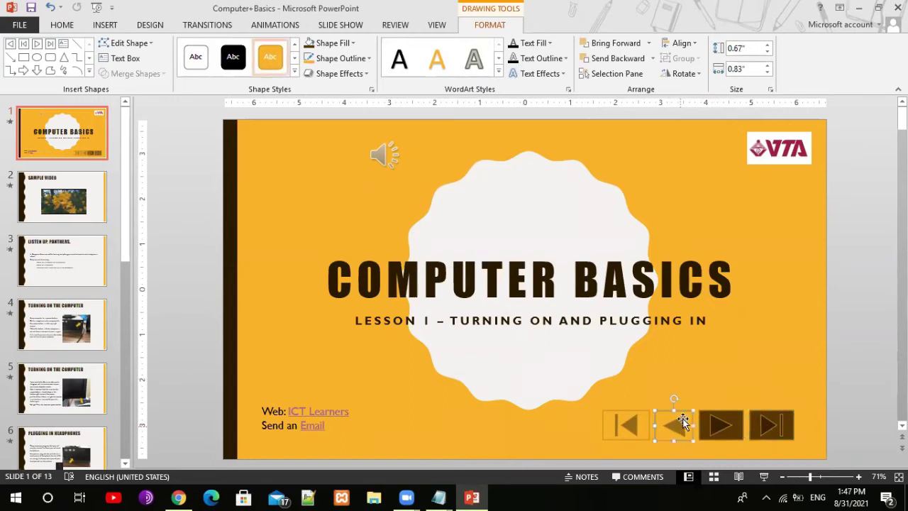
# - Set the Back and Beginning buttons to 1" wide and line up all four buttons evenly
pyautogui.click(749, 69)
pyautogui.write('1')
pyautogui.press('Return')
pyautogui.moveTo(674, 424); pyautogui.dragTo(663, 422)
pyautogui.click(628, 424)
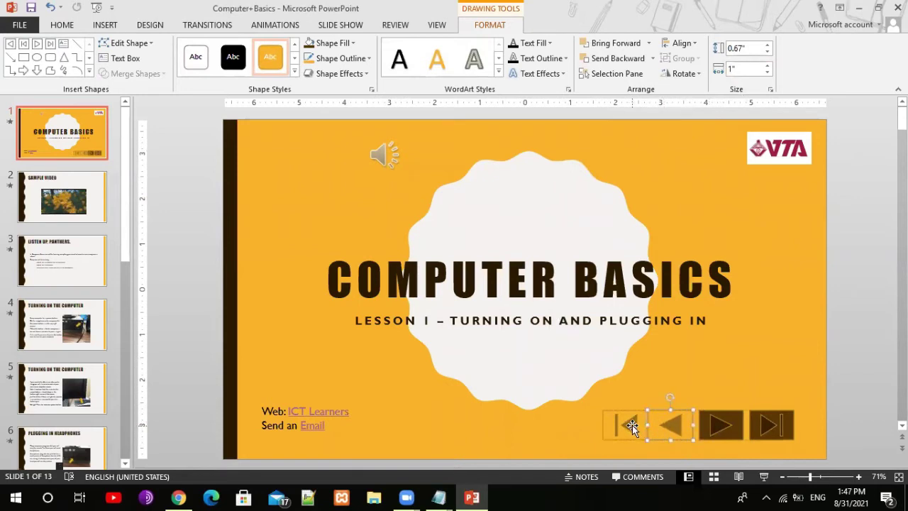
pyautogui.click(745, 69)
pyautogui.write('1')
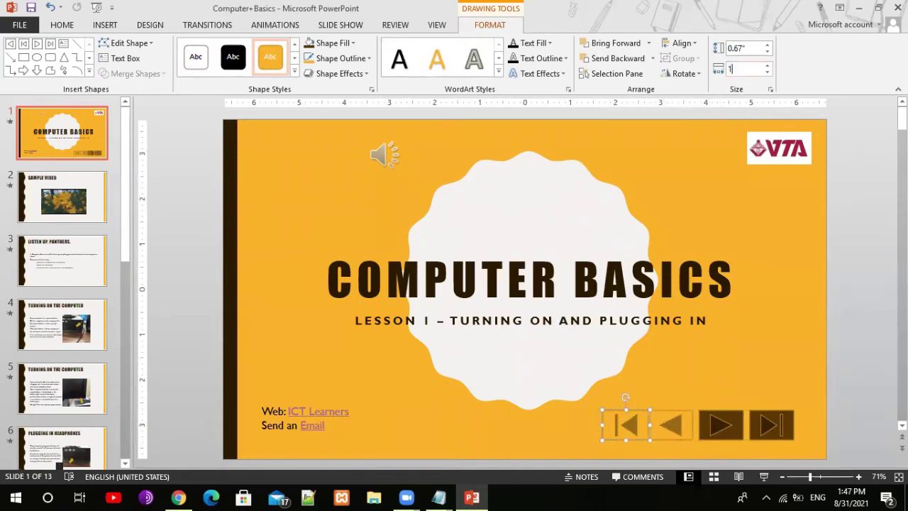
pyautogui.press('Return')
pyautogui.moveTo(625, 425); pyautogui.dragTo(618, 424)
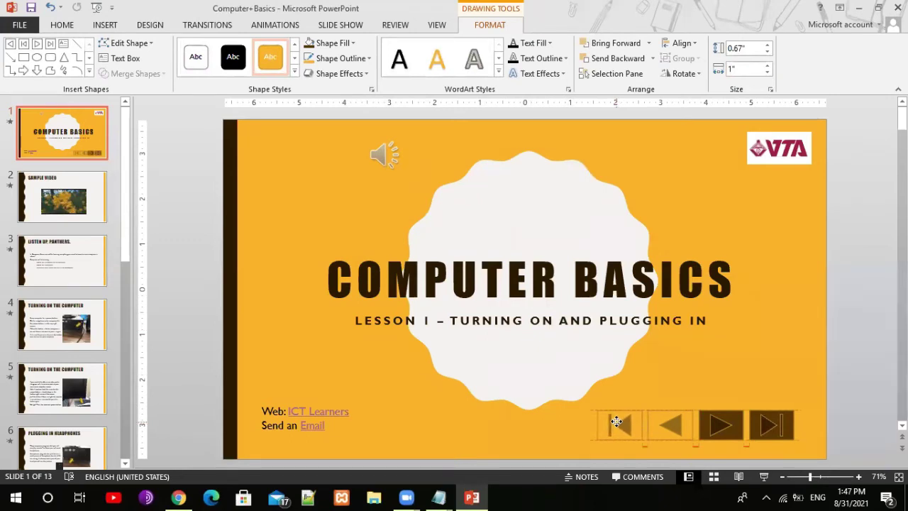
pyautogui.click(696, 428)
pyautogui.click(723, 424)
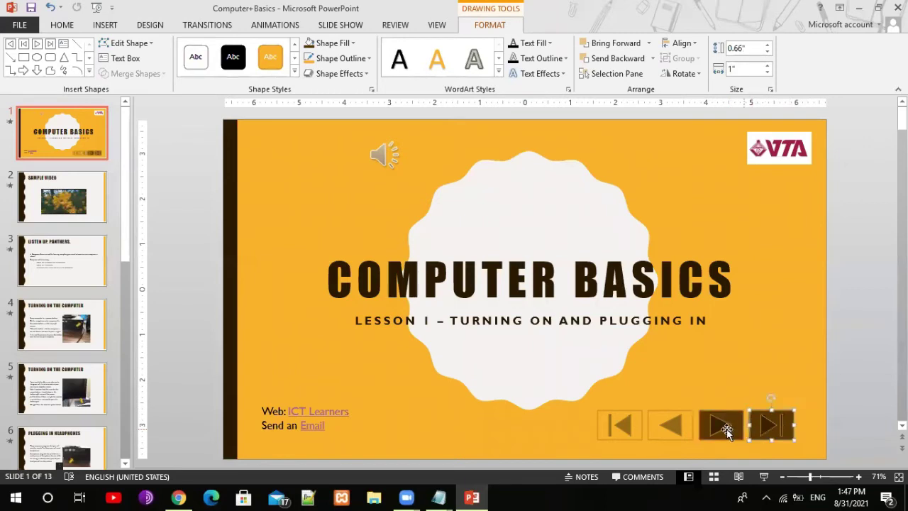
pyautogui.moveTo(770, 425); pyautogui.dragTo(723, 428)
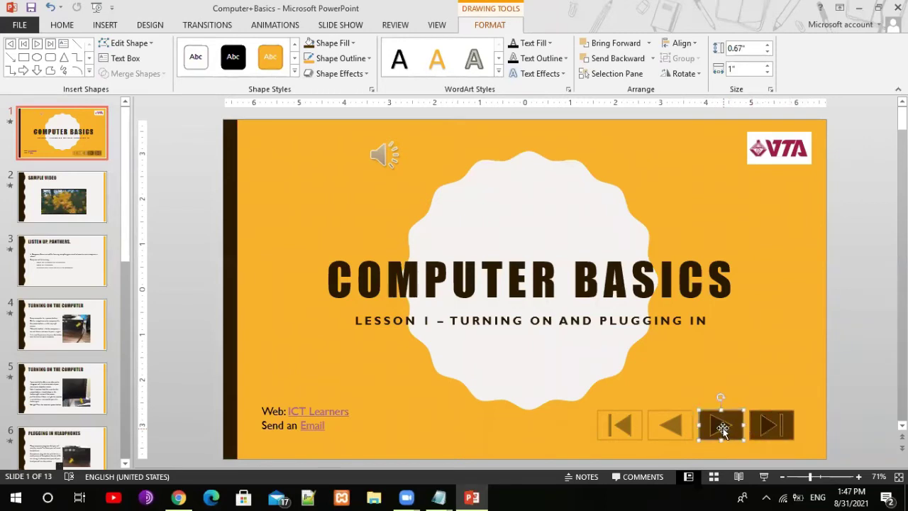
pyautogui.moveTo(723, 428); pyautogui.dragTo(722, 425)
# - Use Format Painter to give the Beginning and Back buttons the dark brown style
pyautogui.click(67, 27)
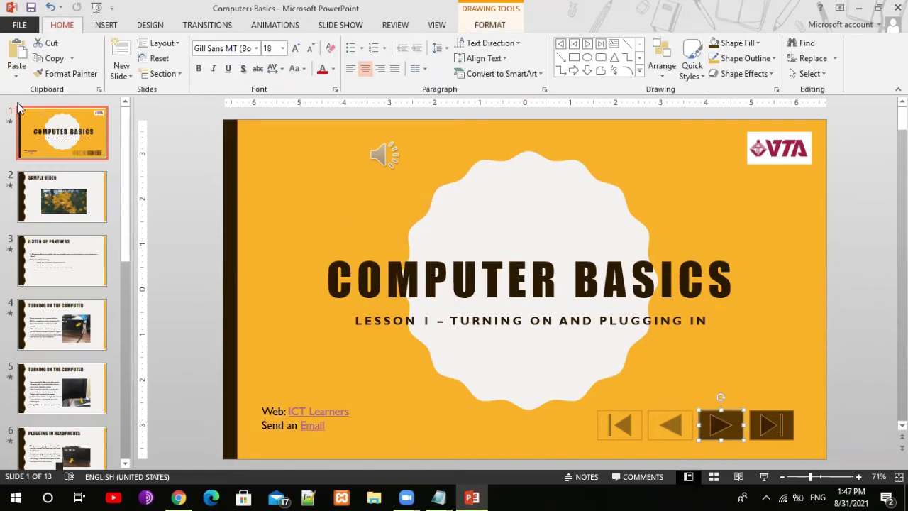
pyautogui.click(71, 74)
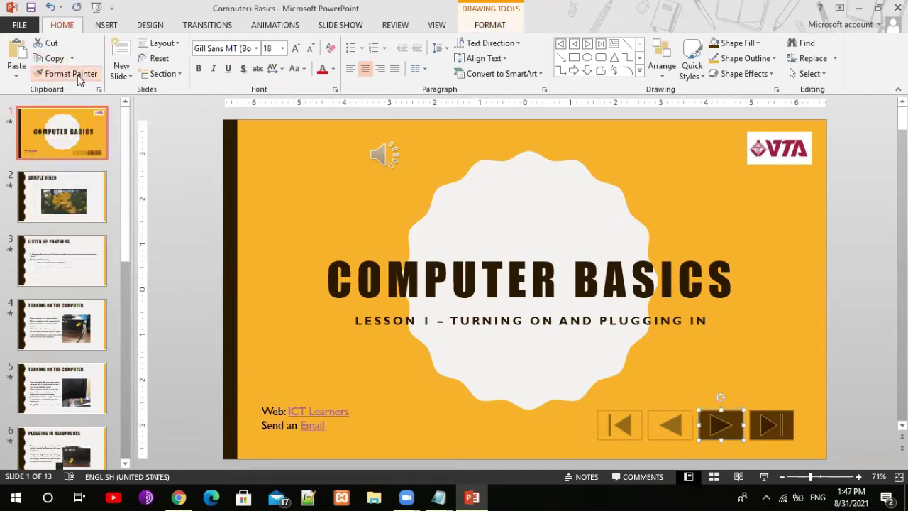
pyautogui.click(625, 426)
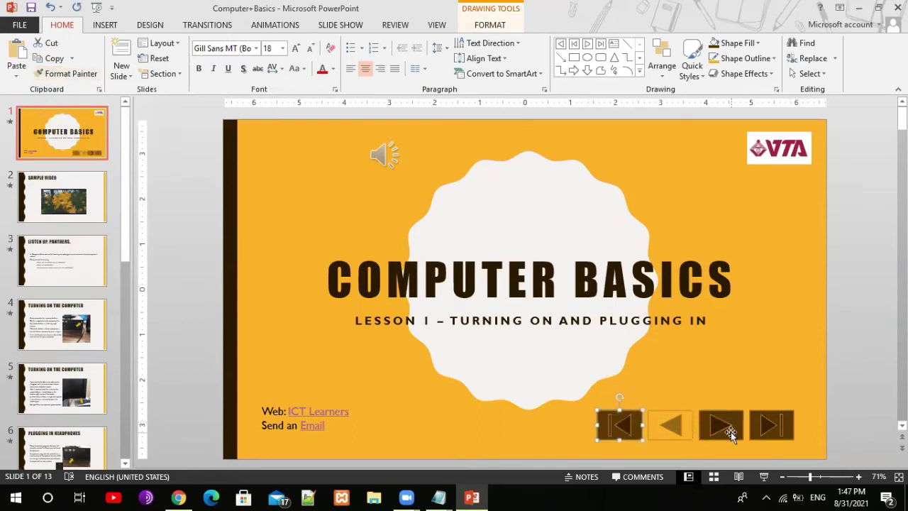
pyautogui.click(74, 76)
pyautogui.click(674, 425)
# - Select all four navigation buttons together and copy them
pyautogui.click(523, 431)
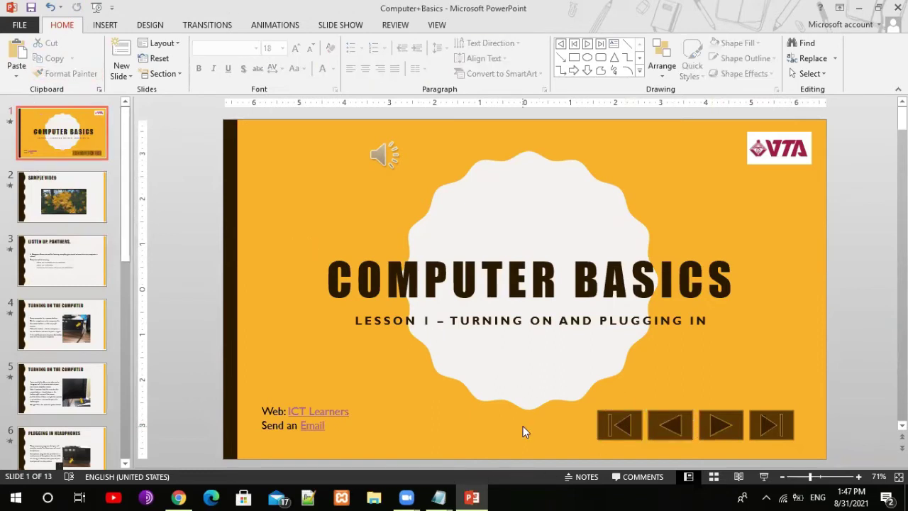
pyautogui.moveTo(812, 406); pyautogui.dragTo(566, 443)
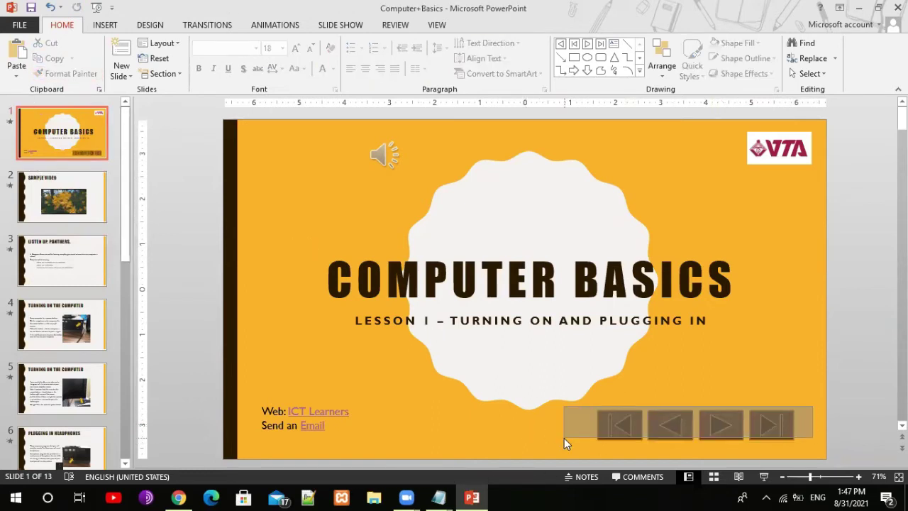
pyautogui.moveTo(815, 402); pyautogui.dragTo(560, 450)
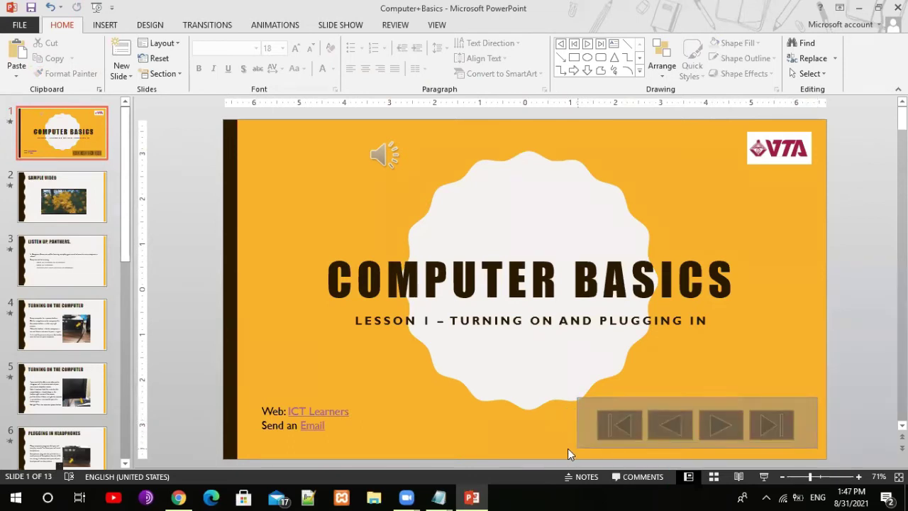
pyautogui.moveTo(660, 433); pyautogui.dragTo(674, 432)
pyautogui.rightClick(672, 430)
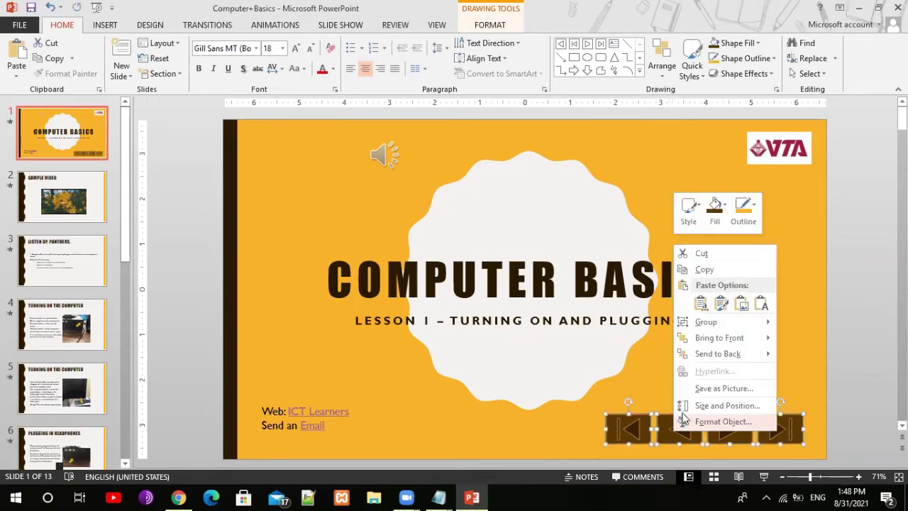
pyautogui.click(715, 267)
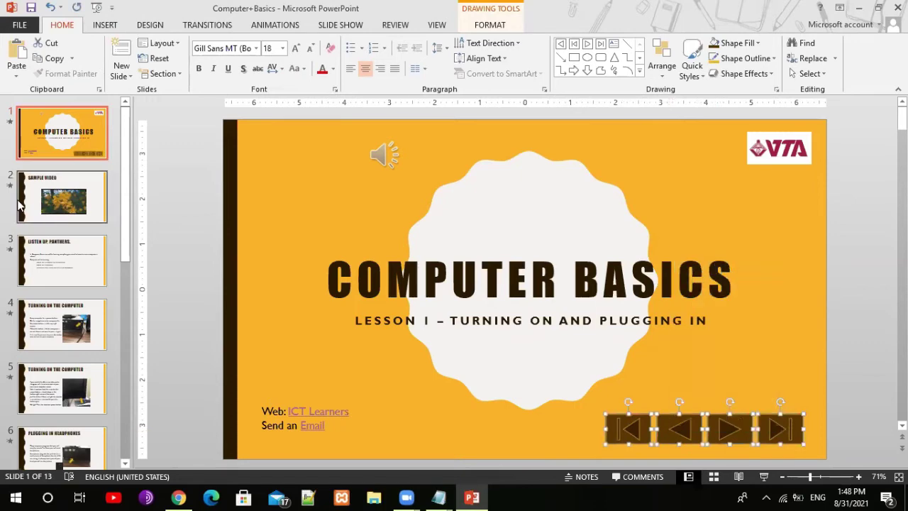
# - Paste the navigation buttons onto the Sample Video, Listen Up Panthers and Turning On the Computer slides
pyautogui.click(62, 199)
pyautogui.rightClick(756, 445)
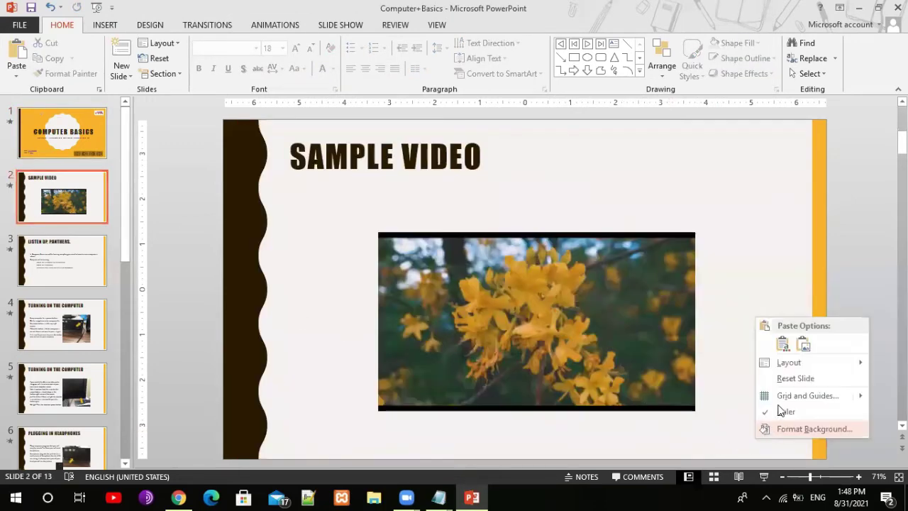
pyautogui.click(787, 346)
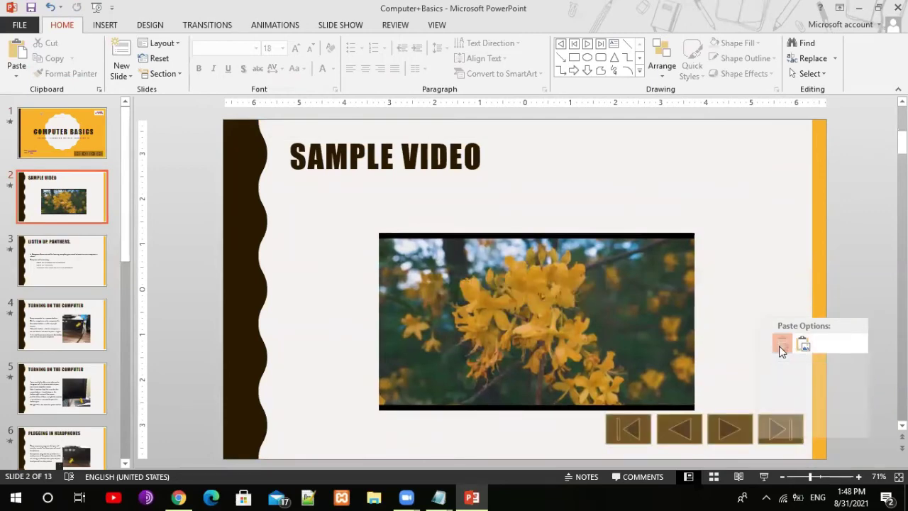
pyautogui.click(783, 345)
pyautogui.click(109, 283)
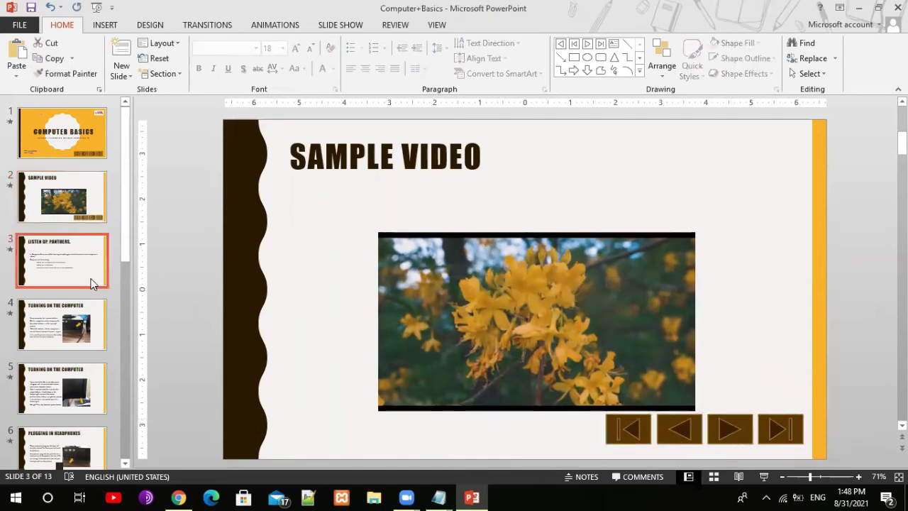
pyautogui.rightClick(698, 422)
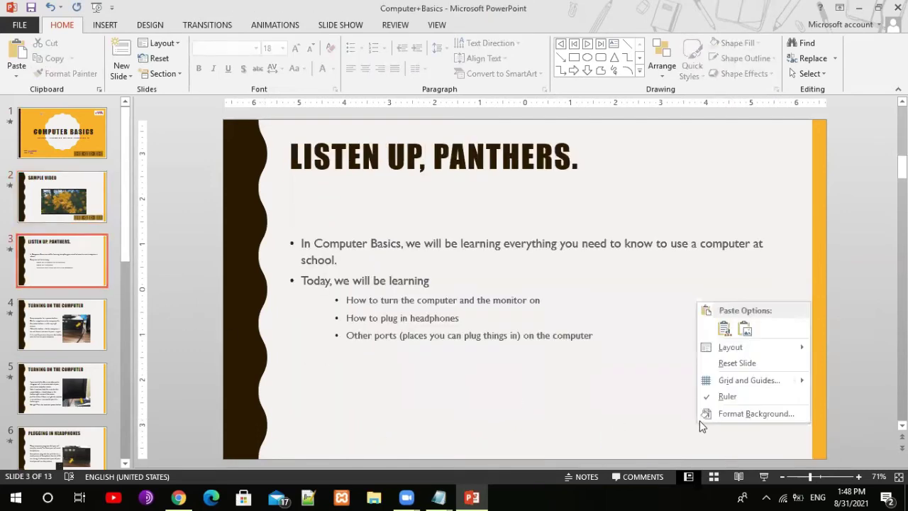
pyautogui.click(724, 328)
pyautogui.click(41, 322)
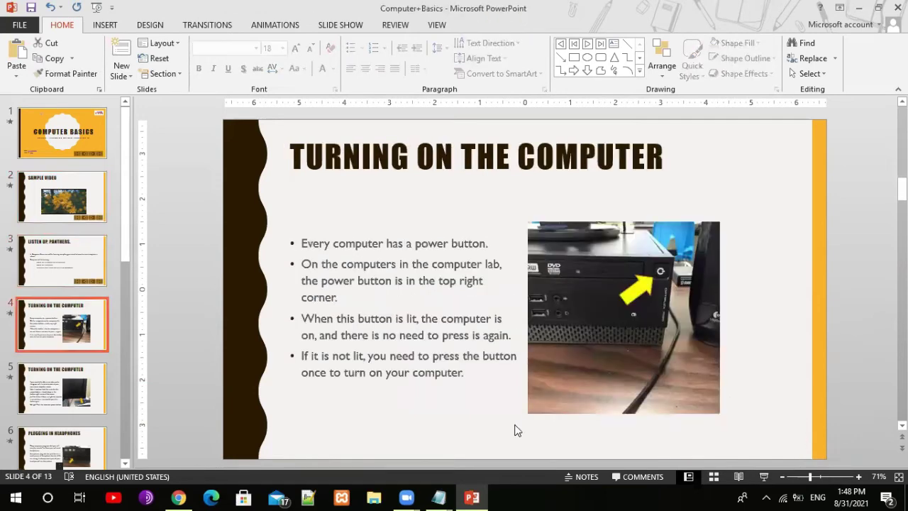
pyautogui.rightClick(712, 441)
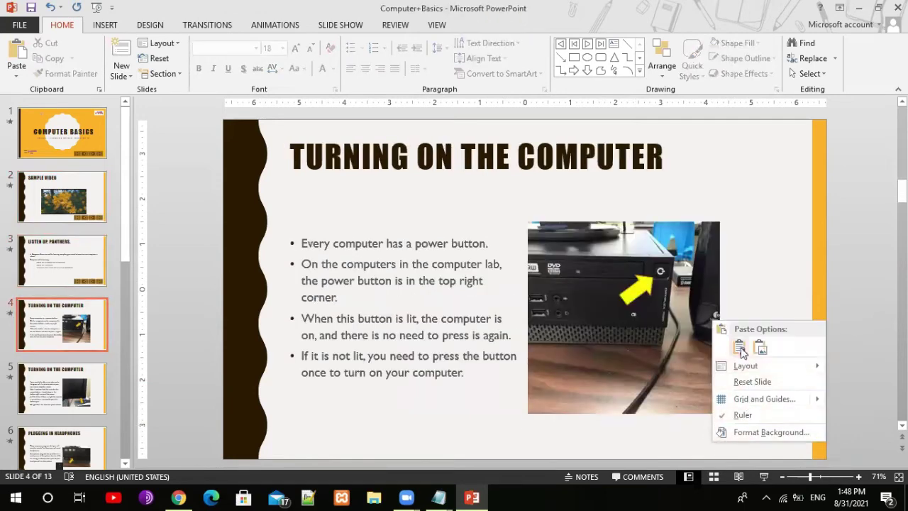
pyautogui.click(741, 347)
# - Paste the navigation buttons onto slide 5, Plugging In Headphones and slide 7
pyautogui.click(62, 389)
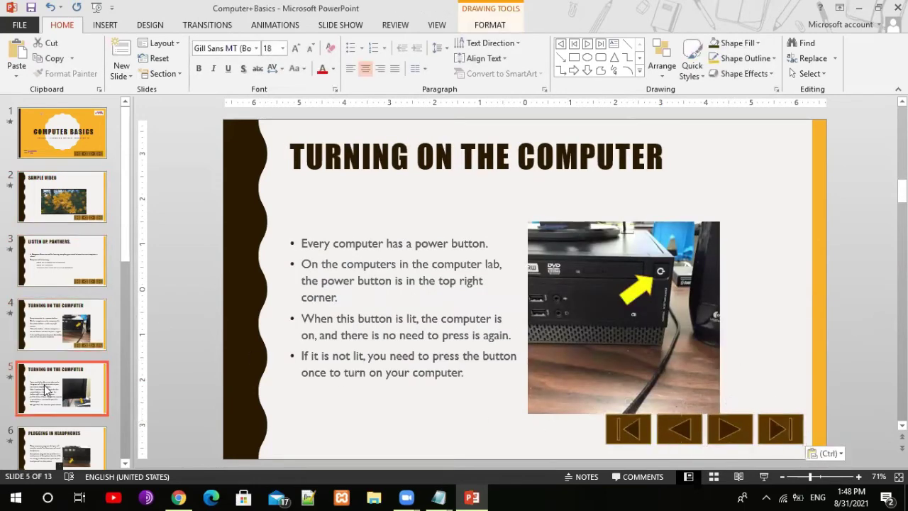
pyautogui.rightClick(762, 204)
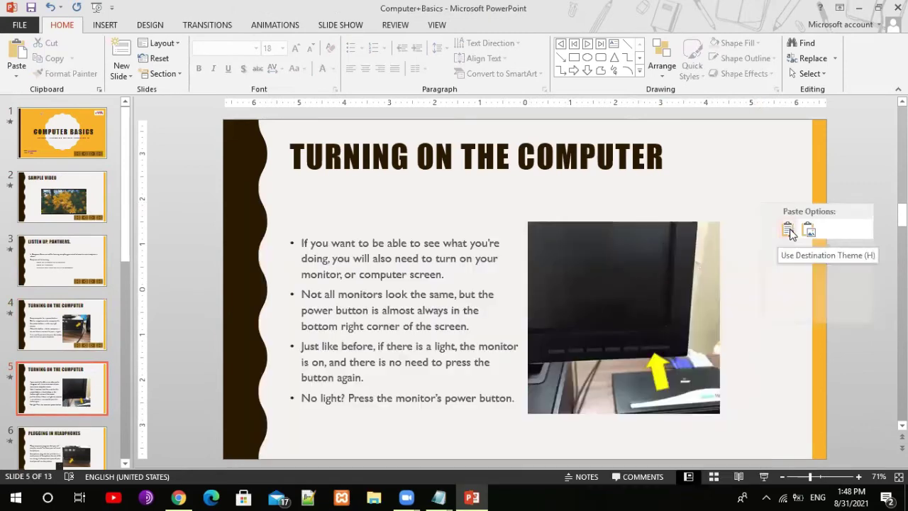
pyautogui.click(788, 230)
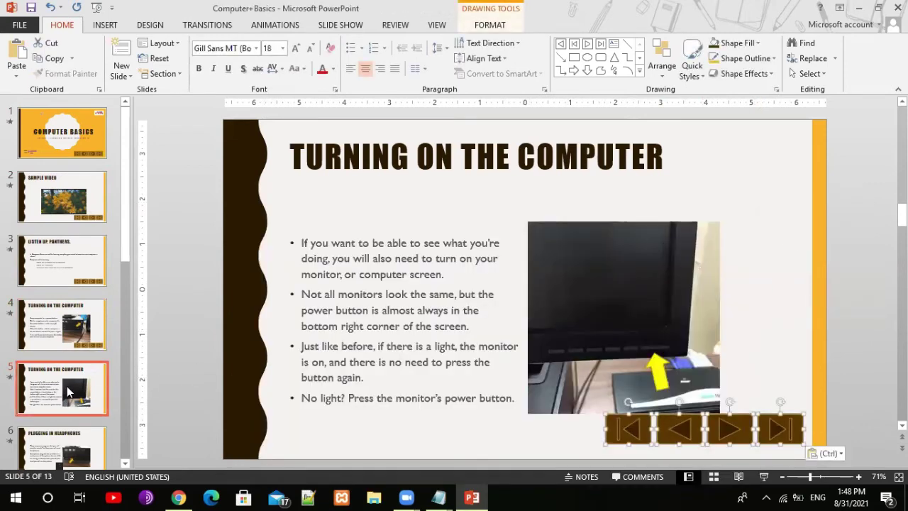
pyautogui.click(71, 389)
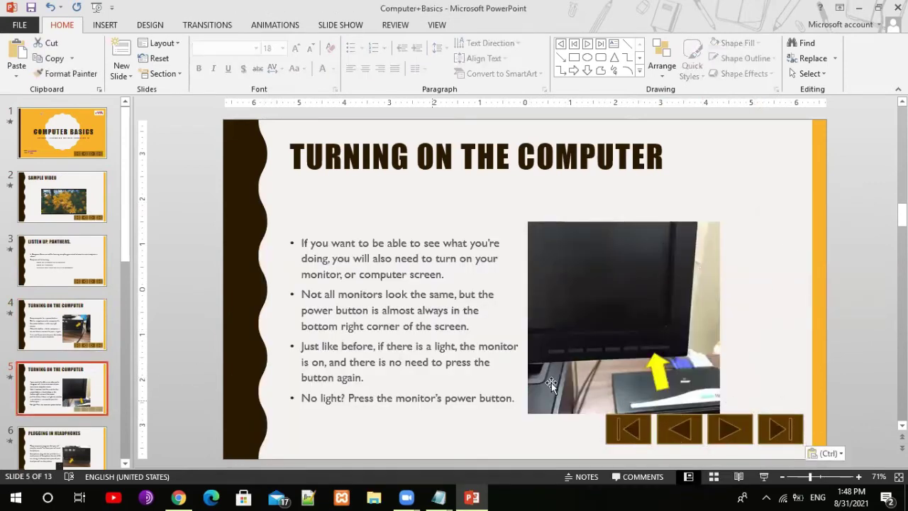
pyautogui.click(62, 447)
pyautogui.rightClick(739, 170)
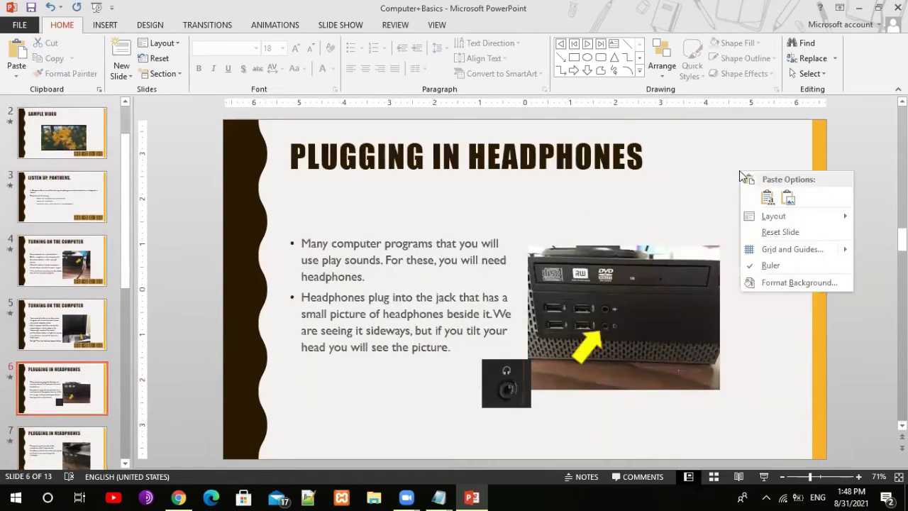
pyautogui.click(768, 198)
pyautogui.click(62, 444)
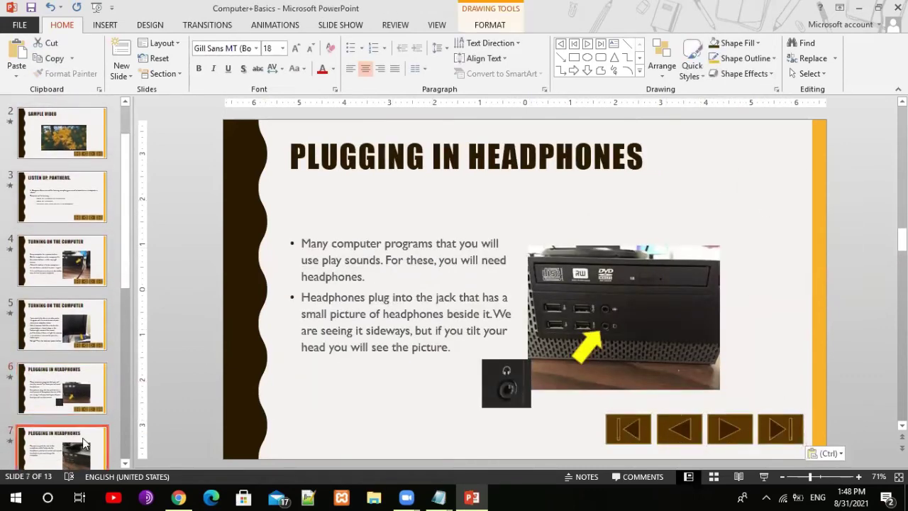
pyautogui.rightClick(379, 371)
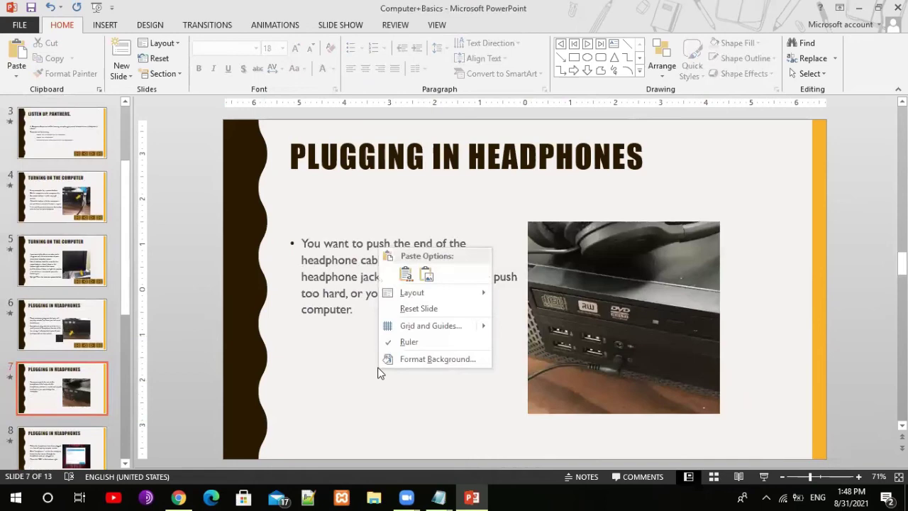
pyautogui.click(406, 275)
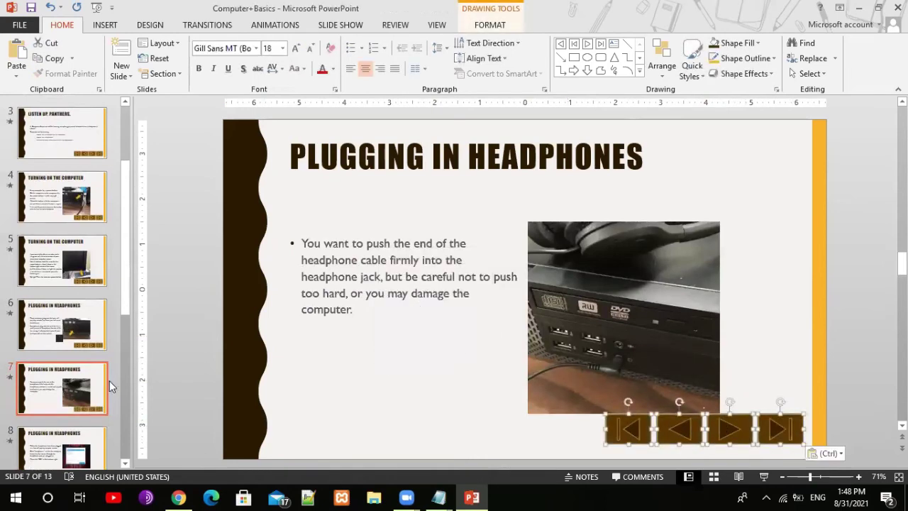
# - Paste the navigation buttons onto slide 8, then return to the Computer Basics title slide
pyautogui.click(63, 444)
pyautogui.click(315, 405)
pyautogui.rightClick(316, 406)
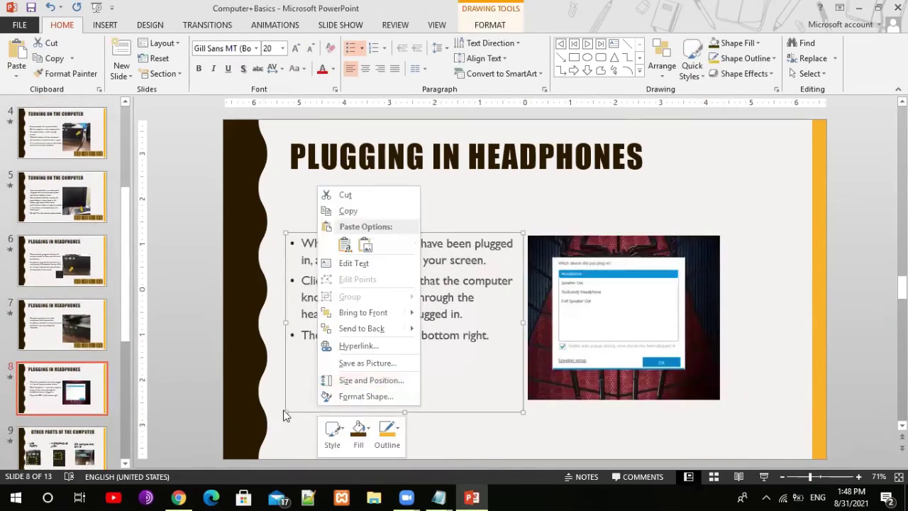
pyautogui.rightClick(285, 434)
pyautogui.click(318, 346)
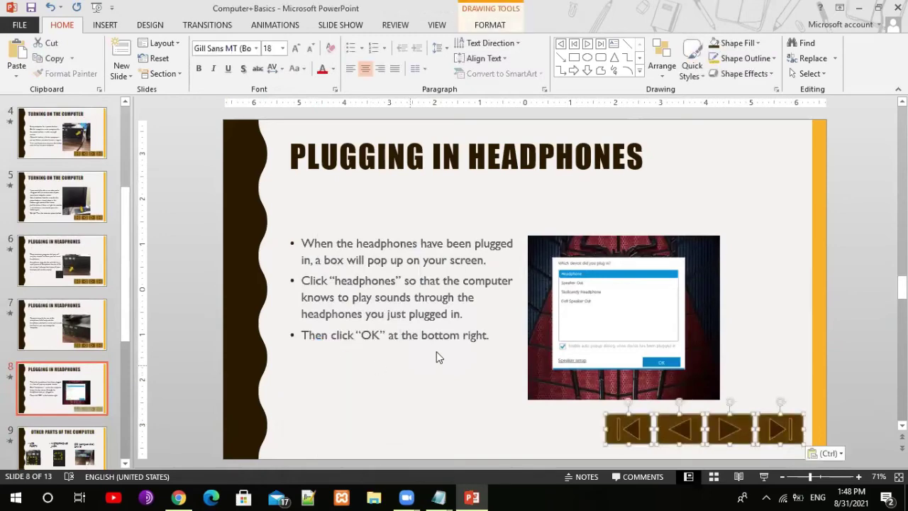
pyautogui.click(71, 147)
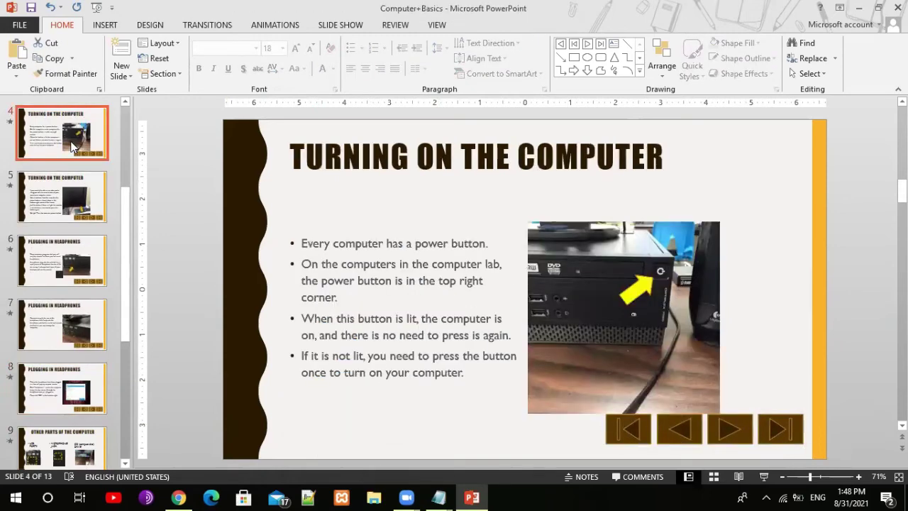
pyautogui.scroll(5, 71, 147)
pyautogui.click(71, 147)
# - Run the show with F5, use the buttons to move forward through slides and back to the title, then exit
pyautogui.press('F5')
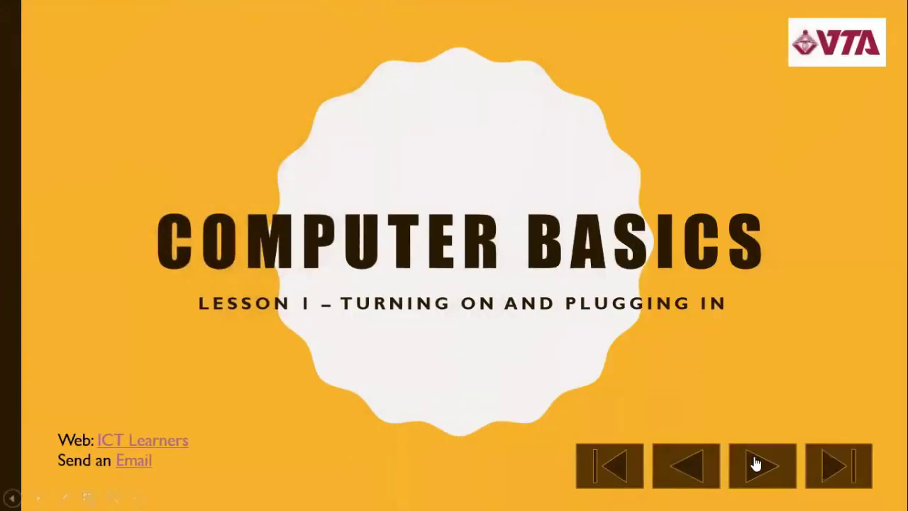
pyautogui.click(609, 461)
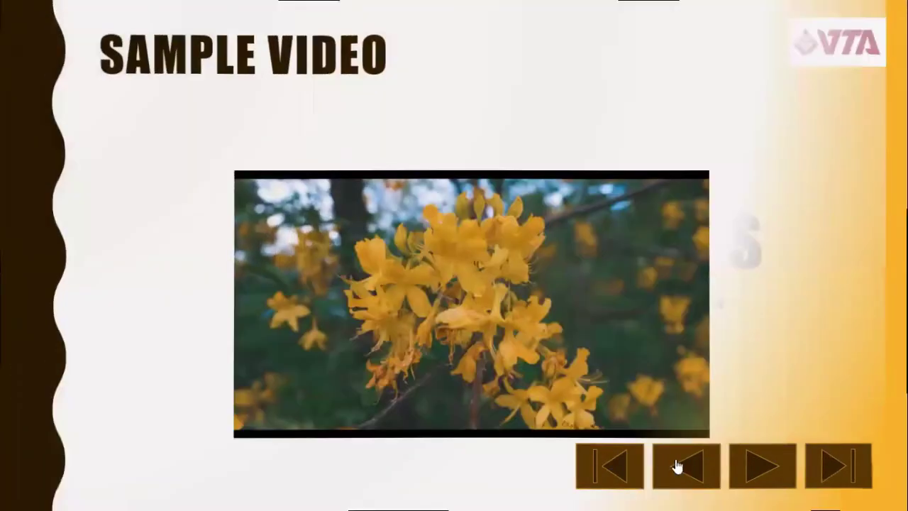
pyautogui.click(676, 459)
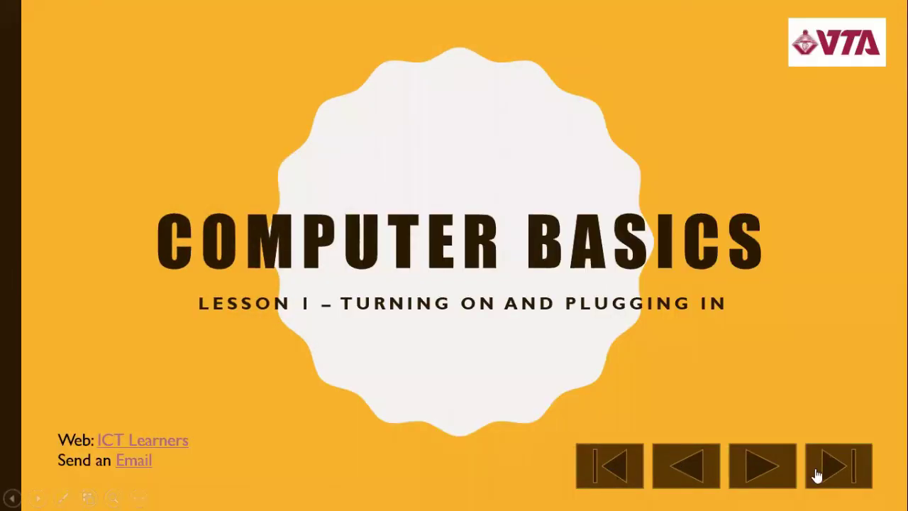
pyautogui.click(817, 474)
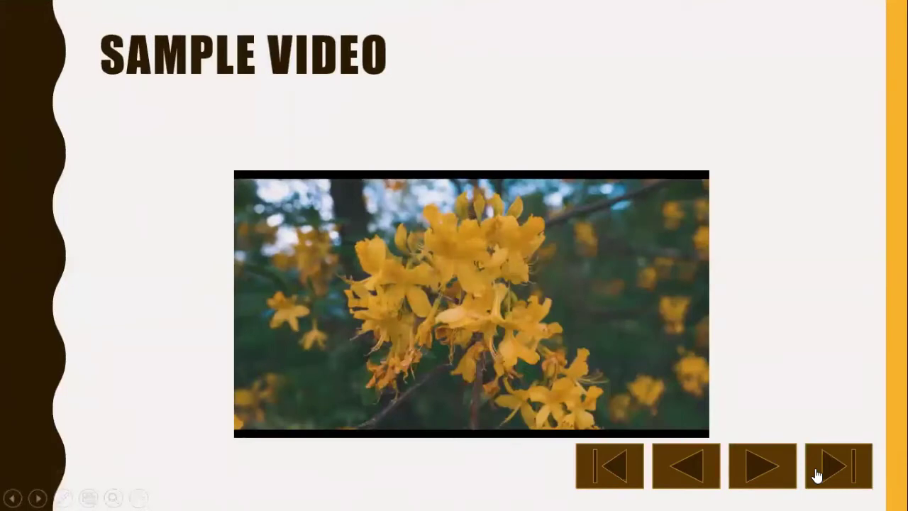
pyautogui.click(817, 474)
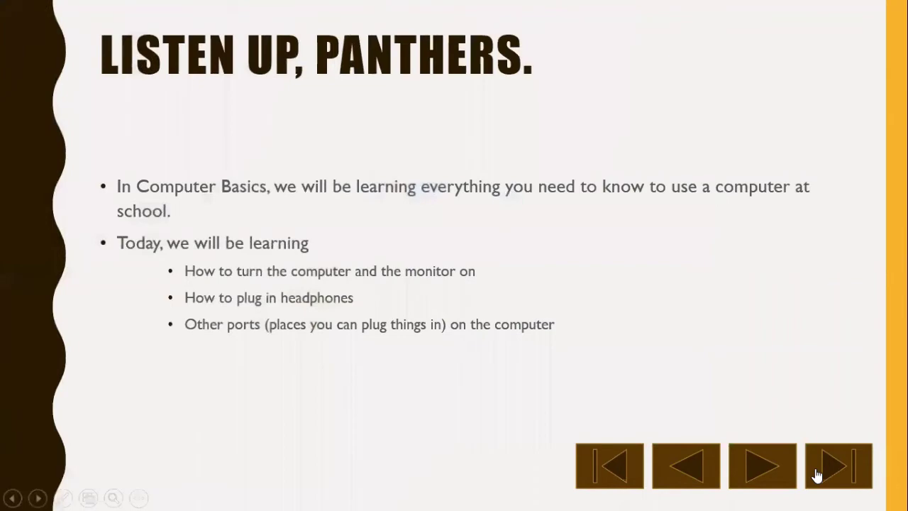
pyautogui.click(817, 474)
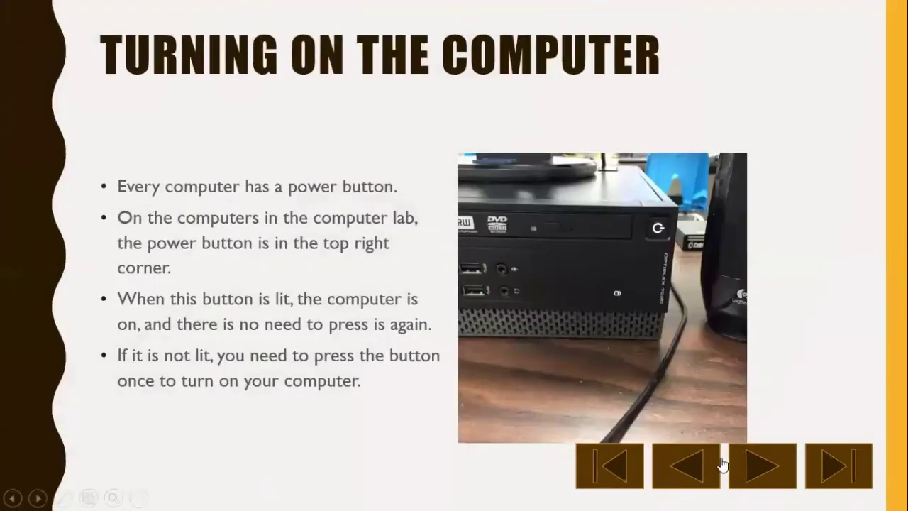
pyautogui.click(618, 466)
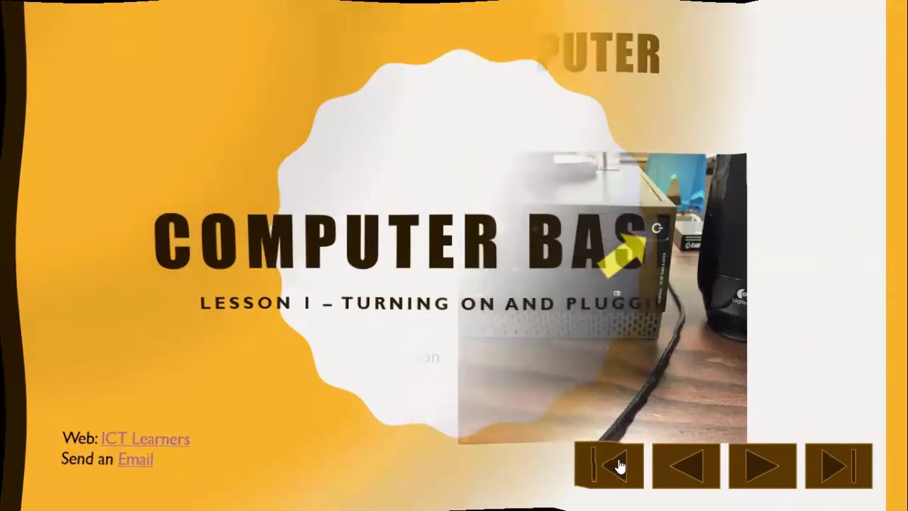
pyautogui.press('Escape')
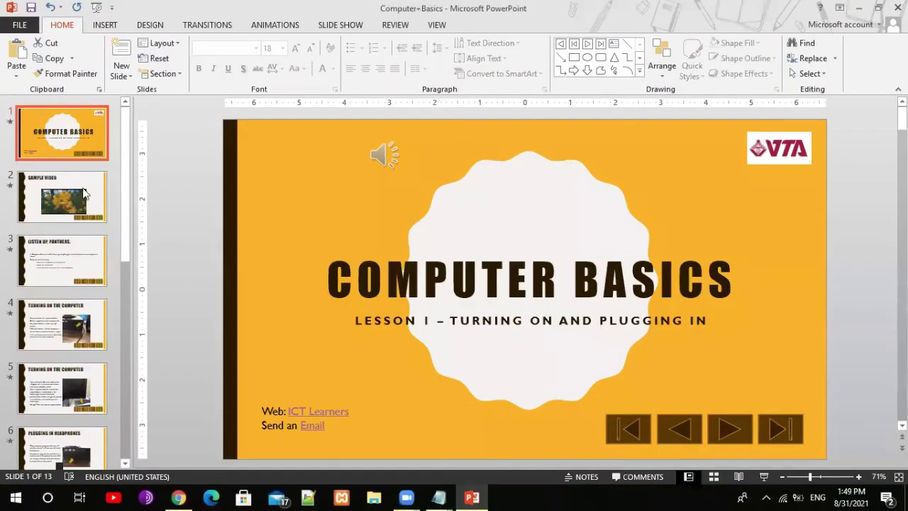
# - Browse slides 1, 2 and 4 to review their navigation buttons
pyautogui.click(84, 196)
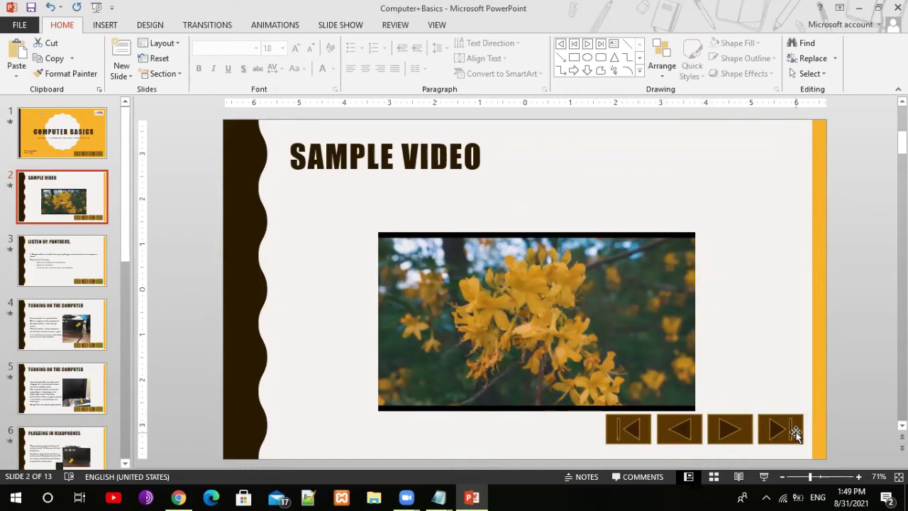
pyautogui.click(70, 136)
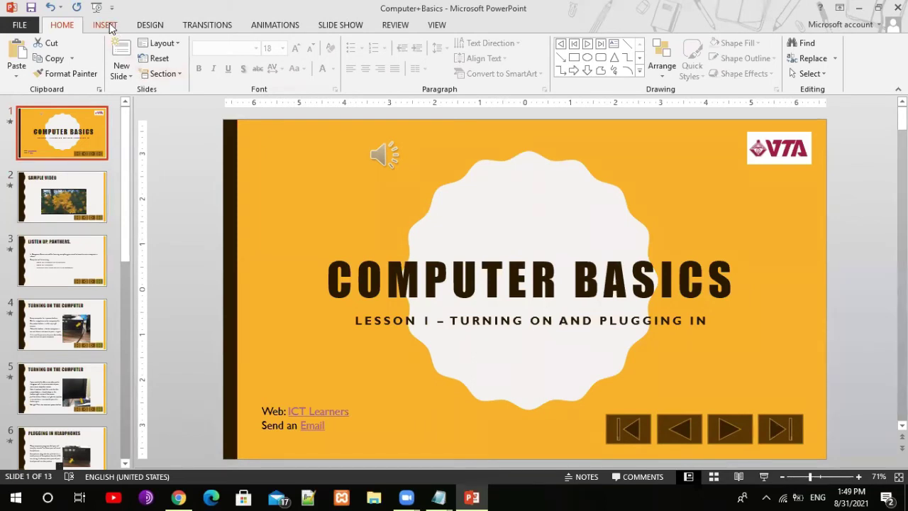
pyautogui.click(74, 193)
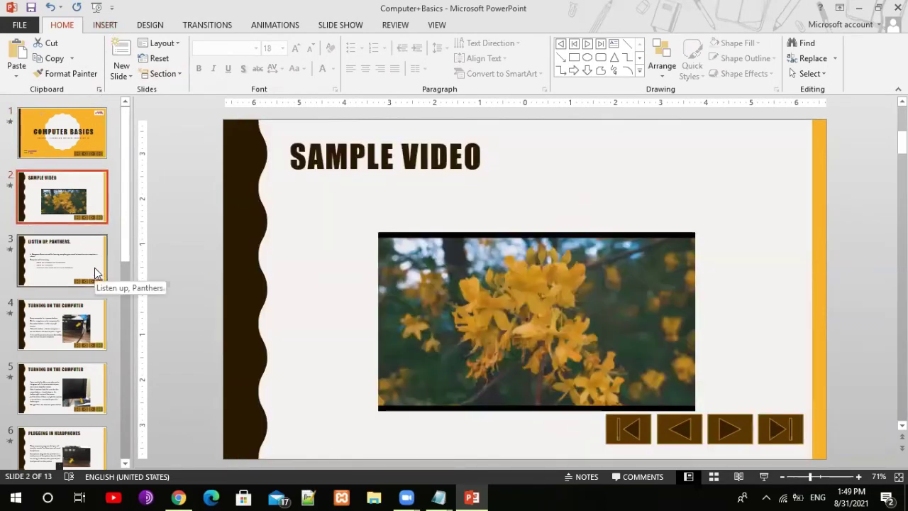
pyautogui.click(97, 318)
pyautogui.click(90, 150)
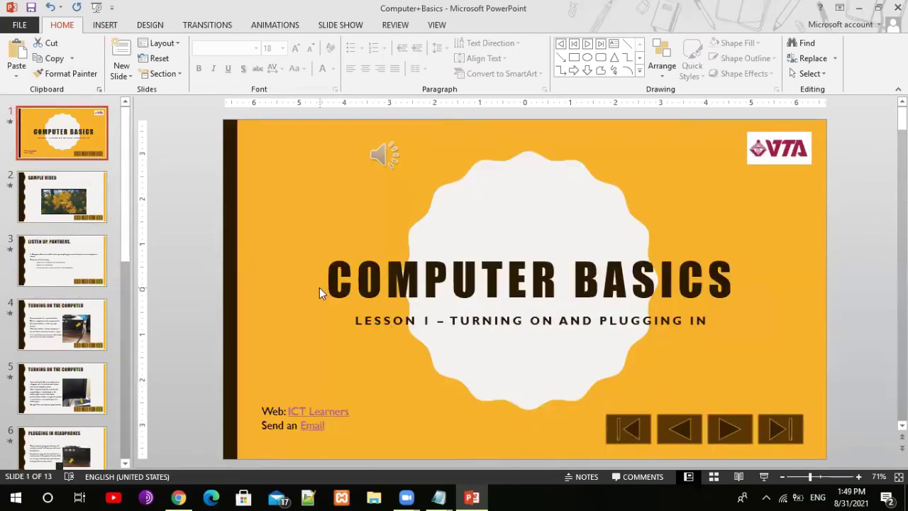
pyautogui.click(97, 200)
pyautogui.click(97, 159)
# - Go to slide 5 and open the Shapes list scrolled to the Action Buttons row
pyautogui.click(110, 27)
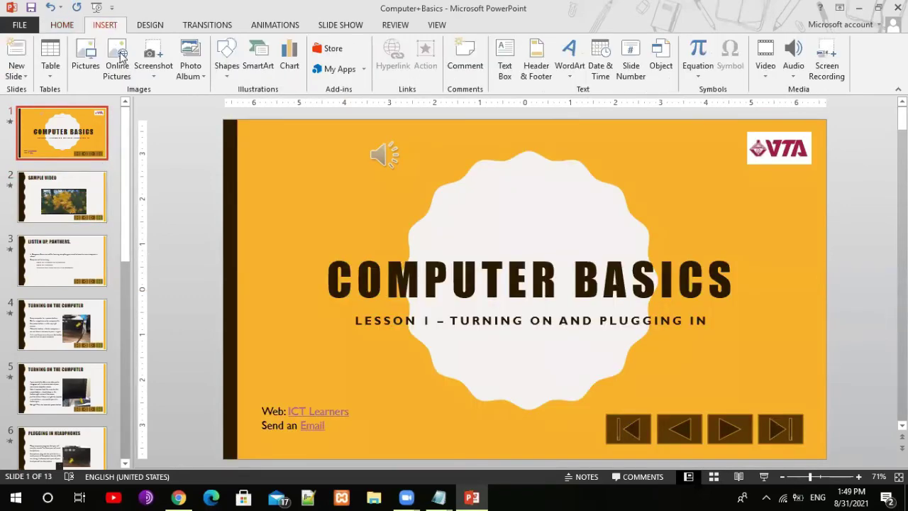
pyautogui.click(226, 71)
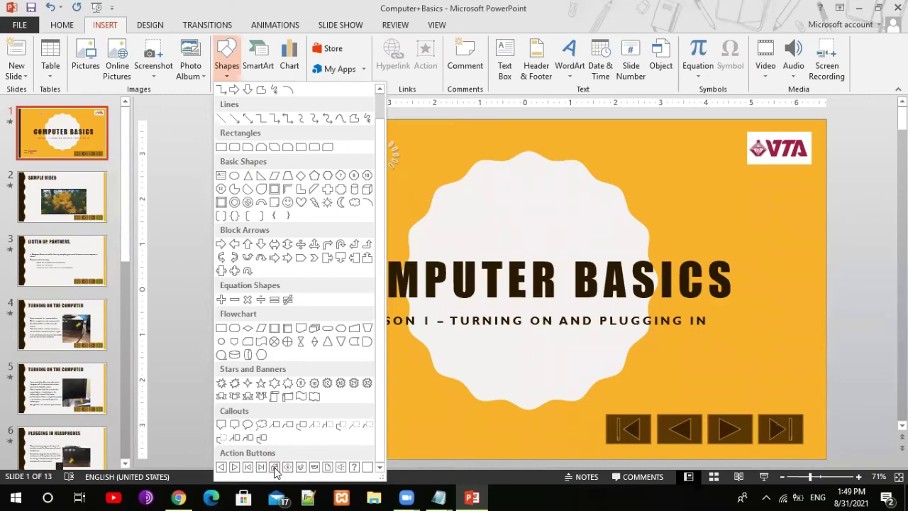
pyautogui.click(55, 326)
pyautogui.click(79, 376)
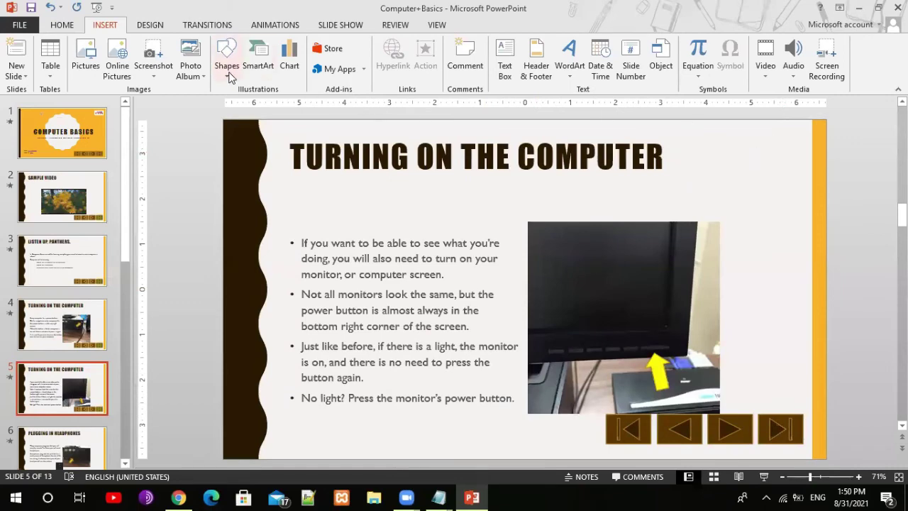
pyautogui.click(228, 71)
pyautogui.scroll(-1, 327, 357)
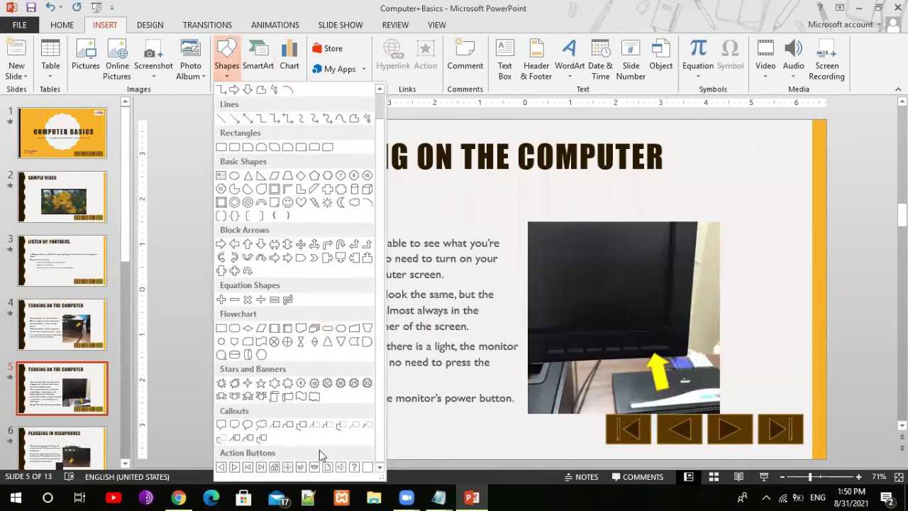
# - Draw a Home action button linked to the First Slide at slide 5's top right, nudged toward the edge
pyautogui.click(274, 468)
pyautogui.moveTo(775, 174); pyautogui.dragTo(736, 138)
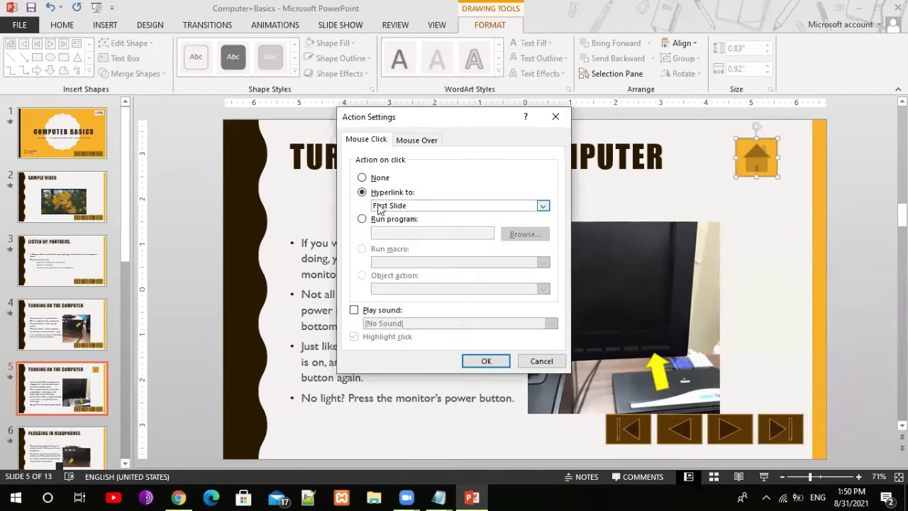
pyautogui.click(486, 362)
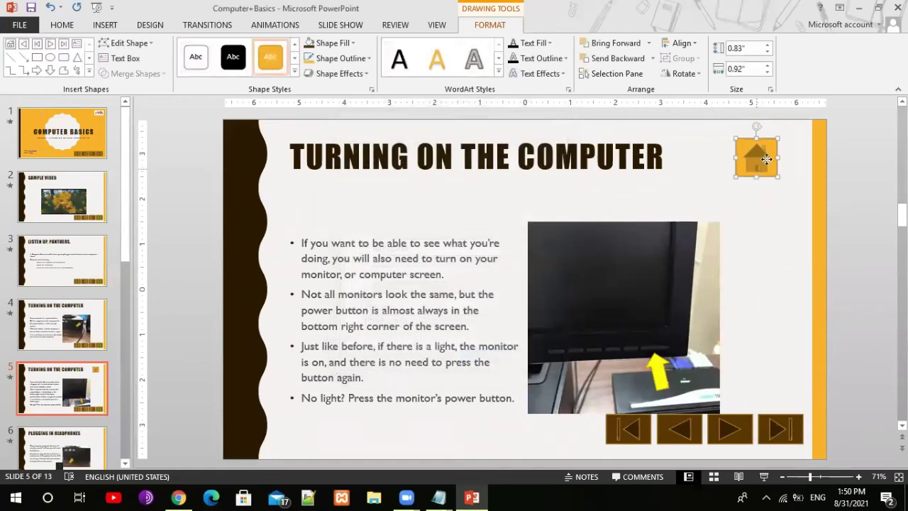
pyautogui.moveTo(767, 159); pyautogui.dragTo(786, 159)
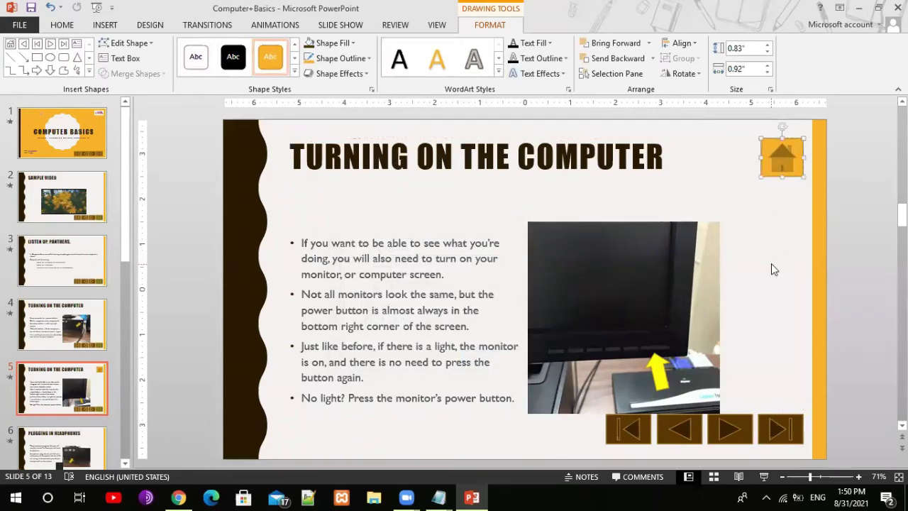
# - Work in the first bullet line's text, then reselect the Home button on slide 5
pyautogui.click(367, 256)
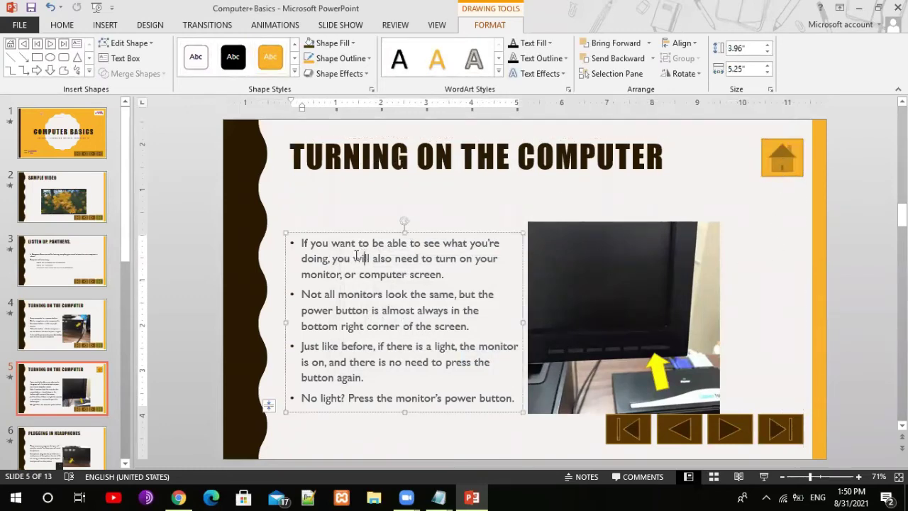
pyautogui.moveTo(301, 242); pyautogui.dragTo(506, 242)
pyautogui.click(396, 242)
pyautogui.click(302, 243)
pyautogui.press('End')
pyautogui.click(502, 243)
pyautogui.click(403, 242)
pyautogui.click(765, 166)
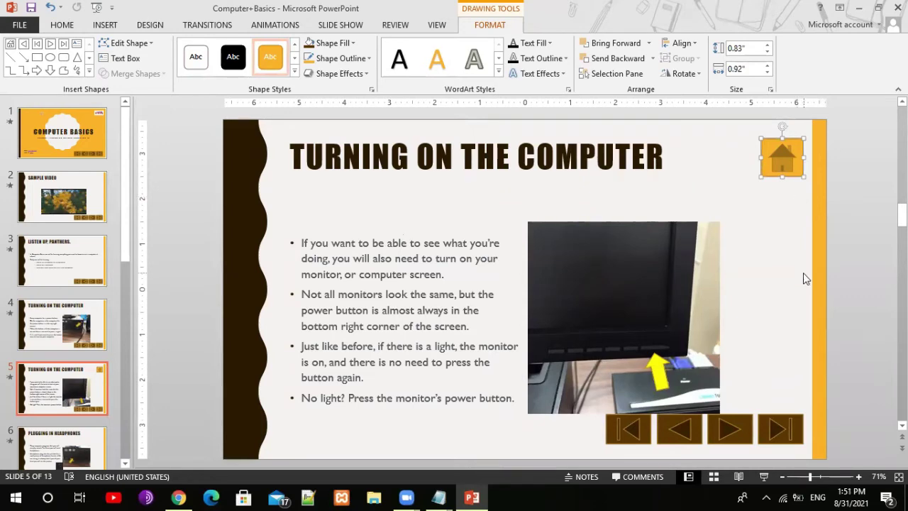
pyautogui.click(91, 401)
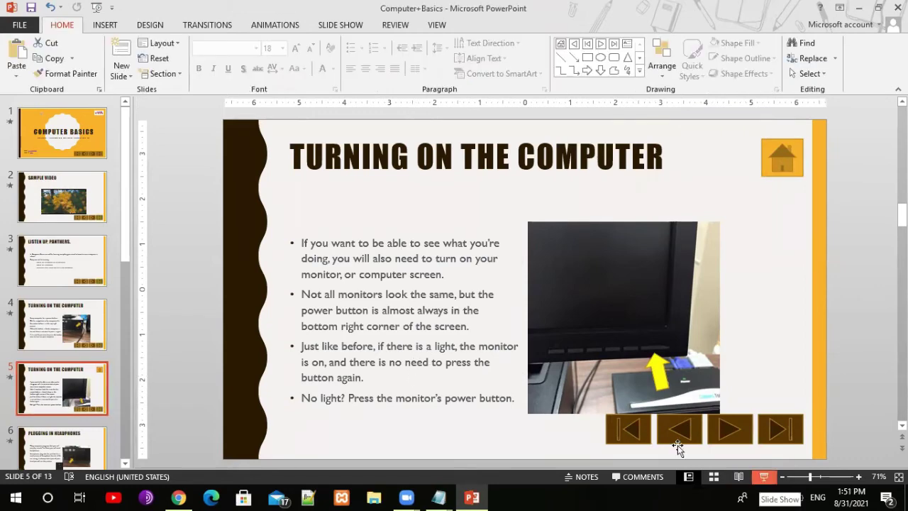
# - Run the show from slide 5, advance twice, jump Home to the title slide, then exit
pyautogui.hotkey('shift', 'F5')
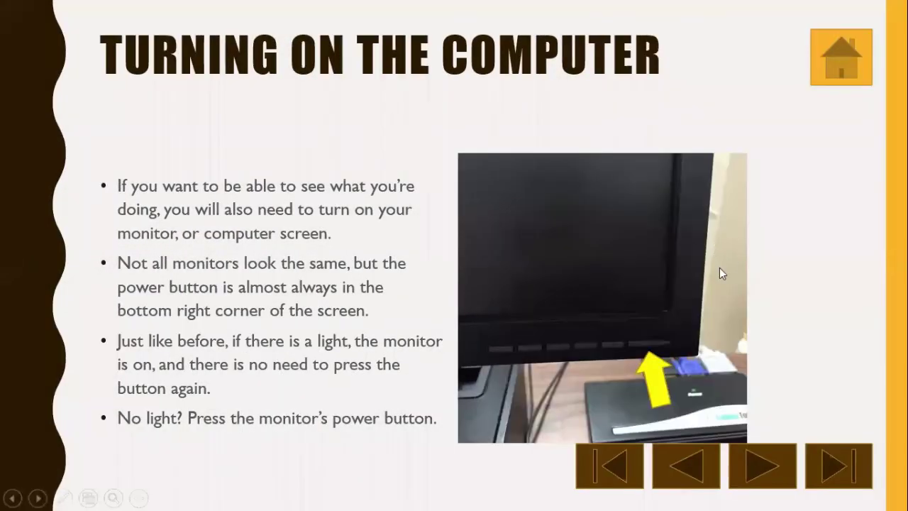
pyautogui.click(747, 456)
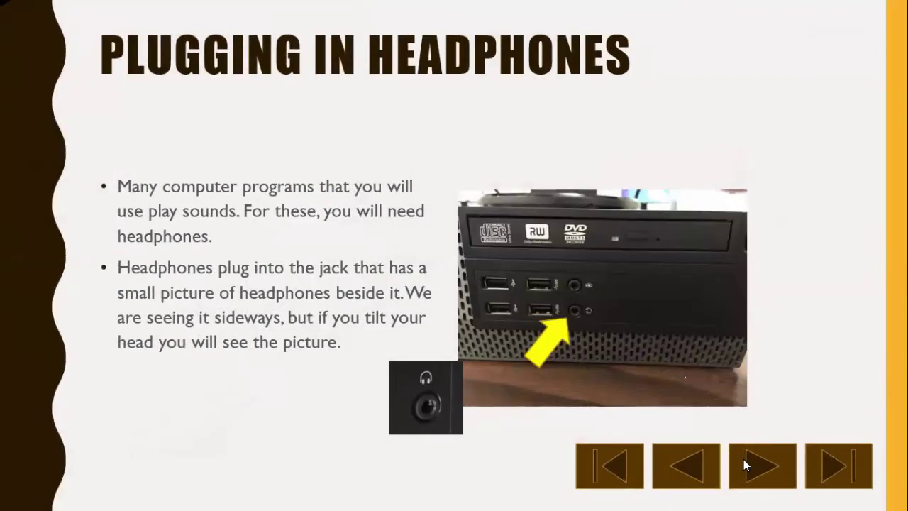
pyautogui.click(743, 459)
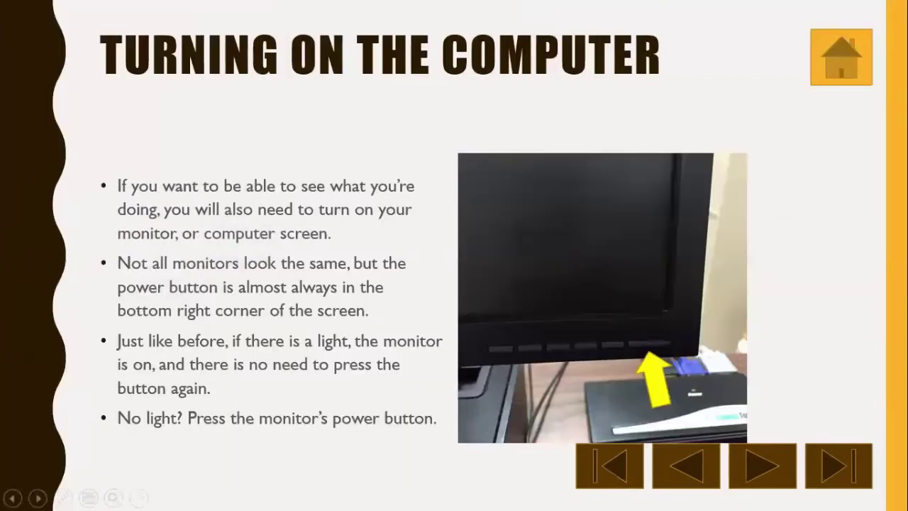
pyautogui.click(836, 61)
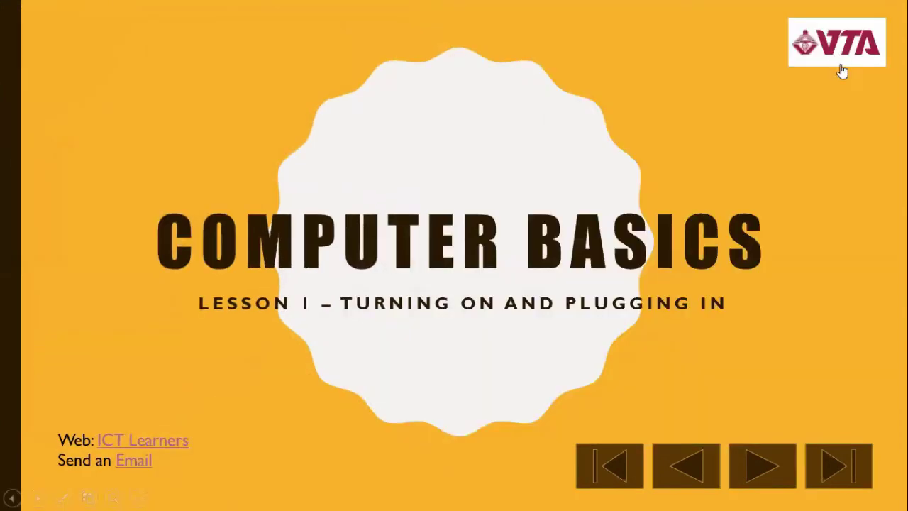
pyautogui.press('Escape')
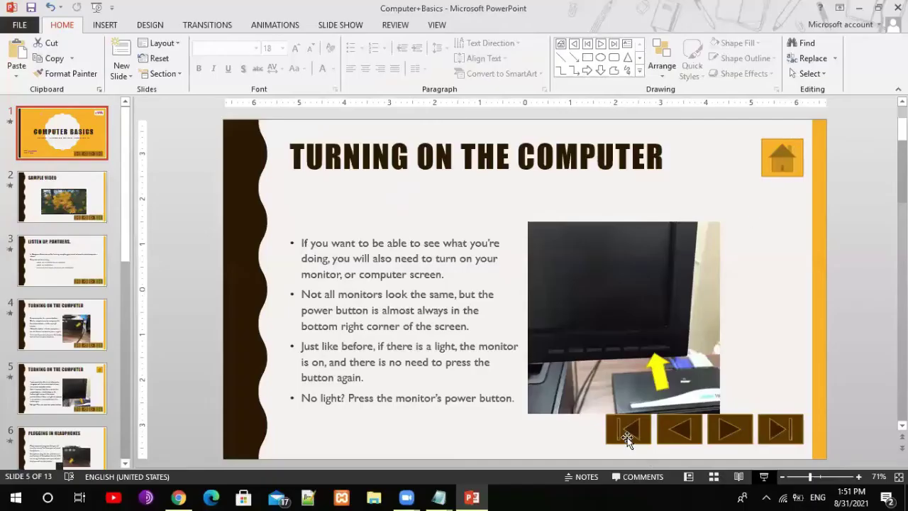
# - Check the Turning on the Computer slide's home button, then open slide 2, Sample Video, on the Insert tab
pyautogui.keyDown('ctrl'); pyautogui.click(627, 437); pyautogui.keyUp('ctrl')
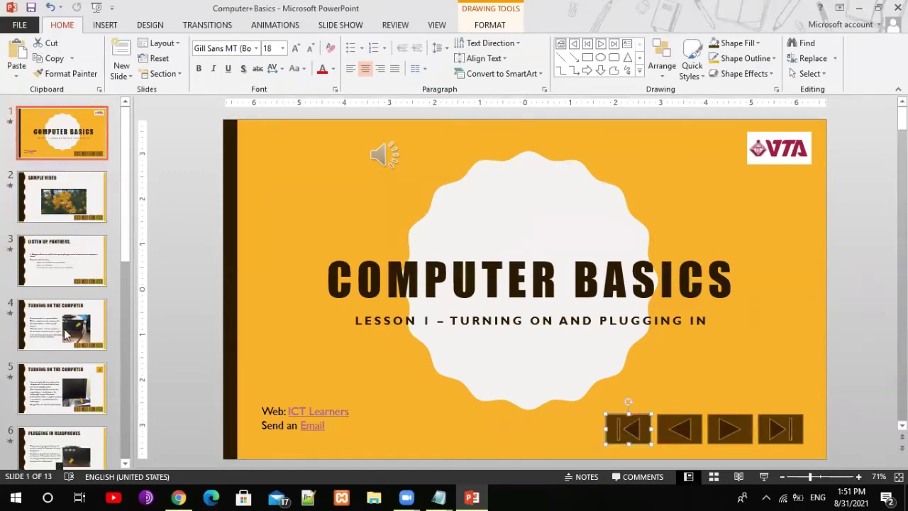
pyautogui.click(55, 390)
pyautogui.click(791, 173)
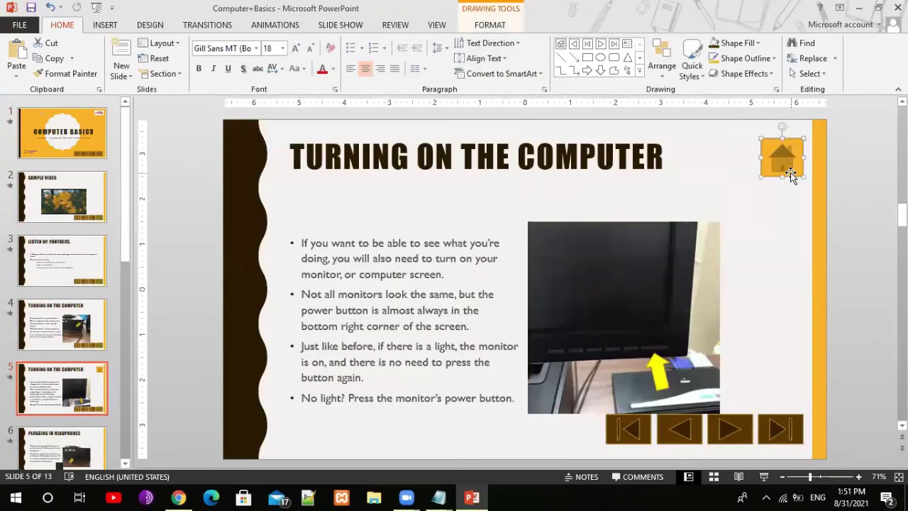
pyautogui.click(775, 258)
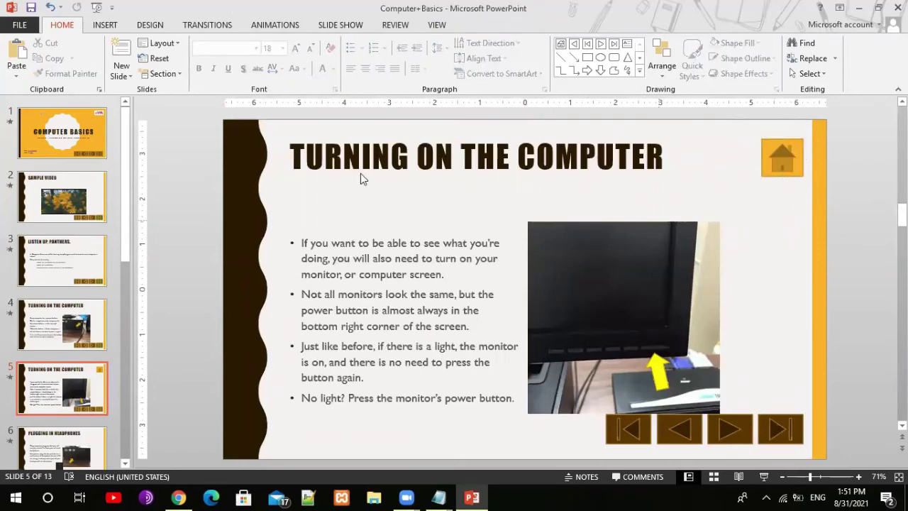
pyautogui.click(66, 197)
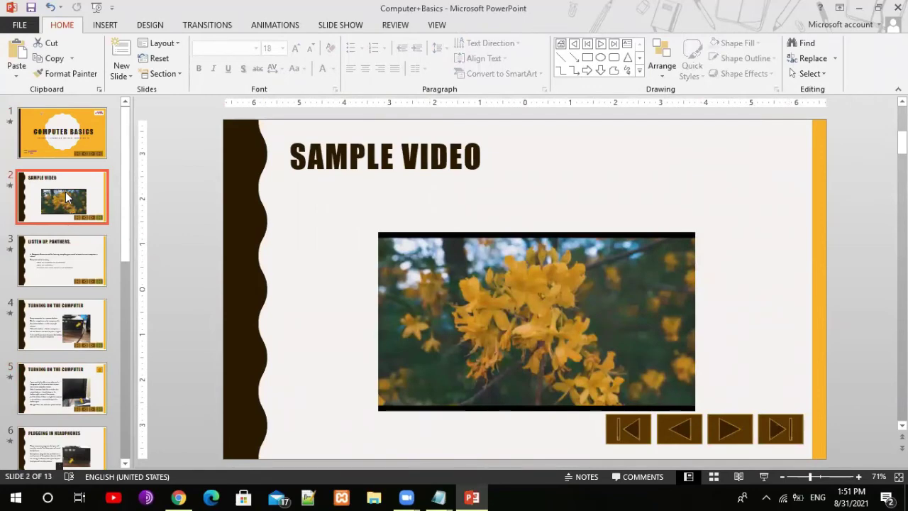
pyautogui.click(110, 26)
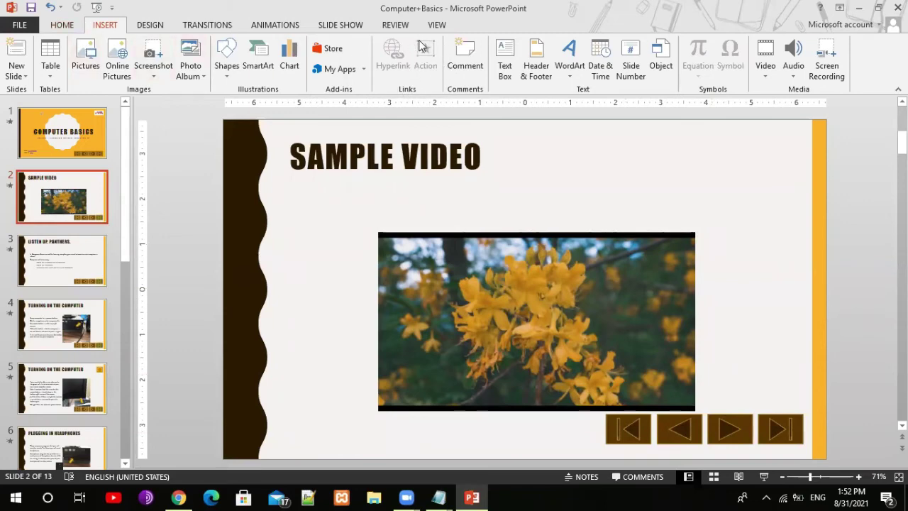
# - Look over the Action Buttons shapes, then open the Sample Video slide's forward button action settings
pyautogui.click(227, 61)
pyautogui.scroll(-1, 266, 398)
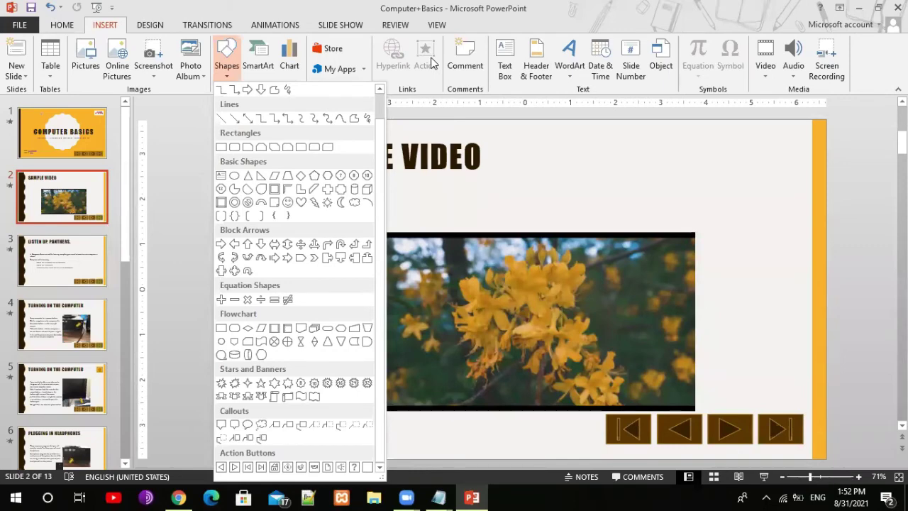
pyautogui.click(805, 206)
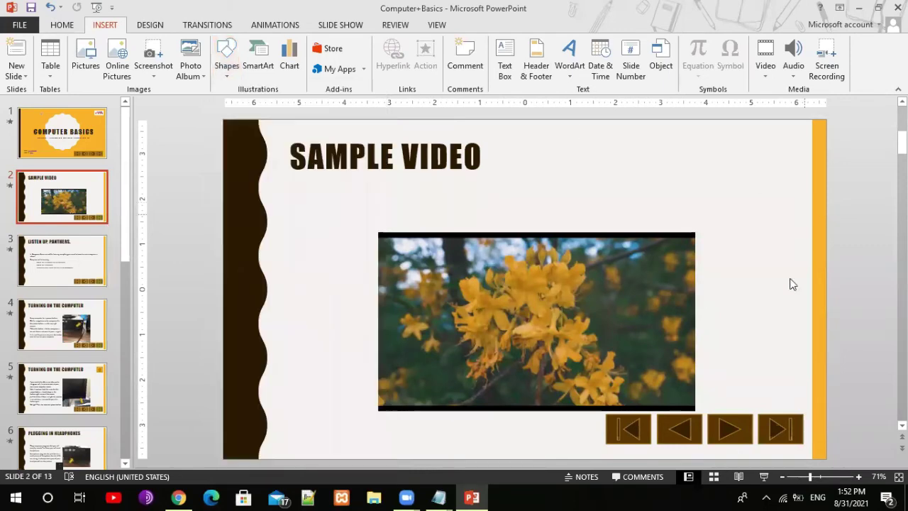
pyautogui.click(693, 438)
pyautogui.click(730, 430)
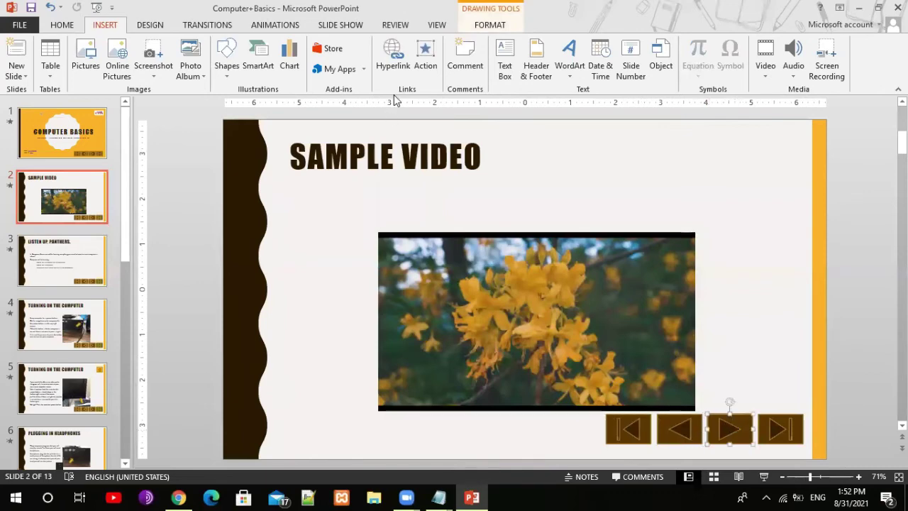
pyautogui.click(430, 71)
pyautogui.click(413, 210)
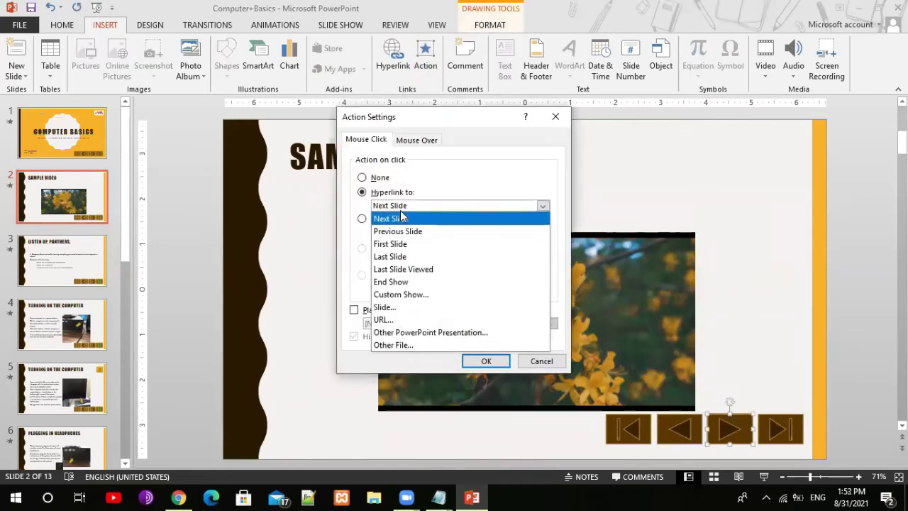
pyautogui.click(425, 205)
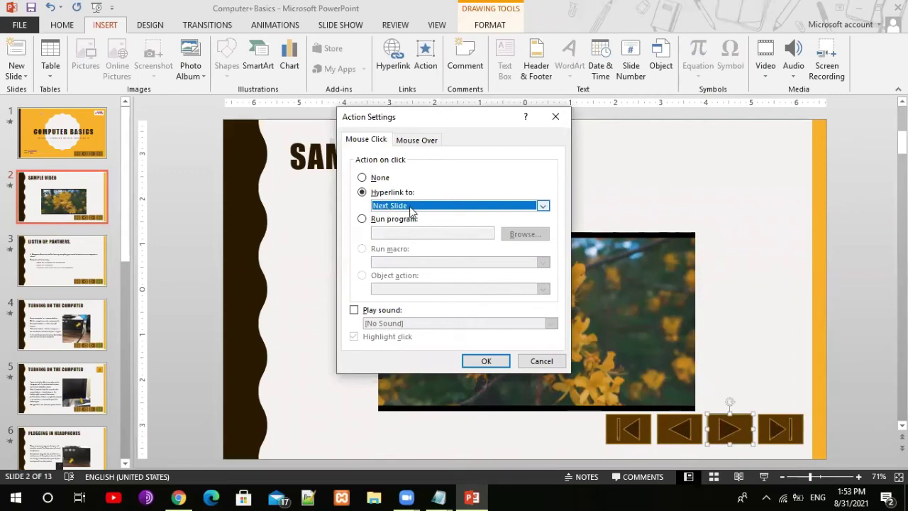
pyautogui.click(384, 220)
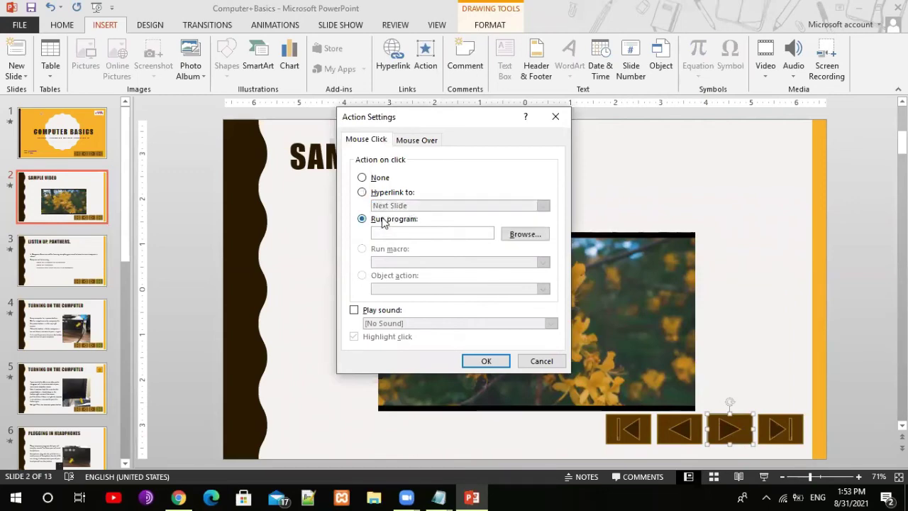
pyautogui.click(372, 312)
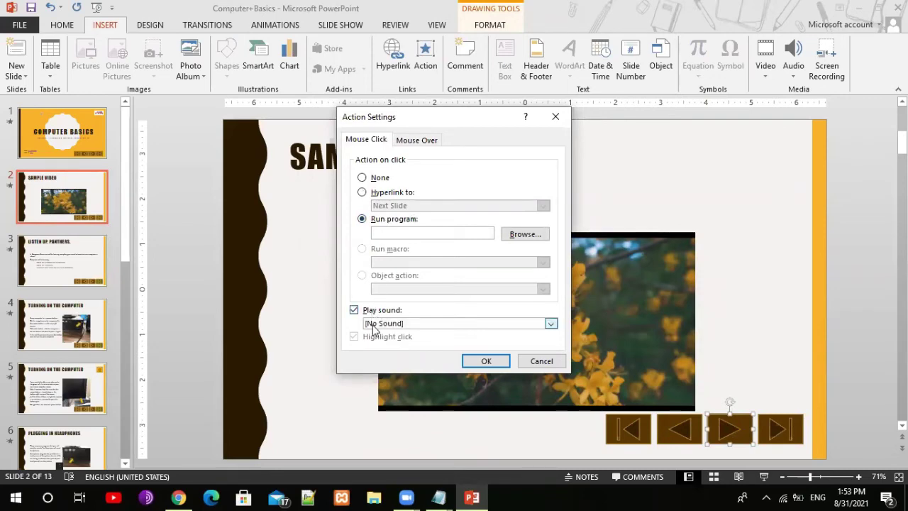
pyautogui.click(373, 322)
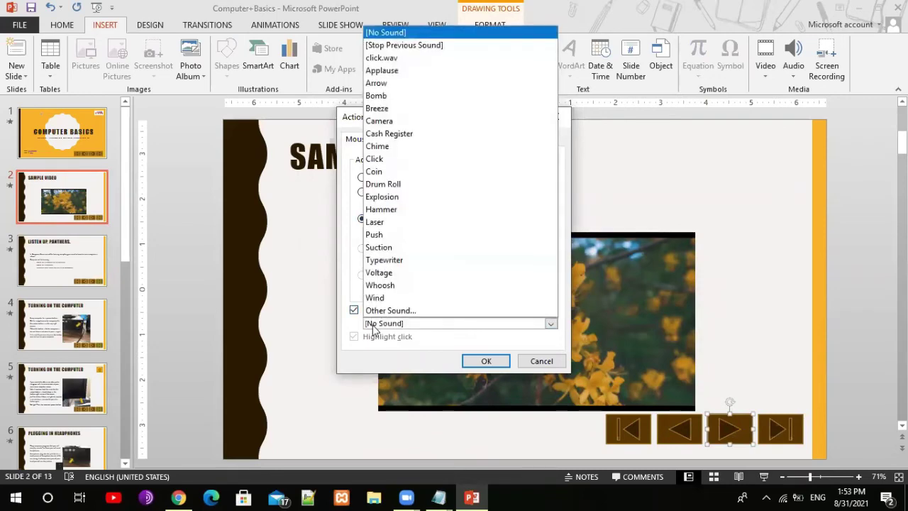
pyautogui.click(350, 286)
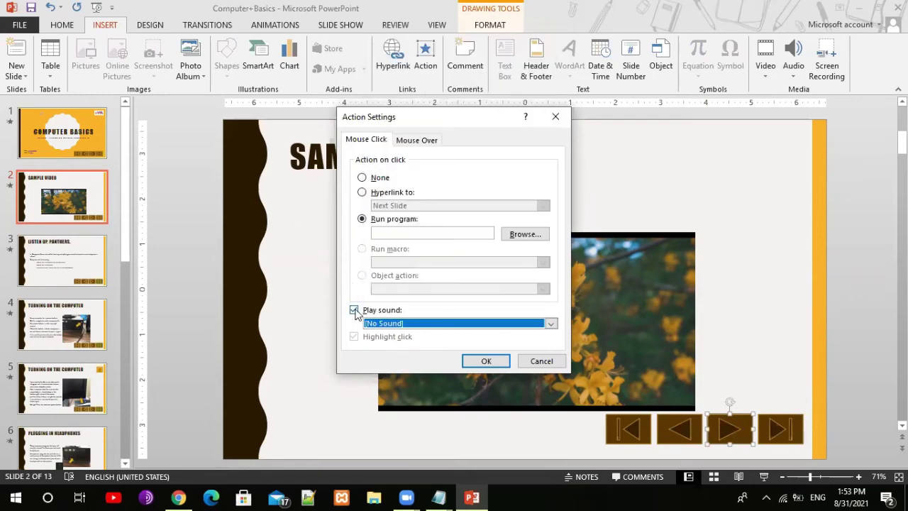
pyautogui.click(354, 310)
pyautogui.click(376, 194)
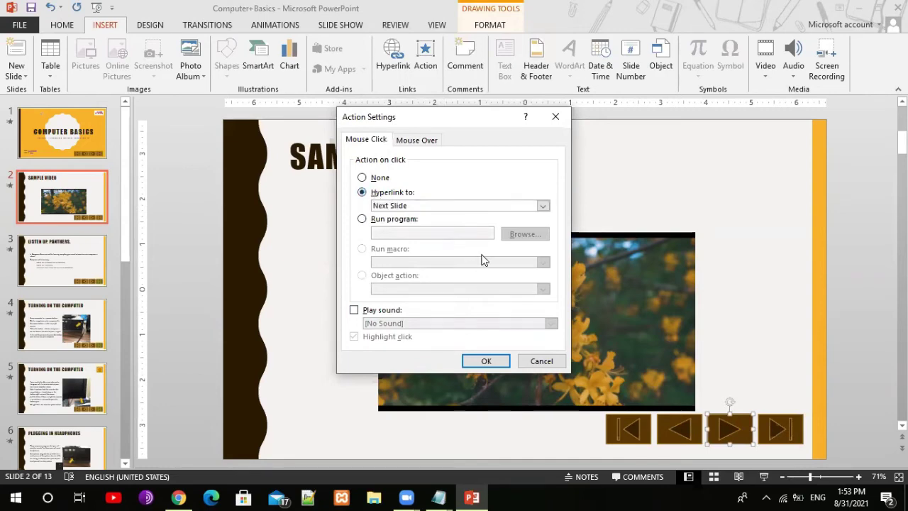
pyautogui.click(541, 362)
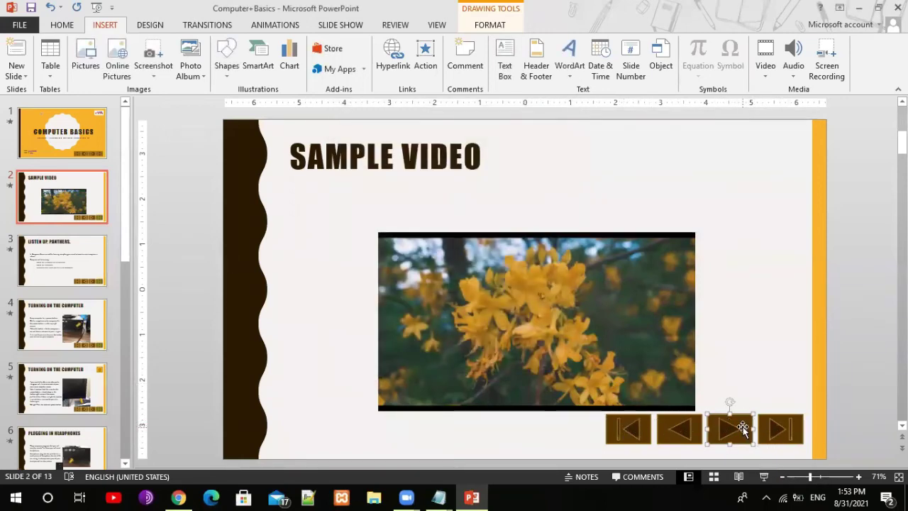
pyautogui.click(426, 64)
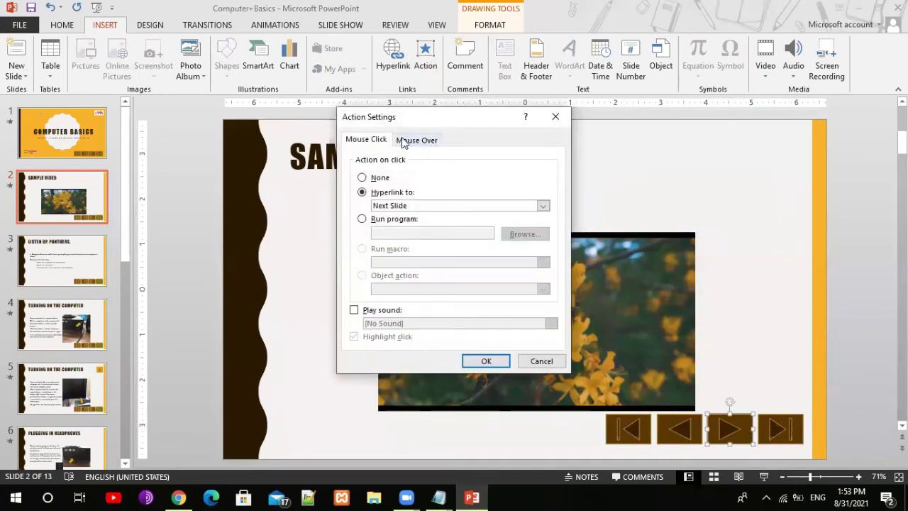
pyautogui.click(424, 141)
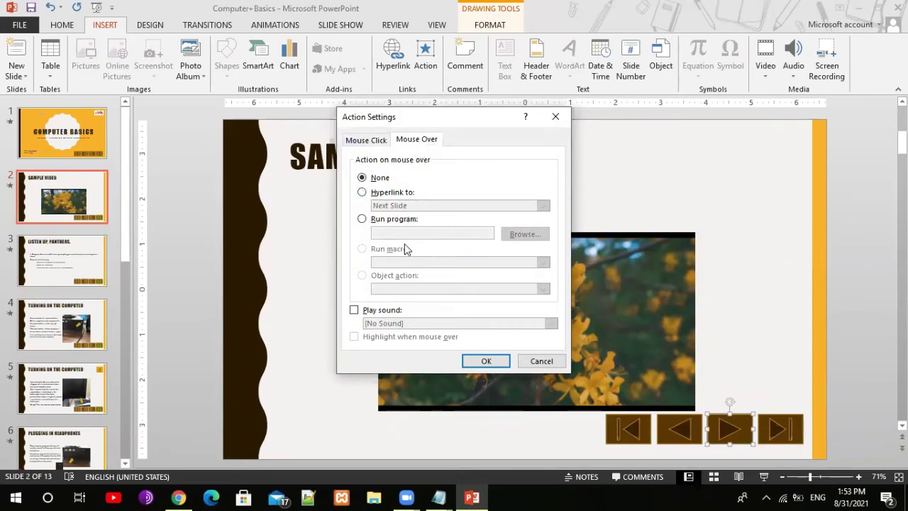
pyautogui.click(365, 142)
pyautogui.click(416, 141)
pyautogui.click(541, 361)
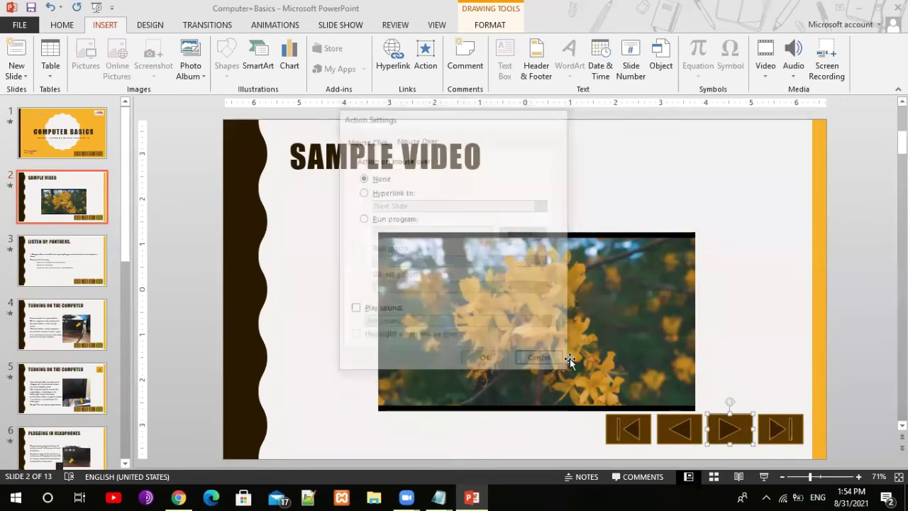
# - Inspect the back, forward, last-slide and first-slide navigation buttons by selecting each in turn
pyautogui.click(686, 428)
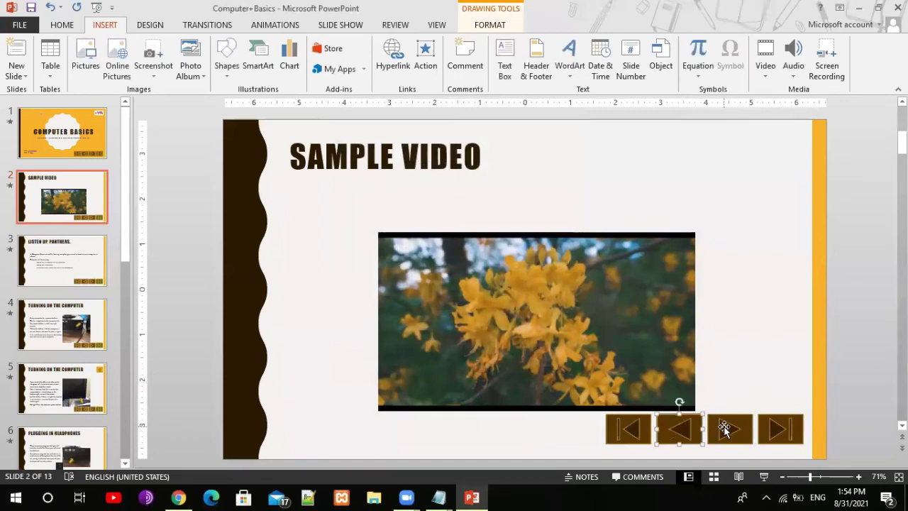
pyautogui.click(724, 428)
pyautogui.click(772, 428)
pyautogui.click(638, 430)
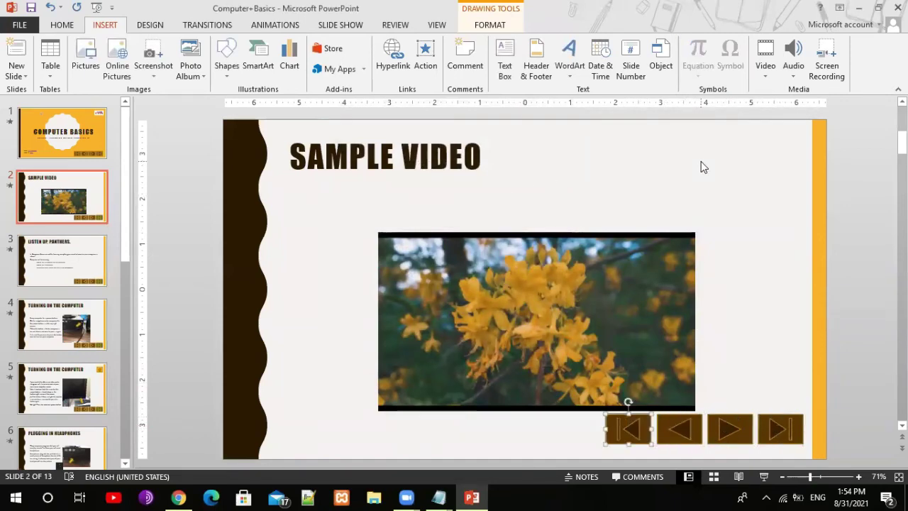
pyautogui.click(725, 433)
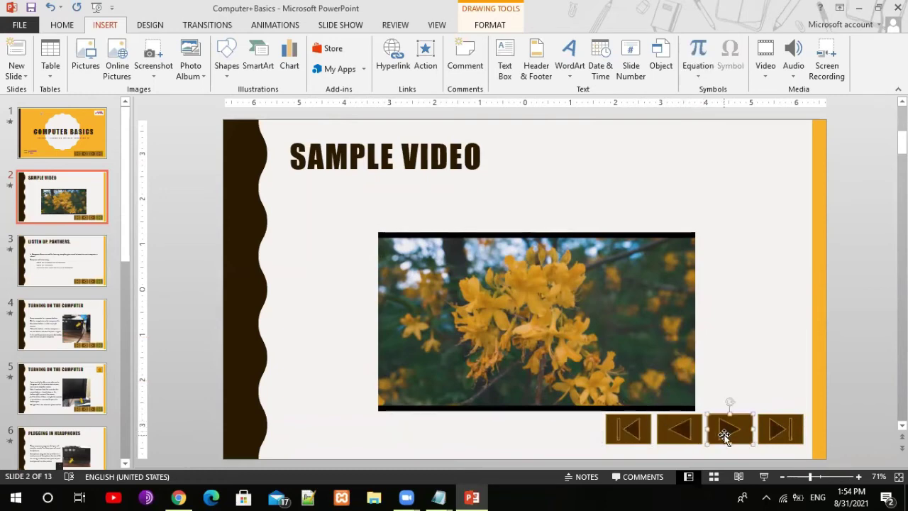
pyautogui.click(682, 430)
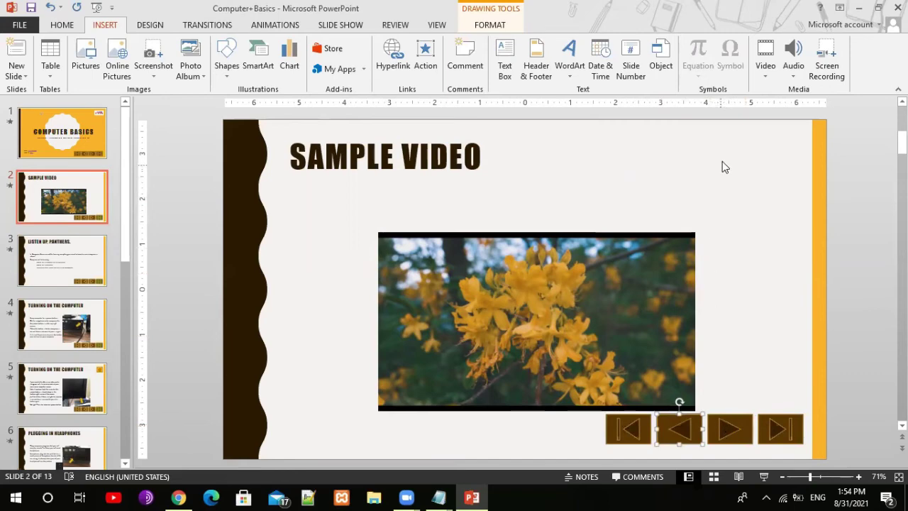
# - Browse the thumbnail pane back to the Computer Basics title slide
pyautogui.click(65, 142)
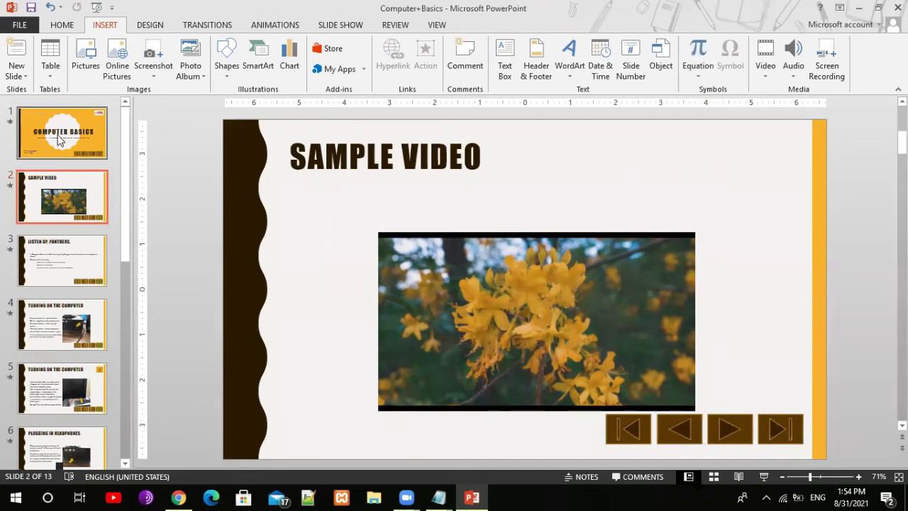
pyautogui.click(57, 259)
pyautogui.scroll(-3, 63, 362)
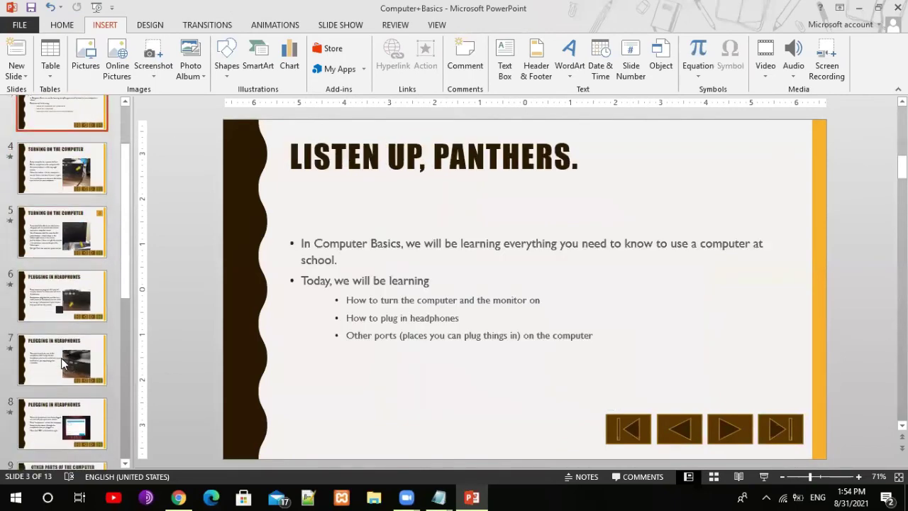
pyautogui.scroll(-3, 62, 362)
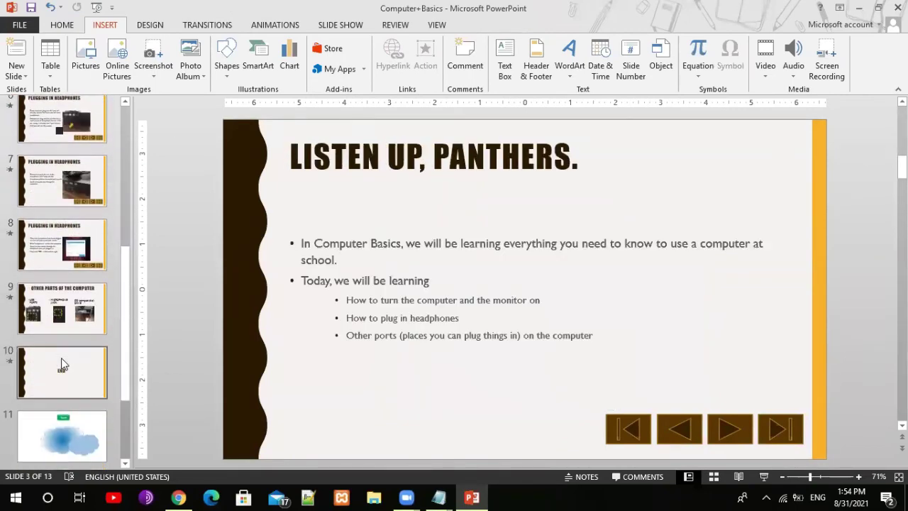
pyautogui.scroll(3, 63, 363)
pyautogui.scroll(4, 62, 364)
# - Insert a new slide after the title slide and give it the Blank layout
pyautogui.click(78, 151)
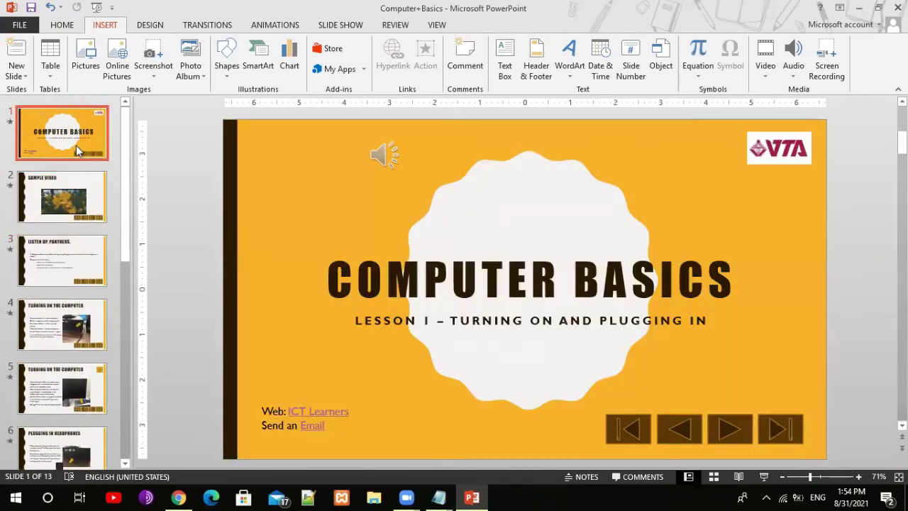
pyautogui.hotkey('ctrl', 'm')
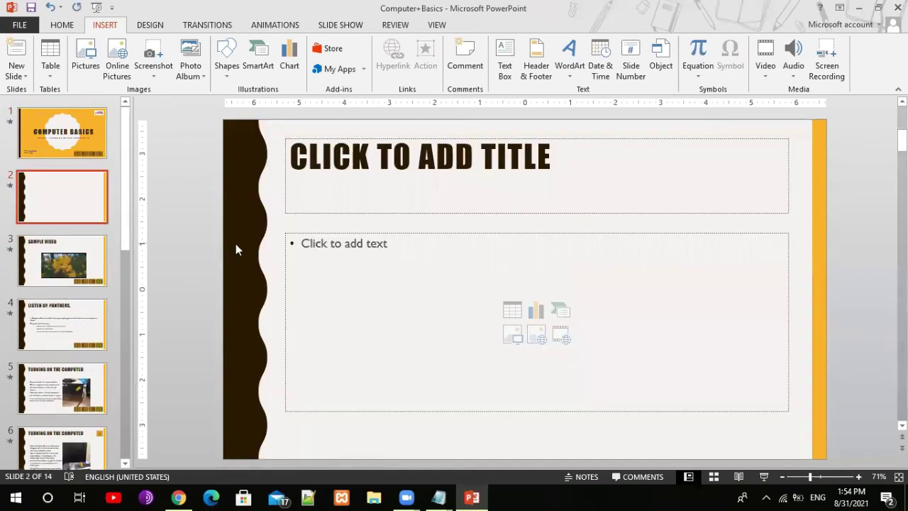
pyautogui.click(60, 27)
pyautogui.click(162, 43)
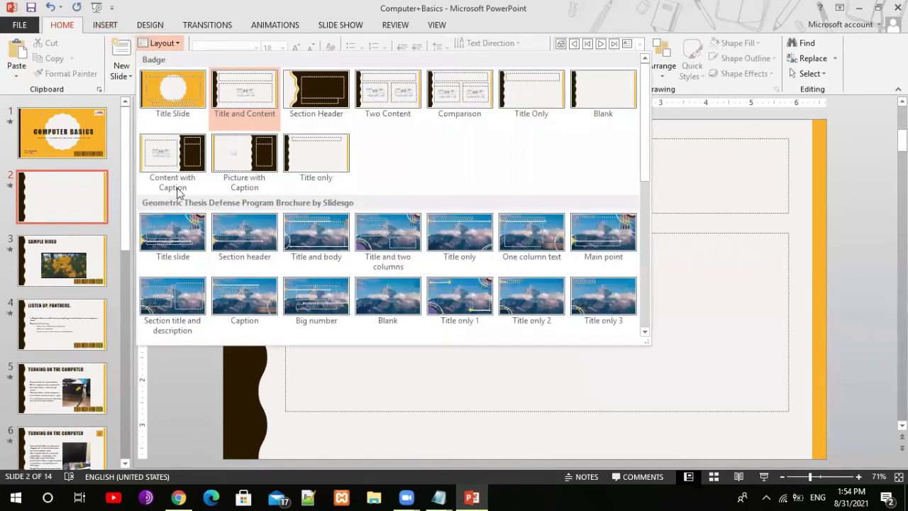
pyautogui.click(604, 99)
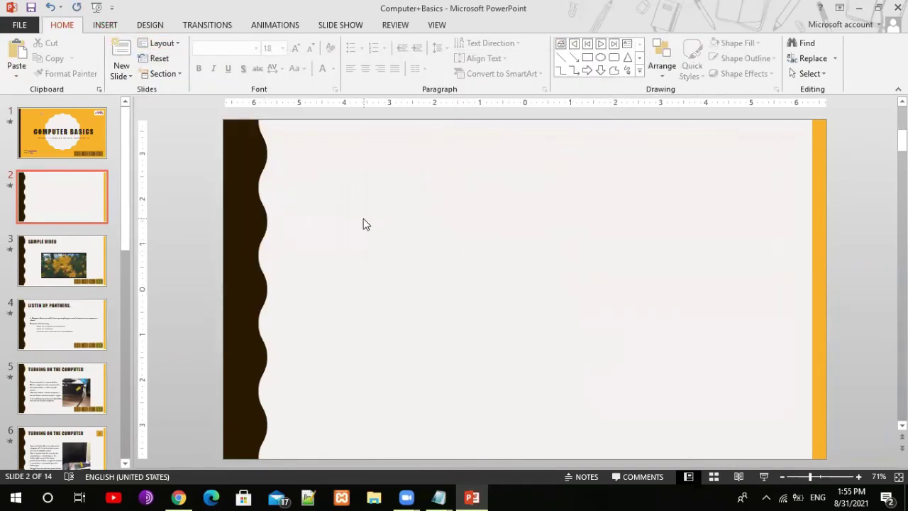
pyautogui.click(114, 26)
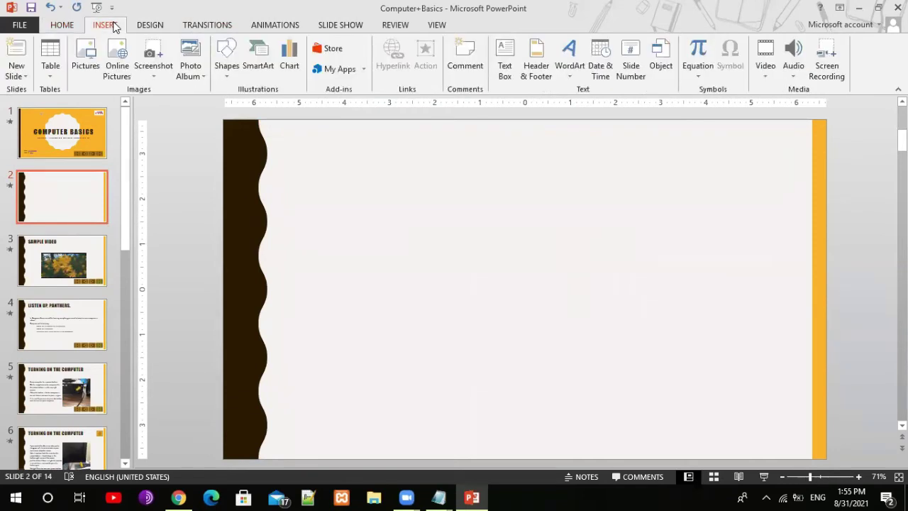
# - Draw a Forward or Next action button from the Shapes gallery onto blank slide 2
pyautogui.click(234, 81)
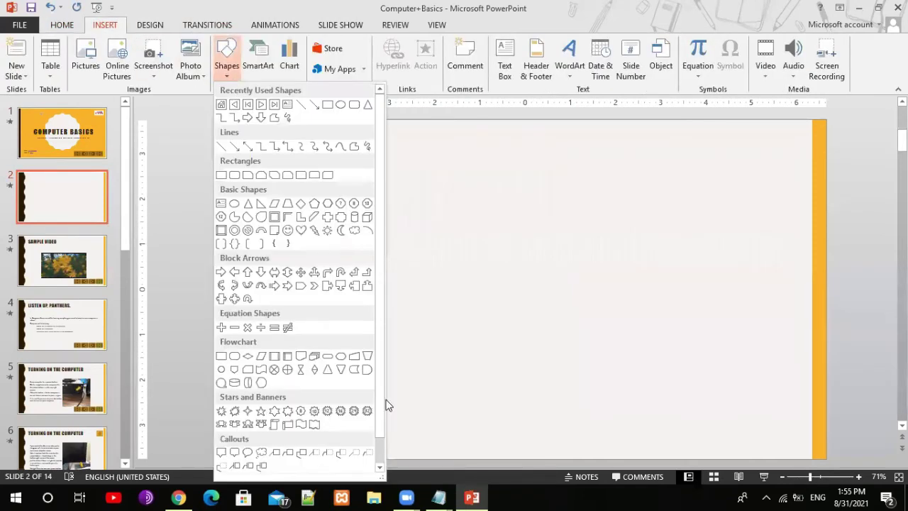
pyautogui.scroll(-4, 387, 401)
pyautogui.click(69, 139)
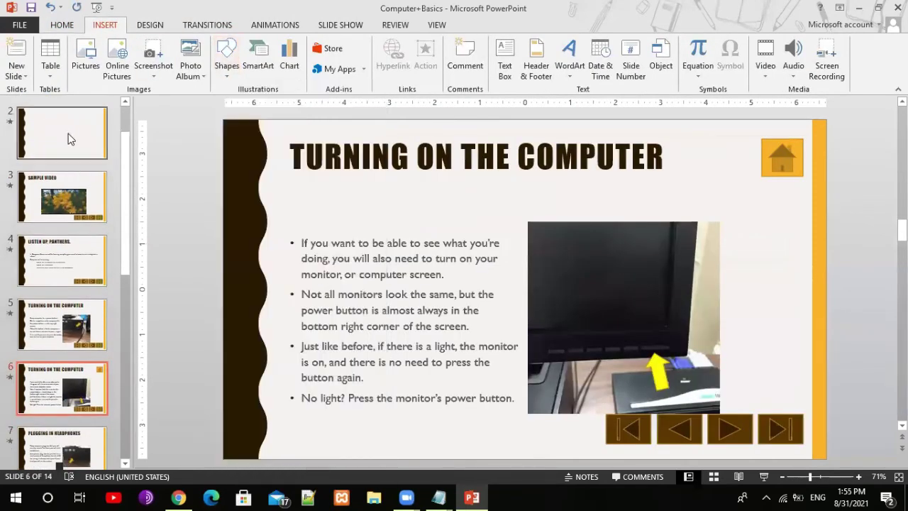
pyautogui.click(69, 138)
pyautogui.click(227, 63)
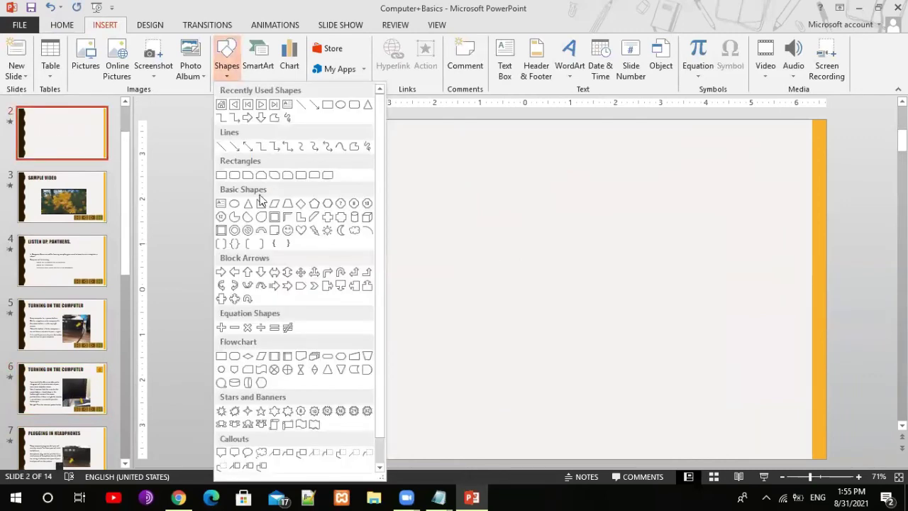
pyautogui.scroll(-2, 290, 276)
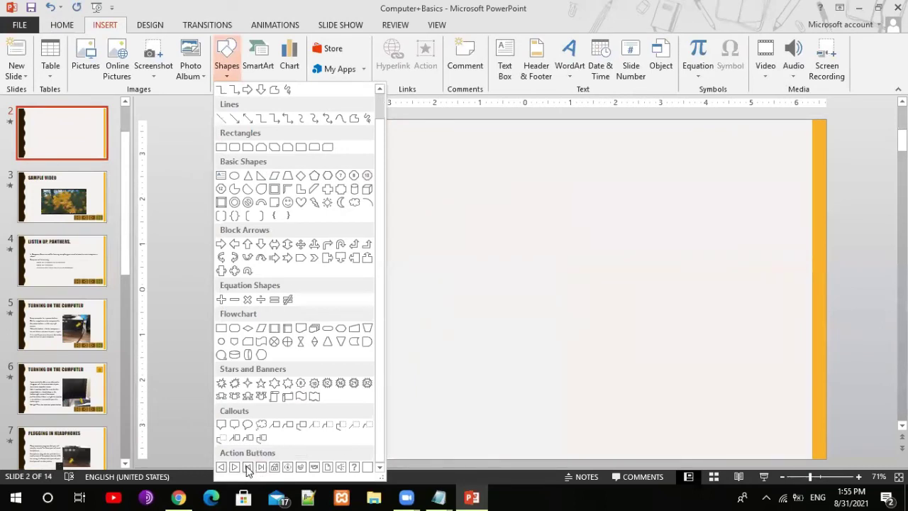
pyautogui.click(235, 468)
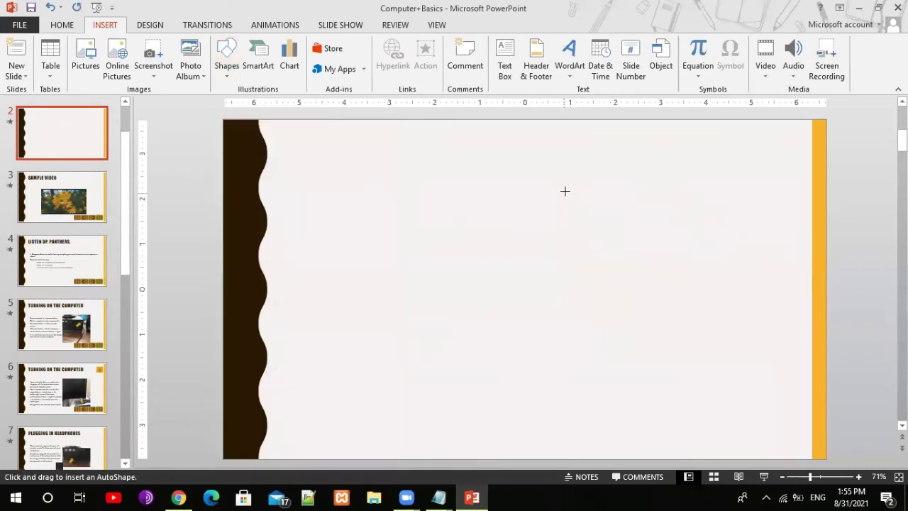
pyautogui.moveTo(564, 192); pyautogui.dragTo(619, 234)
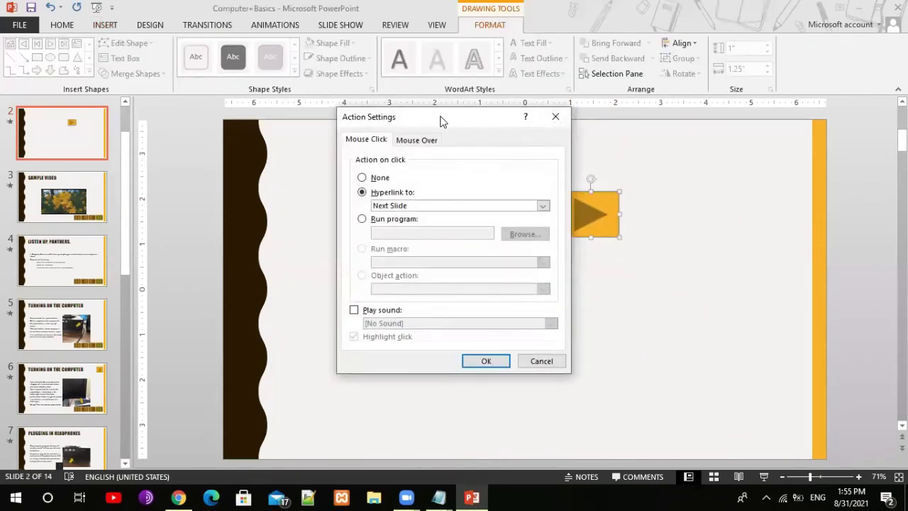
# - Set the forward button's Action on click to None and confirm with OK
pyautogui.moveTo(441, 121); pyautogui.dragTo(405, 139)
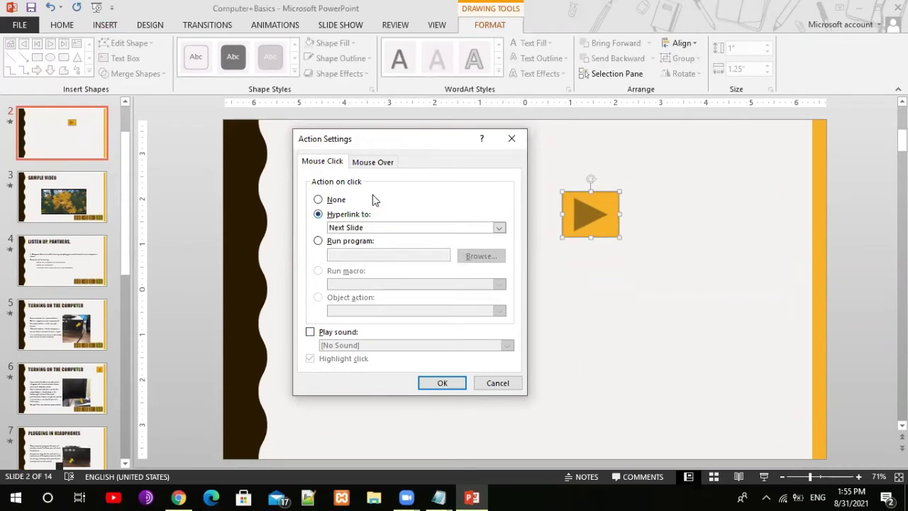
pyautogui.click(321, 201)
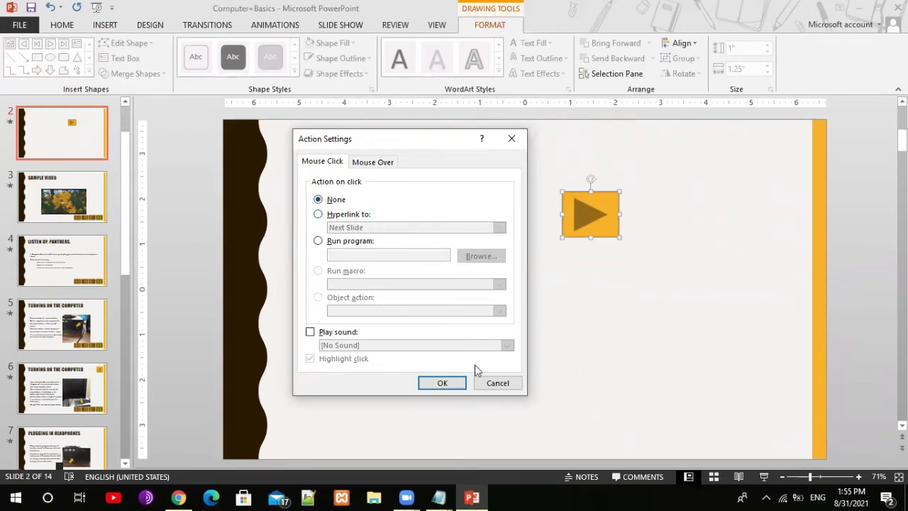
pyautogui.click(444, 384)
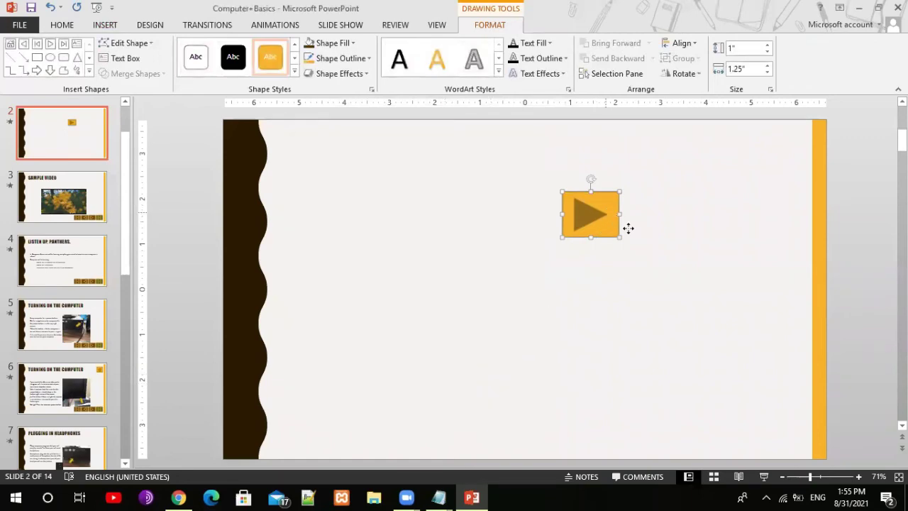
# - Drag the forward button toward the top-right and preview the slide as a slide show
pyautogui.moveTo(584, 212)
pyautogui.mouseDown()
pyautogui.moveTo(558, 191)
pyautogui.moveTo(740, 167)
pyautogui.mouseUp()
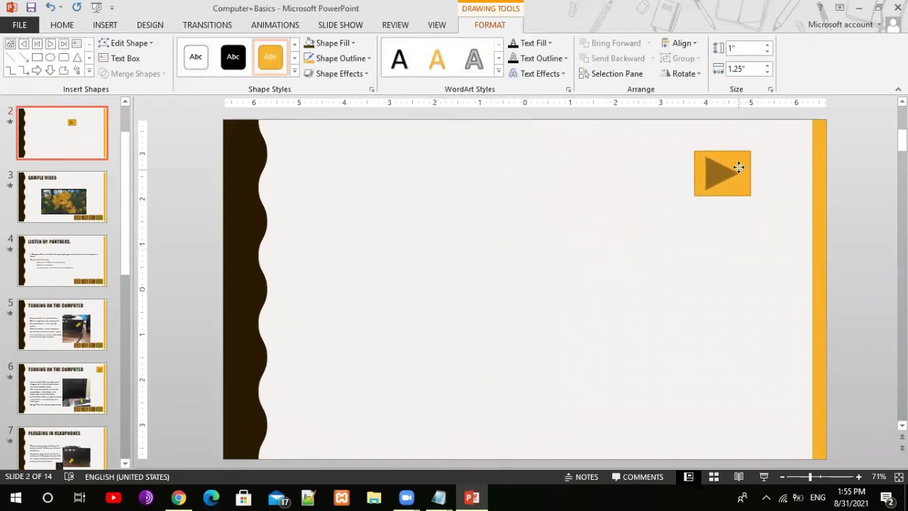
pyautogui.click(762, 474)
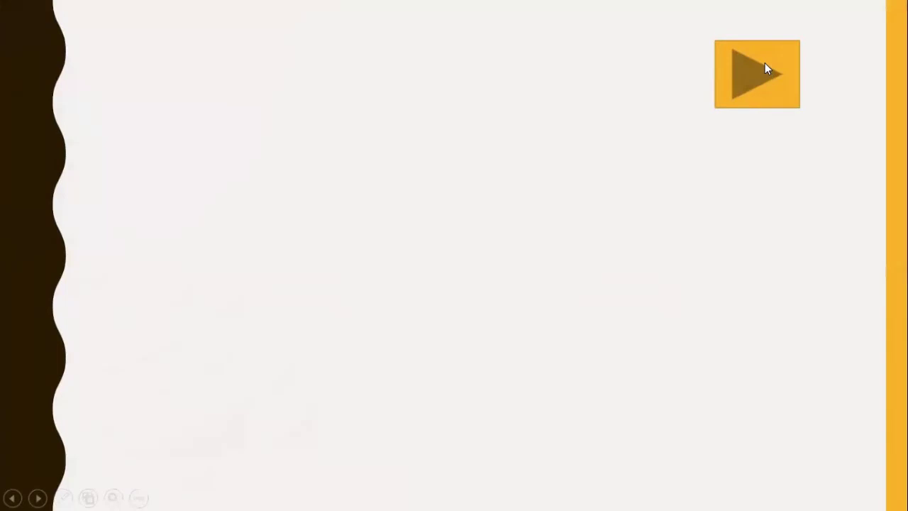
pyautogui.press('Escape')
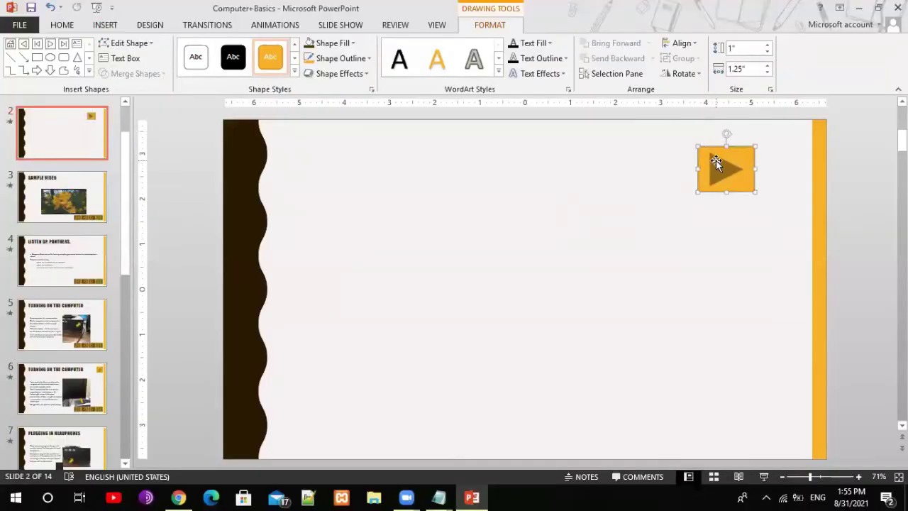
# - Nudge the forward button snugly into the slide's top-right corner
pyautogui.moveTo(740, 158); pyautogui.dragTo(741, 157)
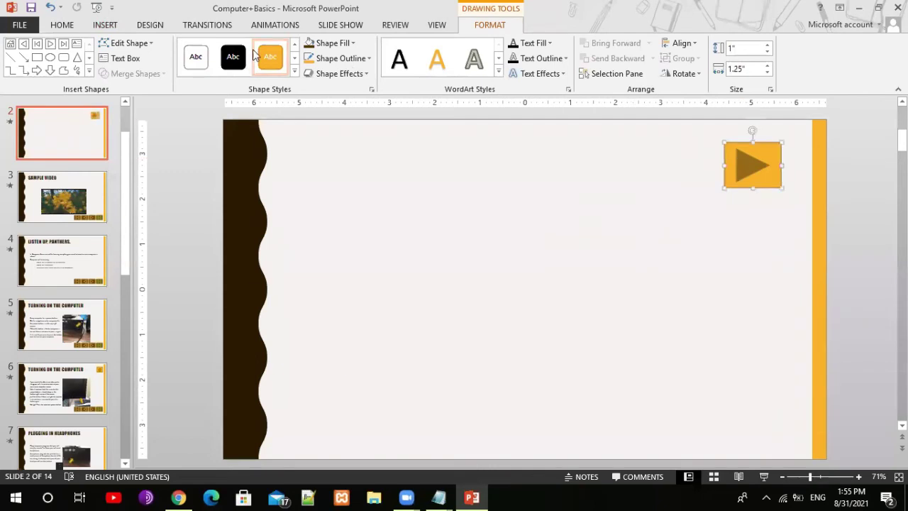
pyautogui.click(103, 27)
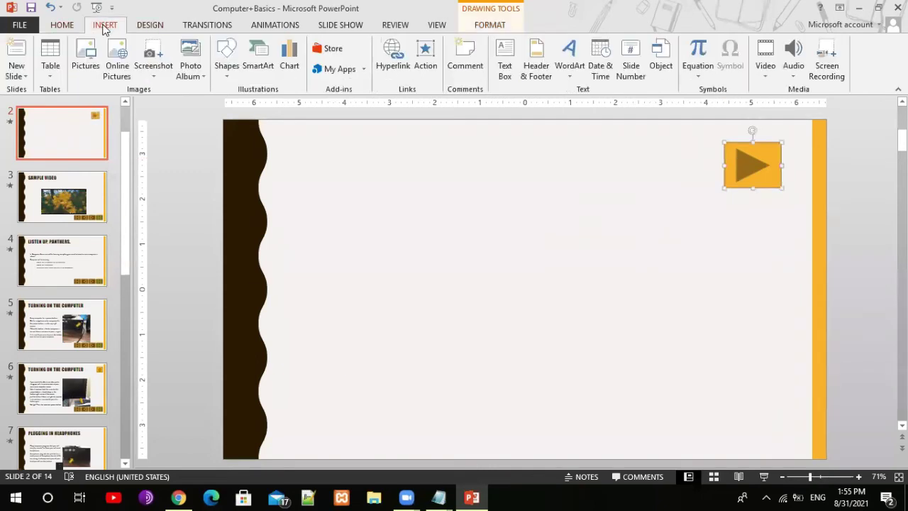
pyautogui.moveTo(769, 158); pyautogui.dragTo(778, 152)
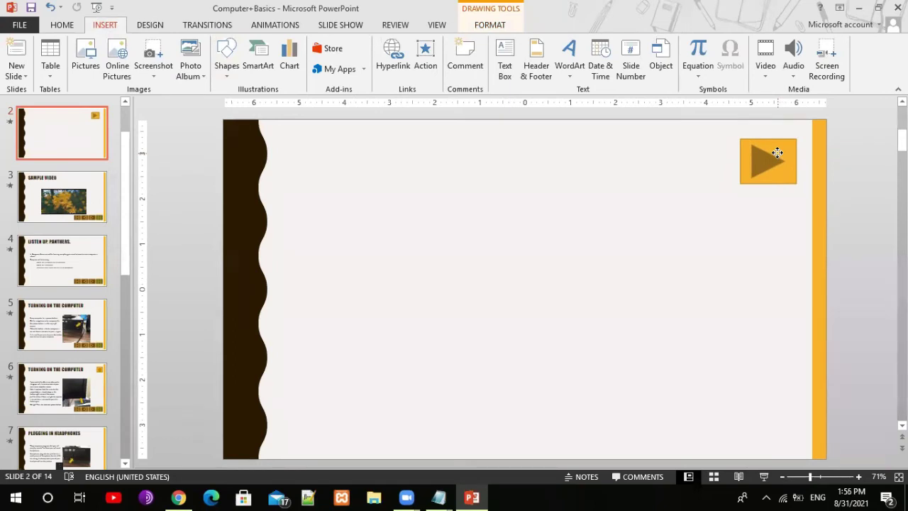
pyautogui.moveTo(778, 153); pyautogui.dragTo(777, 154)
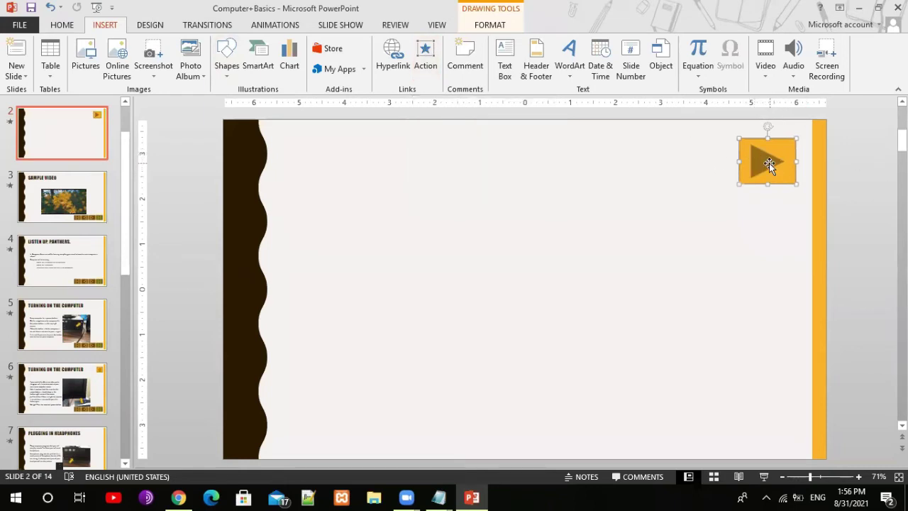
# - Set the orange arrow button's click action to hyperlink to the Previous Slide
pyautogui.click(425, 57)
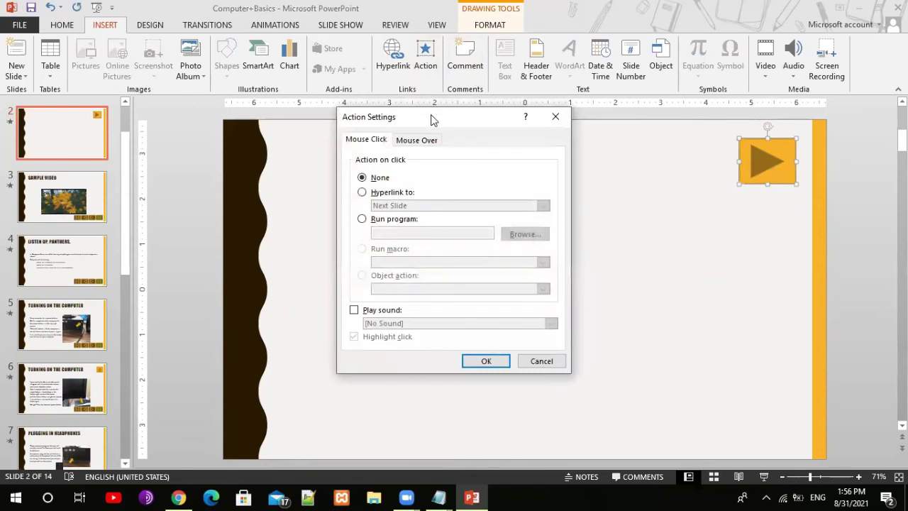
pyautogui.moveTo(436, 119); pyautogui.dragTo(410, 88)
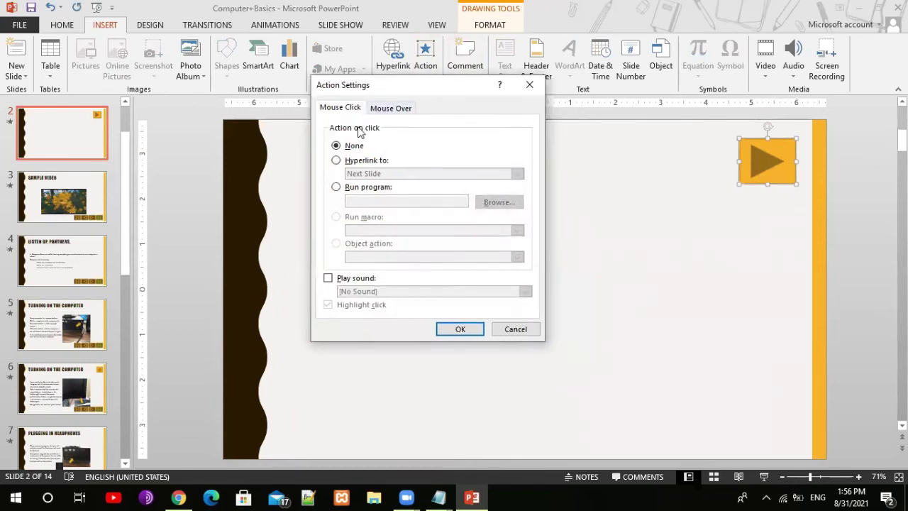
pyautogui.click(336, 160)
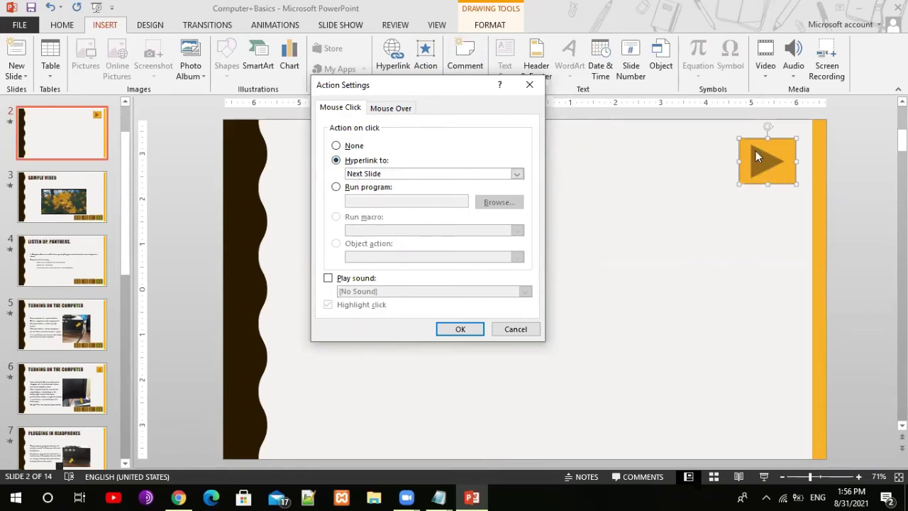
pyautogui.click(519, 173)
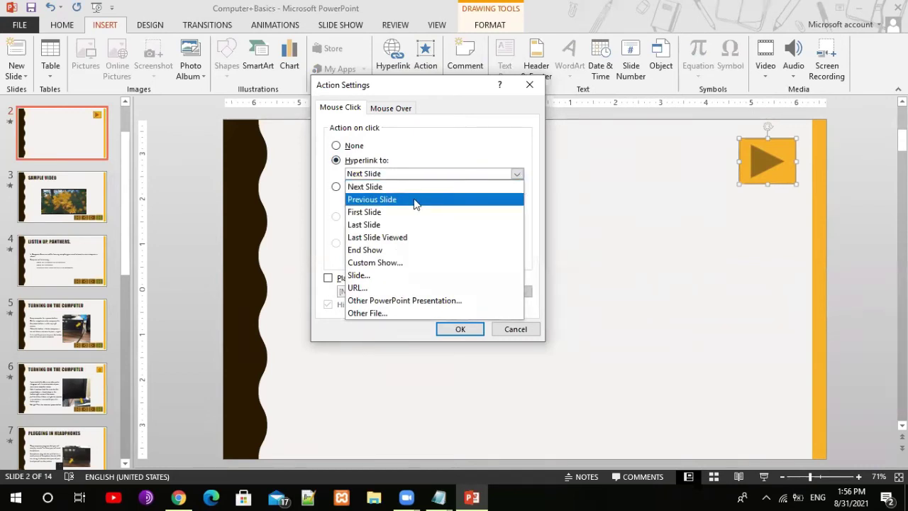
pyautogui.click(416, 200)
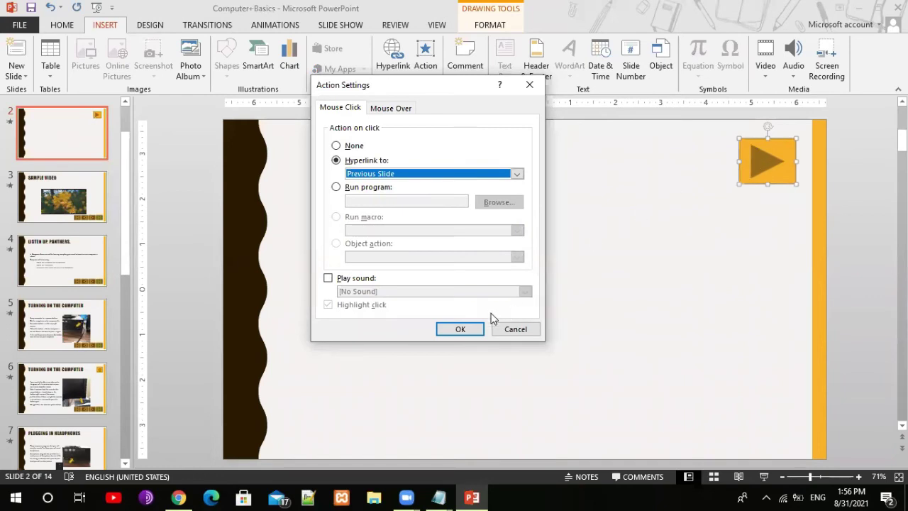
pyautogui.click(461, 329)
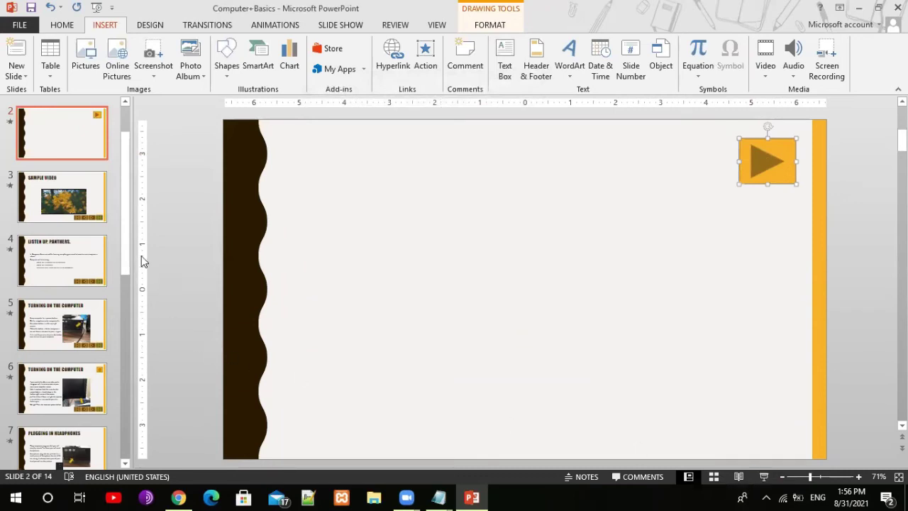
# - Test the previous-slide link in a slide show from slide 2, then reselect the arrow button
pyautogui.click(71, 153)
pyautogui.scroll(1, 61, 157)
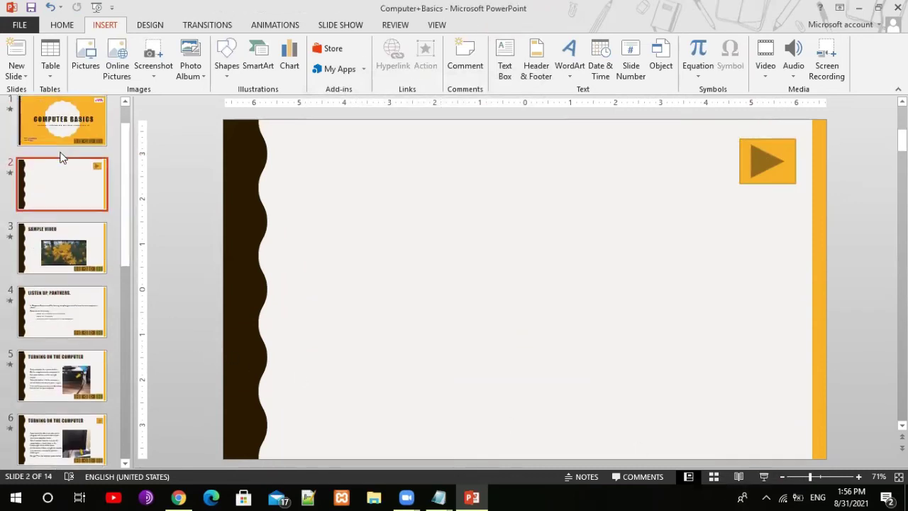
pyautogui.click(70, 115)
pyautogui.click(52, 188)
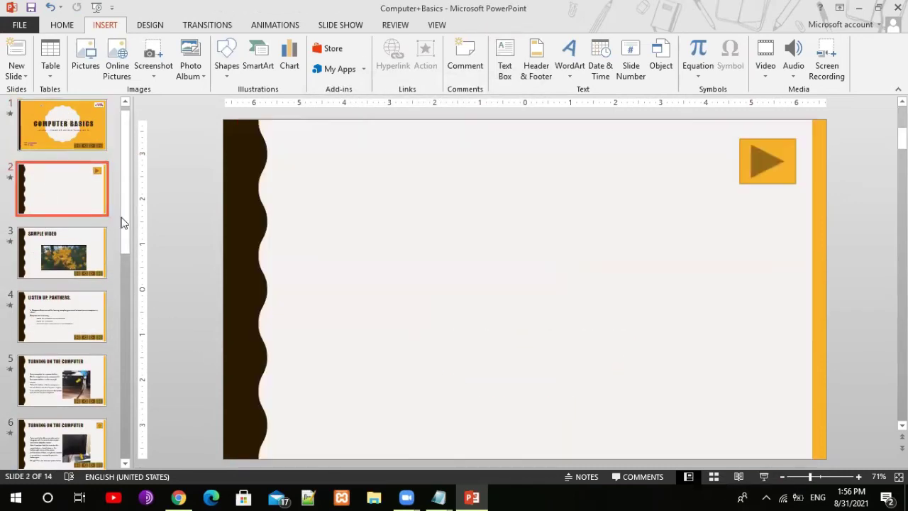
pyautogui.click(763, 476)
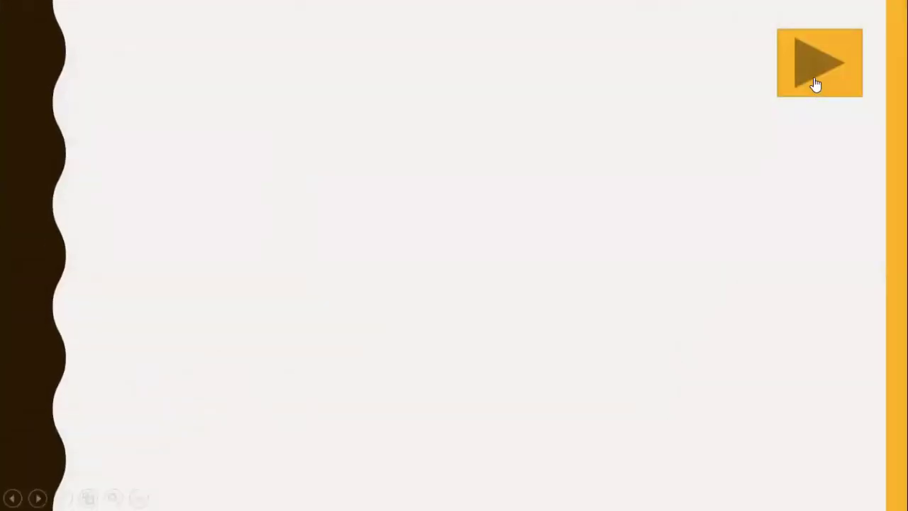
pyautogui.click(816, 80)
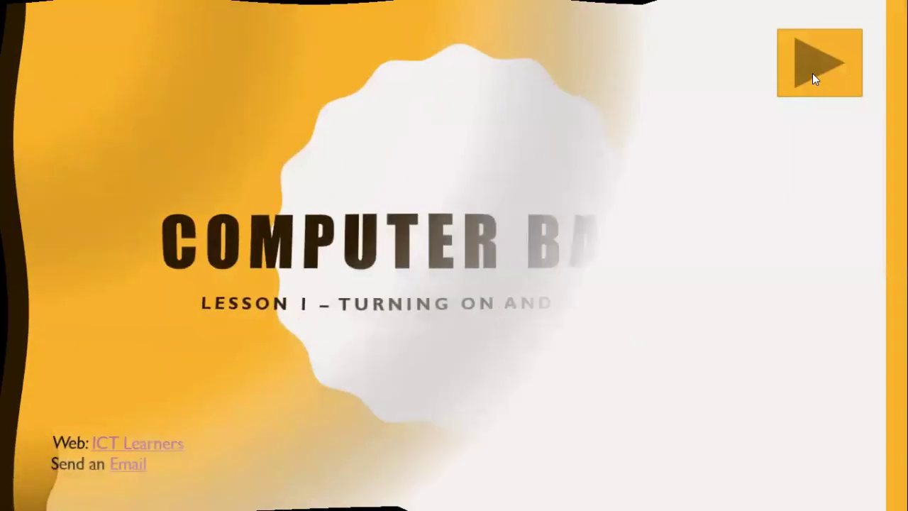
pyautogui.press('Escape')
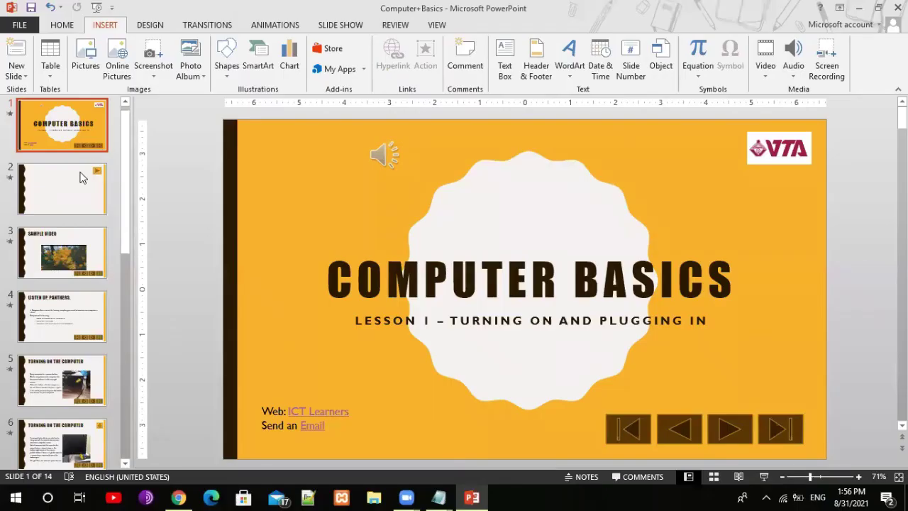
pyautogui.scroll(-1, 760, 174)
pyautogui.click(760, 174)
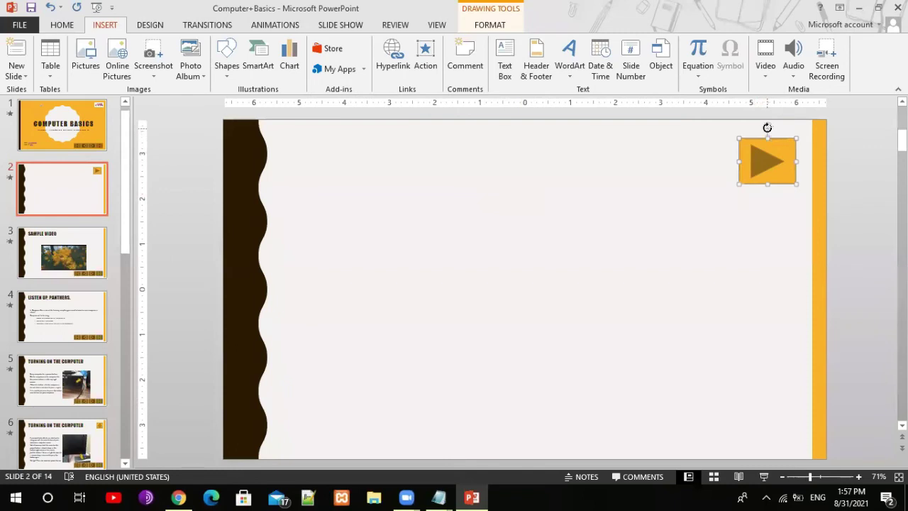
pyautogui.moveTo(767, 127)
pyautogui.mouseDown()
pyautogui.moveTo(728, 148)
pyautogui.moveTo(769, 206)
pyautogui.mouseUp()
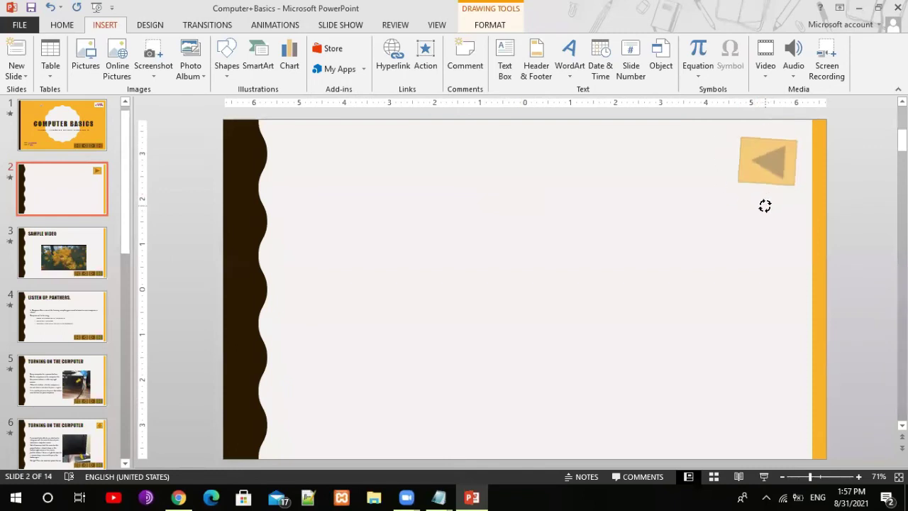
pyautogui.moveTo(769, 206); pyautogui.dragTo(768, 205)
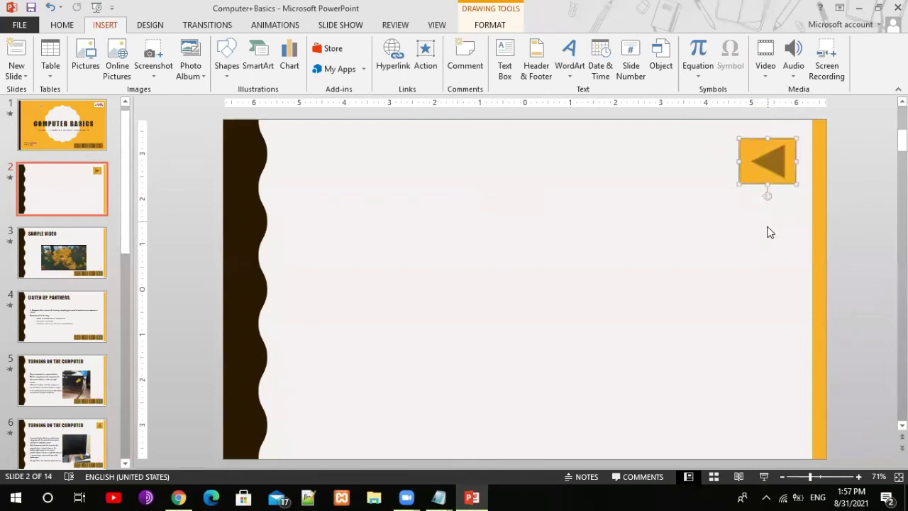
pyautogui.click(782, 310)
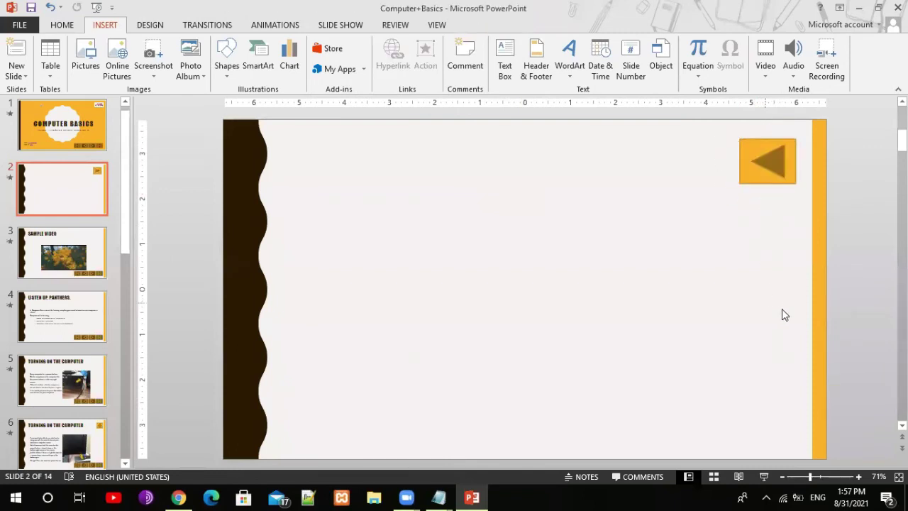
pyautogui.click(765, 467)
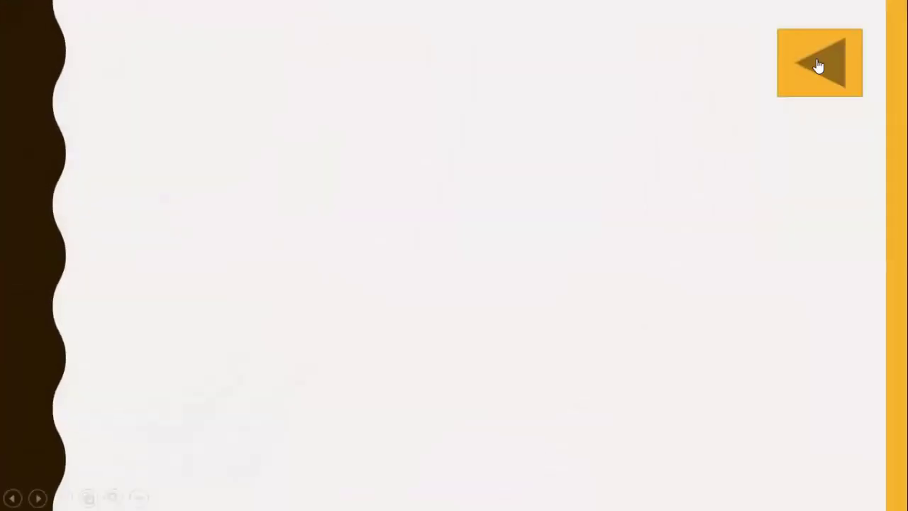
pyautogui.click(818, 65)
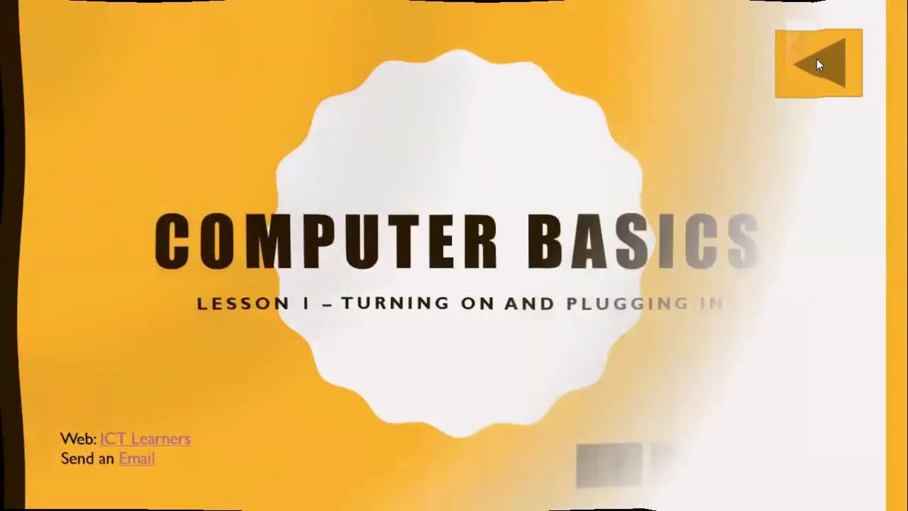
pyautogui.press('Escape')
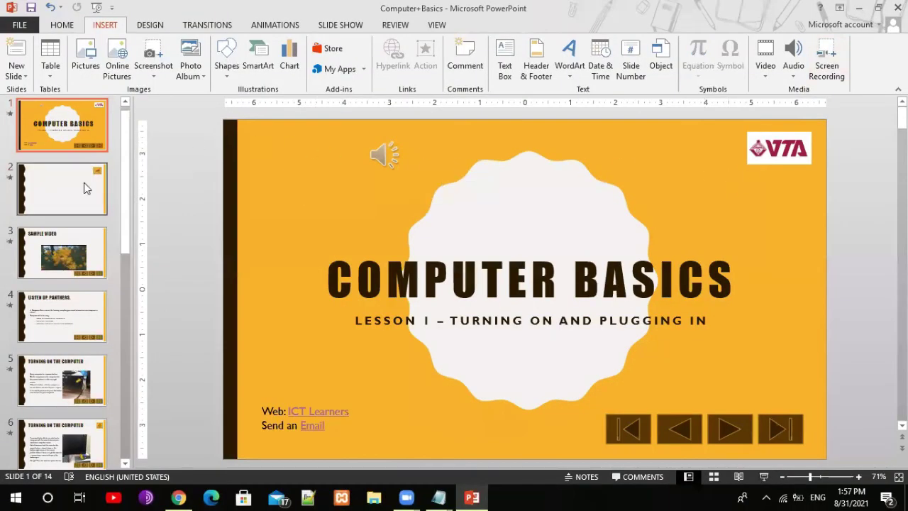
pyautogui.click(86, 186)
pyautogui.click(775, 170)
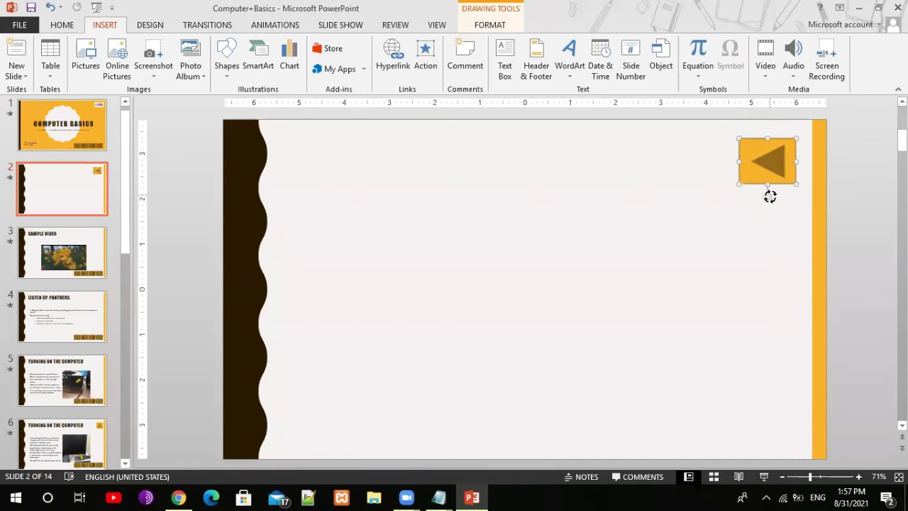
pyautogui.moveTo(768, 196)
pyautogui.mouseDown()
pyautogui.moveTo(734, 101)
pyautogui.moveTo(765, 103)
pyautogui.mouseUp()
# - Change the arrow button's click action to hyperlink to End Show
pyautogui.click(428, 63)
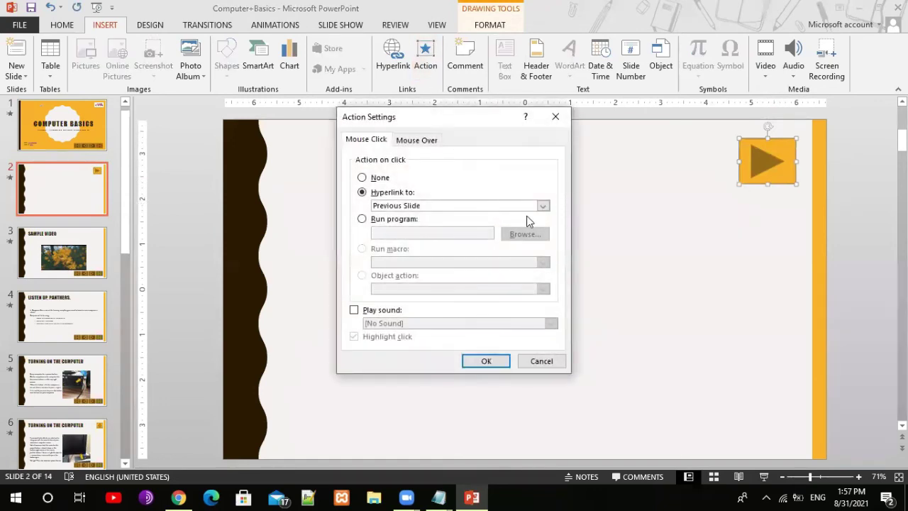
pyautogui.click(544, 207)
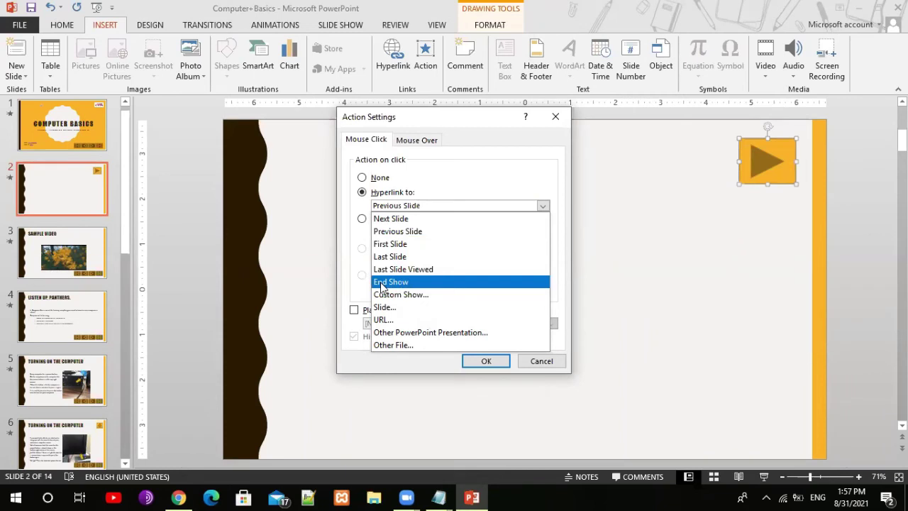
pyautogui.click(382, 284)
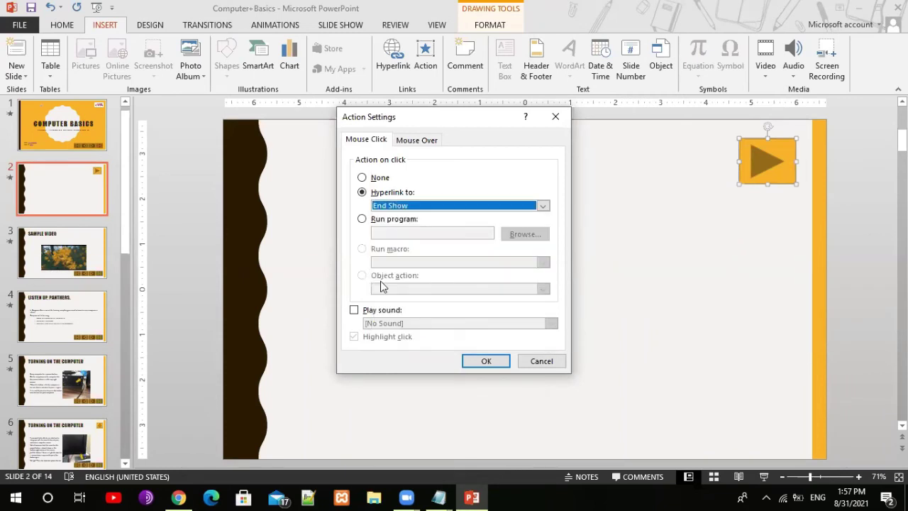
pyautogui.click(481, 359)
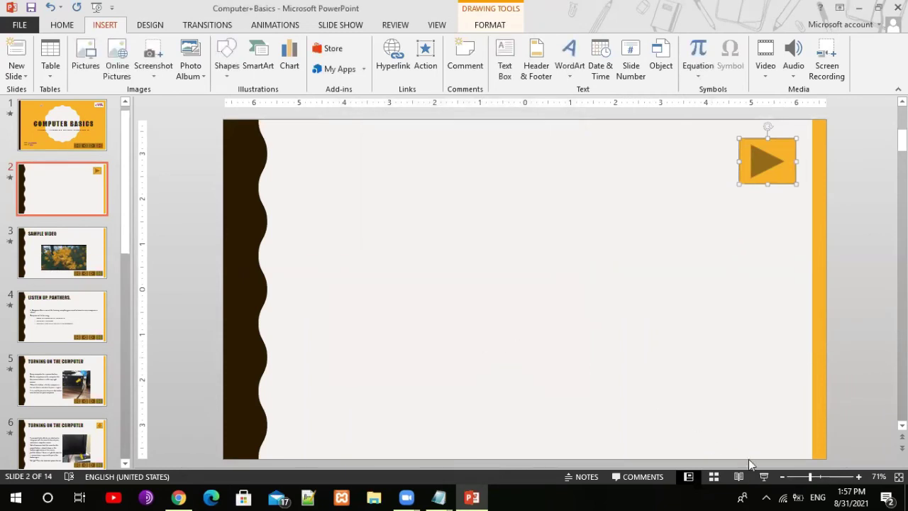
# - Test the End Show action from slide 2, then reopen the button's action settings
pyautogui.click(764, 476)
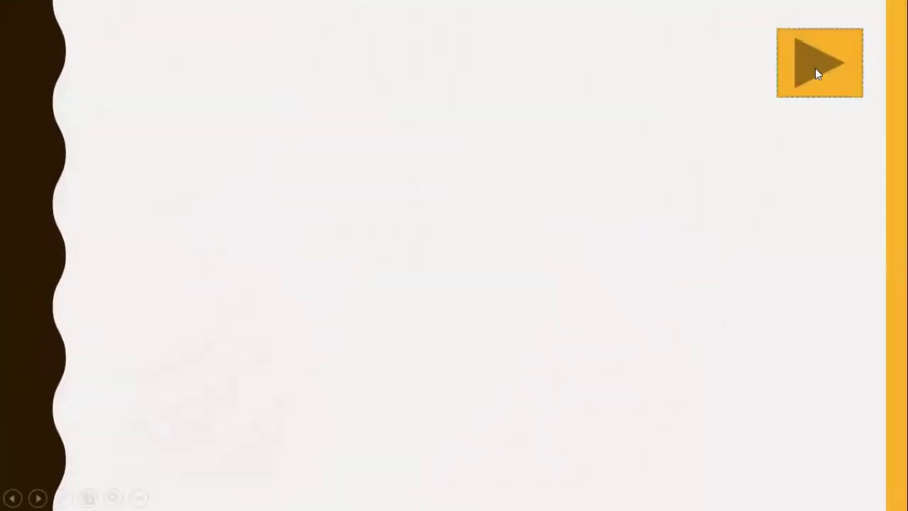
pyautogui.click(817, 71)
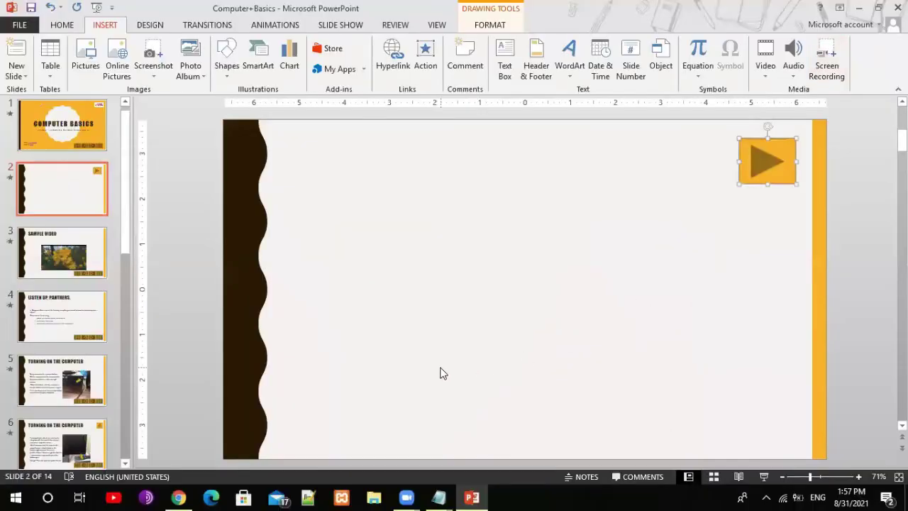
pyautogui.click(428, 63)
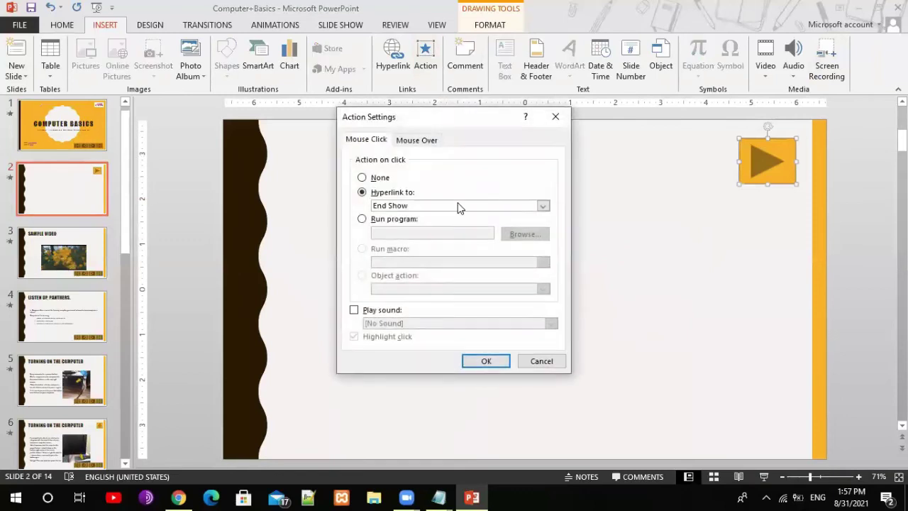
# - Hyperlink the play button to the ictlearners.com web address
pyautogui.click(543, 206)
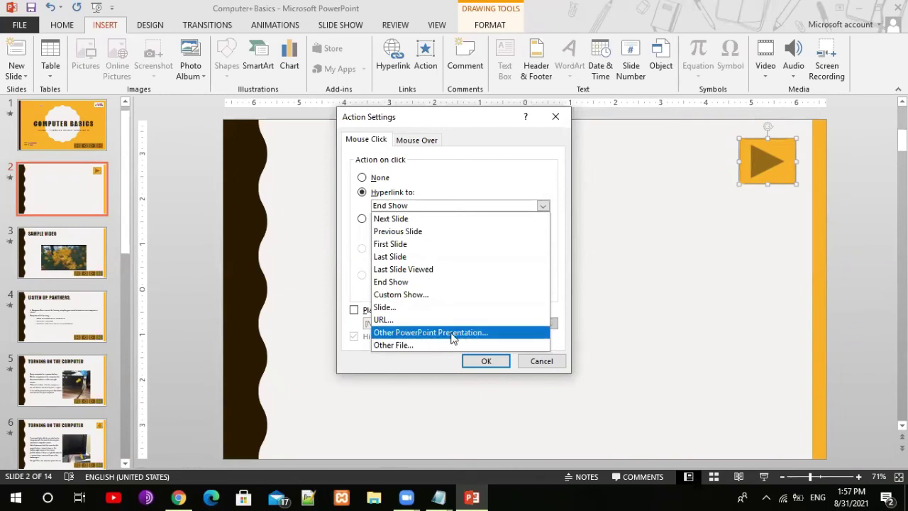
pyautogui.click(389, 325)
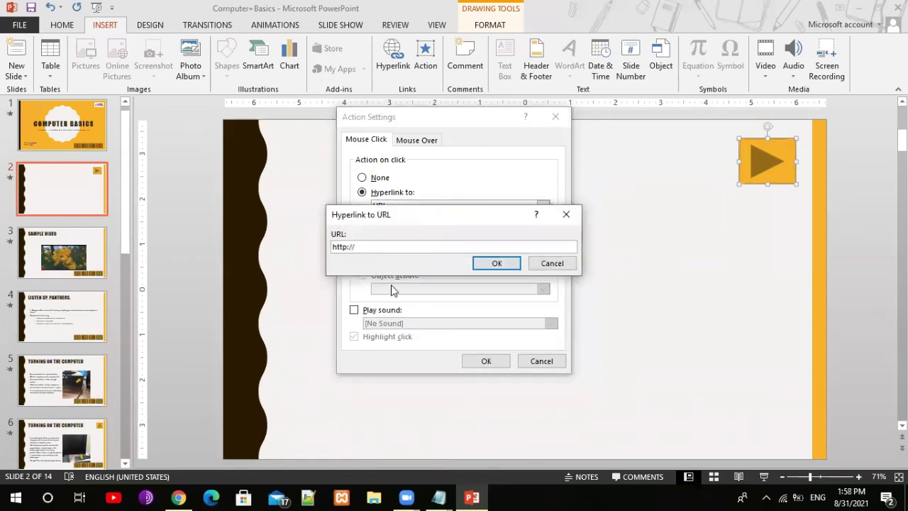
pyautogui.write('ww')
pyautogui.press('BackSpace')
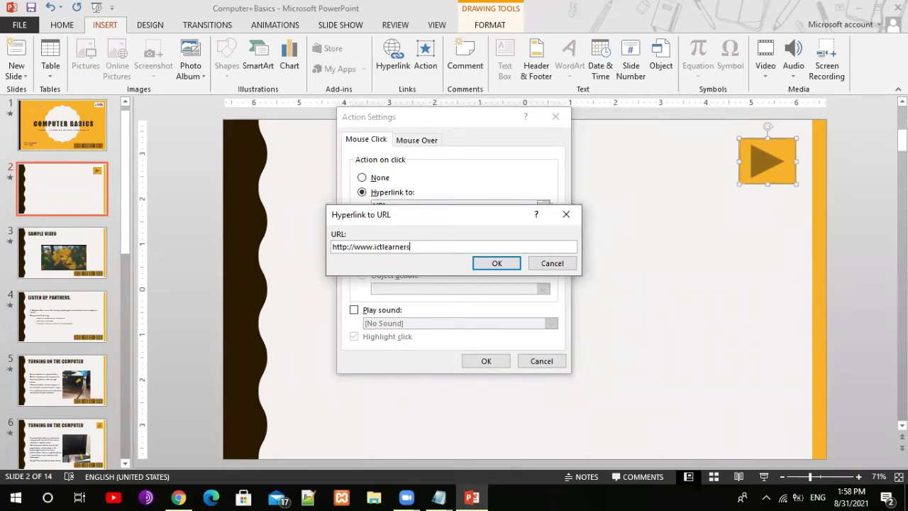
pyautogui.write('m')
pyautogui.click(497, 263)
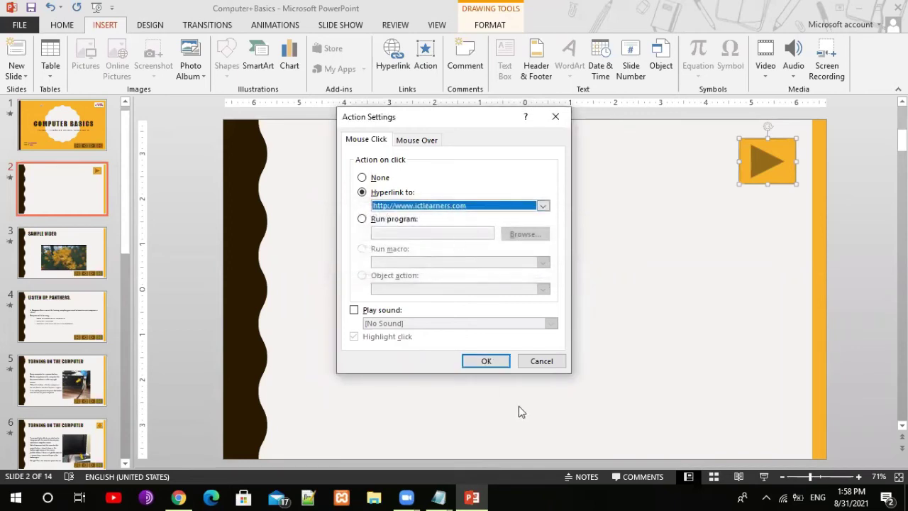
pyautogui.click(497, 362)
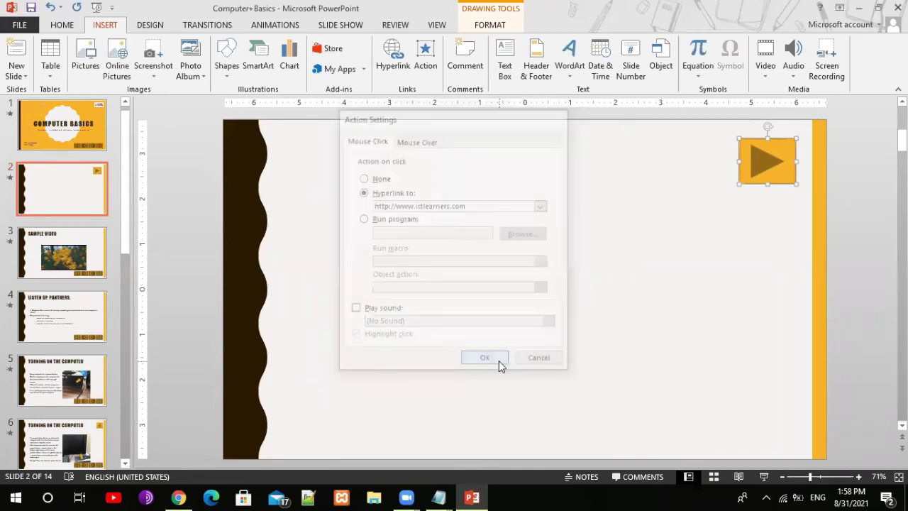
# - Run the show from slide 2, click the button to open the website, then exit
pyautogui.click(764, 477)
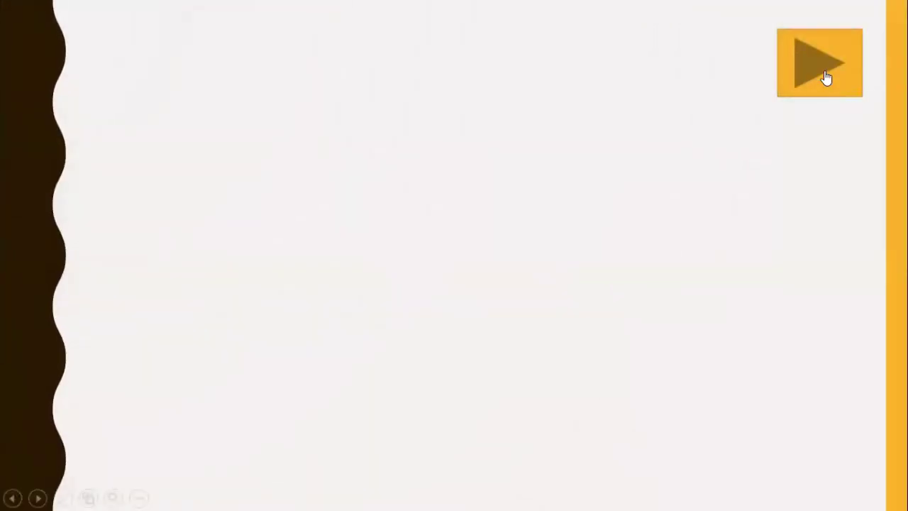
pyautogui.click(831, 60)
pyautogui.press('Escape')
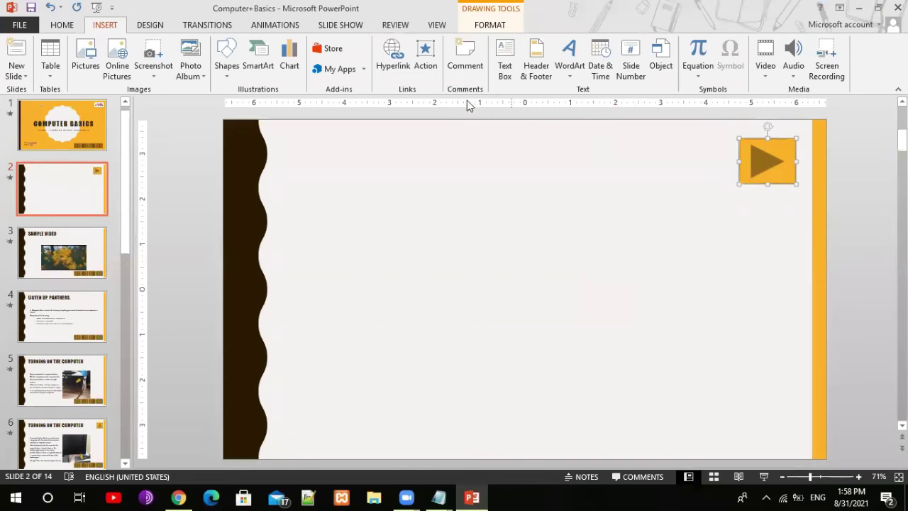
# - Hyperlink the play button to the Desktop's PPT Guide file and start the show from slide 2
pyautogui.click(427, 61)
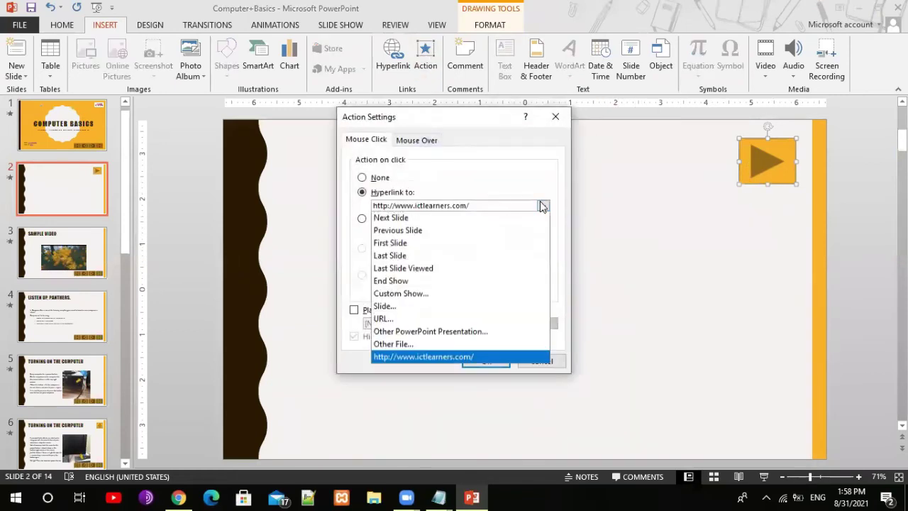
pyautogui.click(543, 206)
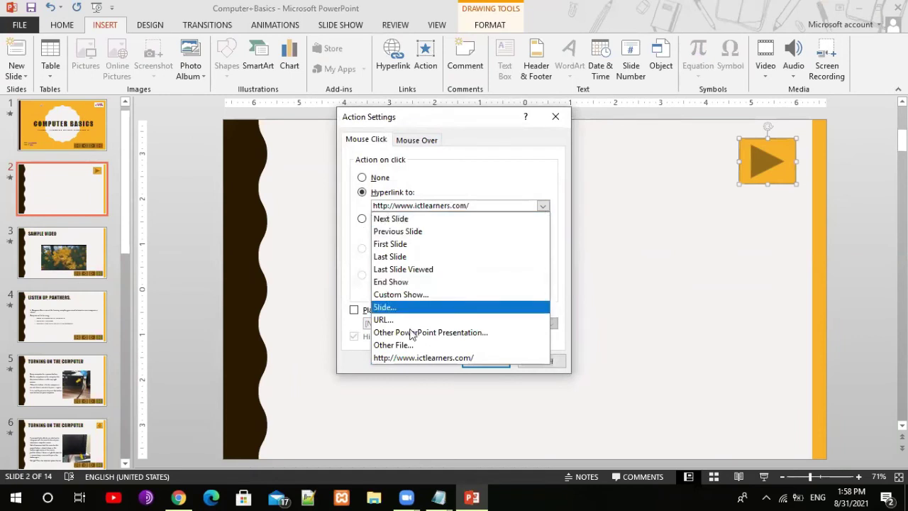
pyautogui.click(397, 346)
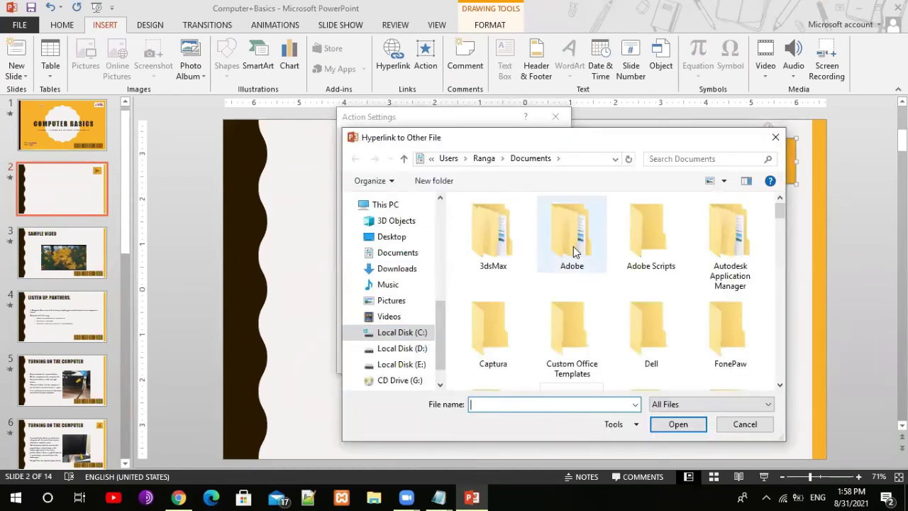
pyautogui.click(390, 237)
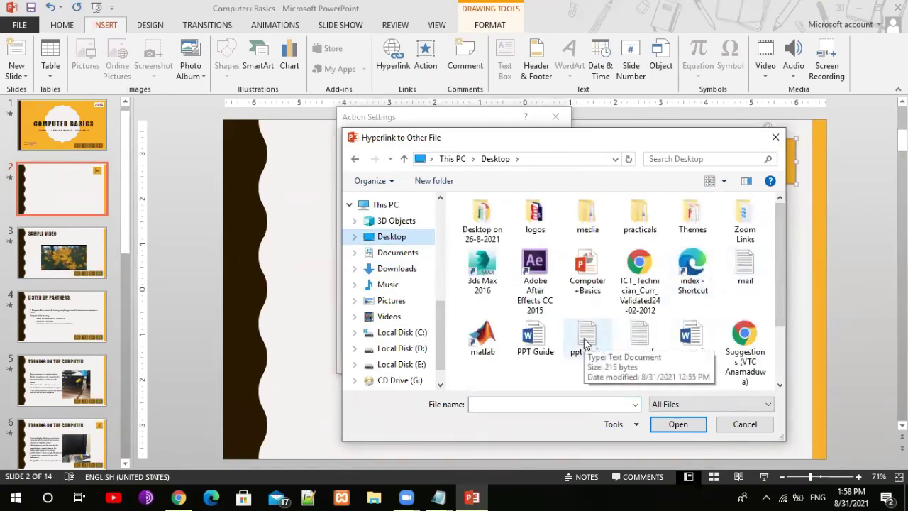
pyautogui.click(525, 346)
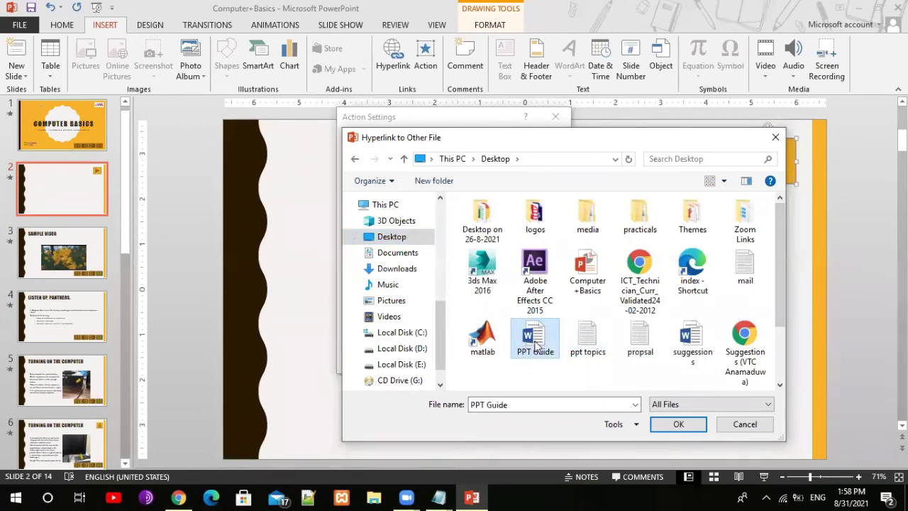
pyautogui.click(659, 429)
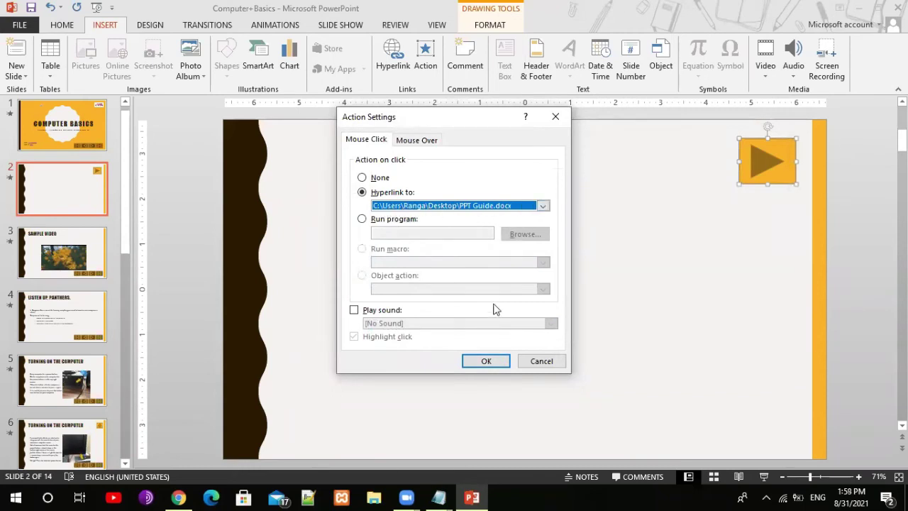
pyautogui.click(487, 361)
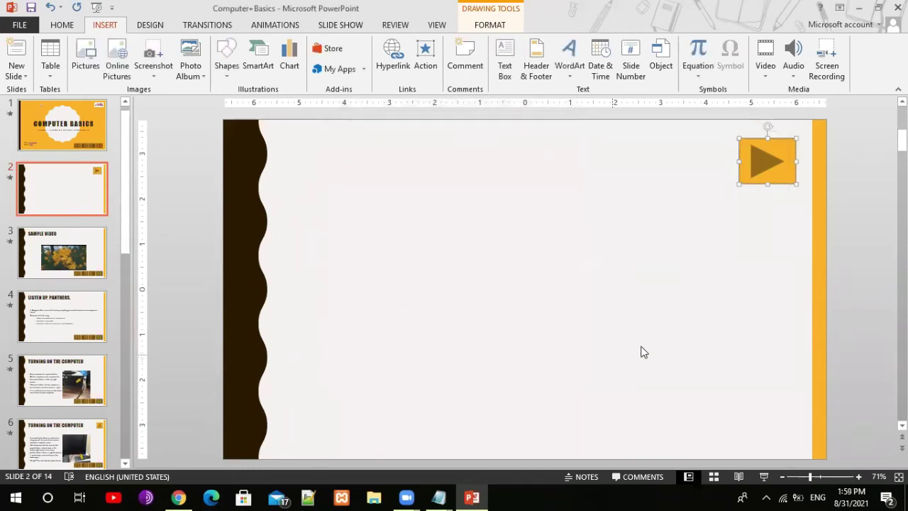
pyautogui.click(762, 474)
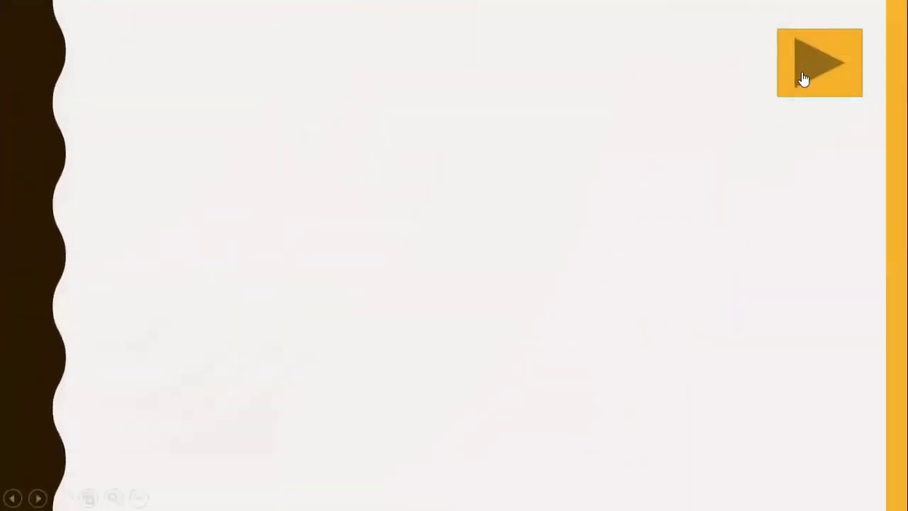
# - Click the arrow button to open PPT Guide in Word and scroll through it
pyautogui.click(820, 67)
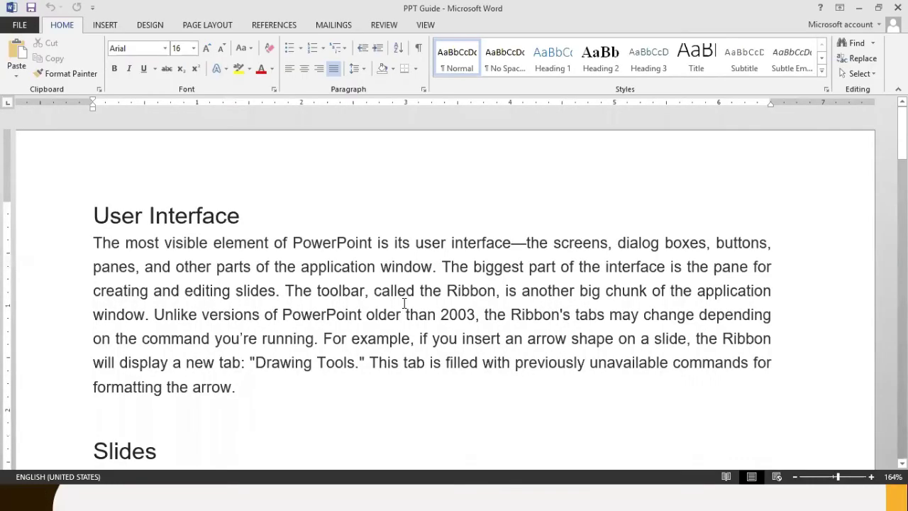
pyautogui.scroll(-3, 404, 303)
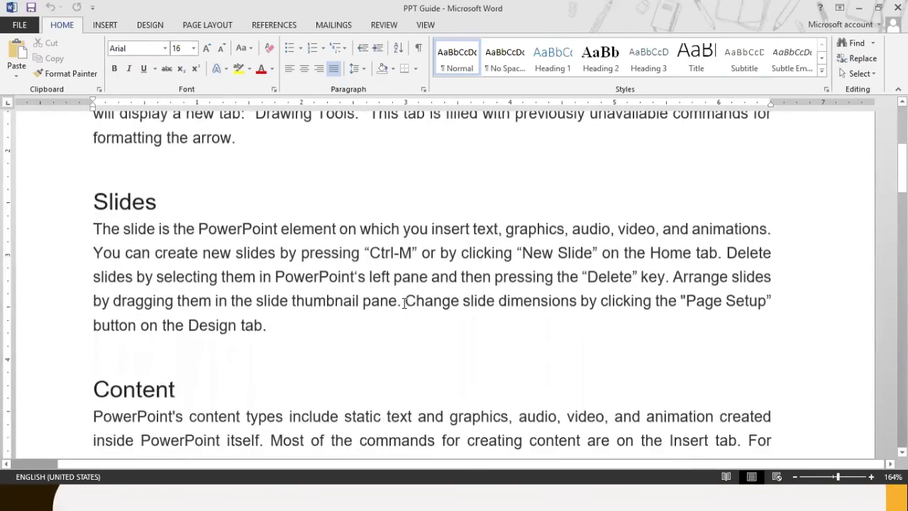
pyautogui.scroll(-6, 405, 303)
pyautogui.scroll(-3, 405, 303)
pyautogui.scroll(3, 405, 304)
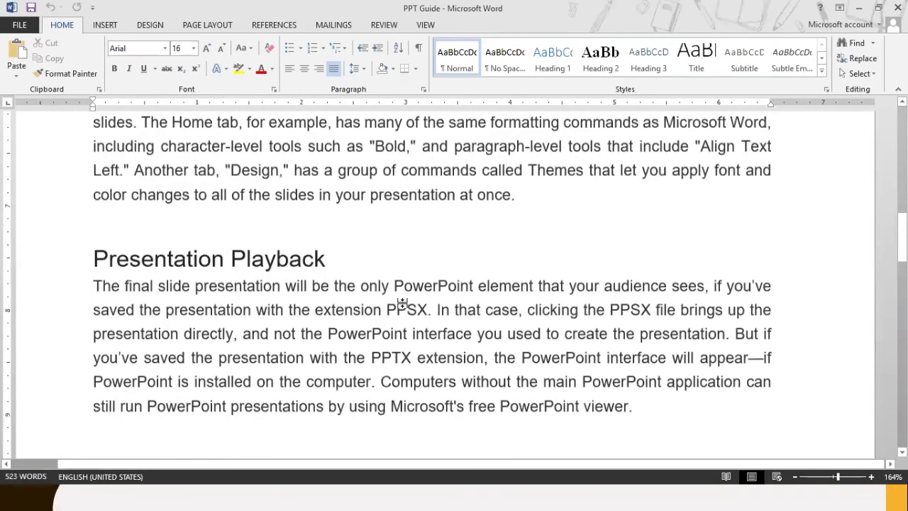
pyautogui.scroll(-5, 405, 303)
pyautogui.scroll(2, 405, 304)
pyautogui.scroll(2, 404, 304)
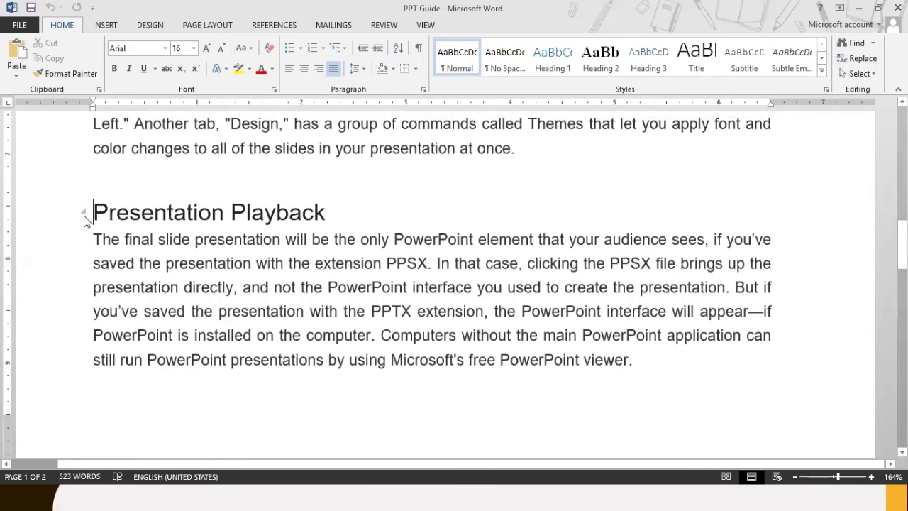
# - Collapse and re-expand the Presentation Playback section, then end the slide show
pyautogui.click(84, 212)
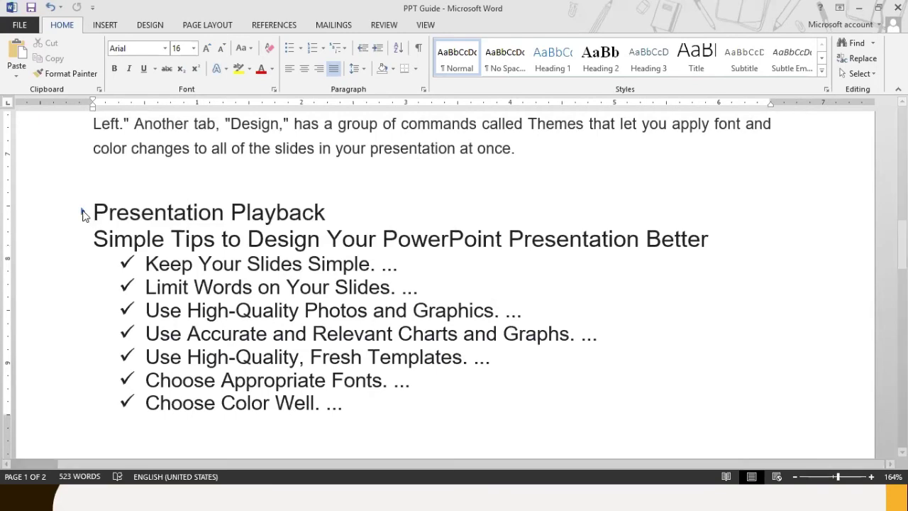
pyautogui.click(84, 212)
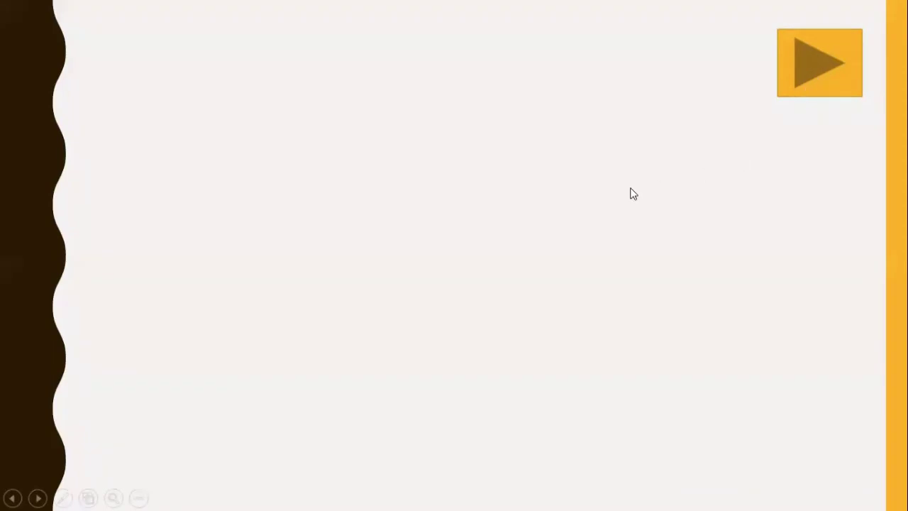
pyautogui.press('Escape')
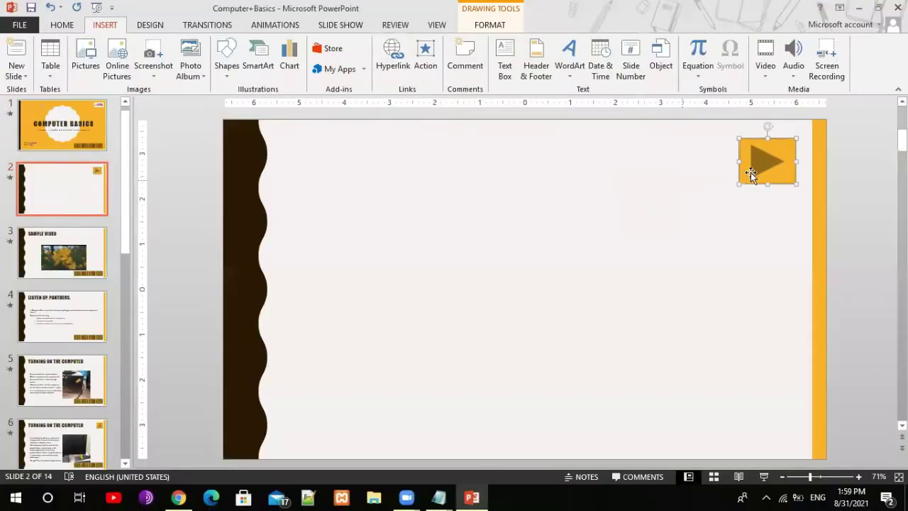
# - Switch the play button's click action to Run program and browse for the program
pyautogui.click(425, 57)
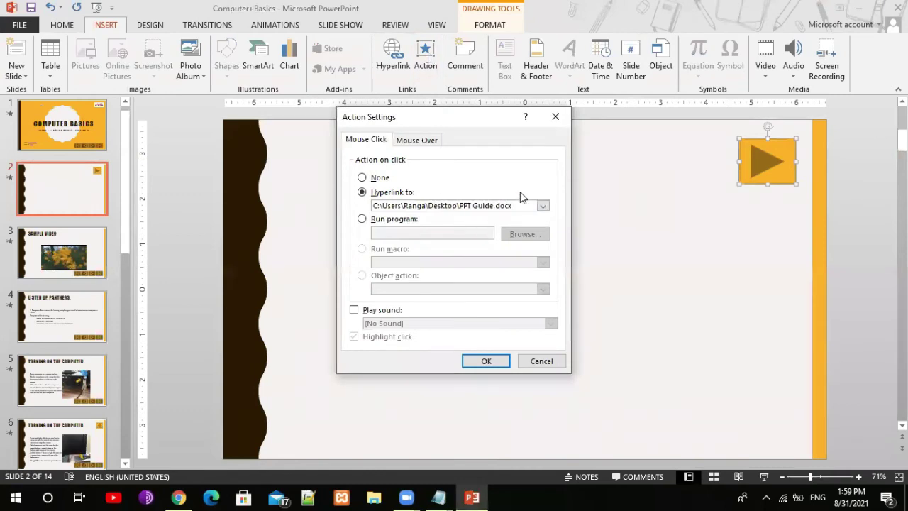
pyautogui.click(377, 223)
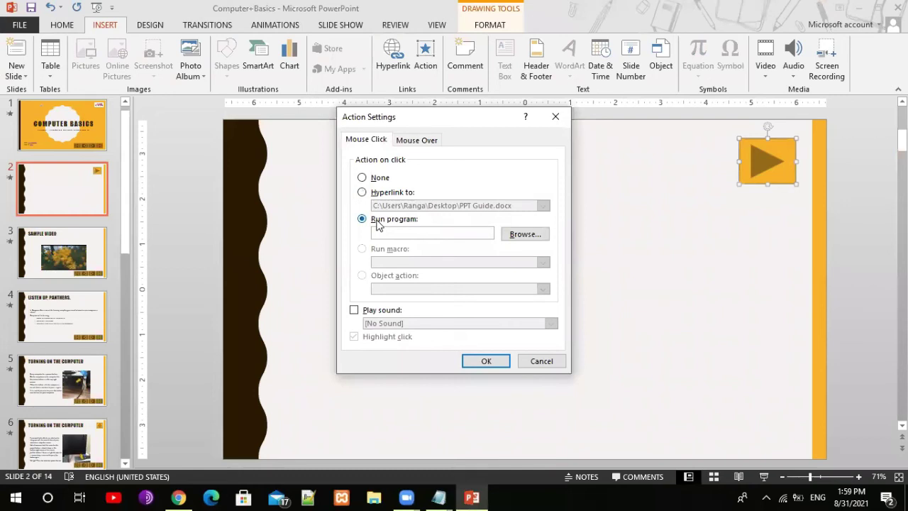
pyautogui.click(517, 235)
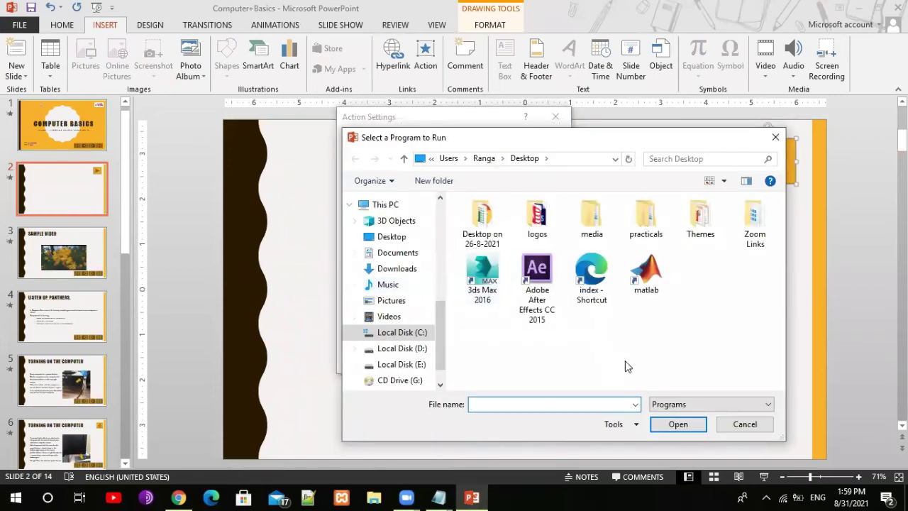
# - Browse from Local Disk (C:) into Windows\System32 and look for mspaint
pyautogui.click(403, 333)
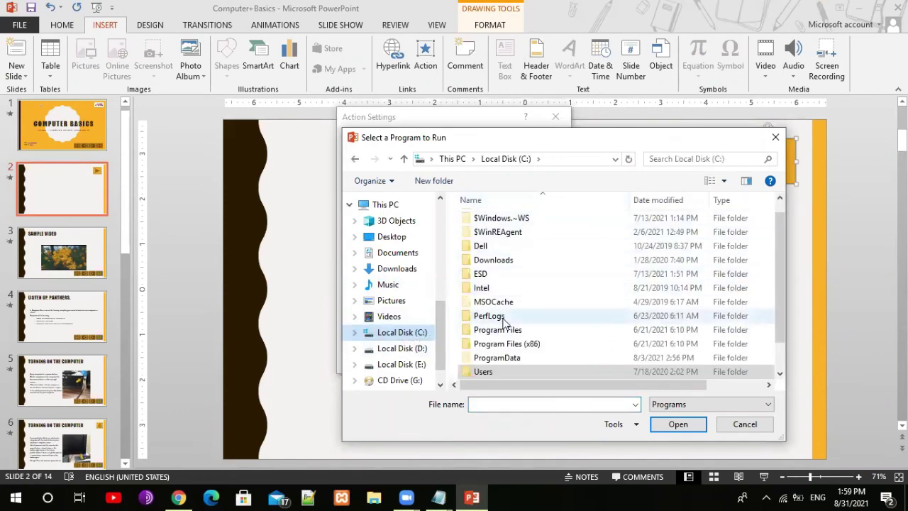
pyautogui.scroll(-1, 506, 333)
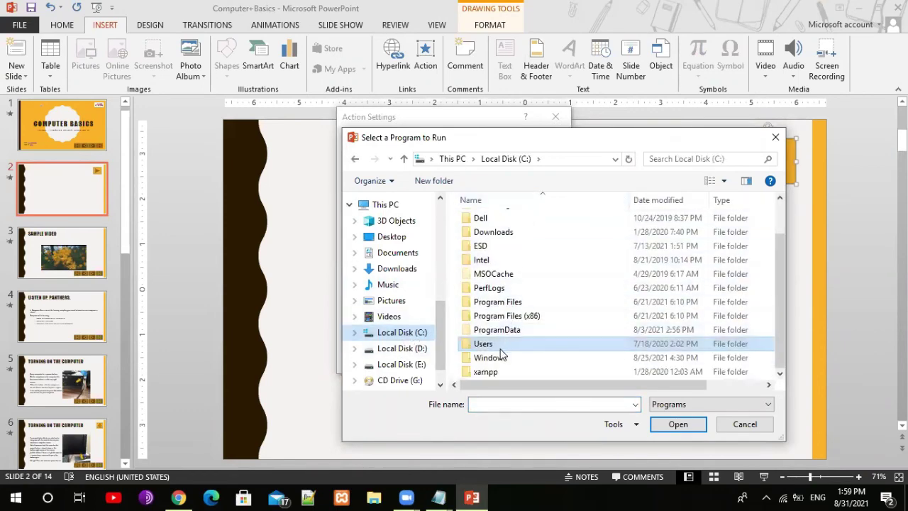
pyautogui.click(501, 358)
pyautogui.doubleClick(500, 358)
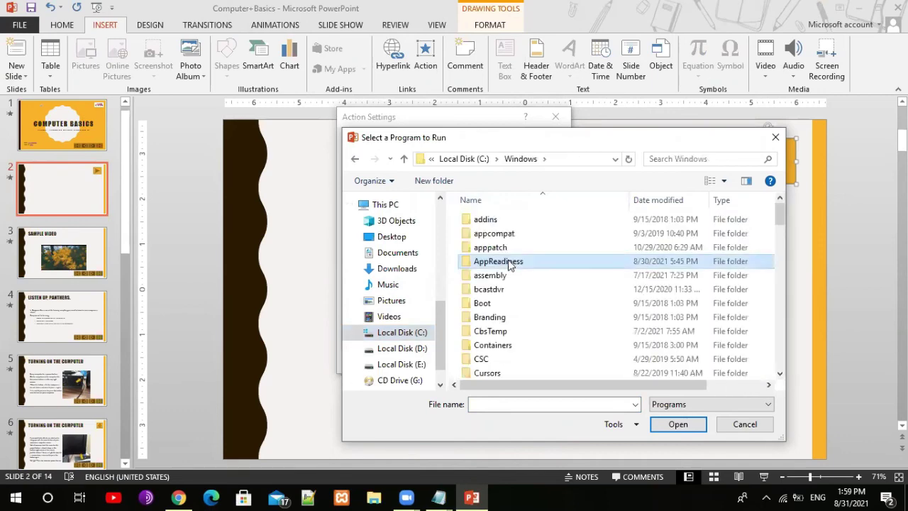
pyautogui.scroll(-15, 509, 264)
pyautogui.scroll(-5, 509, 265)
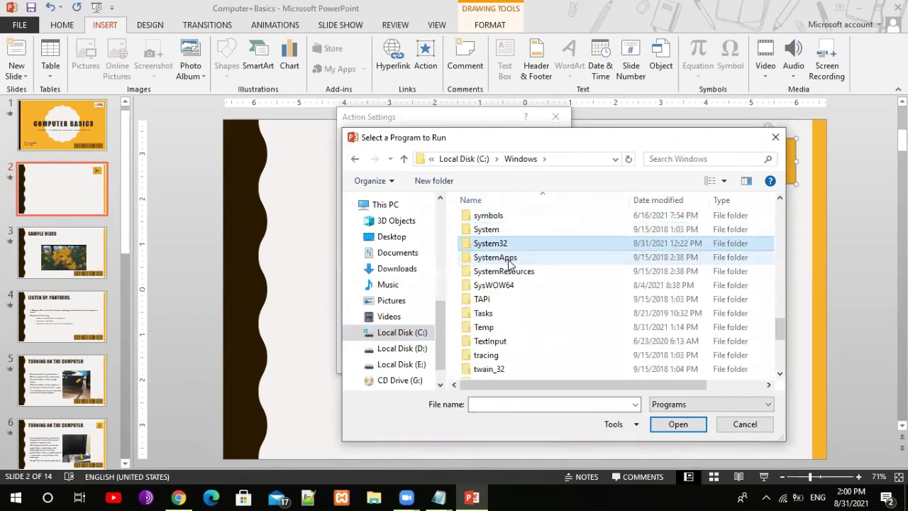
pyautogui.press('Return')
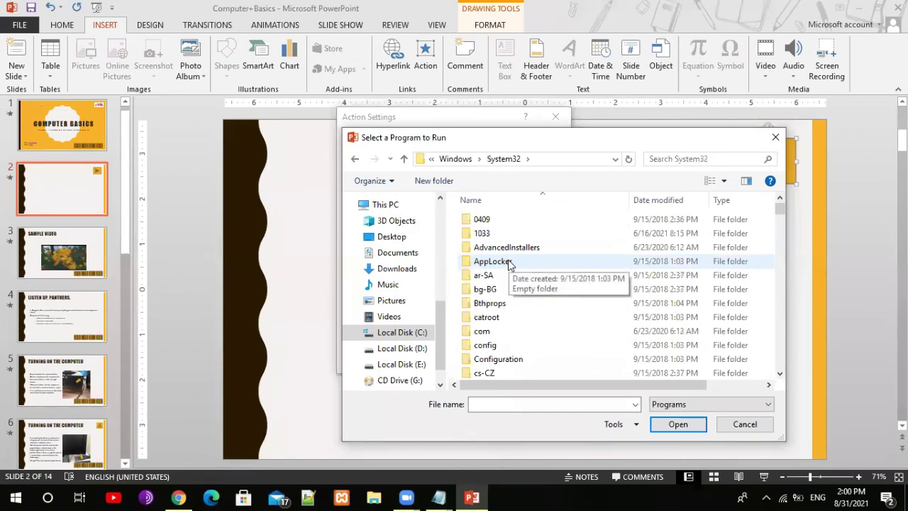
pyautogui.write('mspaint')
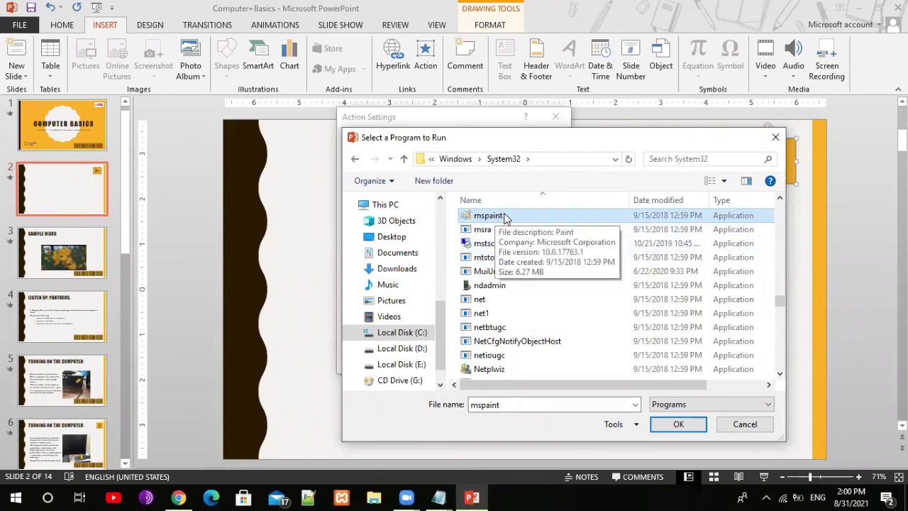
pyautogui.click(505, 216)
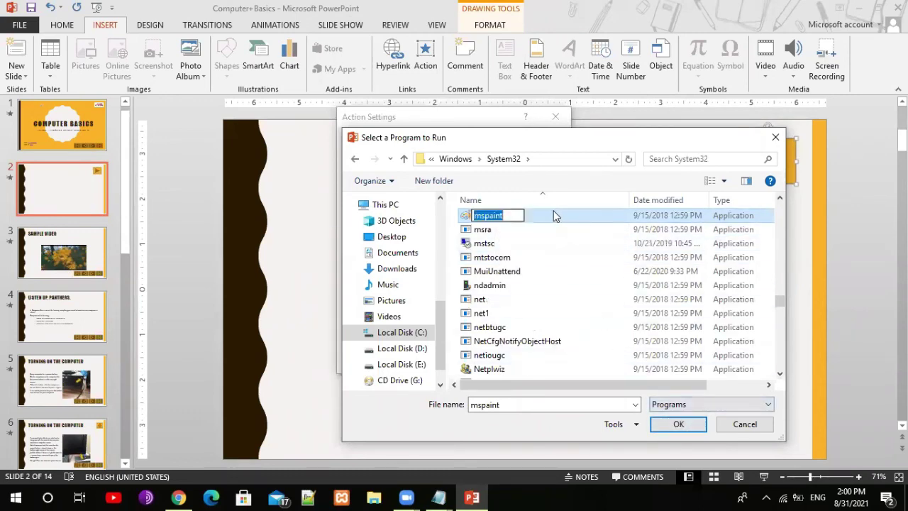
pyautogui.press('Escape')
# - Locate mspaint in the System32 list and select it as the program to run
pyautogui.click(554, 157)
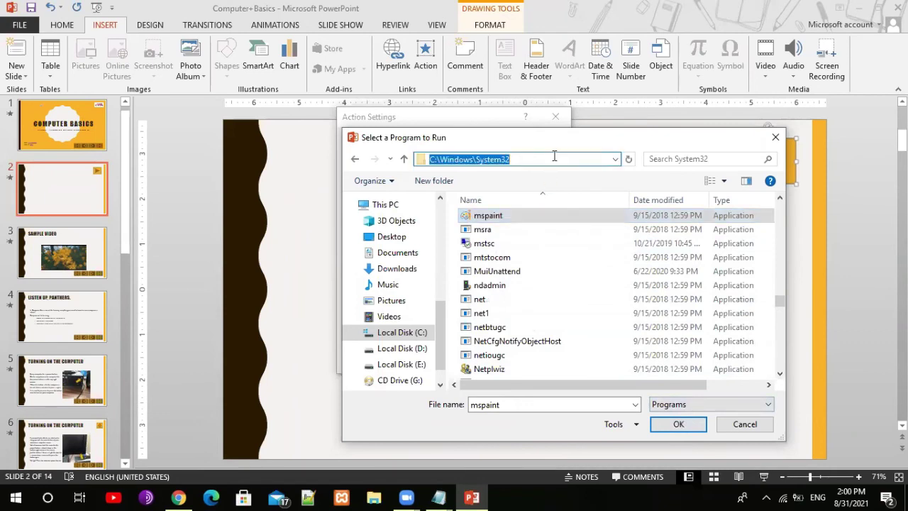
pyautogui.click(554, 157)
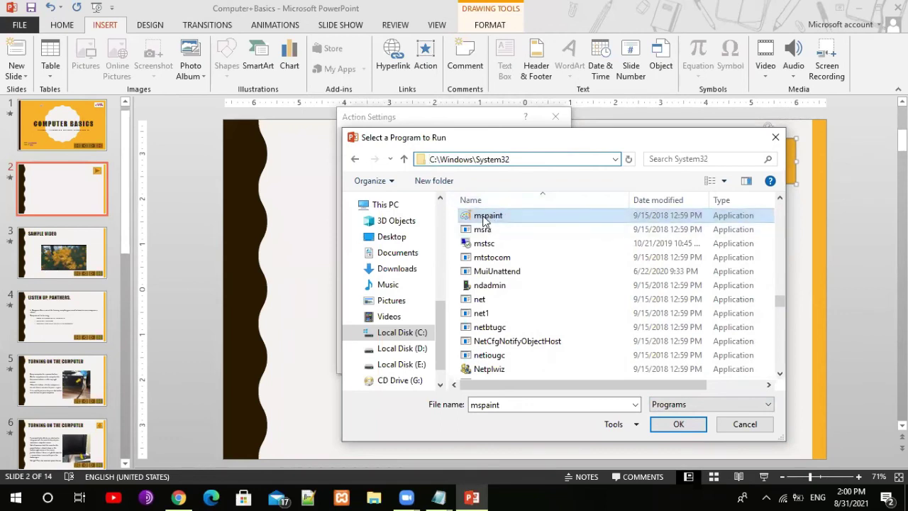
pyautogui.click(684, 426)
pyautogui.click(536, 217)
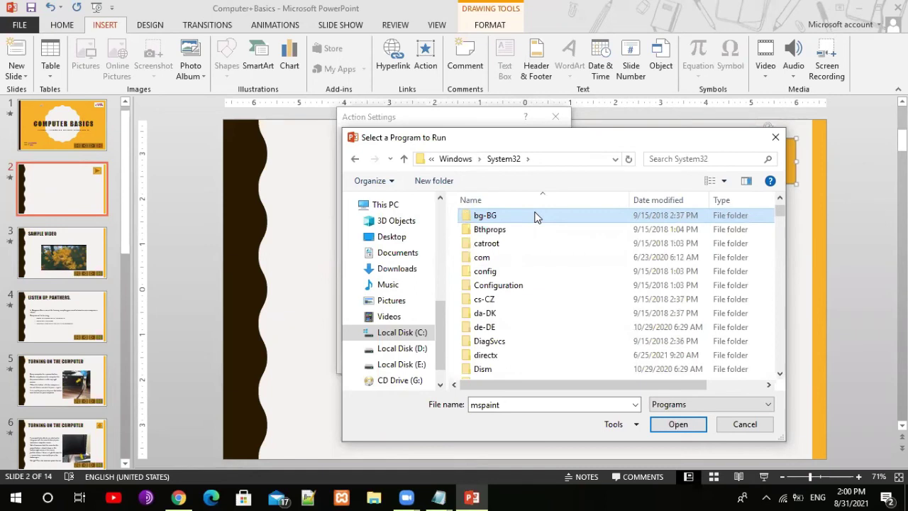
pyautogui.press('Down')
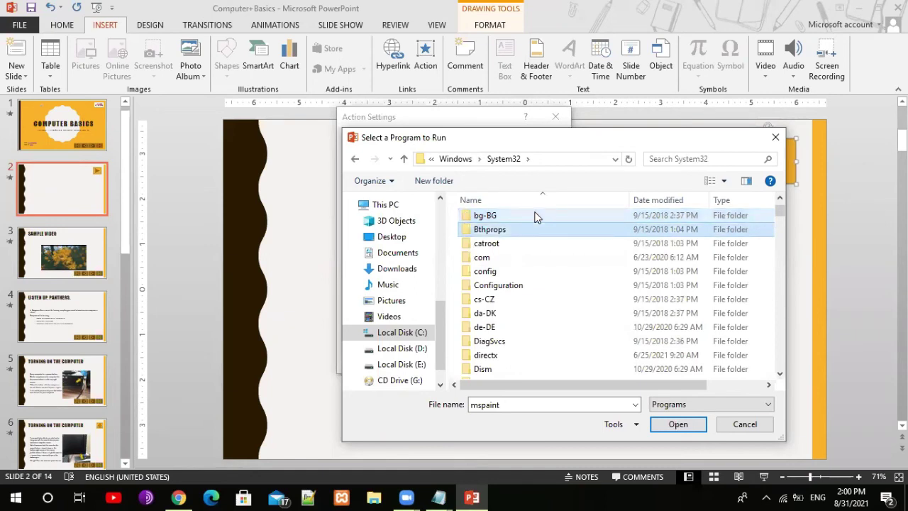
pyautogui.press('s')
pyautogui.press('Down')
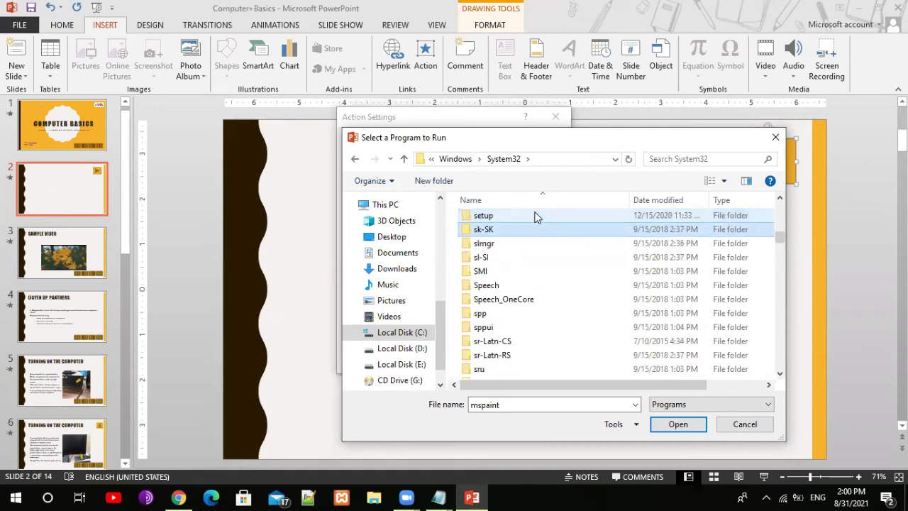
pyautogui.press('F2')
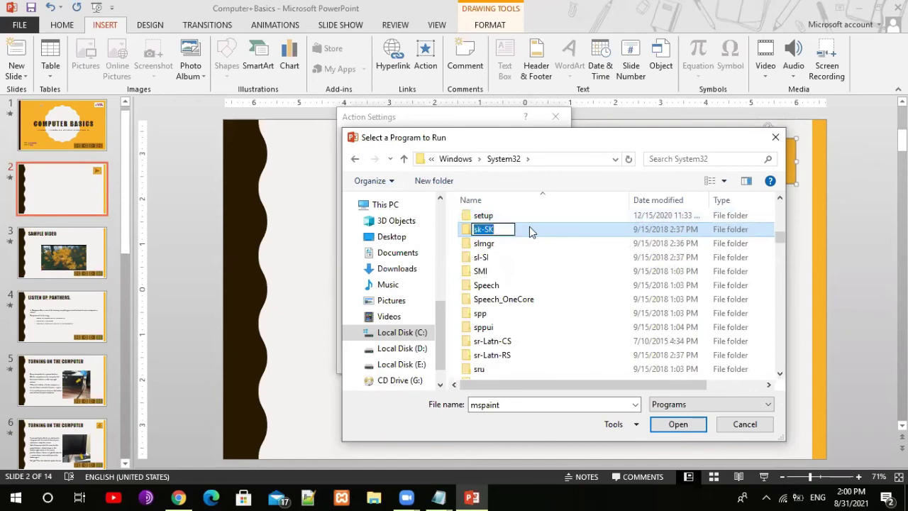
pyautogui.press('Escape')
pyautogui.write('sc')
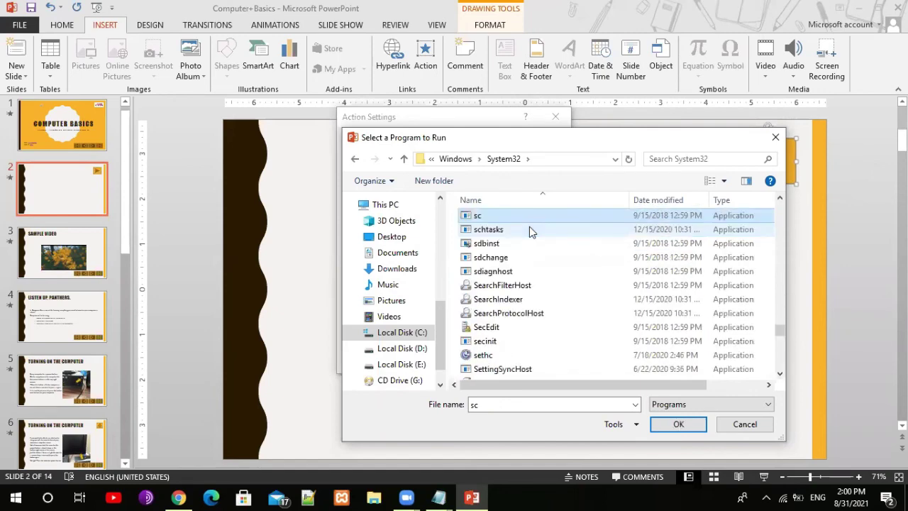
pyautogui.write('ms')
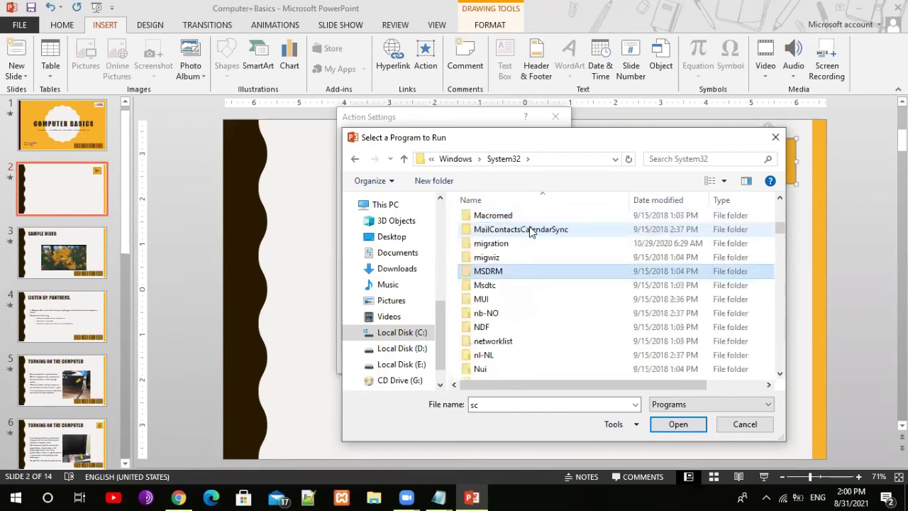
pyautogui.write('paint')
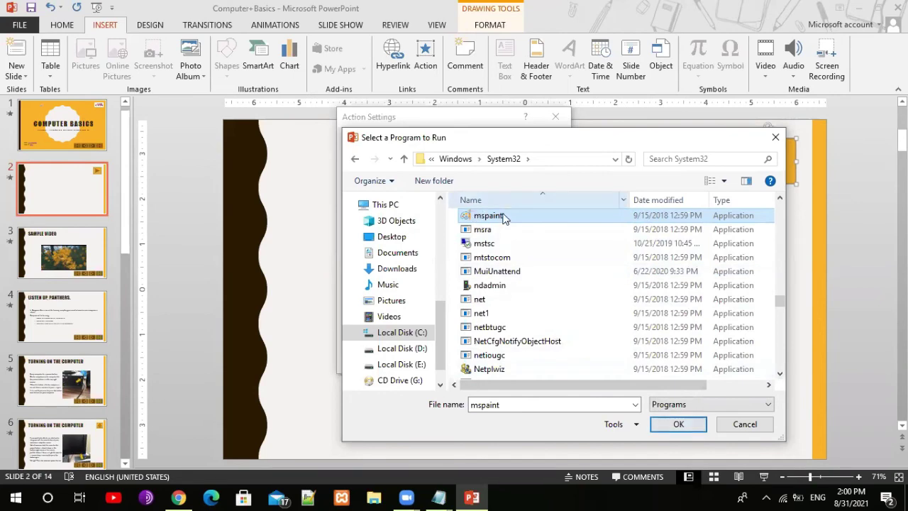
pyautogui.click(676, 424)
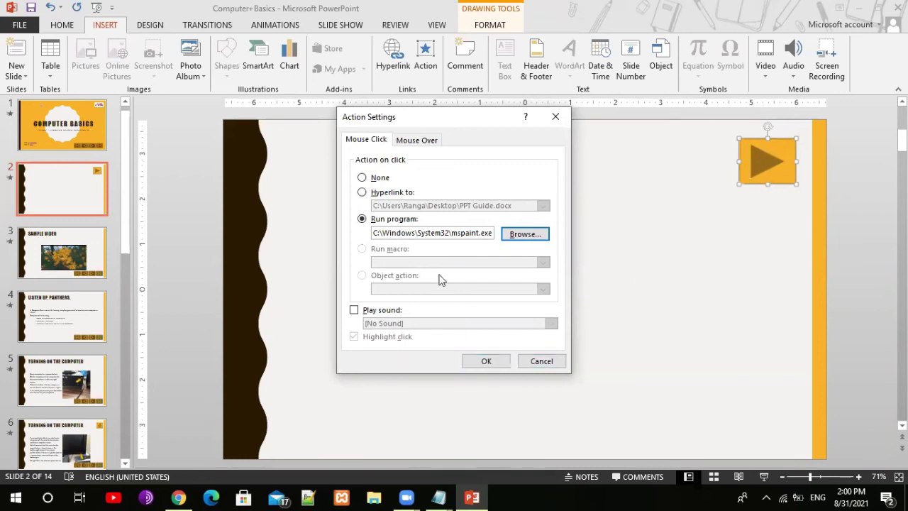
# - Confirm the mspaint action, then trigger the button in a slide show and enable Paint
pyautogui.click(378, 232)
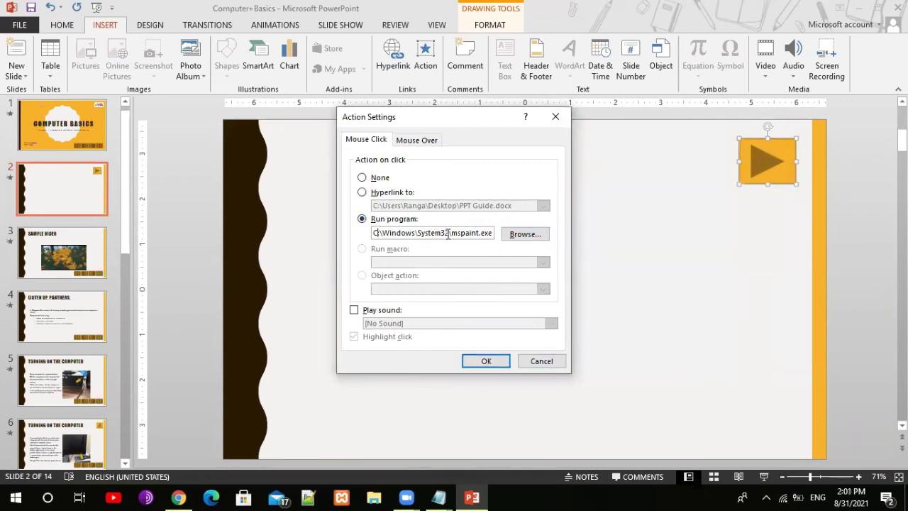
pyautogui.moveTo(449, 233); pyautogui.dragTo(491, 233)
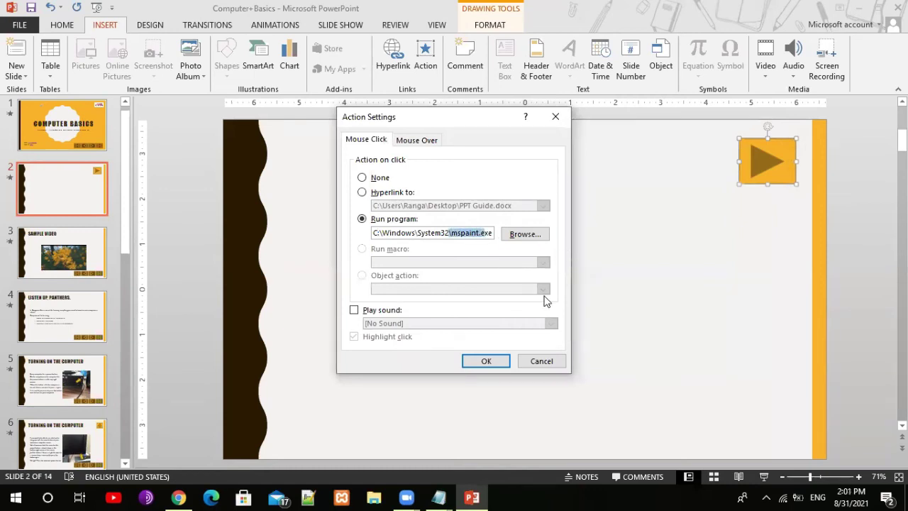
pyautogui.click(485, 362)
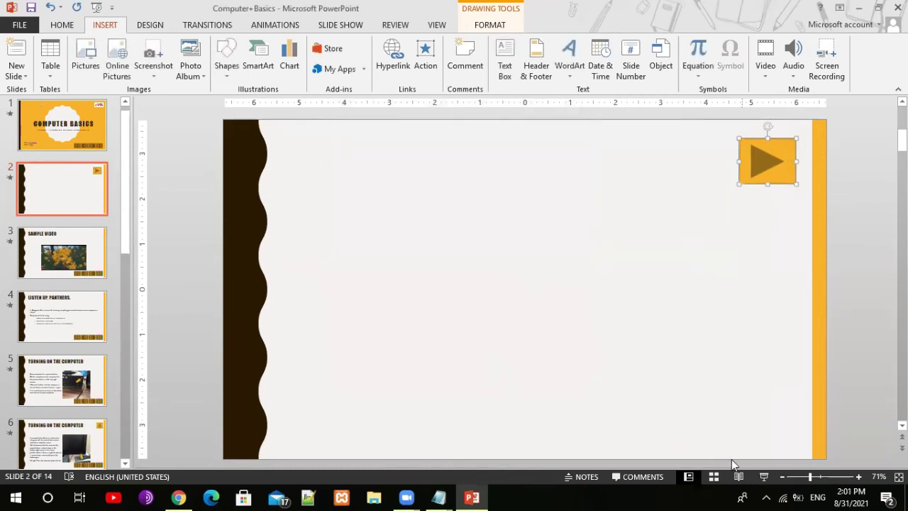
pyautogui.click(764, 476)
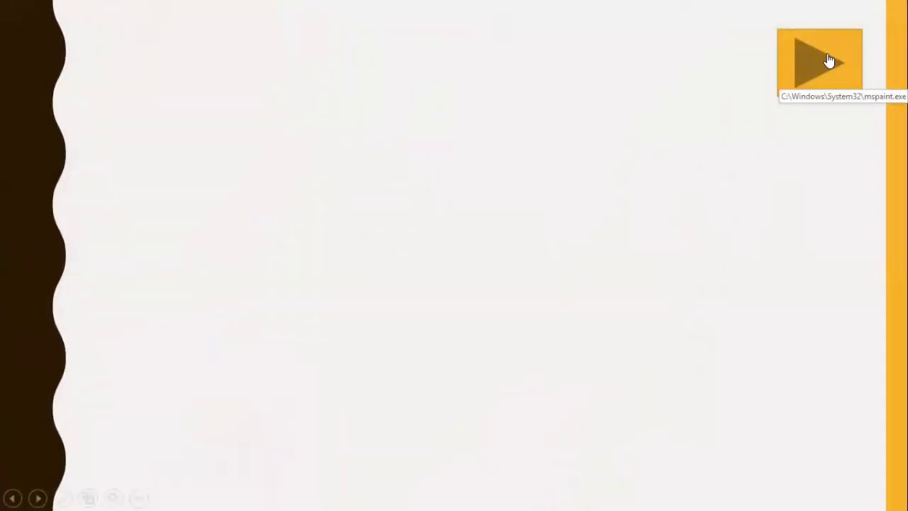
pyautogui.click(829, 60)
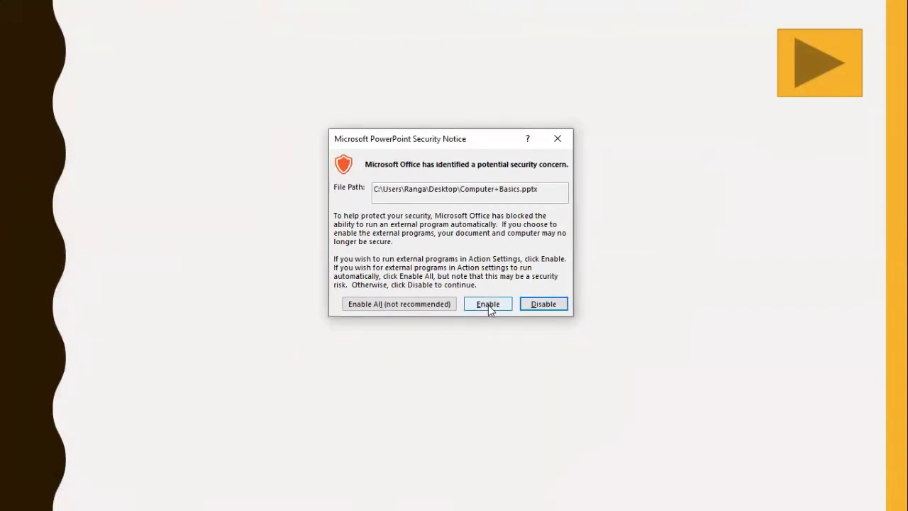
pyautogui.click(488, 305)
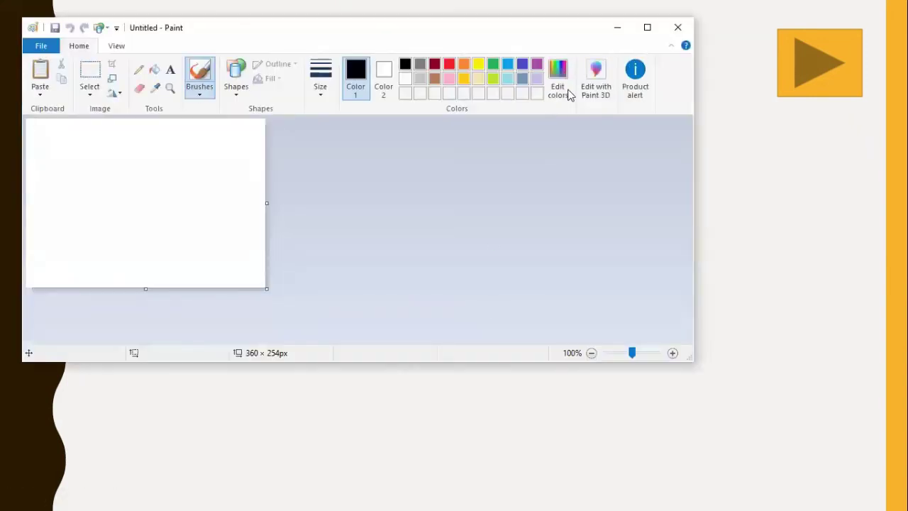
# - Maximize Paint, enlarge the canvas to 934×427px, pencil a squiggle, and close without saving
pyautogui.click(646, 28)
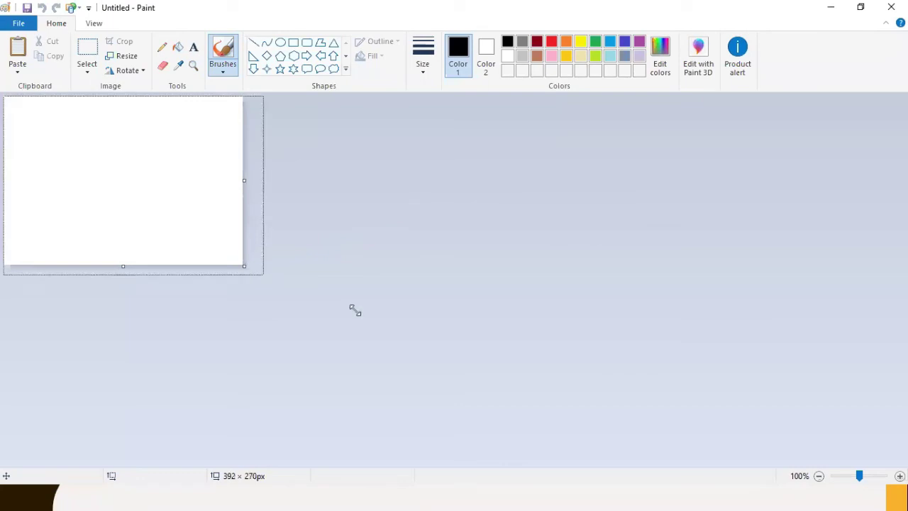
pyautogui.moveTo(249, 266); pyautogui.dragTo(626, 381)
pyautogui.click(162, 47)
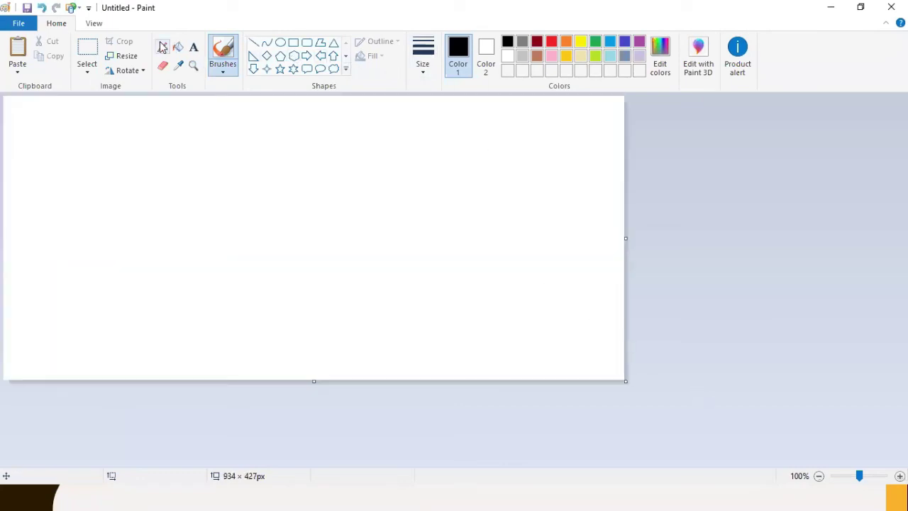
pyautogui.moveTo(181, 151); pyautogui.dragTo(426, 306)
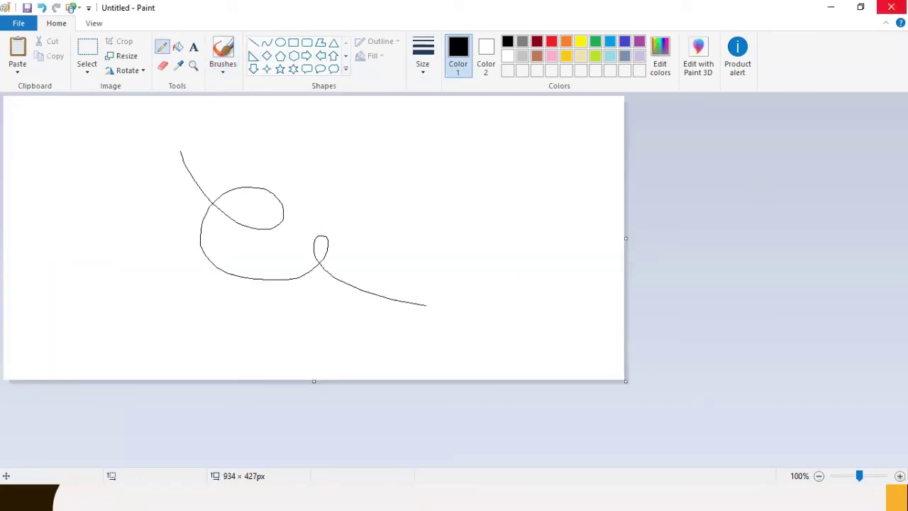
pyautogui.click(892, 7)
pyautogui.click(489, 253)
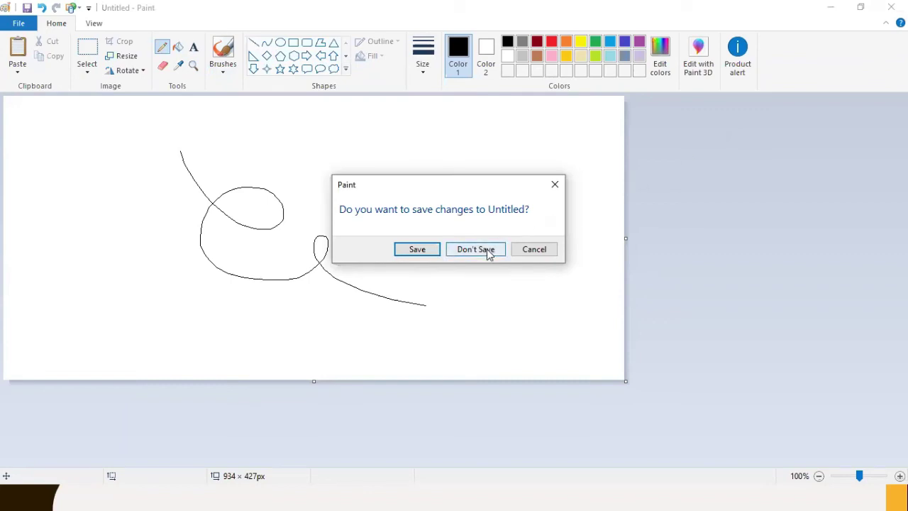
pyautogui.click(489, 253)
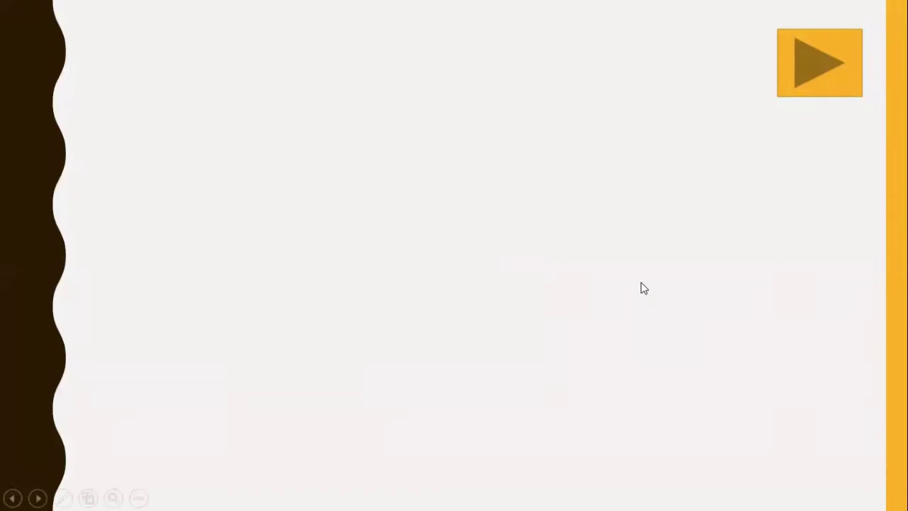
# - End the show, return the arrow button to the slide's top-right corner, and open Shapes
pyautogui.press('Escape')
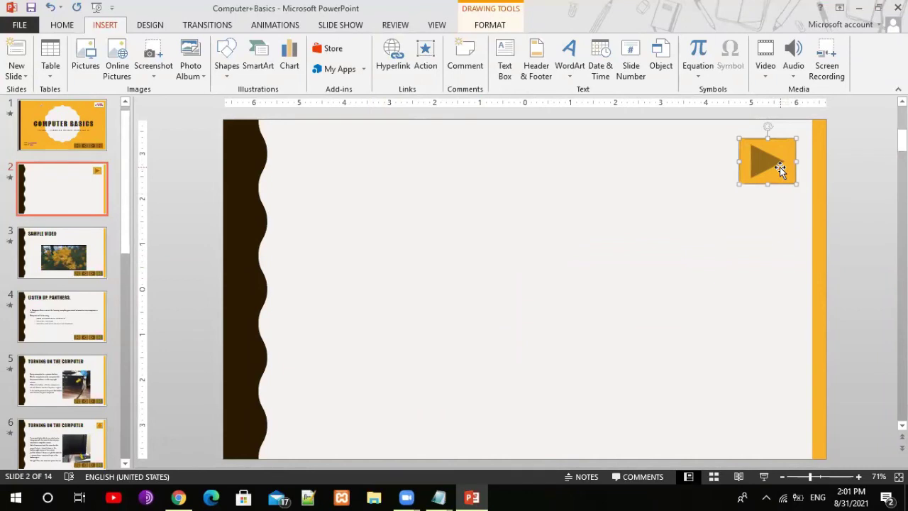
pyautogui.moveTo(780, 168); pyautogui.dragTo(523, 290)
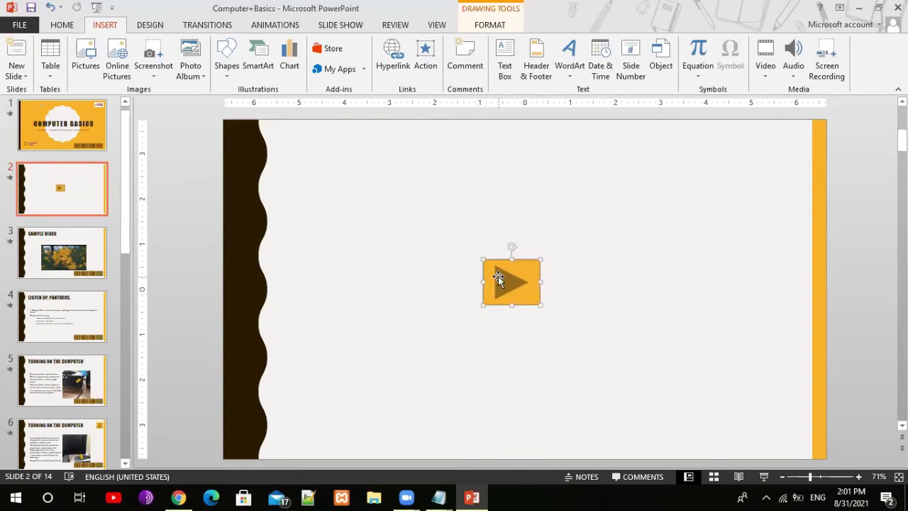
pyautogui.moveTo(499, 277); pyautogui.dragTo(747, 153)
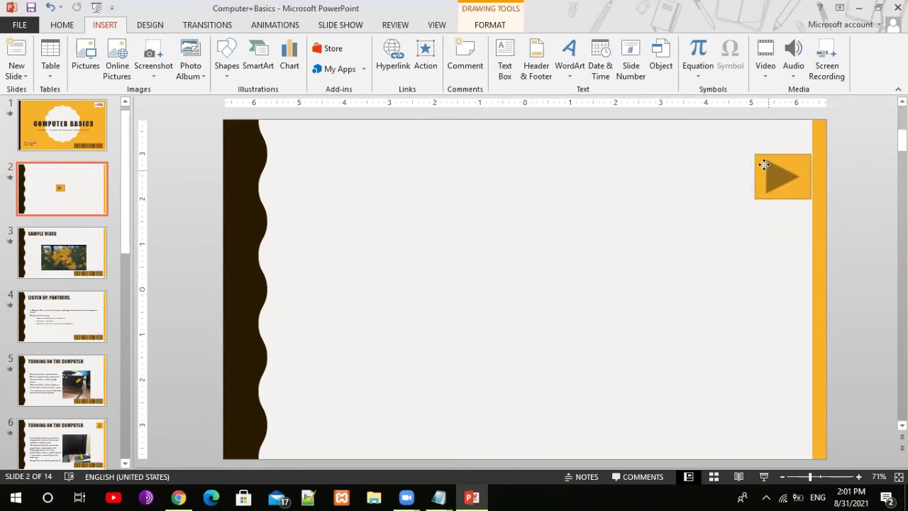
pyautogui.click(370, 250)
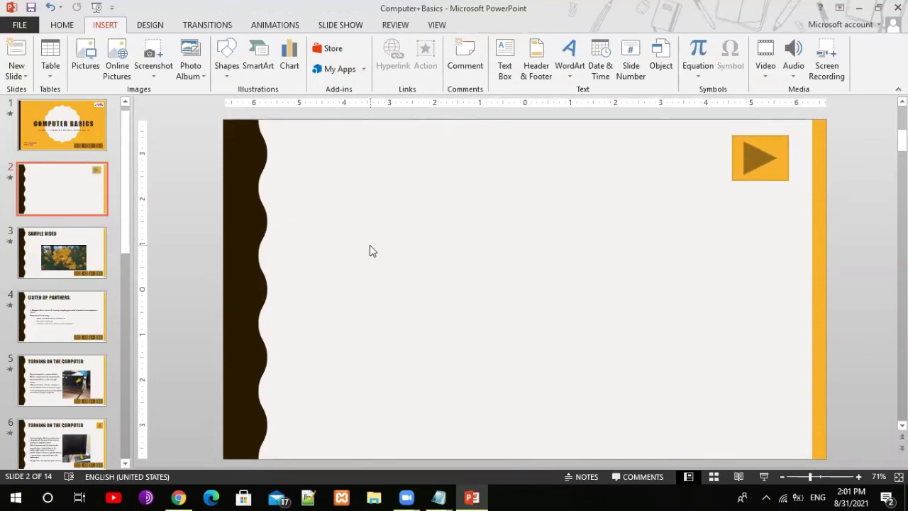
pyautogui.click(224, 76)
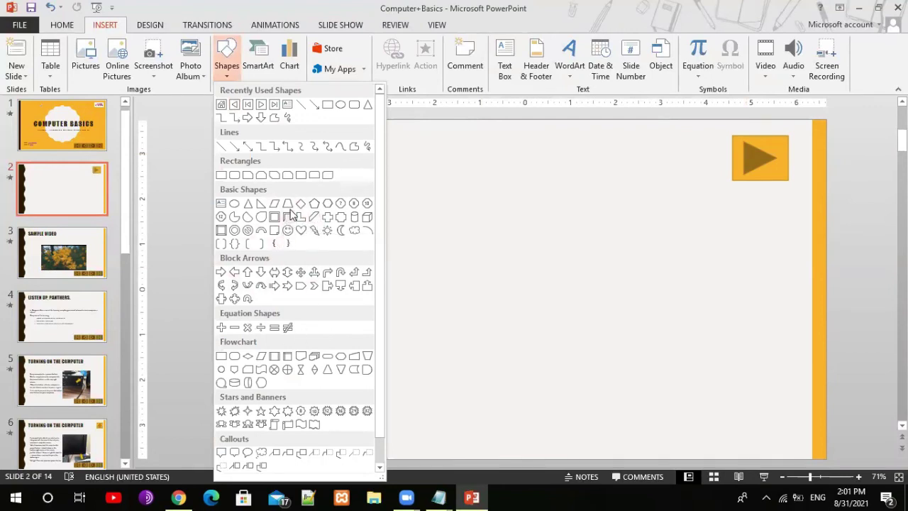
# - Draw a rounded rectangle on slide 2, rounding its corners and resizing it to 1 by 2.25 inches
pyautogui.click(234, 174)
pyautogui.moveTo(330, 188); pyautogui.dragTo(458, 251)
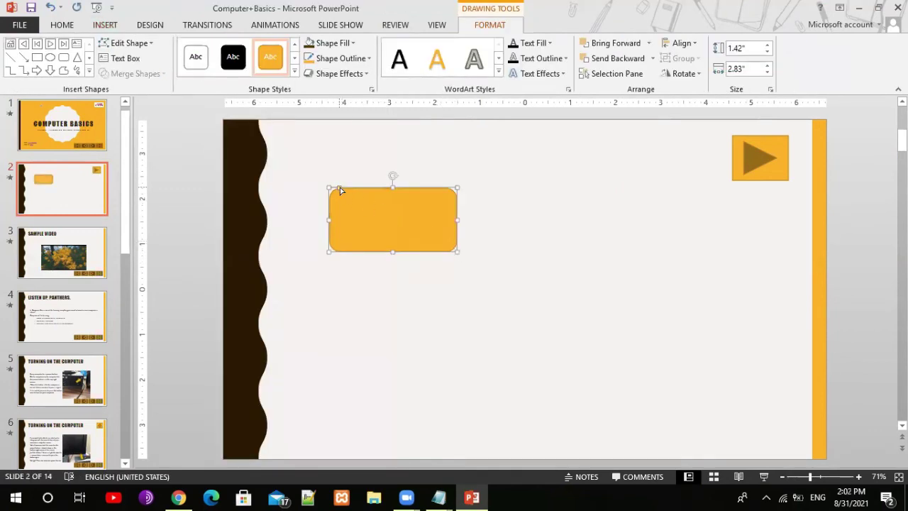
pyautogui.moveTo(340, 187); pyautogui.dragTo(346, 190)
pyautogui.moveTo(457, 251); pyautogui.dragTo(430, 233)
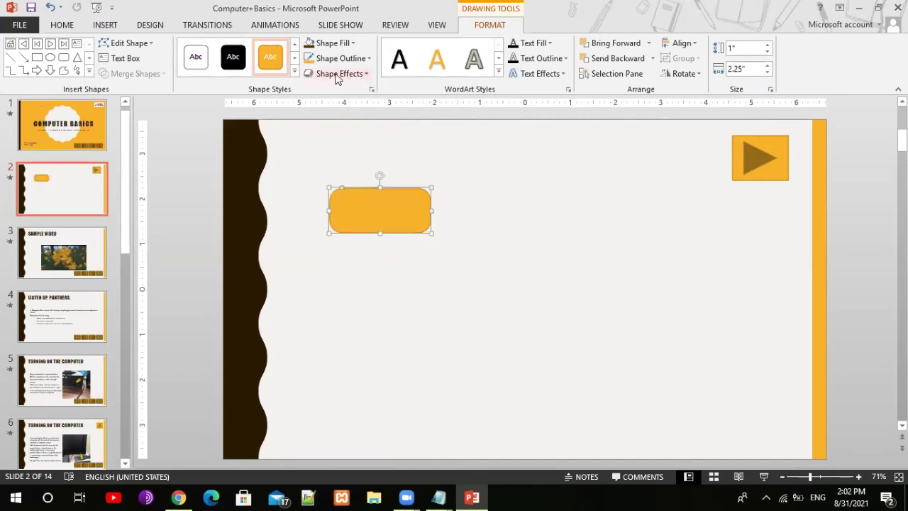
# - Fill the rounded rectangle light blue
pyautogui.click(295, 71)
pyautogui.click(390, 6)
pyautogui.click(348, 43)
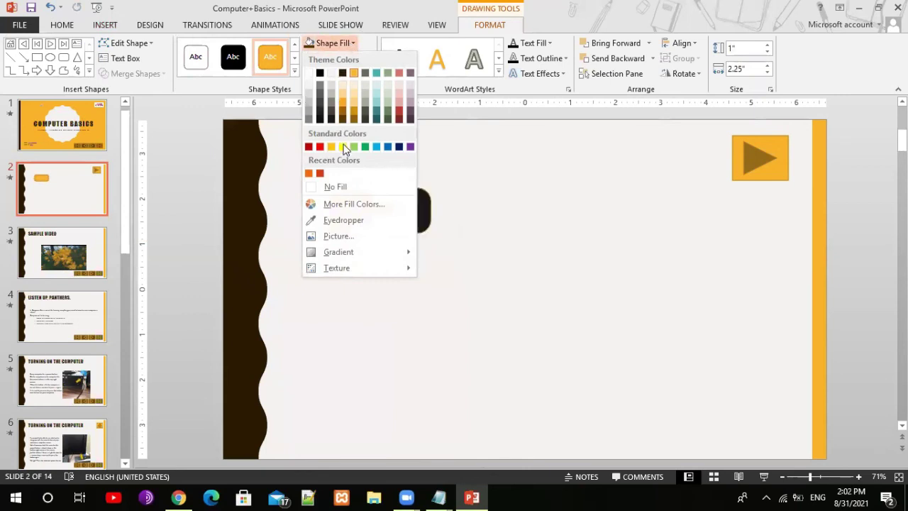
pyautogui.click(374, 145)
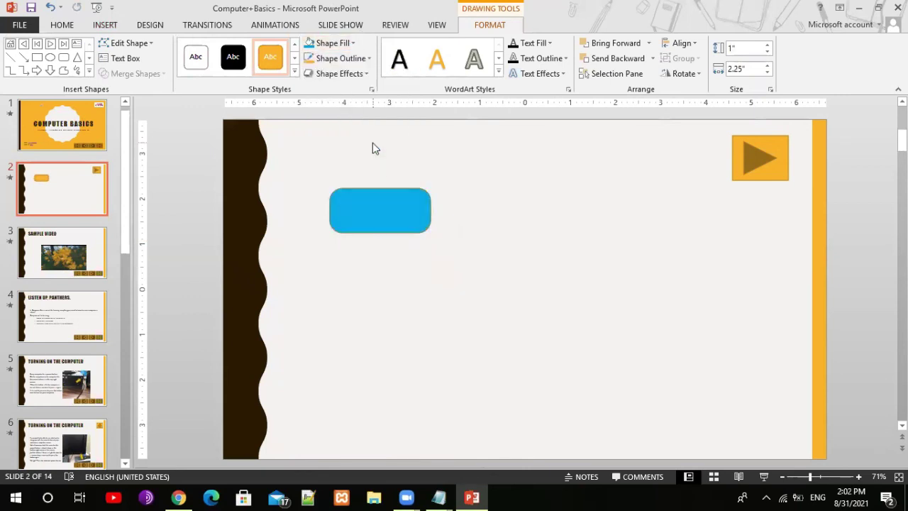
# - Apply a preset 3D shape effect and move the blue button toward the slide's top-left
pyautogui.click(359, 75)
pyautogui.moveTo(363, 100)
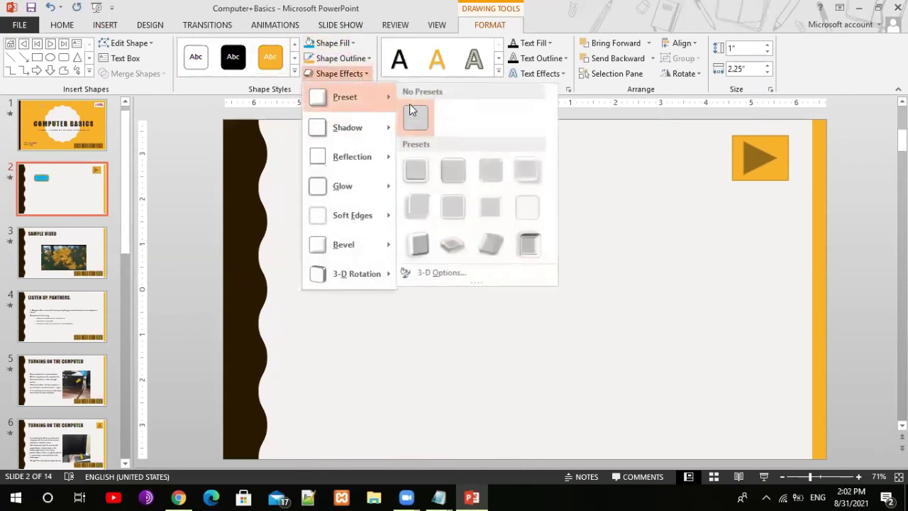
pyautogui.click(494, 167)
pyautogui.click(447, 273)
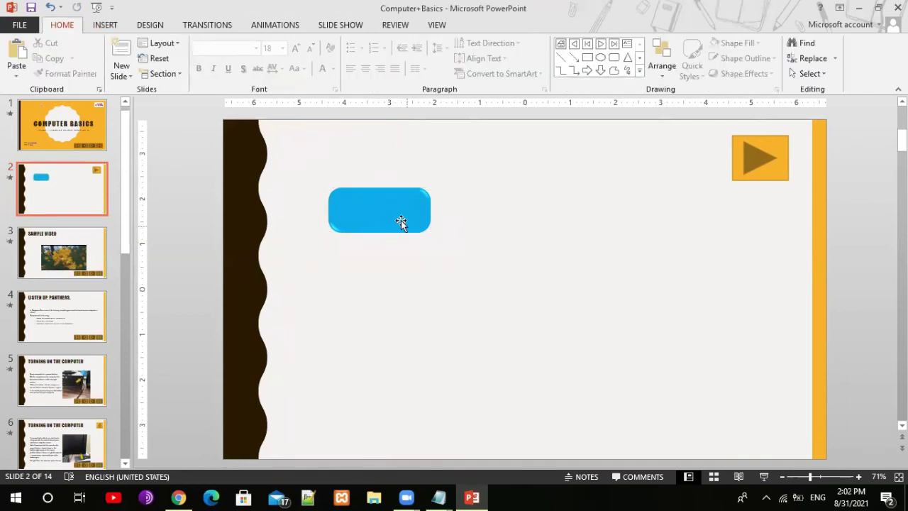
pyautogui.moveTo(397, 218); pyautogui.dragTo(370, 180)
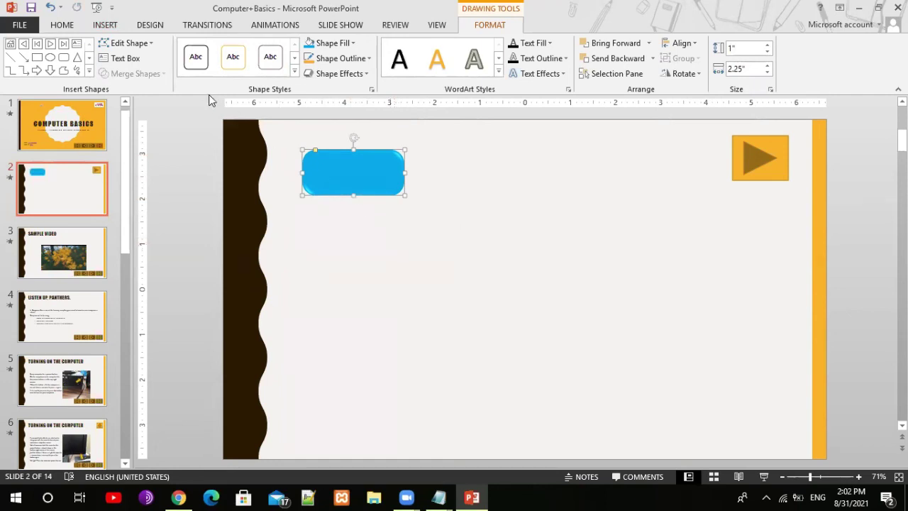
# - Hyperlink the blue button's mouse click to slide 8, PLUGGING IN HEADPHONES
pyautogui.click(105, 24)
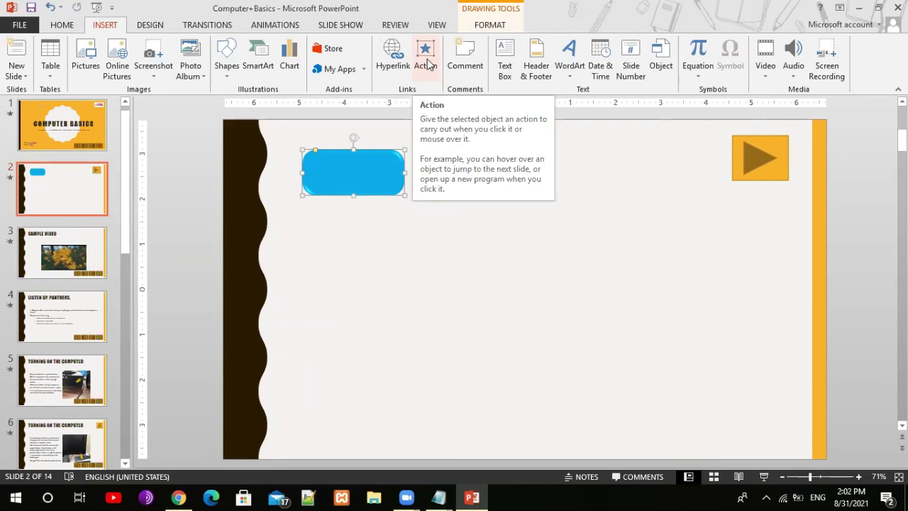
pyautogui.click(426, 64)
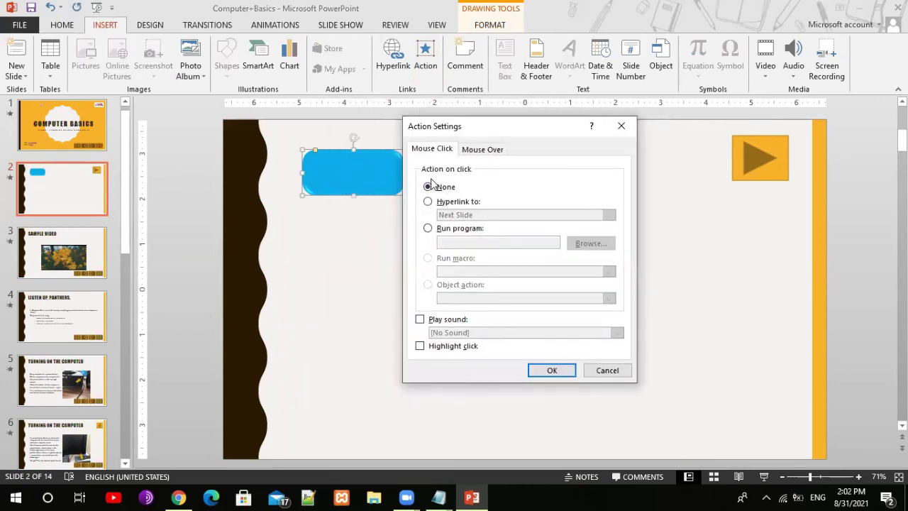
pyautogui.moveTo(498, 129); pyautogui.dragTo(551, 101)
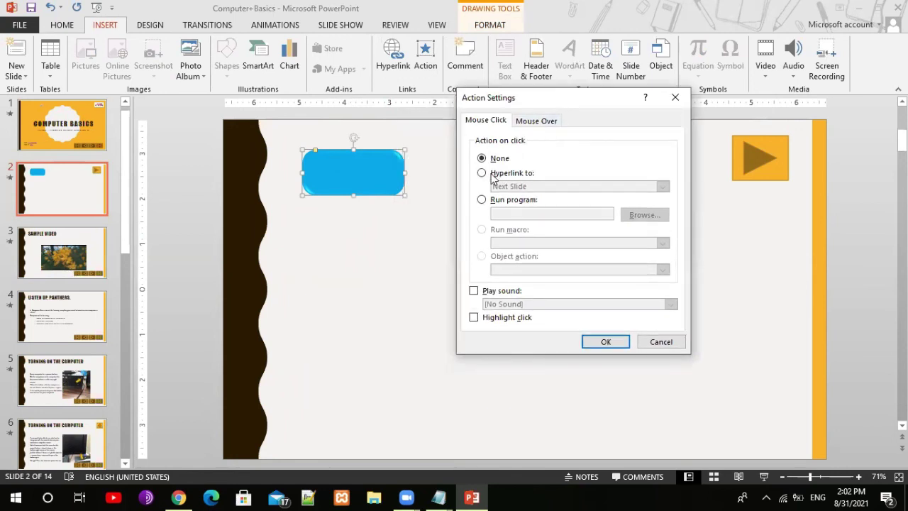
pyautogui.click(492, 175)
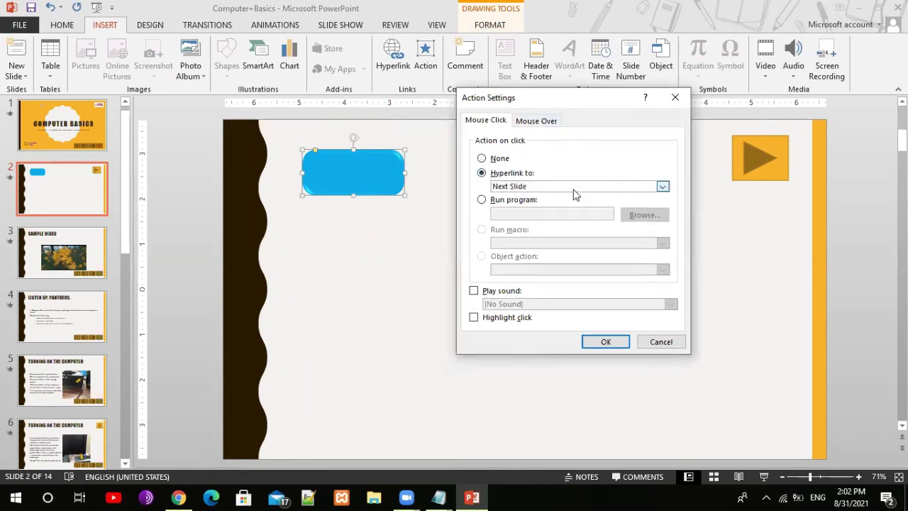
pyautogui.click(664, 186)
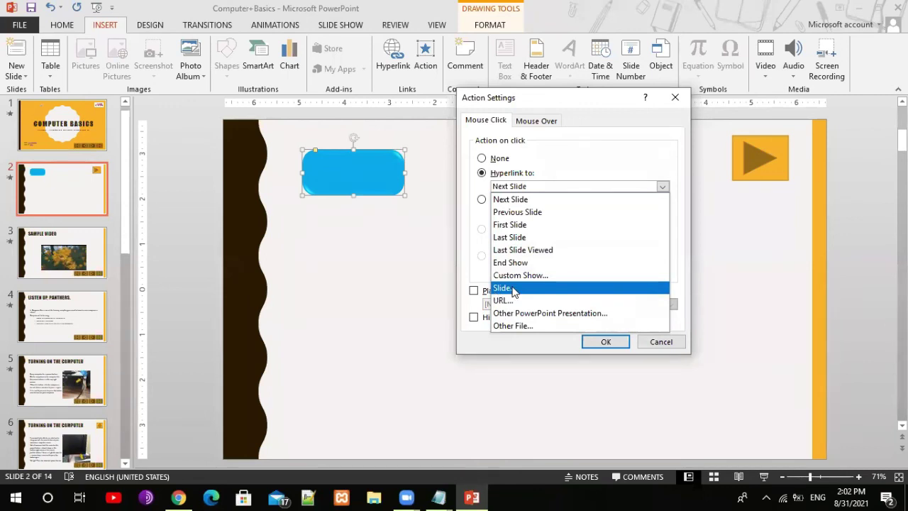
pyautogui.click(514, 290)
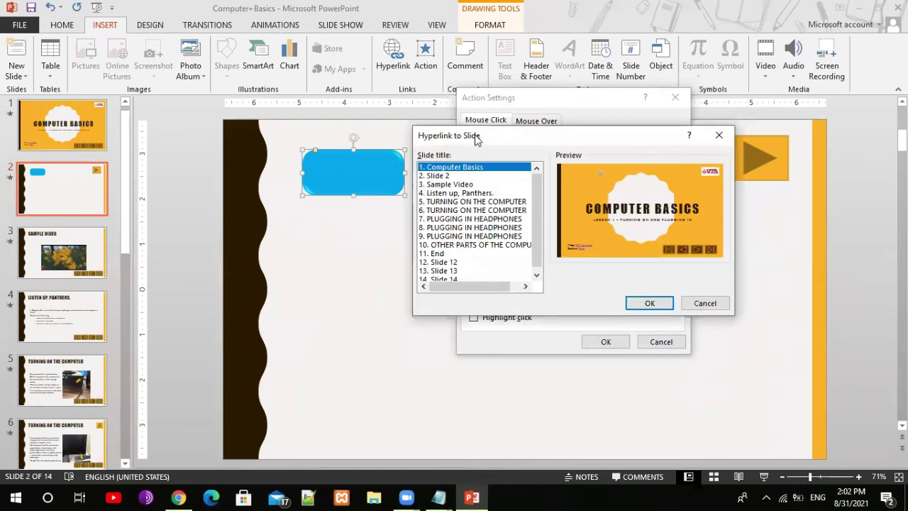
pyautogui.moveTo(478, 138); pyautogui.dragTo(495, 124)
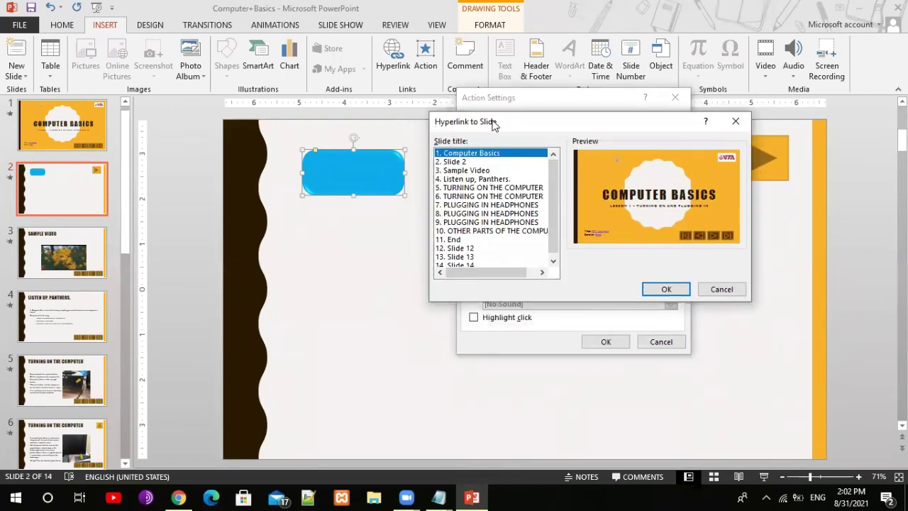
pyautogui.click(459, 220)
pyautogui.click(461, 214)
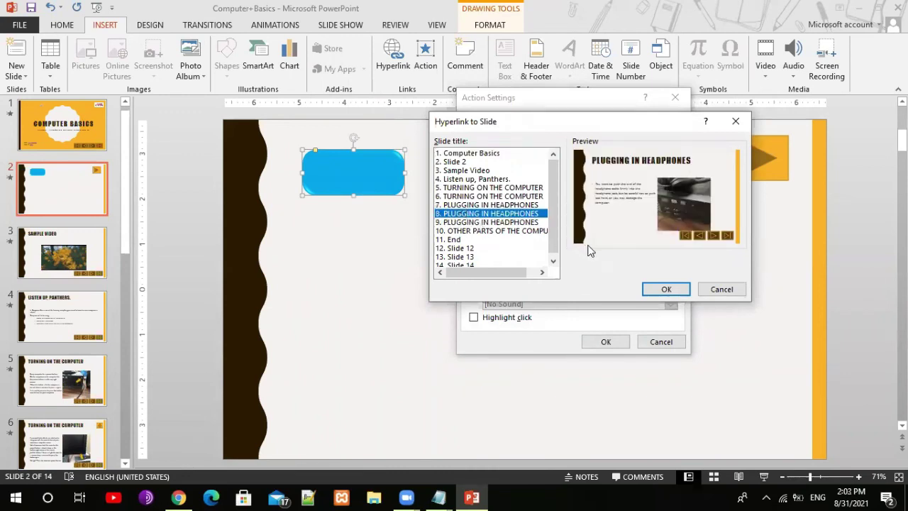
pyautogui.click(664, 289)
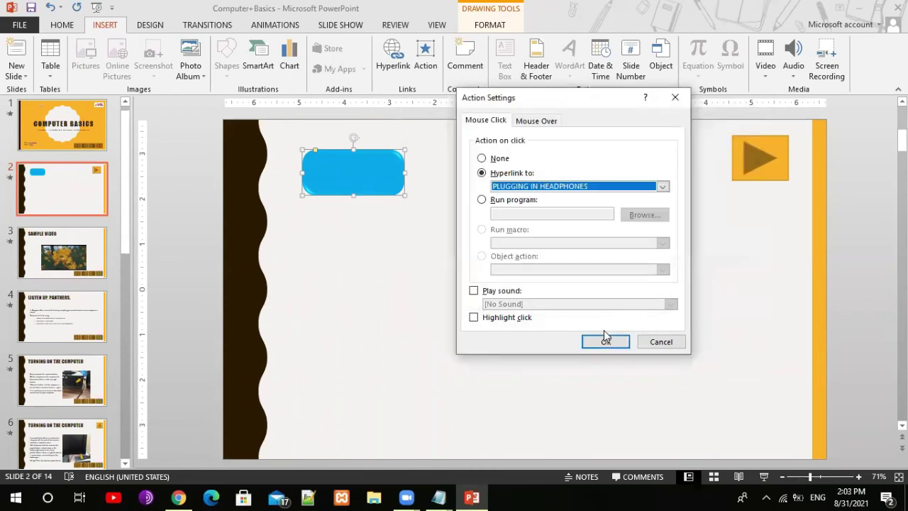
# - Add a Click sound and click highlighting to the button's action and confirm
pyautogui.click(474, 290)
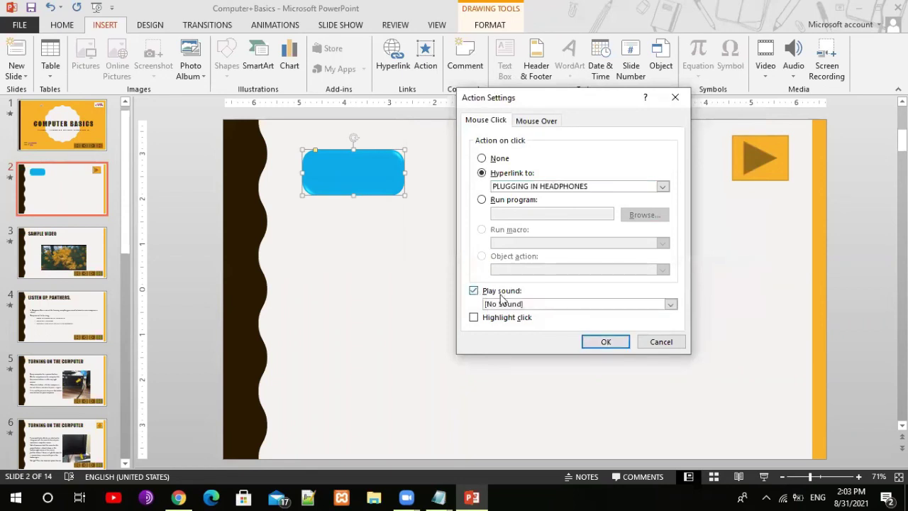
pyautogui.click(670, 304)
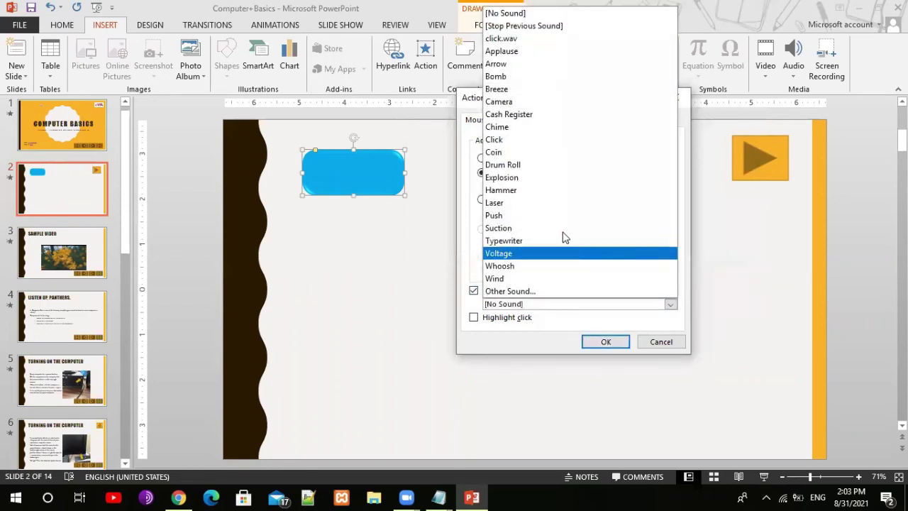
pyautogui.click(523, 191)
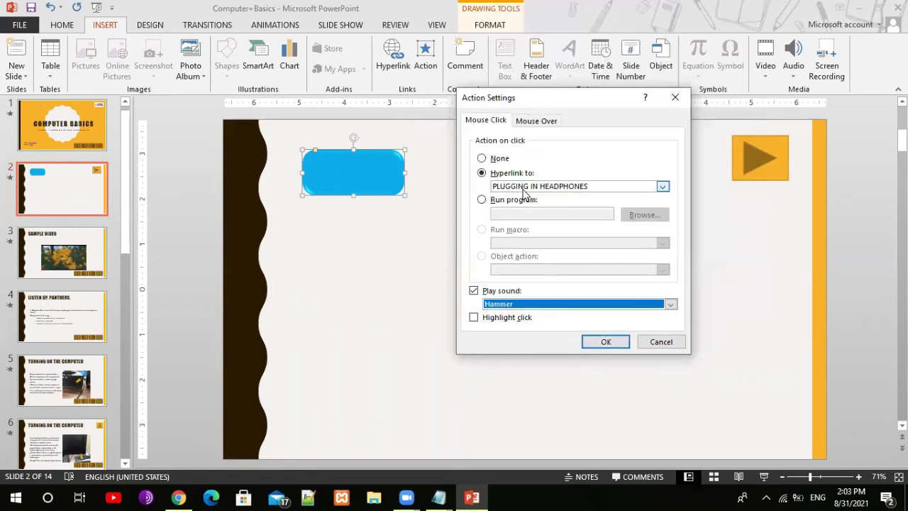
pyautogui.click(670, 304)
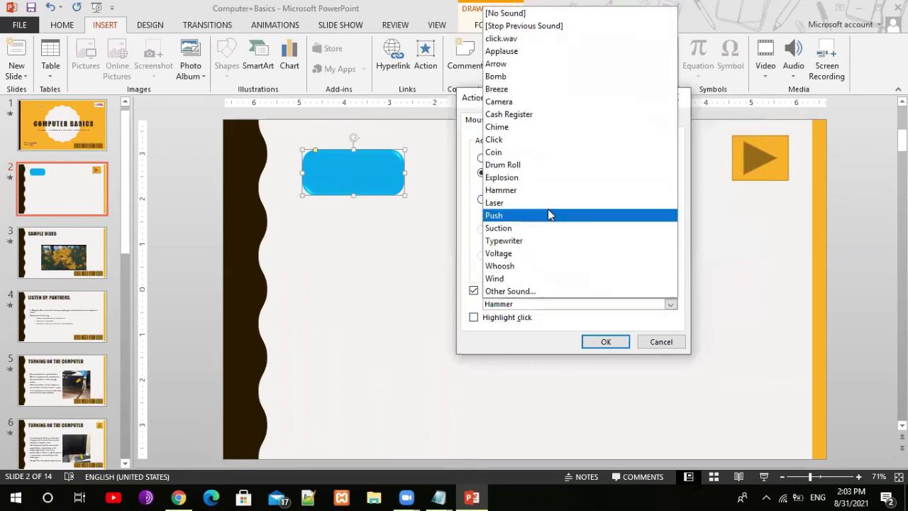
pyautogui.click(518, 141)
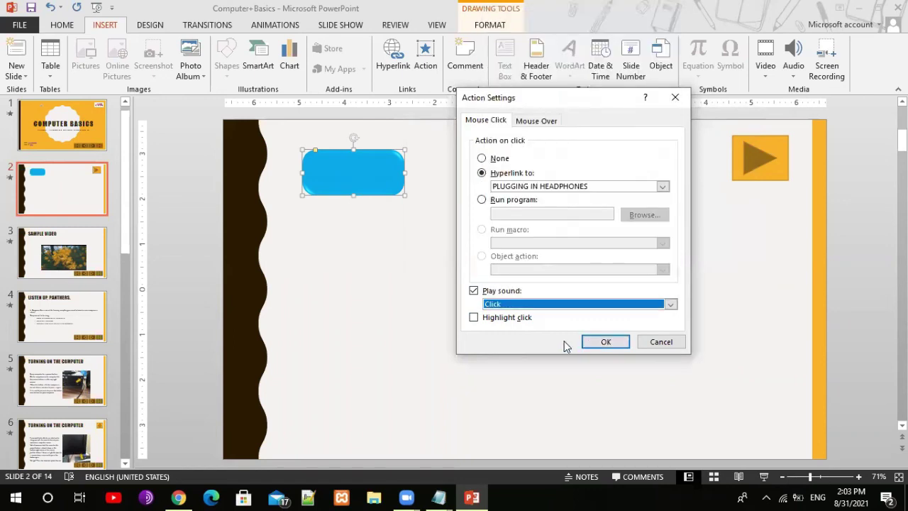
pyautogui.click(489, 320)
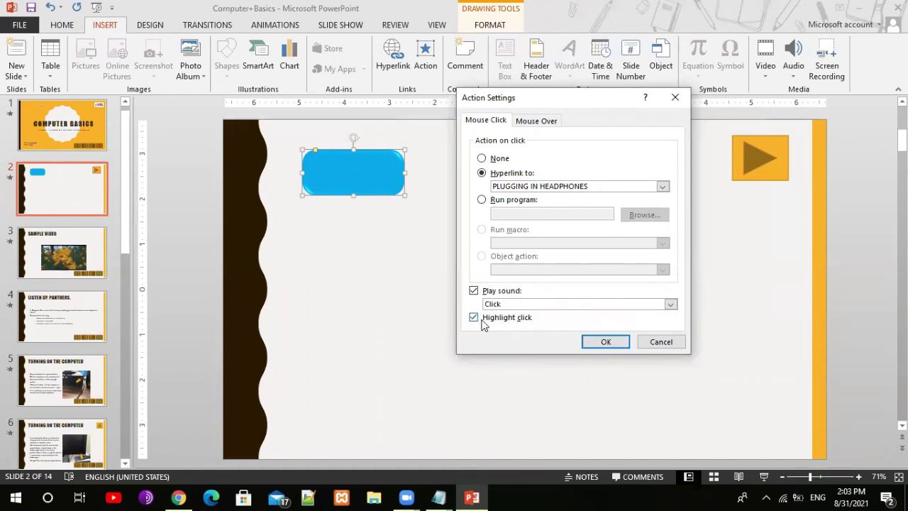
pyautogui.click(605, 342)
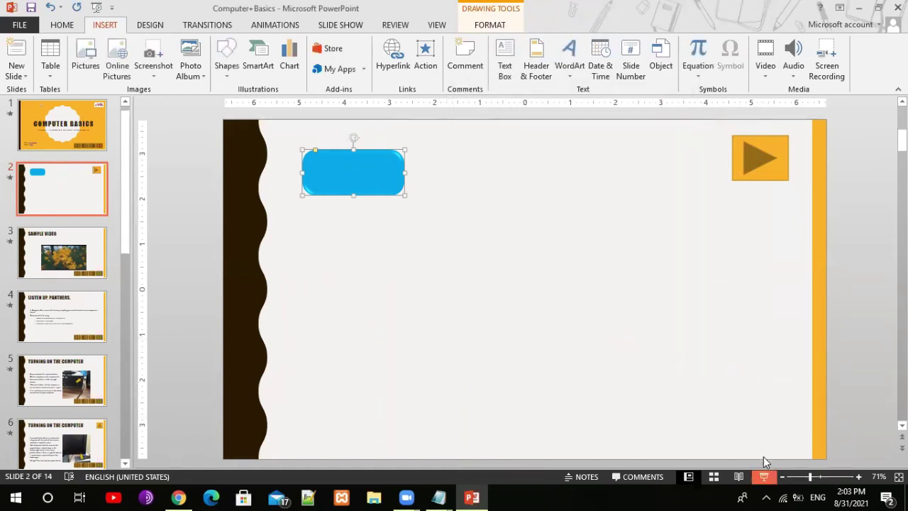
pyautogui.click(764, 477)
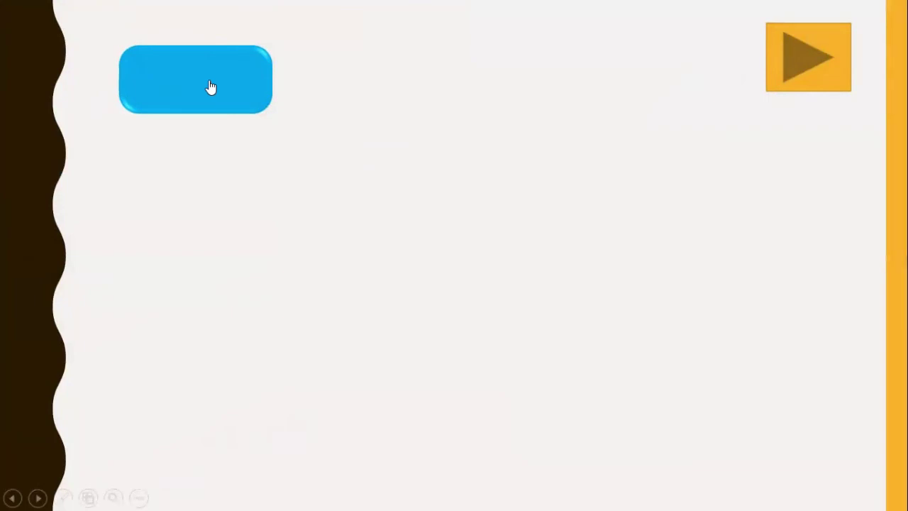
pyautogui.click(210, 87)
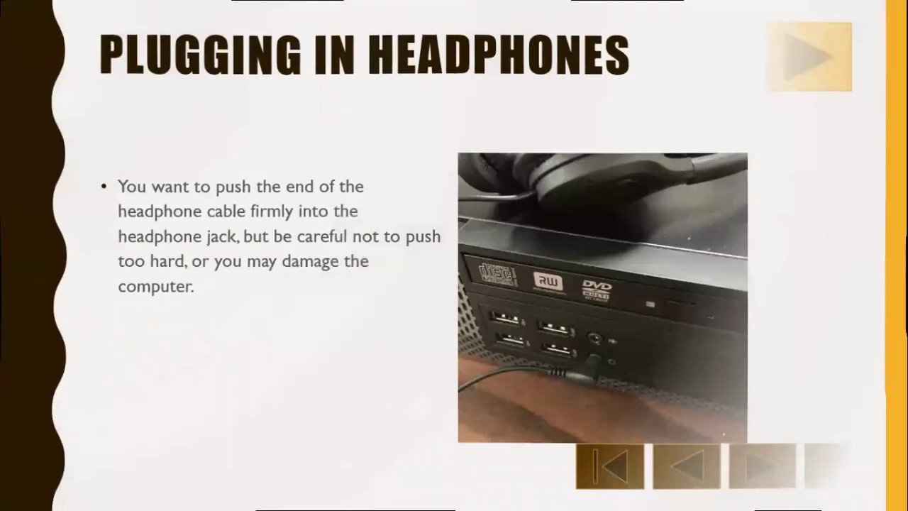
pyautogui.press('Escape')
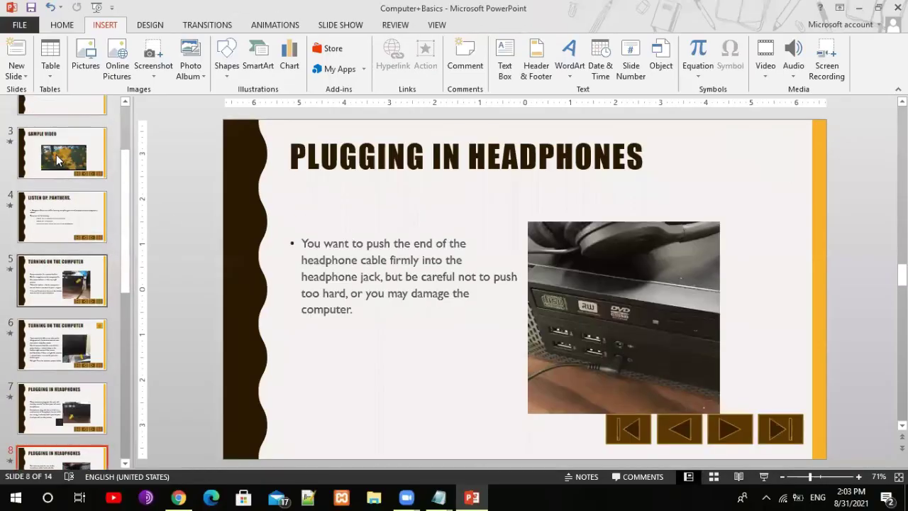
pyautogui.scroll(5, 56, 155)
pyautogui.click(61, 213)
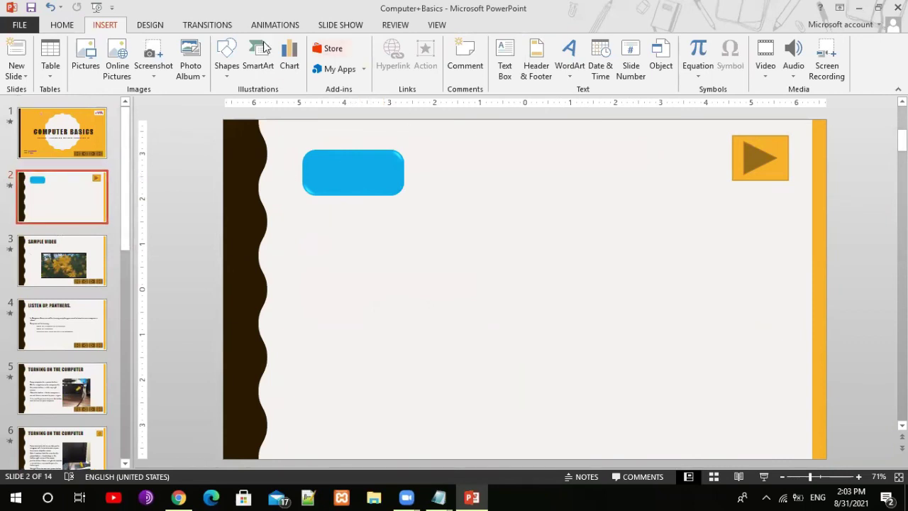
# - Set slide 2's transition sound to [No Sound]
pyautogui.click(211, 27)
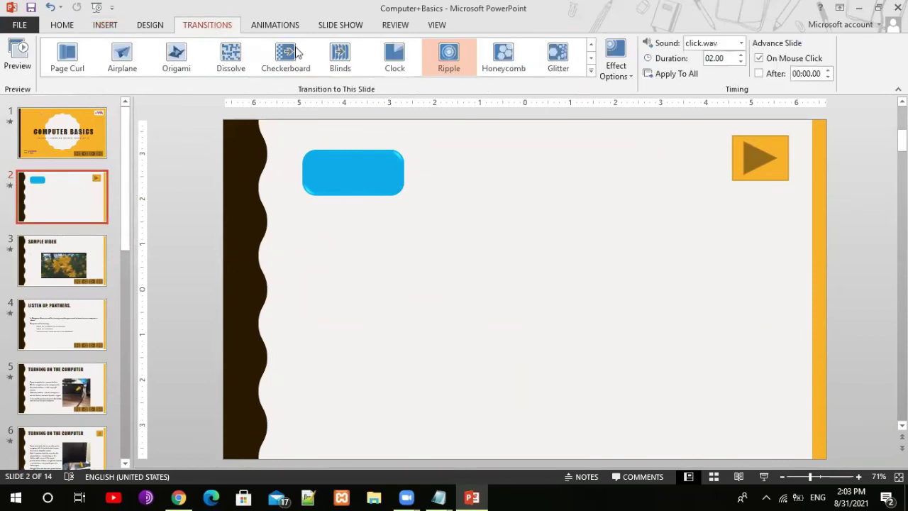
pyautogui.click(741, 42)
pyautogui.click(710, 59)
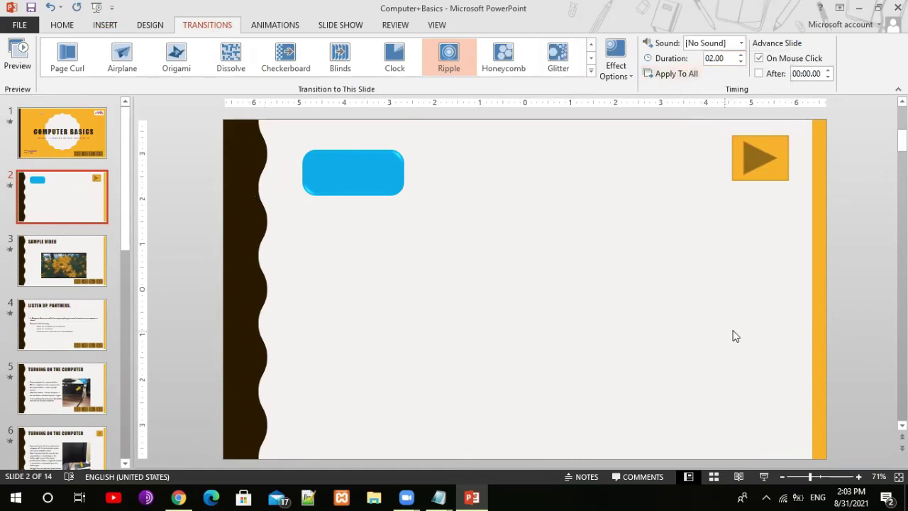
# - Test the blue button's link in a slide show from slide 2, then reselect the button in the editor
pyautogui.click(764, 476)
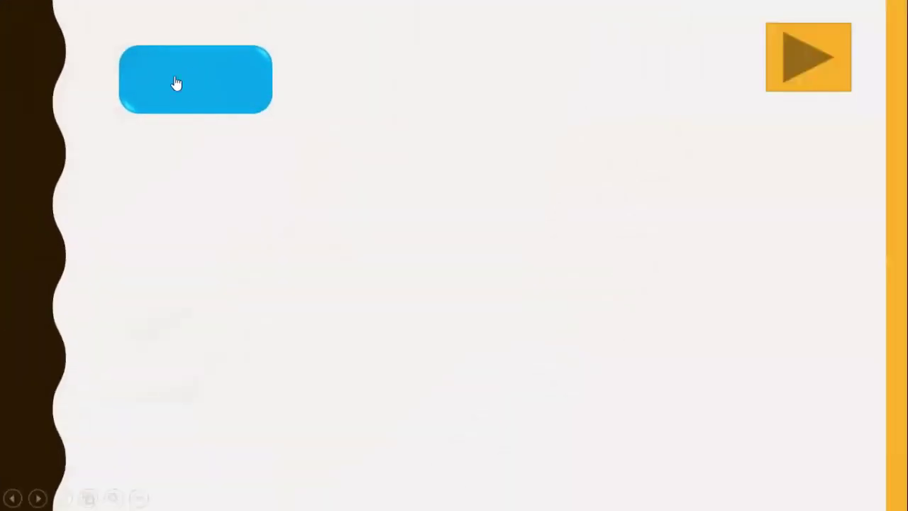
pyautogui.click(188, 88)
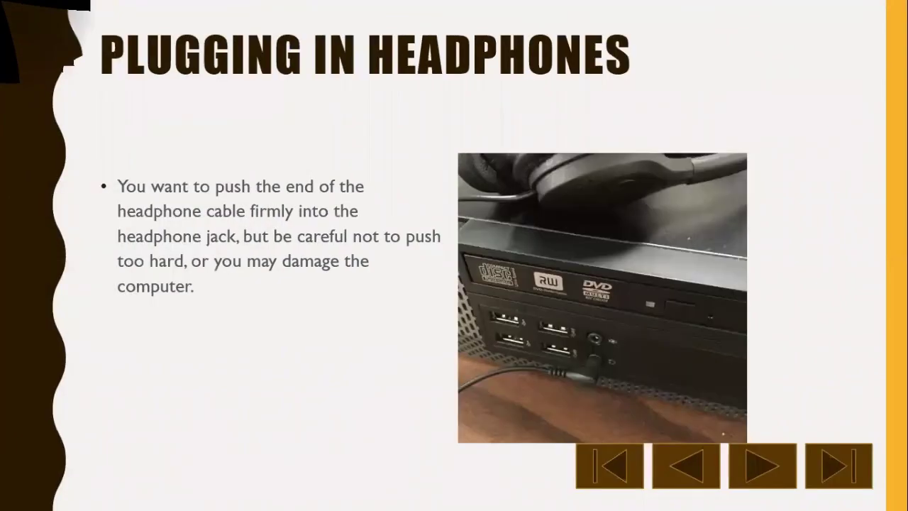
pyautogui.click(206, 202)
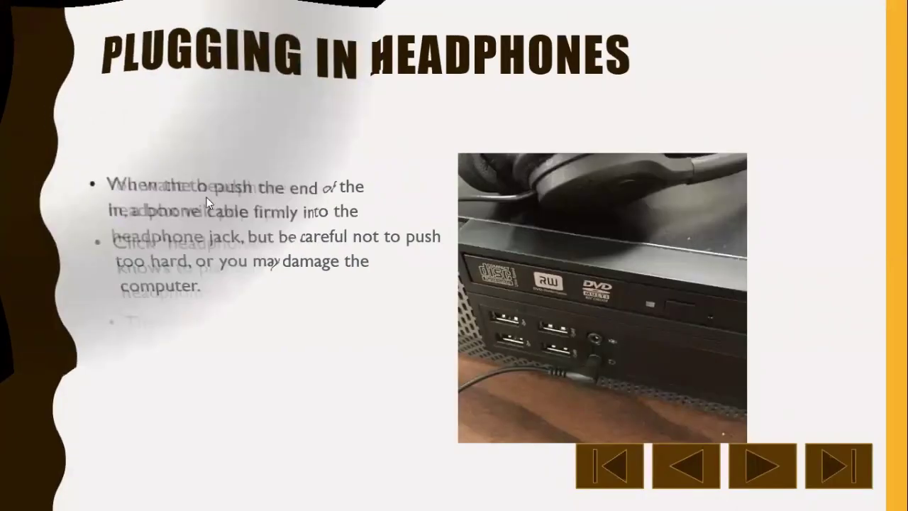
pyautogui.press('Escape')
pyautogui.scroll(10, 60, 163)
pyautogui.click(72, 204)
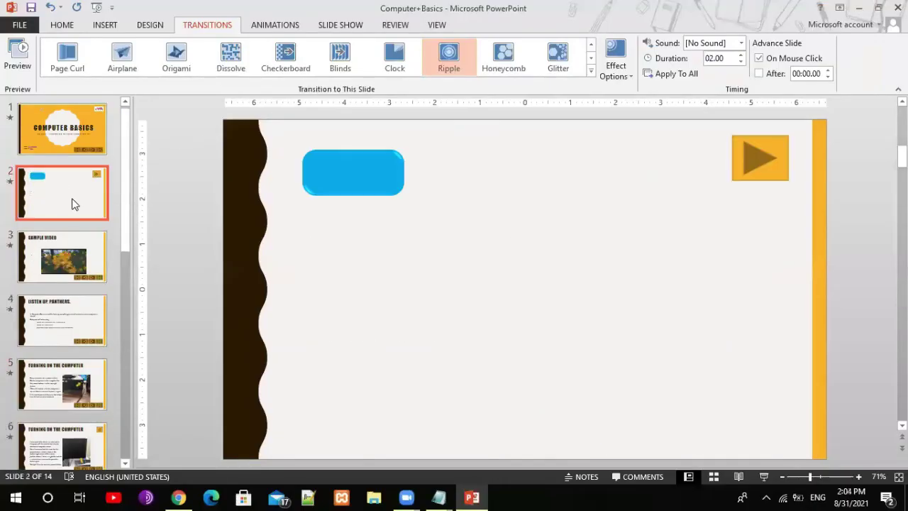
pyautogui.click(325, 189)
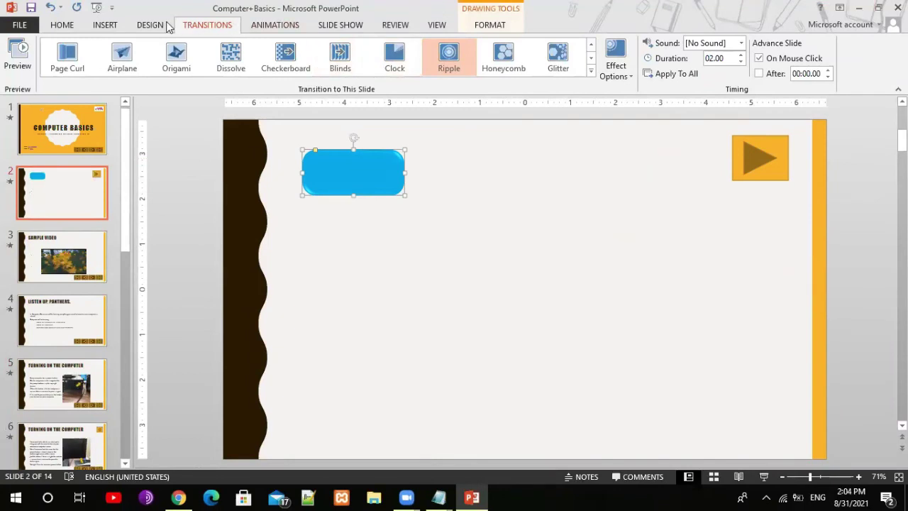
# - Change the blue button's click sound to Coin in Action Settings and confirm
pyautogui.click(105, 26)
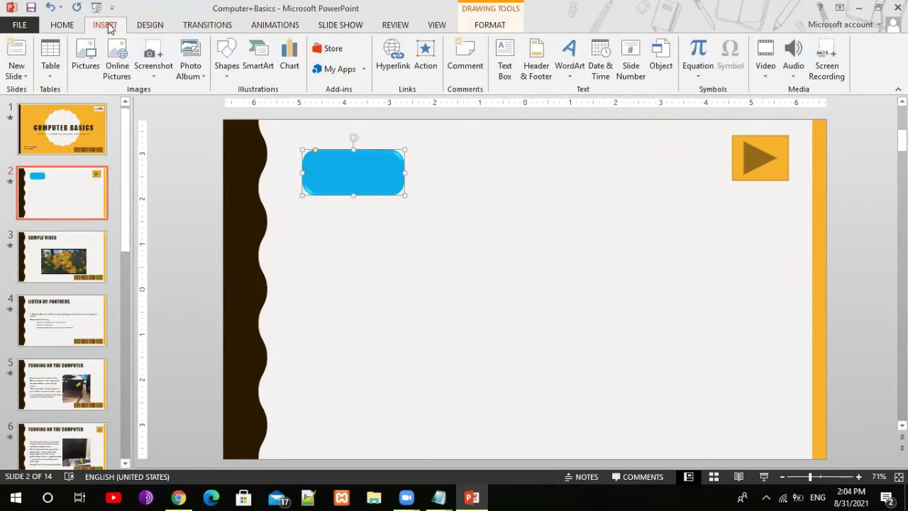
pyautogui.click(418, 66)
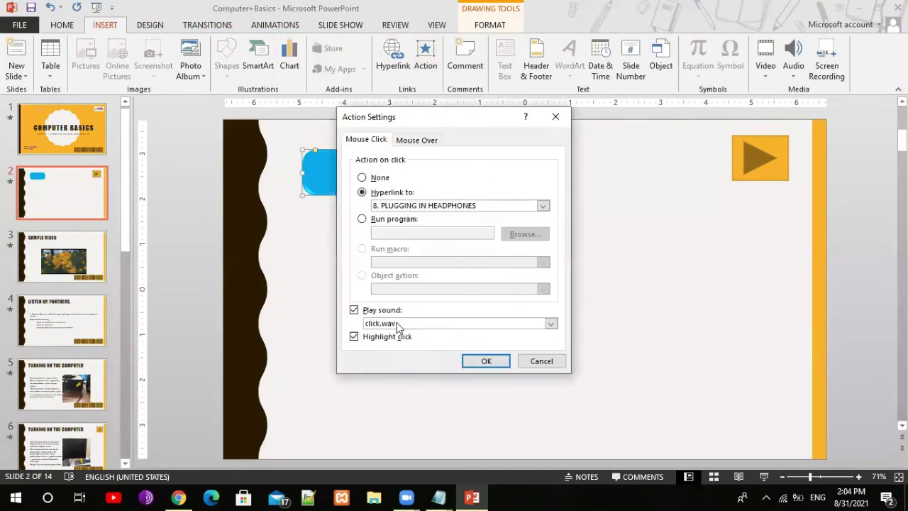
pyautogui.click(552, 324)
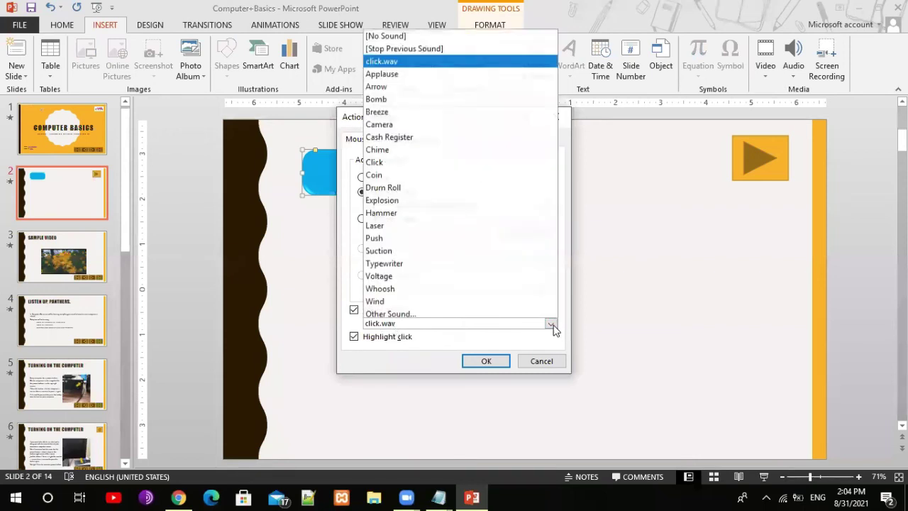
pyautogui.click(392, 171)
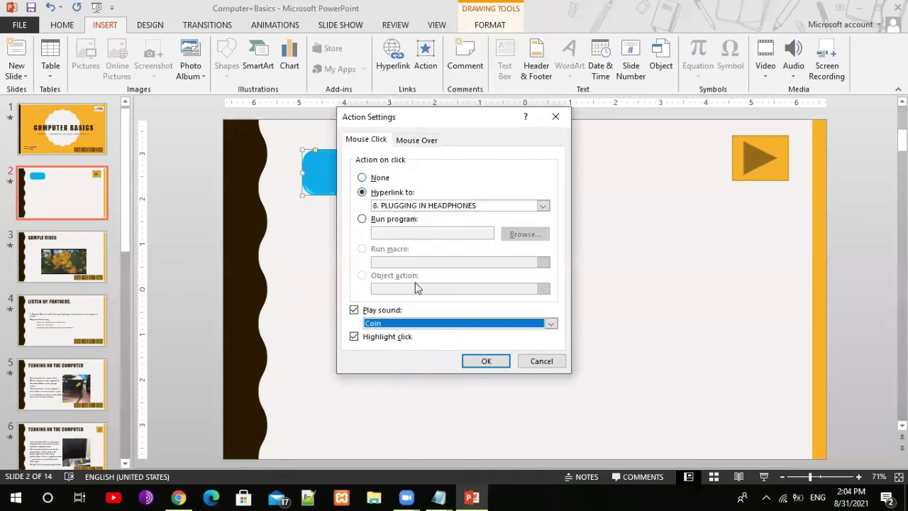
pyautogui.click(487, 361)
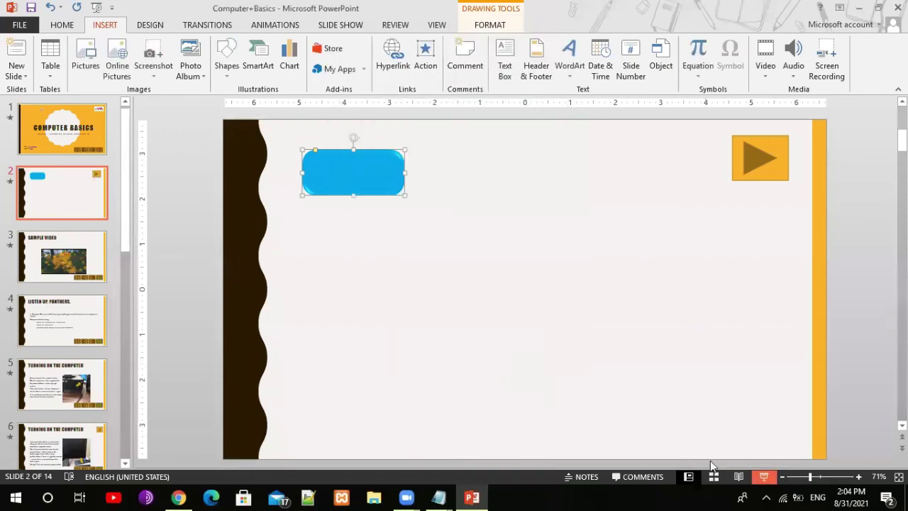
# - Run the slide show from slide 2 and click the blue button to test its link
pyautogui.click(763, 477)
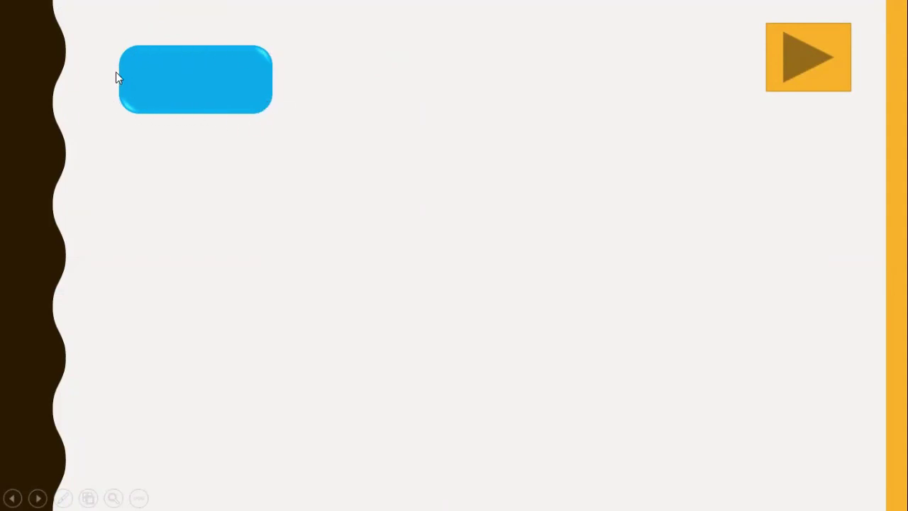
pyautogui.click(241, 94)
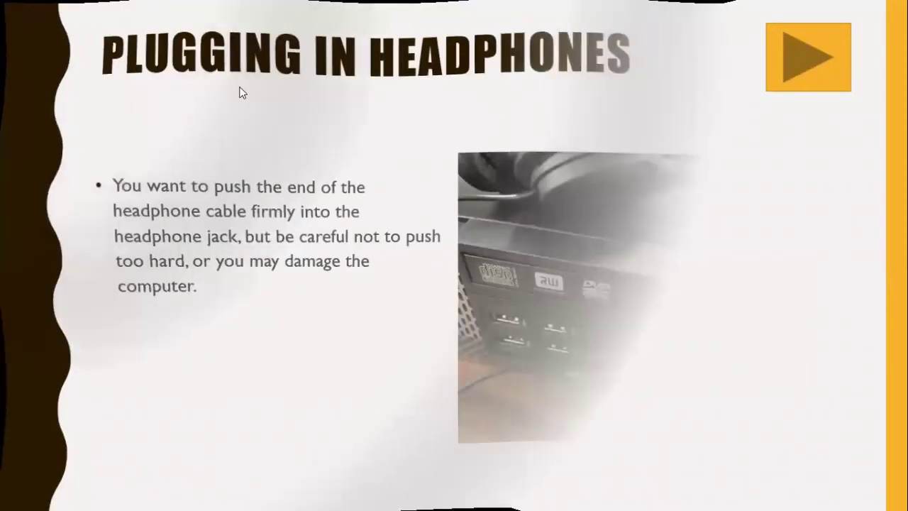
pyautogui.press('Escape')
pyautogui.scroll(3, 44, 138)
# - Set the blue button's click action to None with Play sound and Highlight click unchecked
pyautogui.click(84, 130)
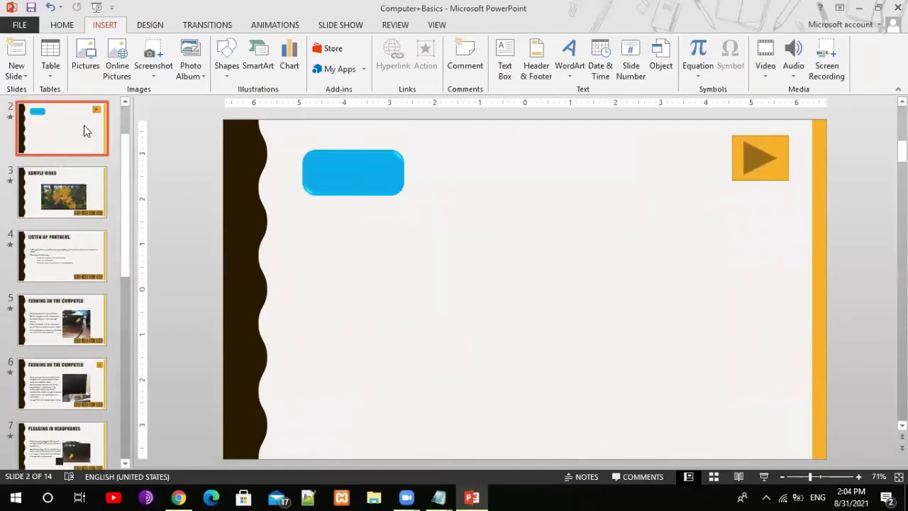
pyautogui.click(334, 173)
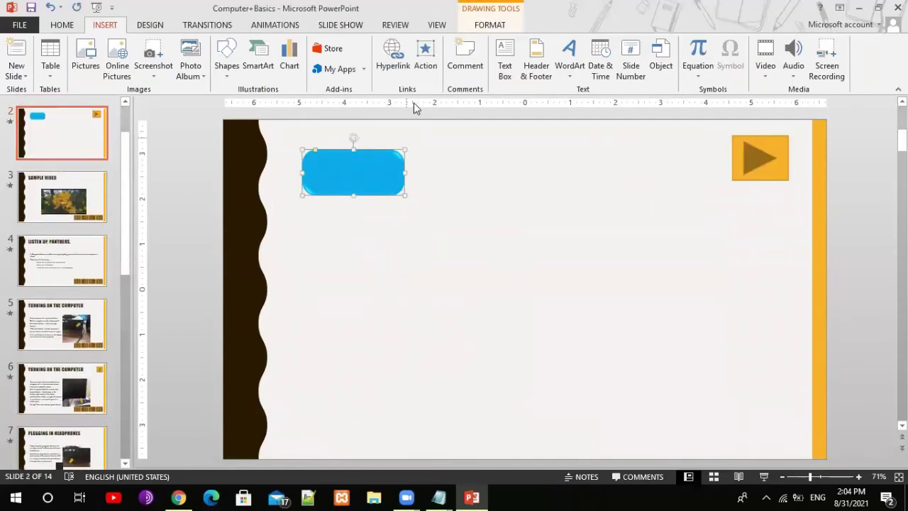
pyautogui.click(427, 65)
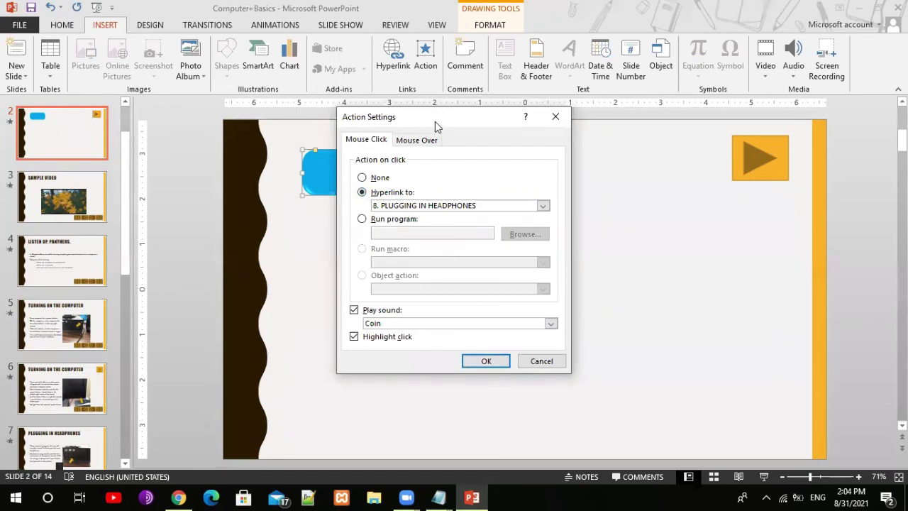
pyautogui.moveTo(435, 117); pyautogui.dragTo(526, 159)
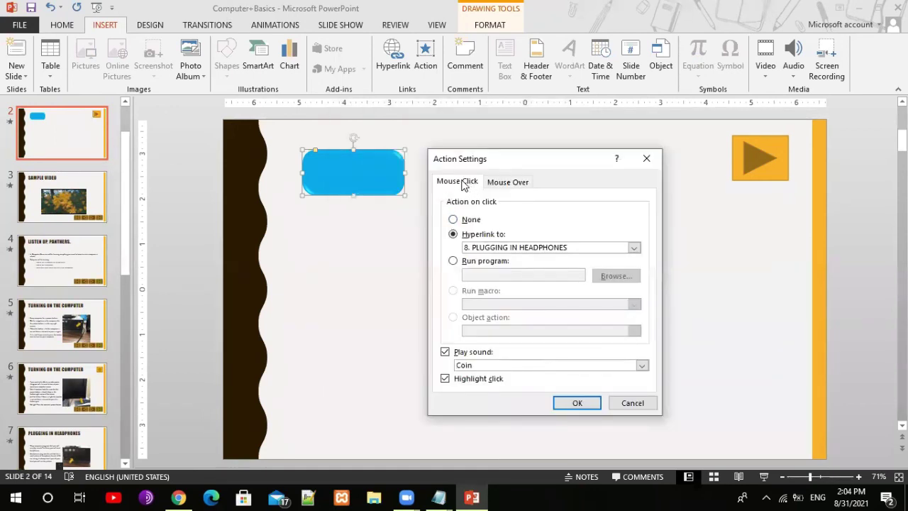
pyautogui.click(454, 220)
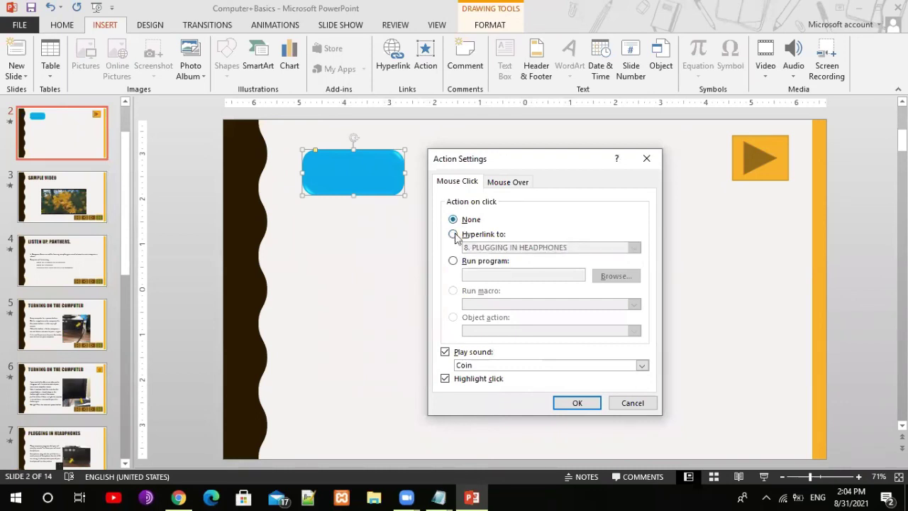
pyautogui.click(445, 352)
pyautogui.click(444, 378)
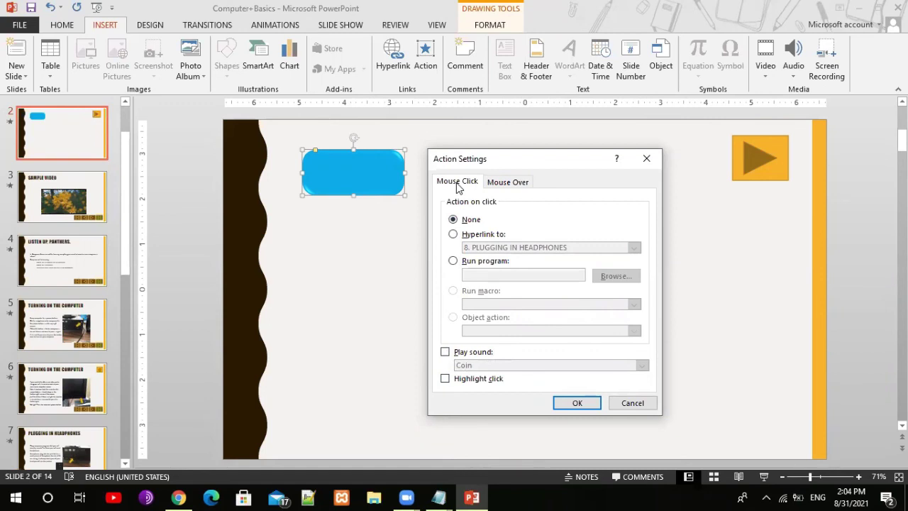
pyautogui.click(578, 402)
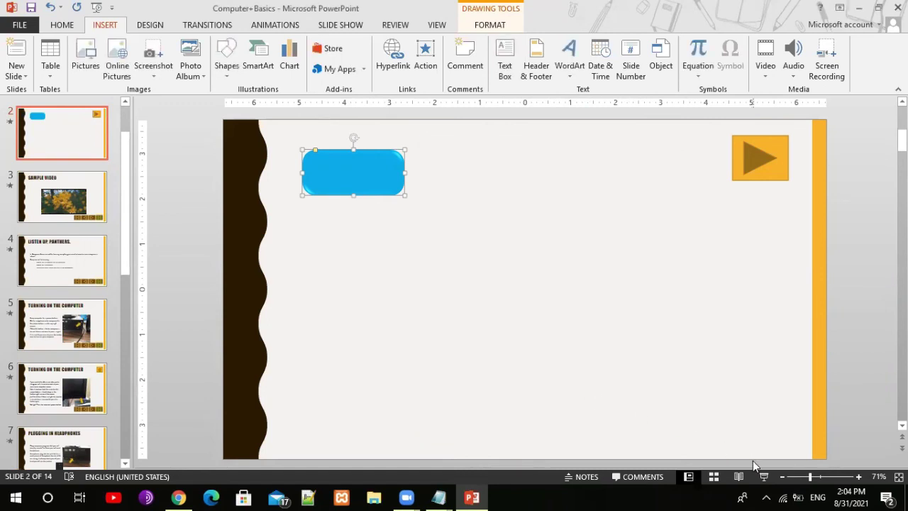
# - Test from slide 2 in a slide show that clicking the button just advances
pyautogui.click(764, 476)
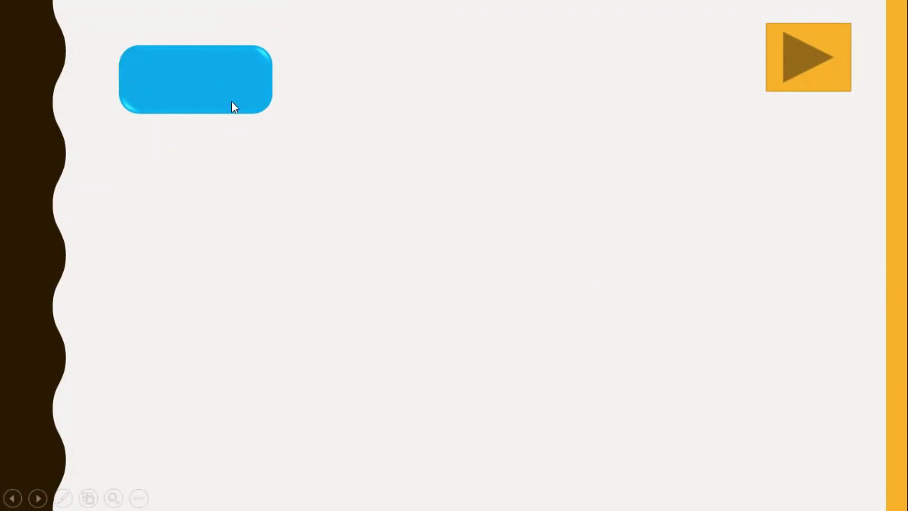
pyautogui.click(190, 73)
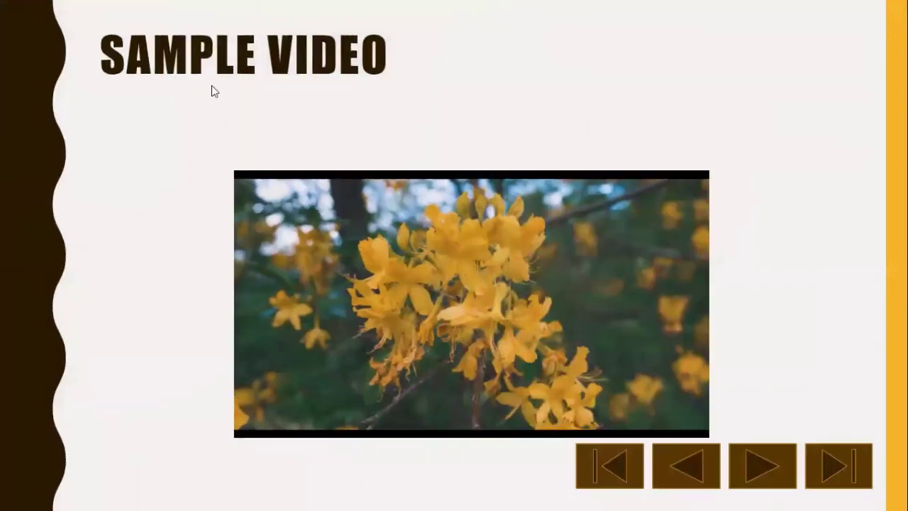
pyautogui.press('Escape')
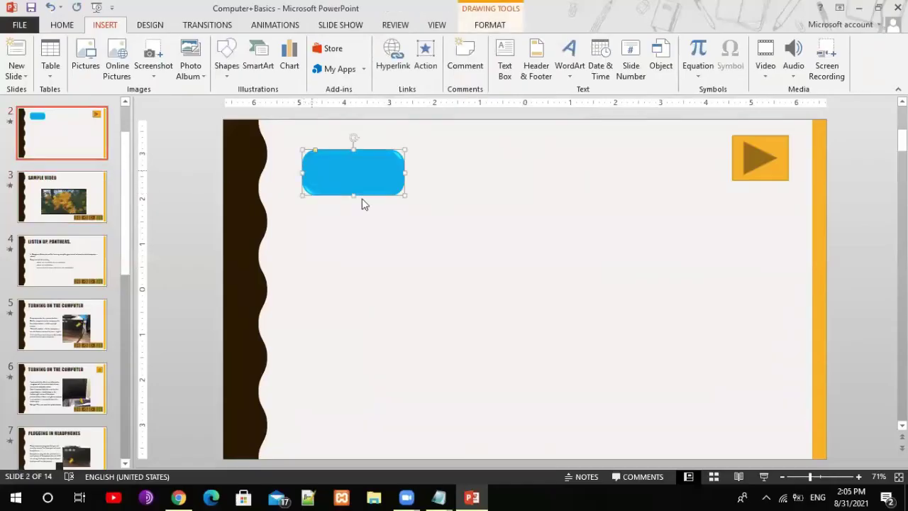
# - Reopen the blue button's Action Settings on the Mouse Over tab
pyautogui.click(425, 58)
pyautogui.moveTo(447, 117); pyautogui.dragTo(563, 154)
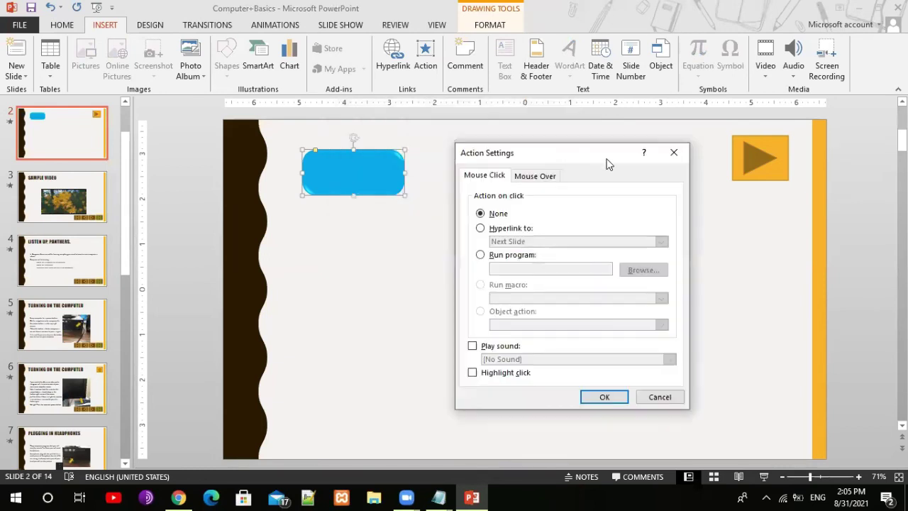
pyautogui.click(673, 152)
pyautogui.click(428, 63)
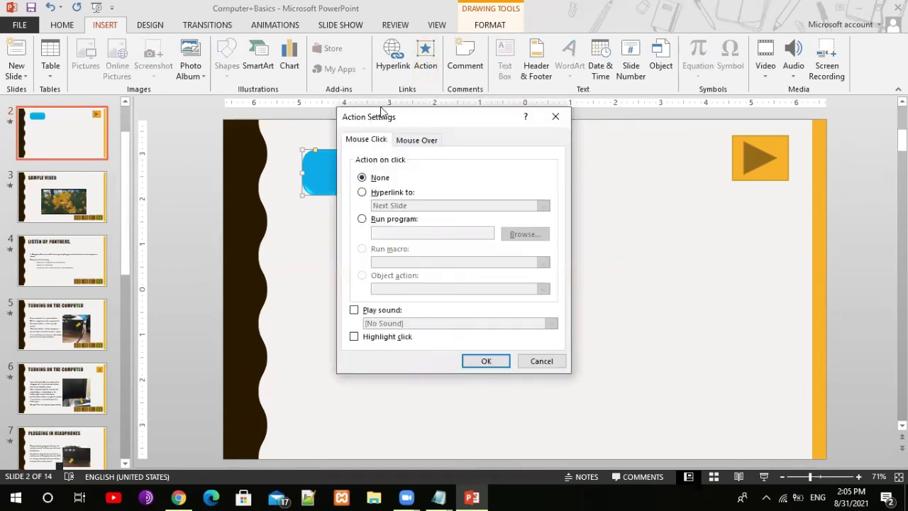
pyautogui.click(438, 145)
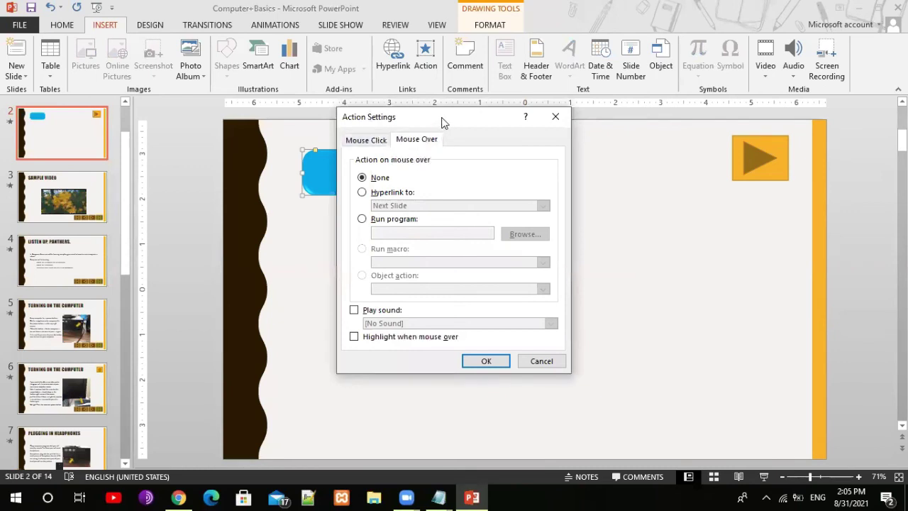
pyautogui.moveTo(440, 118); pyautogui.dragTo(568, 144)
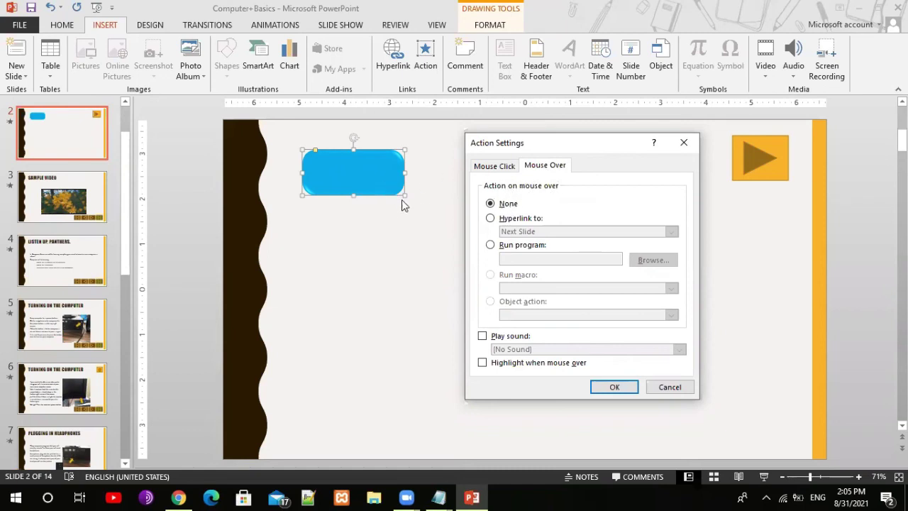
# - Set mouse-over to hyperlink to End Show with Explosion sound and highlight, then confirm
pyautogui.click(503, 221)
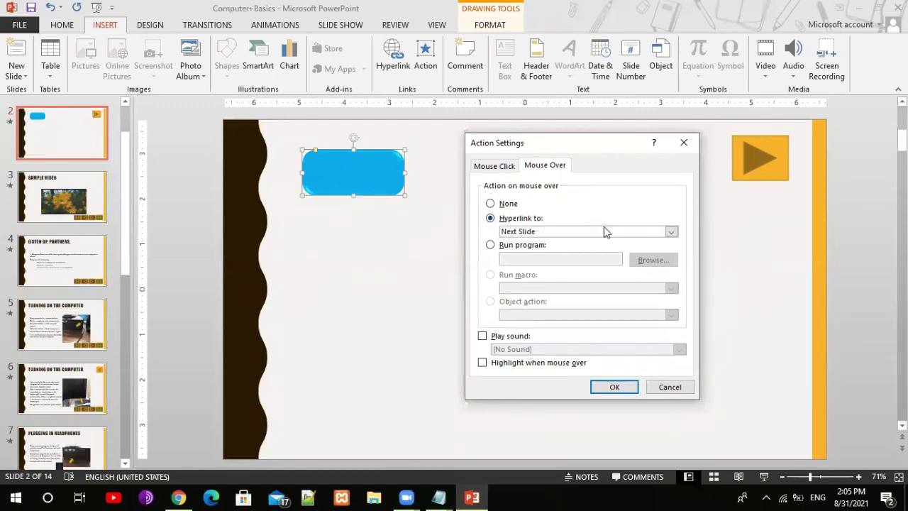
pyautogui.click(670, 234)
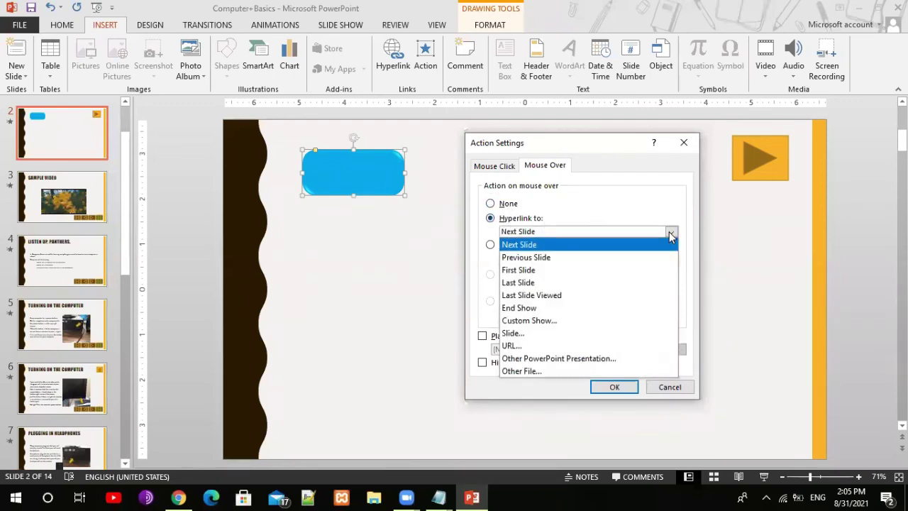
pyautogui.click(516, 308)
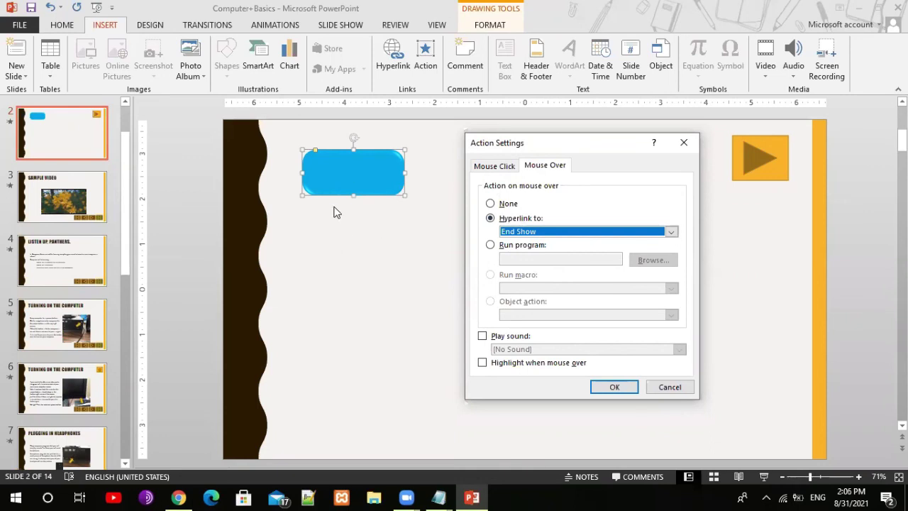
pyautogui.click(484, 336)
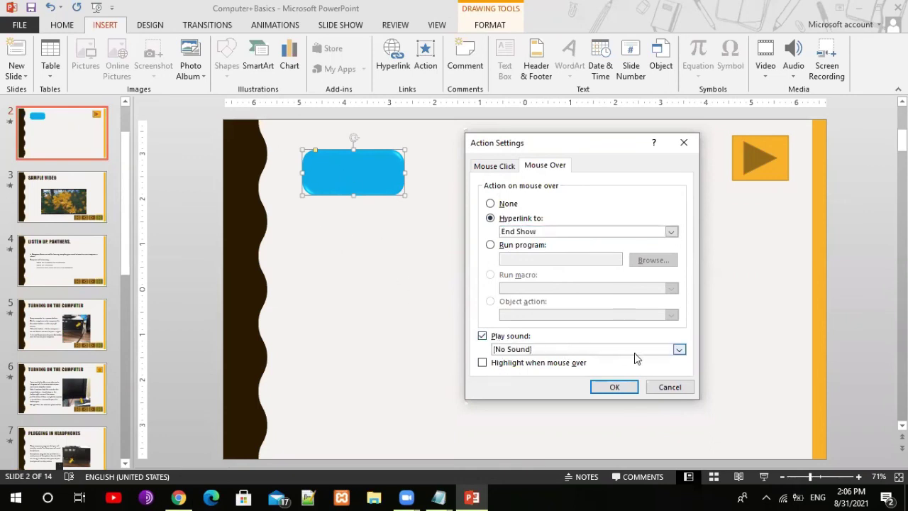
pyautogui.click(680, 350)
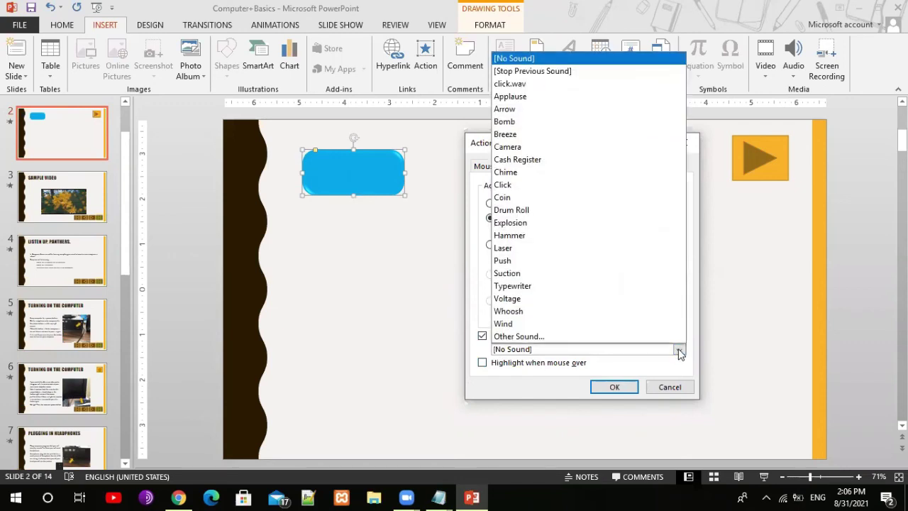
pyautogui.click(524, 224)
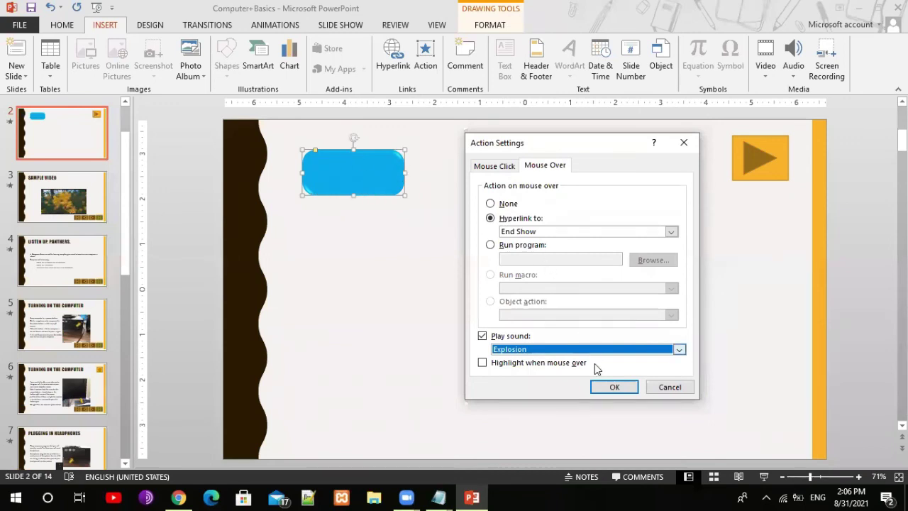
pyautogui.click(553, 364)
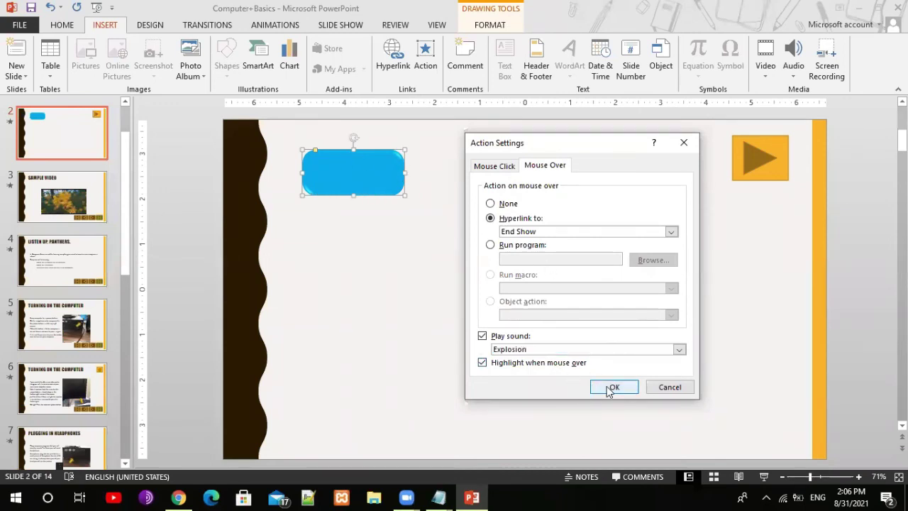
pyautogui.click(614, 388)
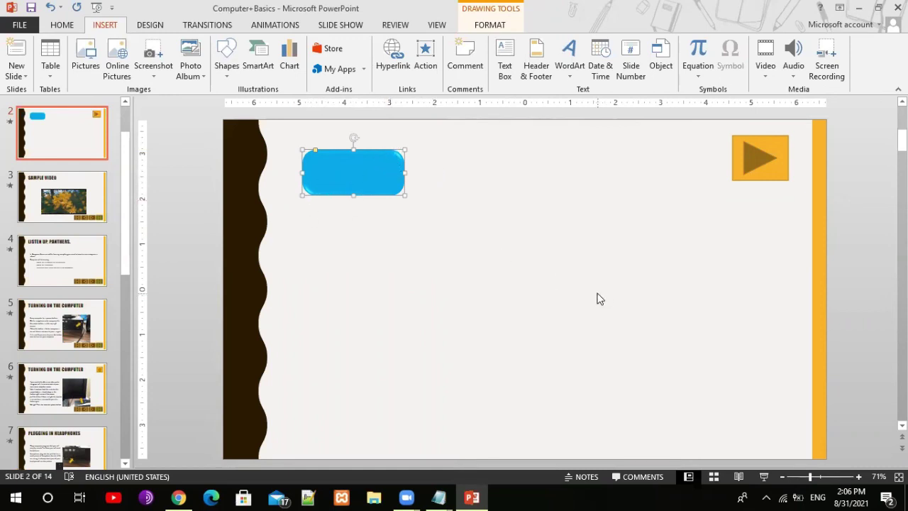
pyautogui.click(763, 476)
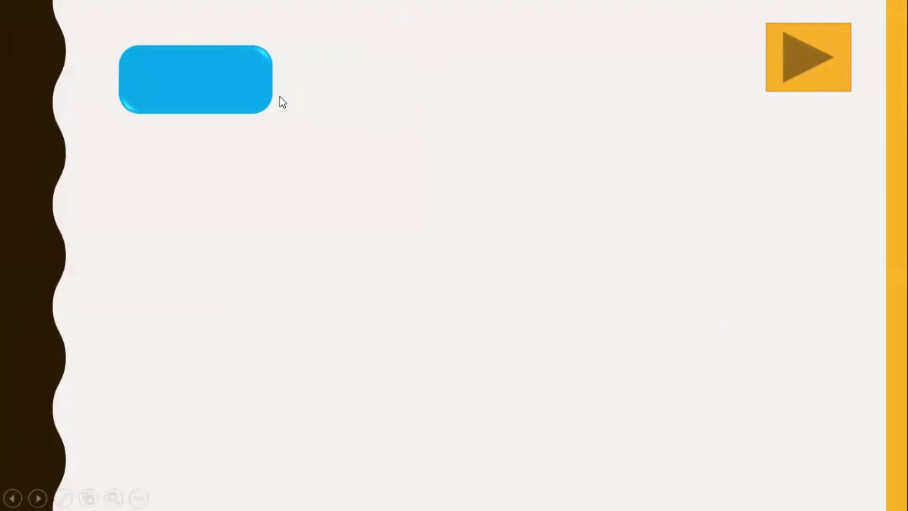
pyautogui.press('Escape')
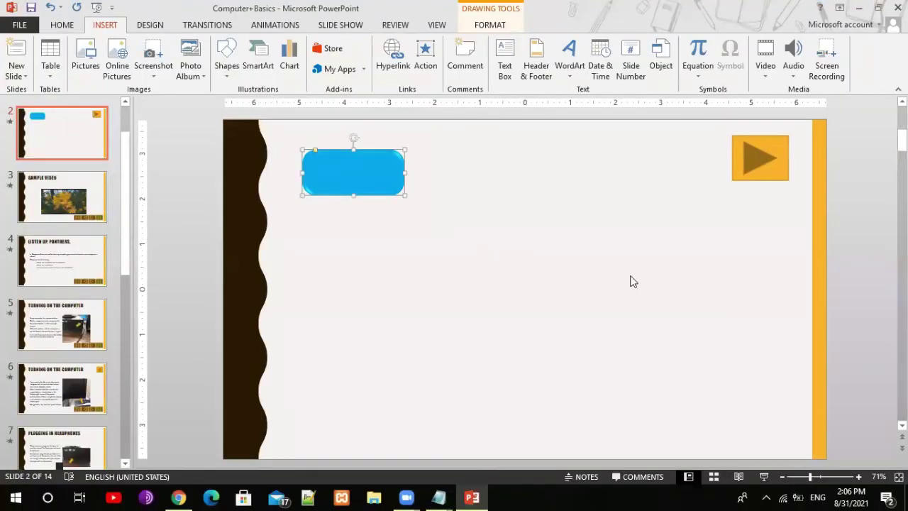
pyautogui.click(763, 477)
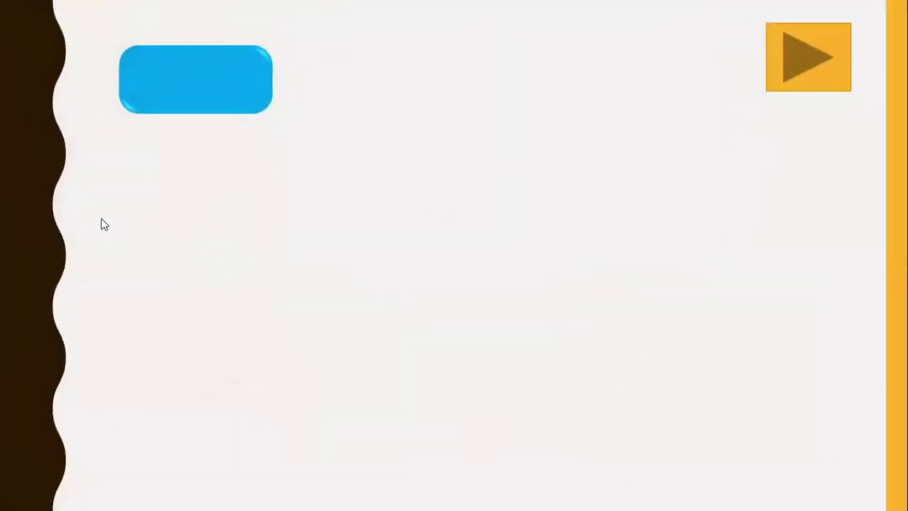
pyautogui.press('Escape')
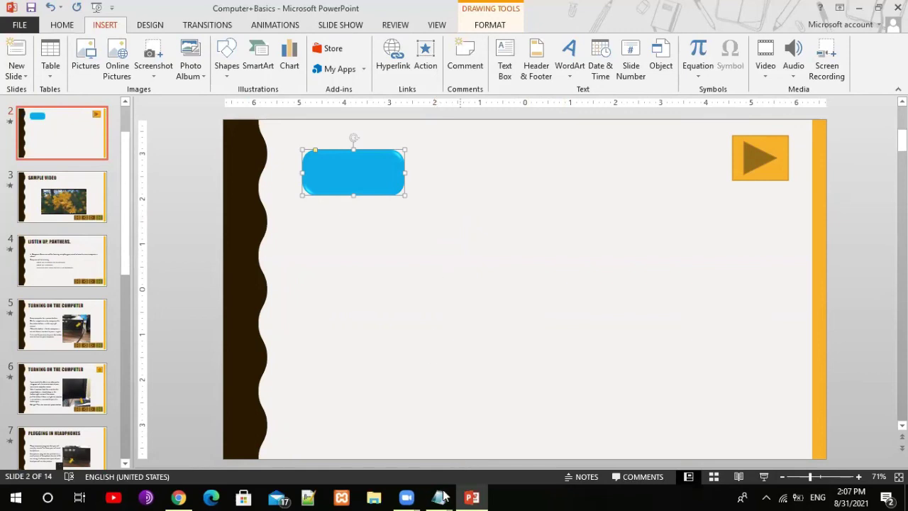
# - Switch to the ppt topics Notepad file and select the line 'Insert action buttons and hyperlinks'
pyautogui.moveTo(440, 497)
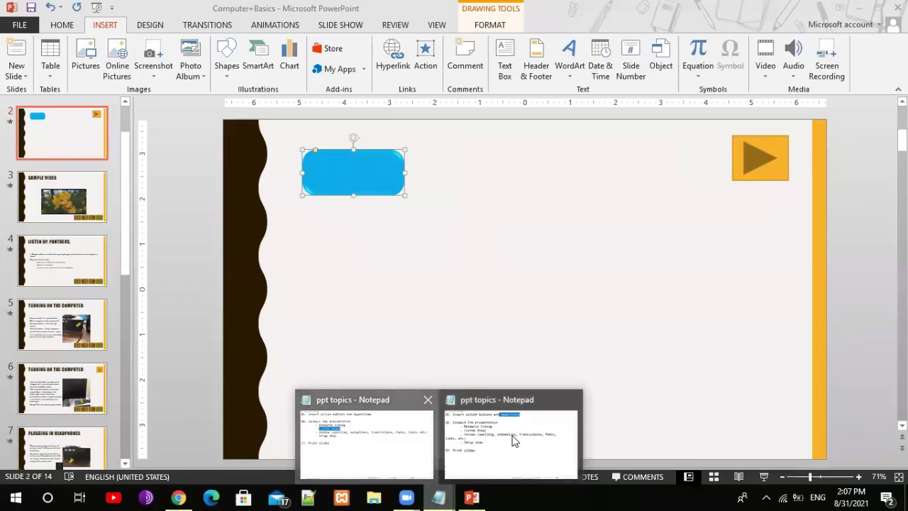
pyautogui.click(514, 440)
pyautogui.moveTo(54, 41); pyautogui.dragTo(531, 36)
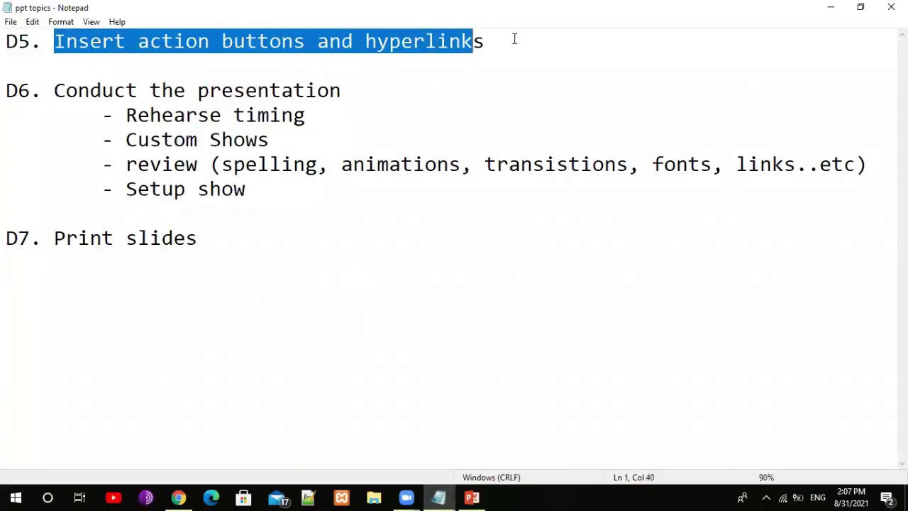